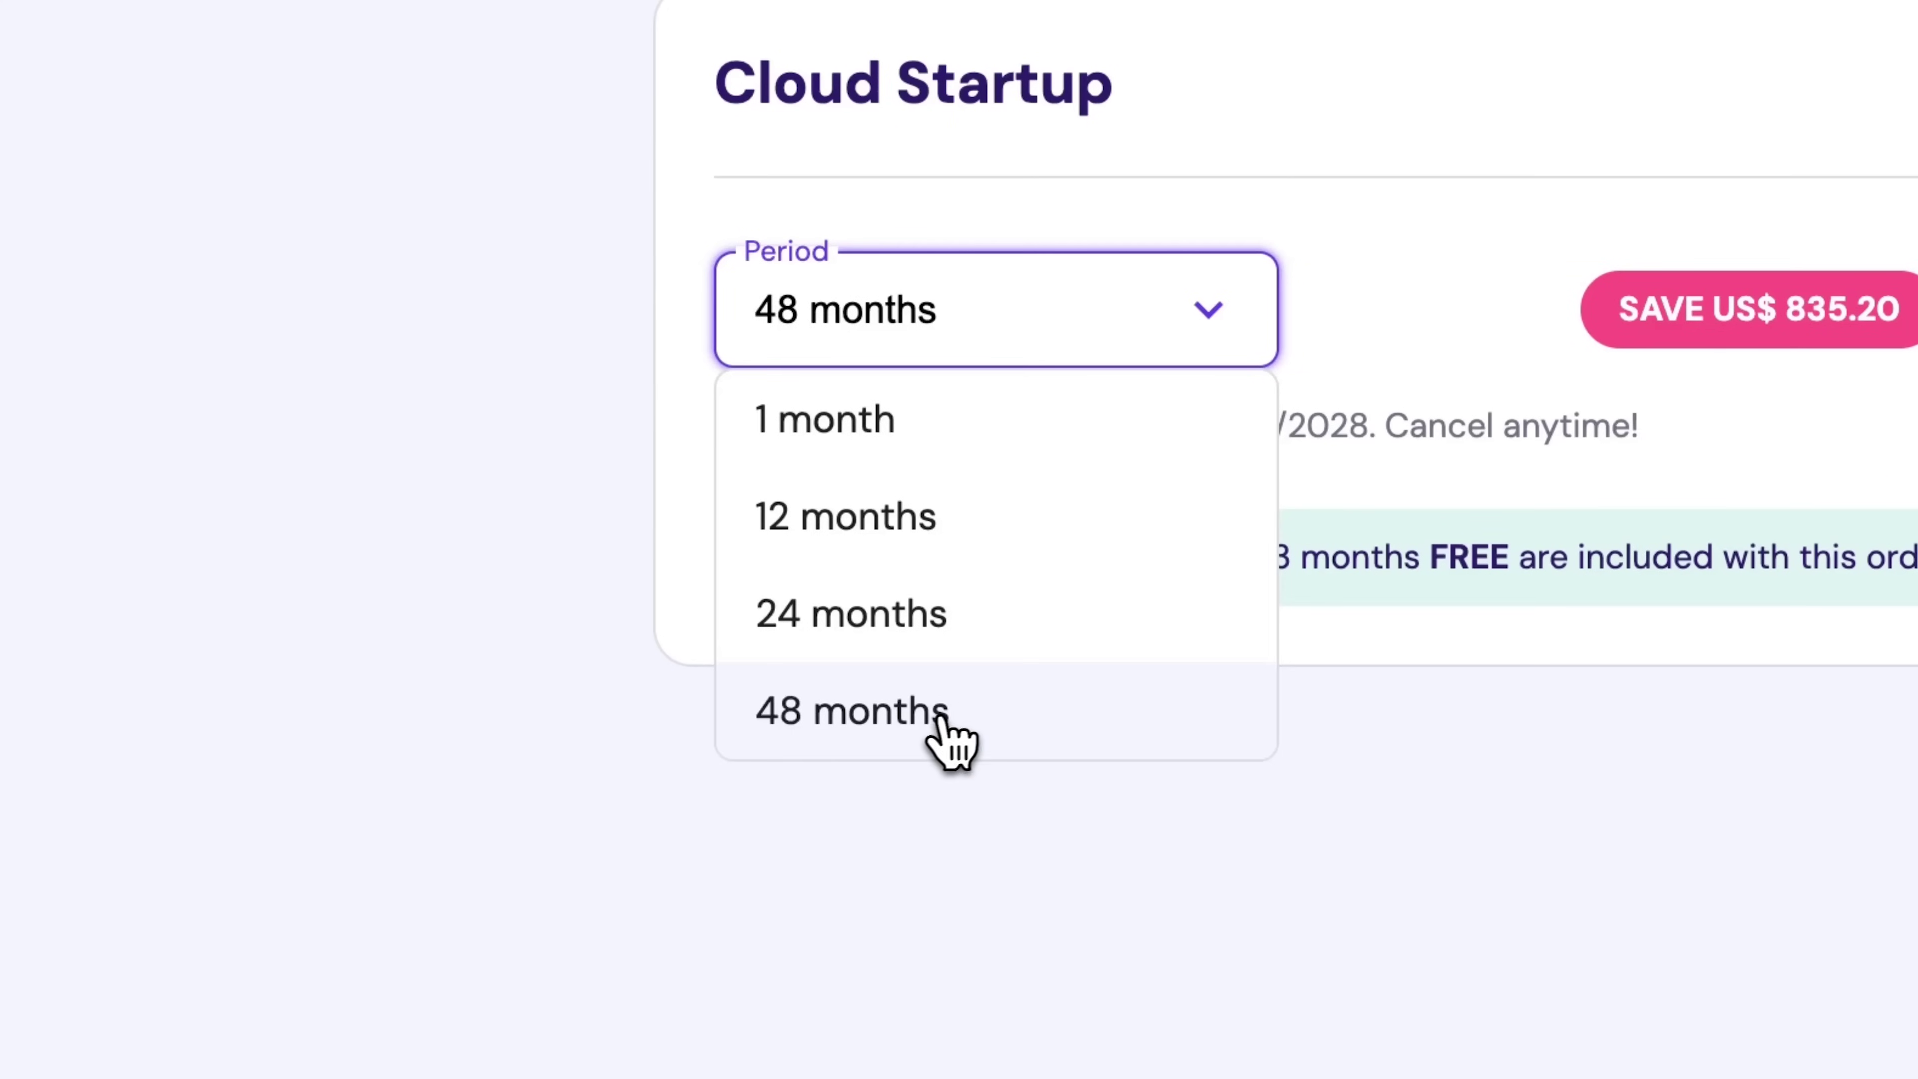
Keep 48-month billing, apply coupon WP10 for a US$ 327.89 total, and proceed to checkout
click(869, 737)
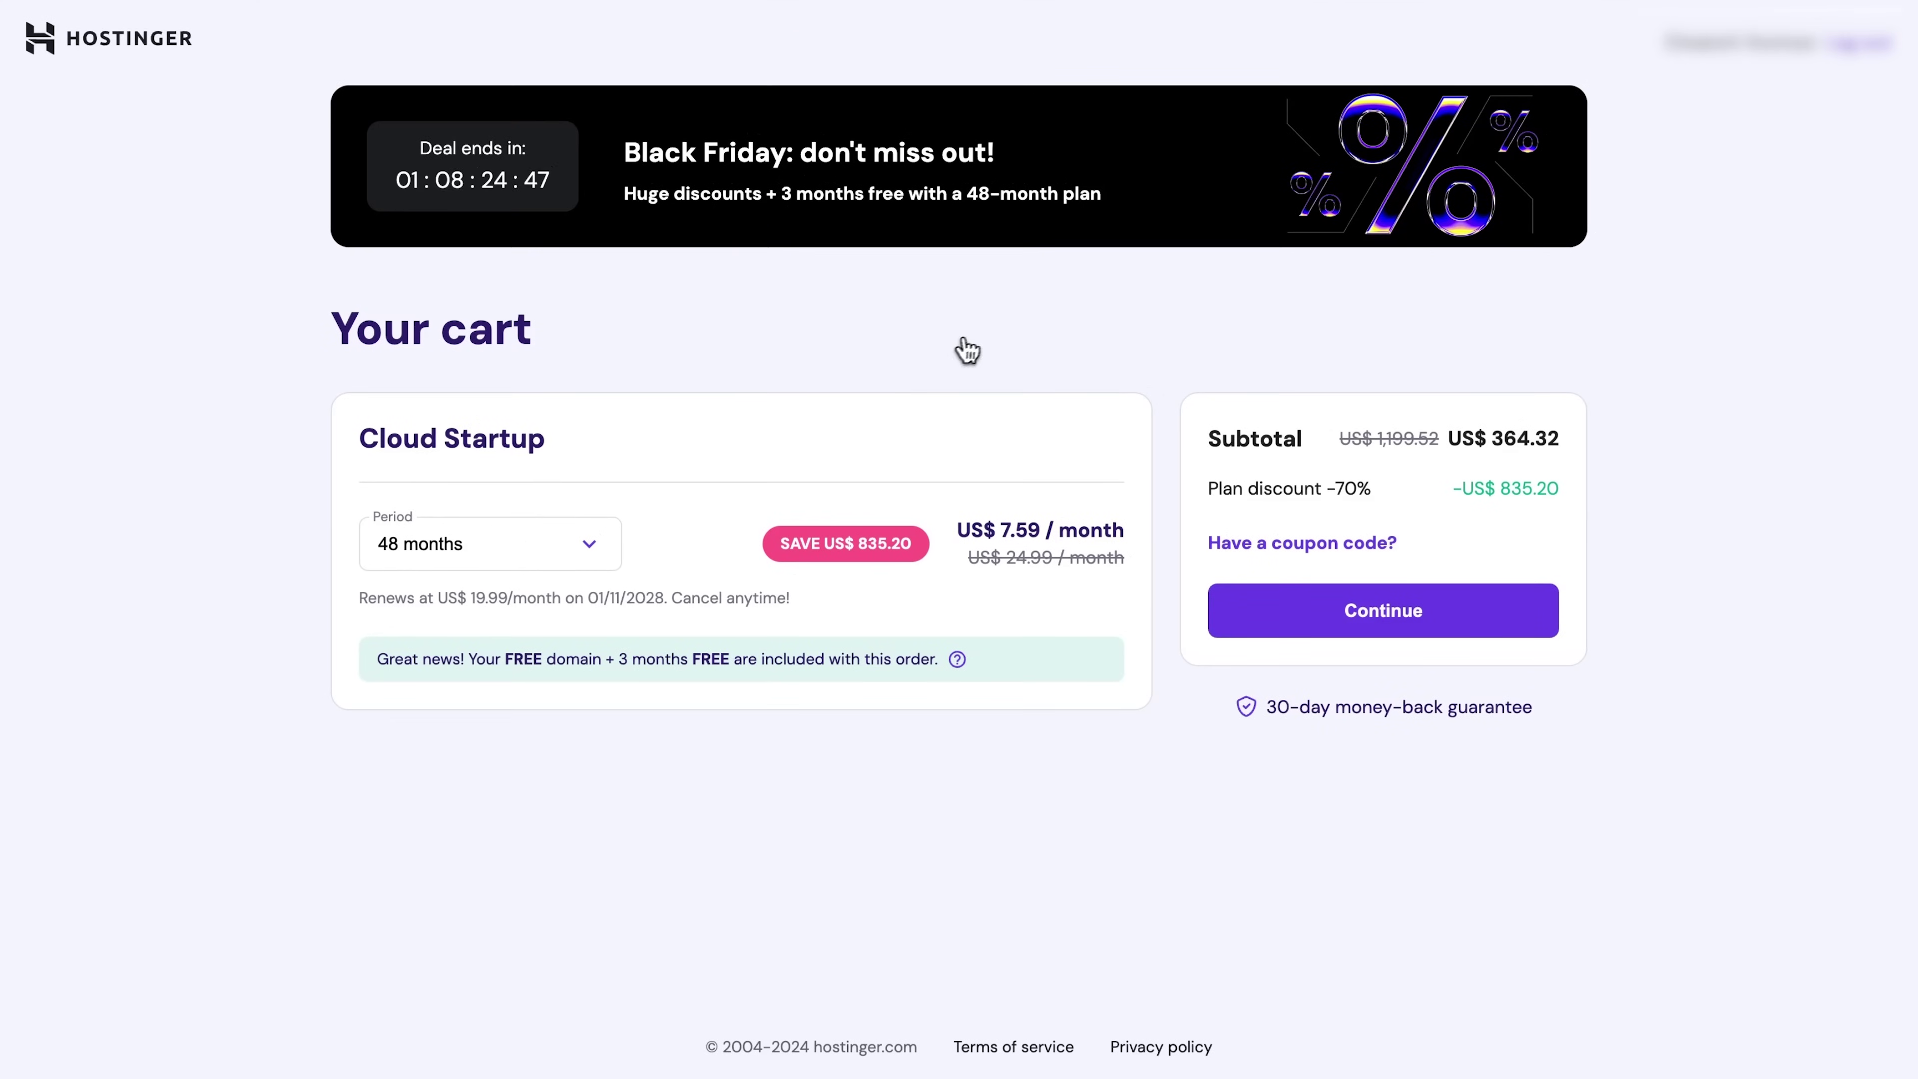
click(1344, 538)
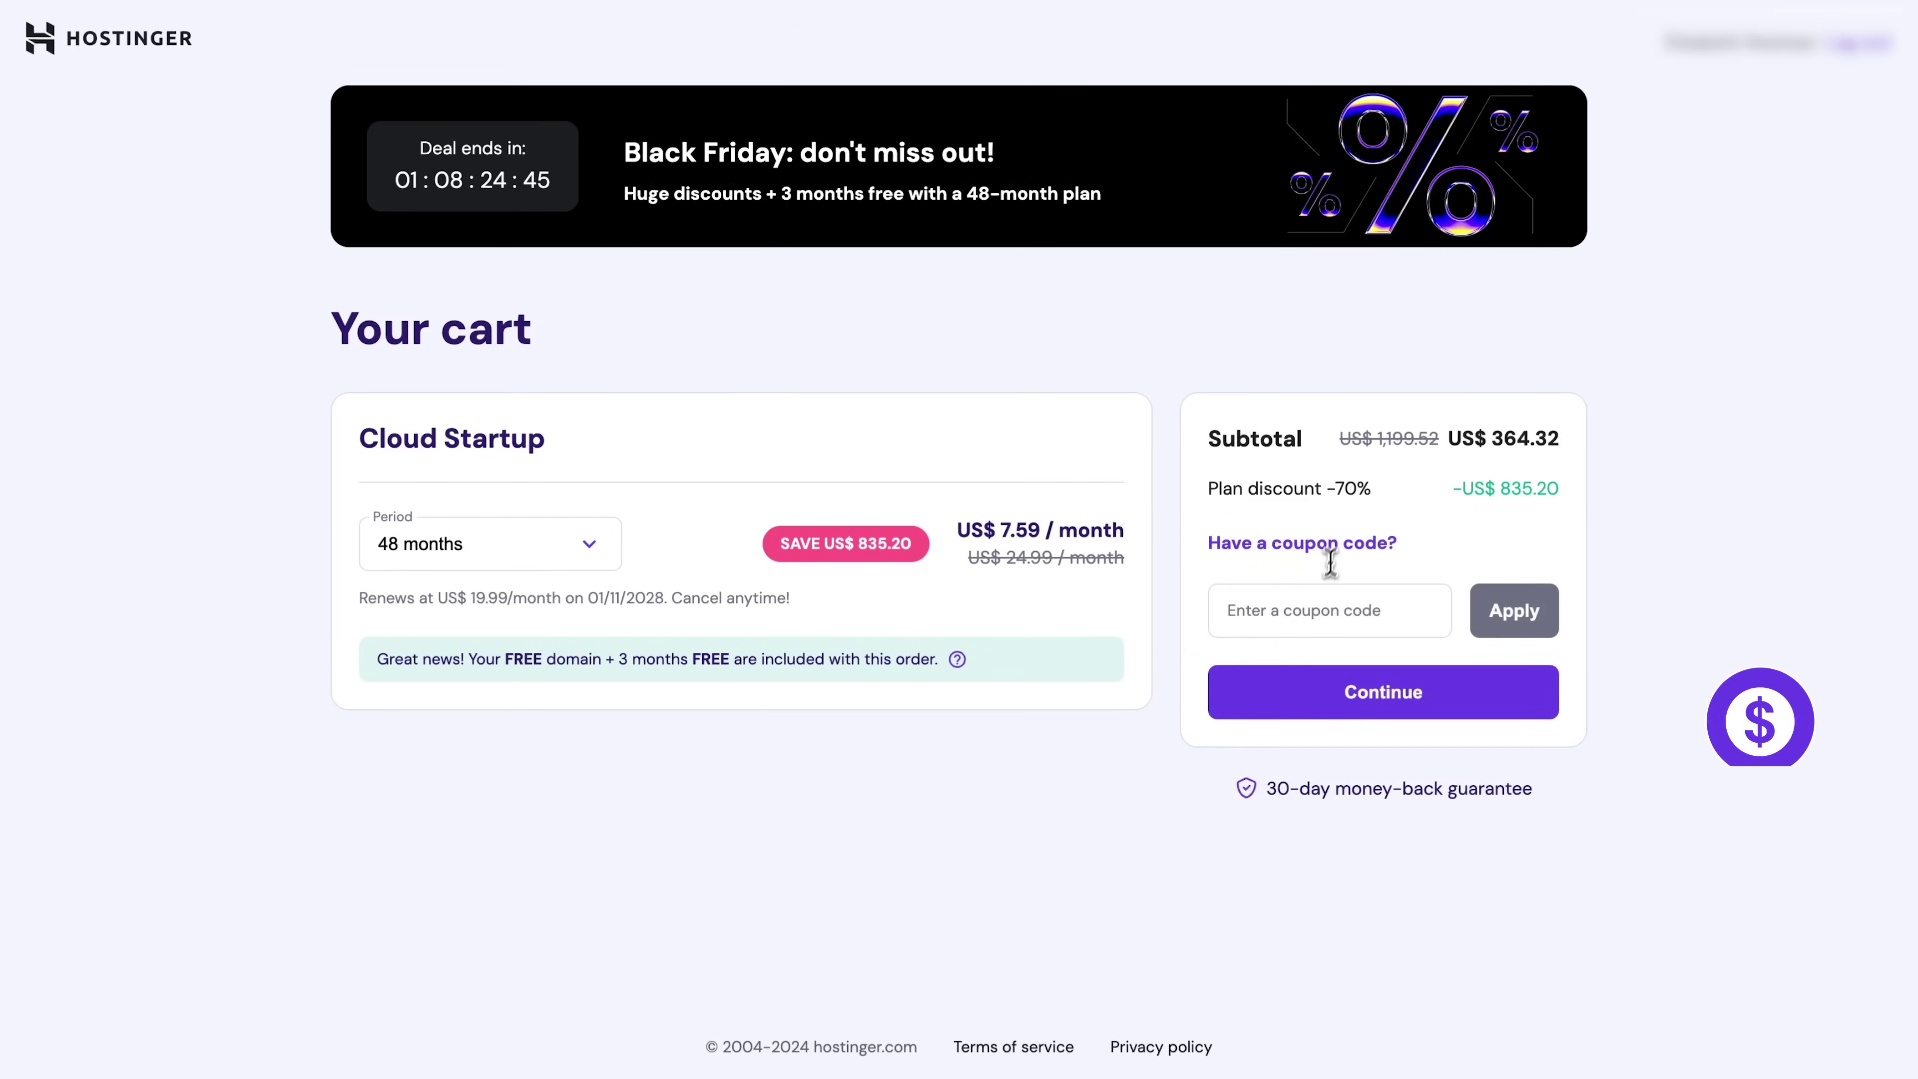
click(1313, 608)
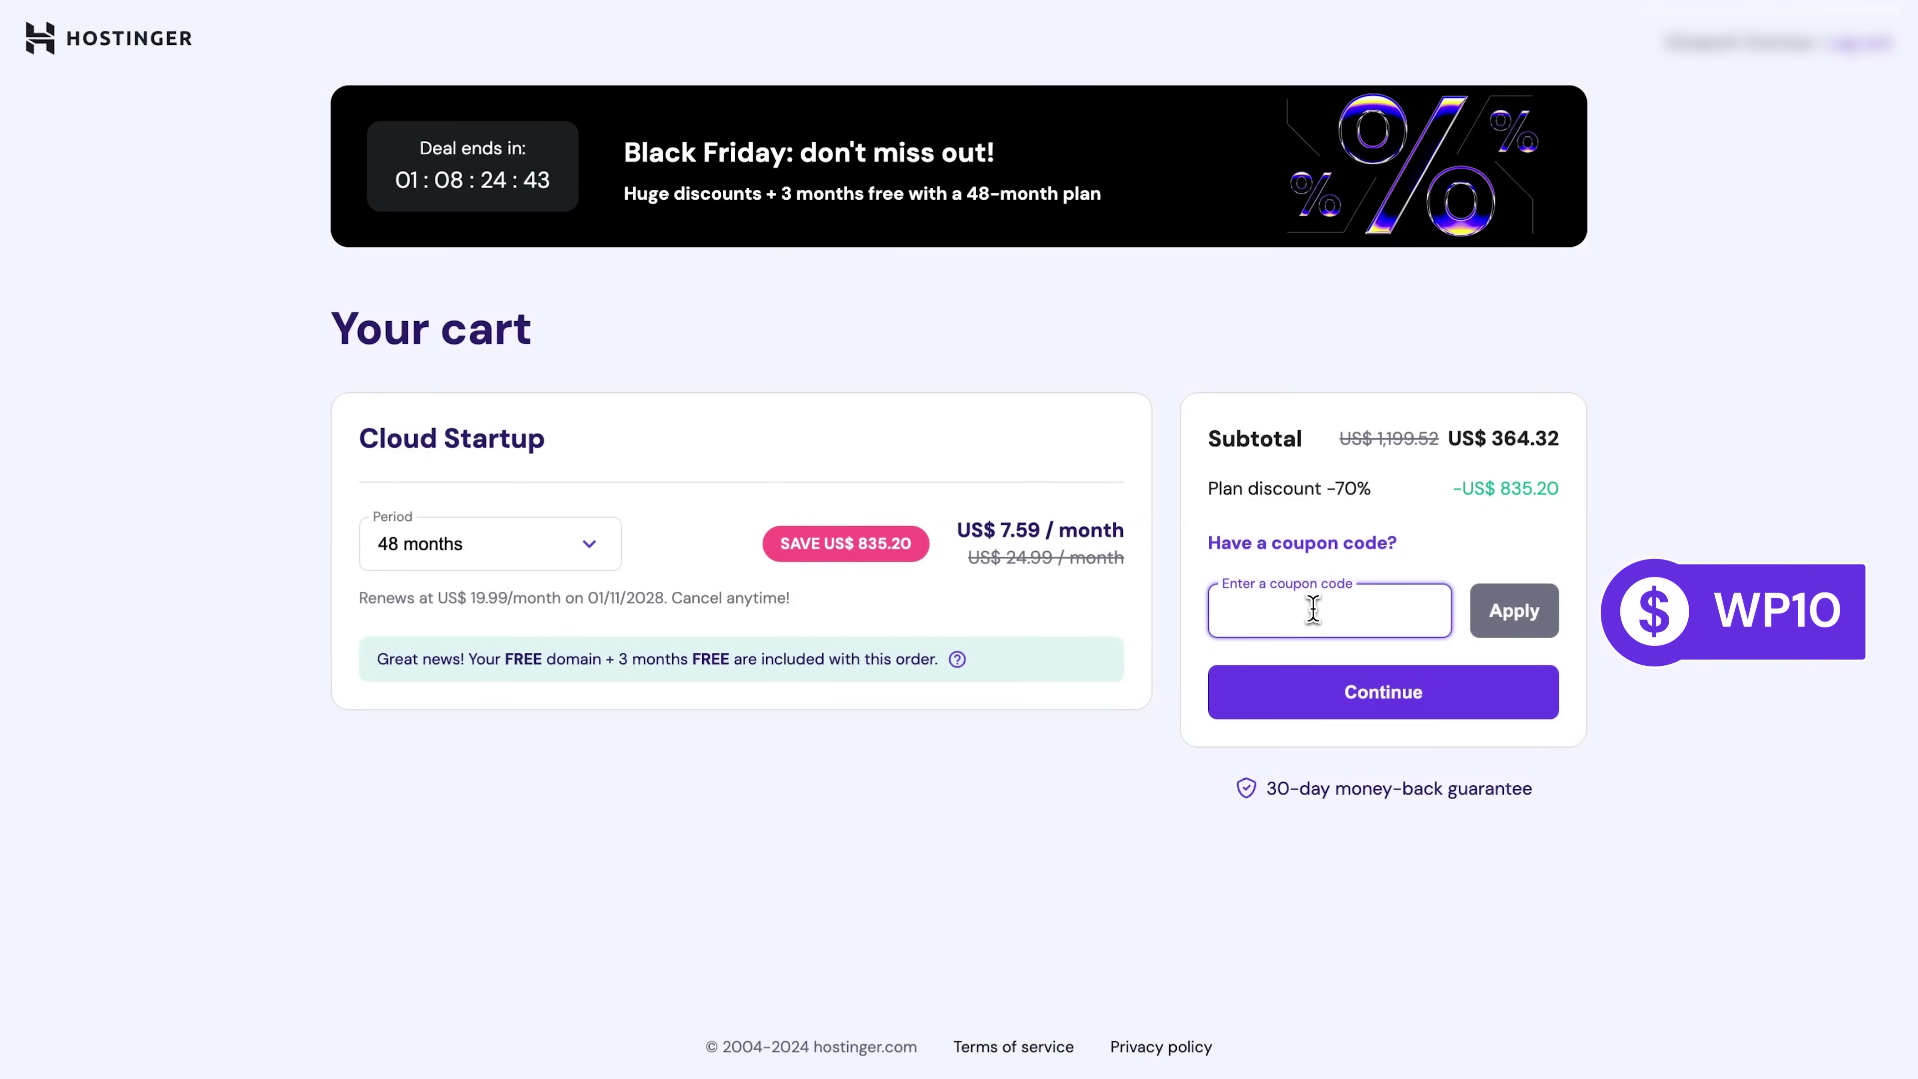
text(WP10)
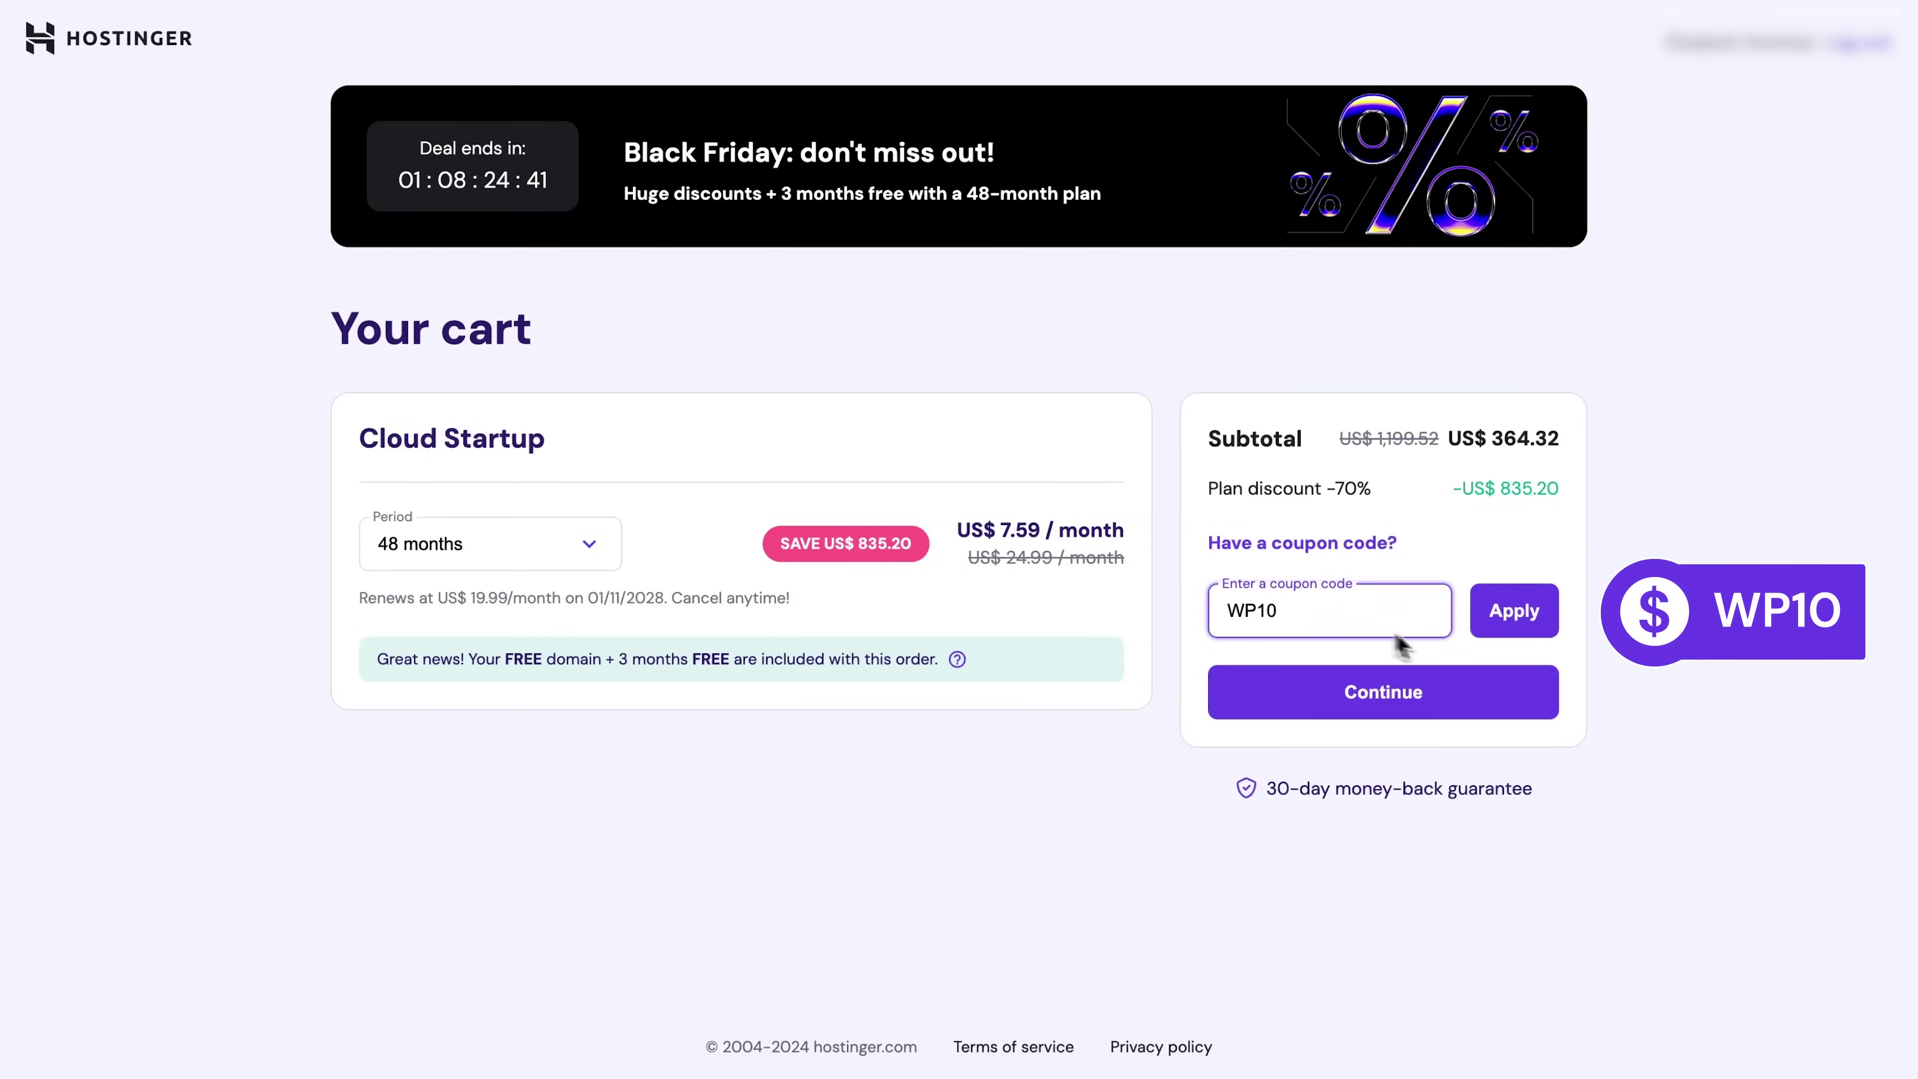
click(1512, 616)
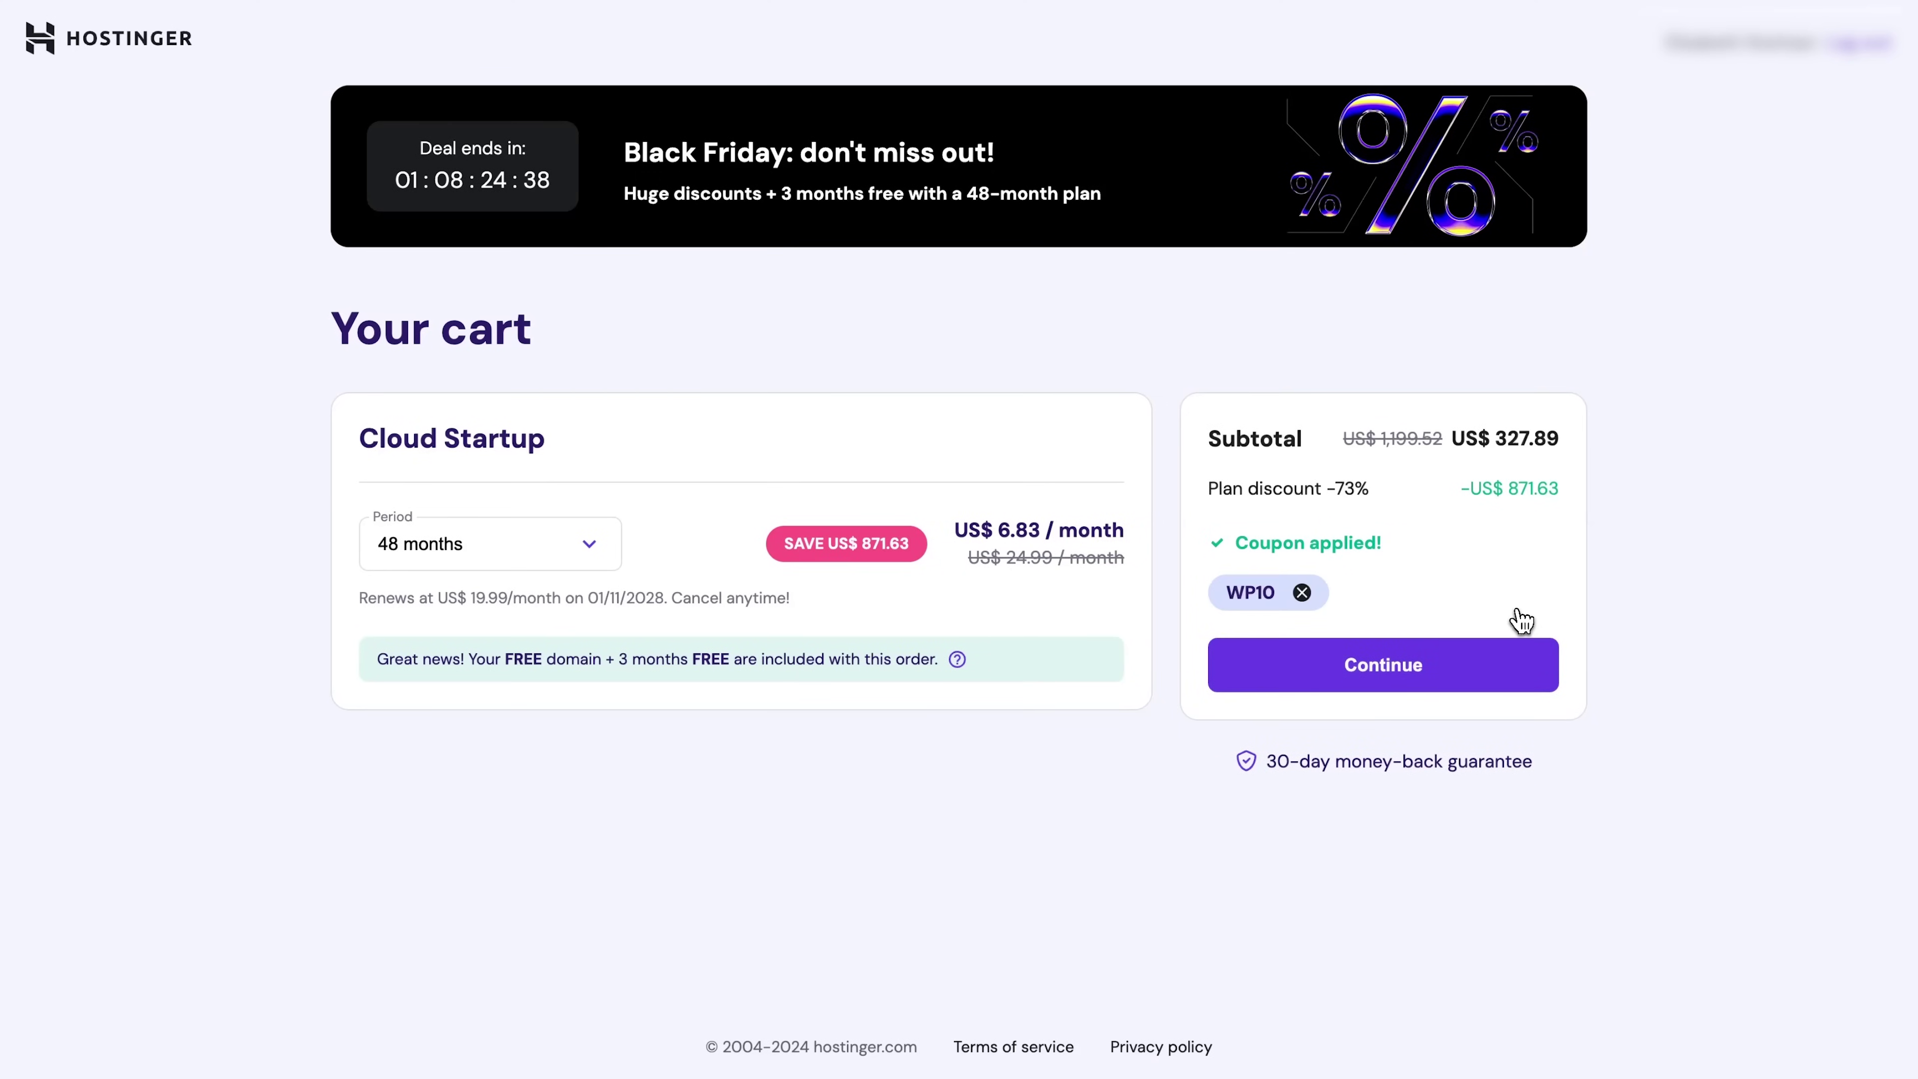
click(1401, 688)
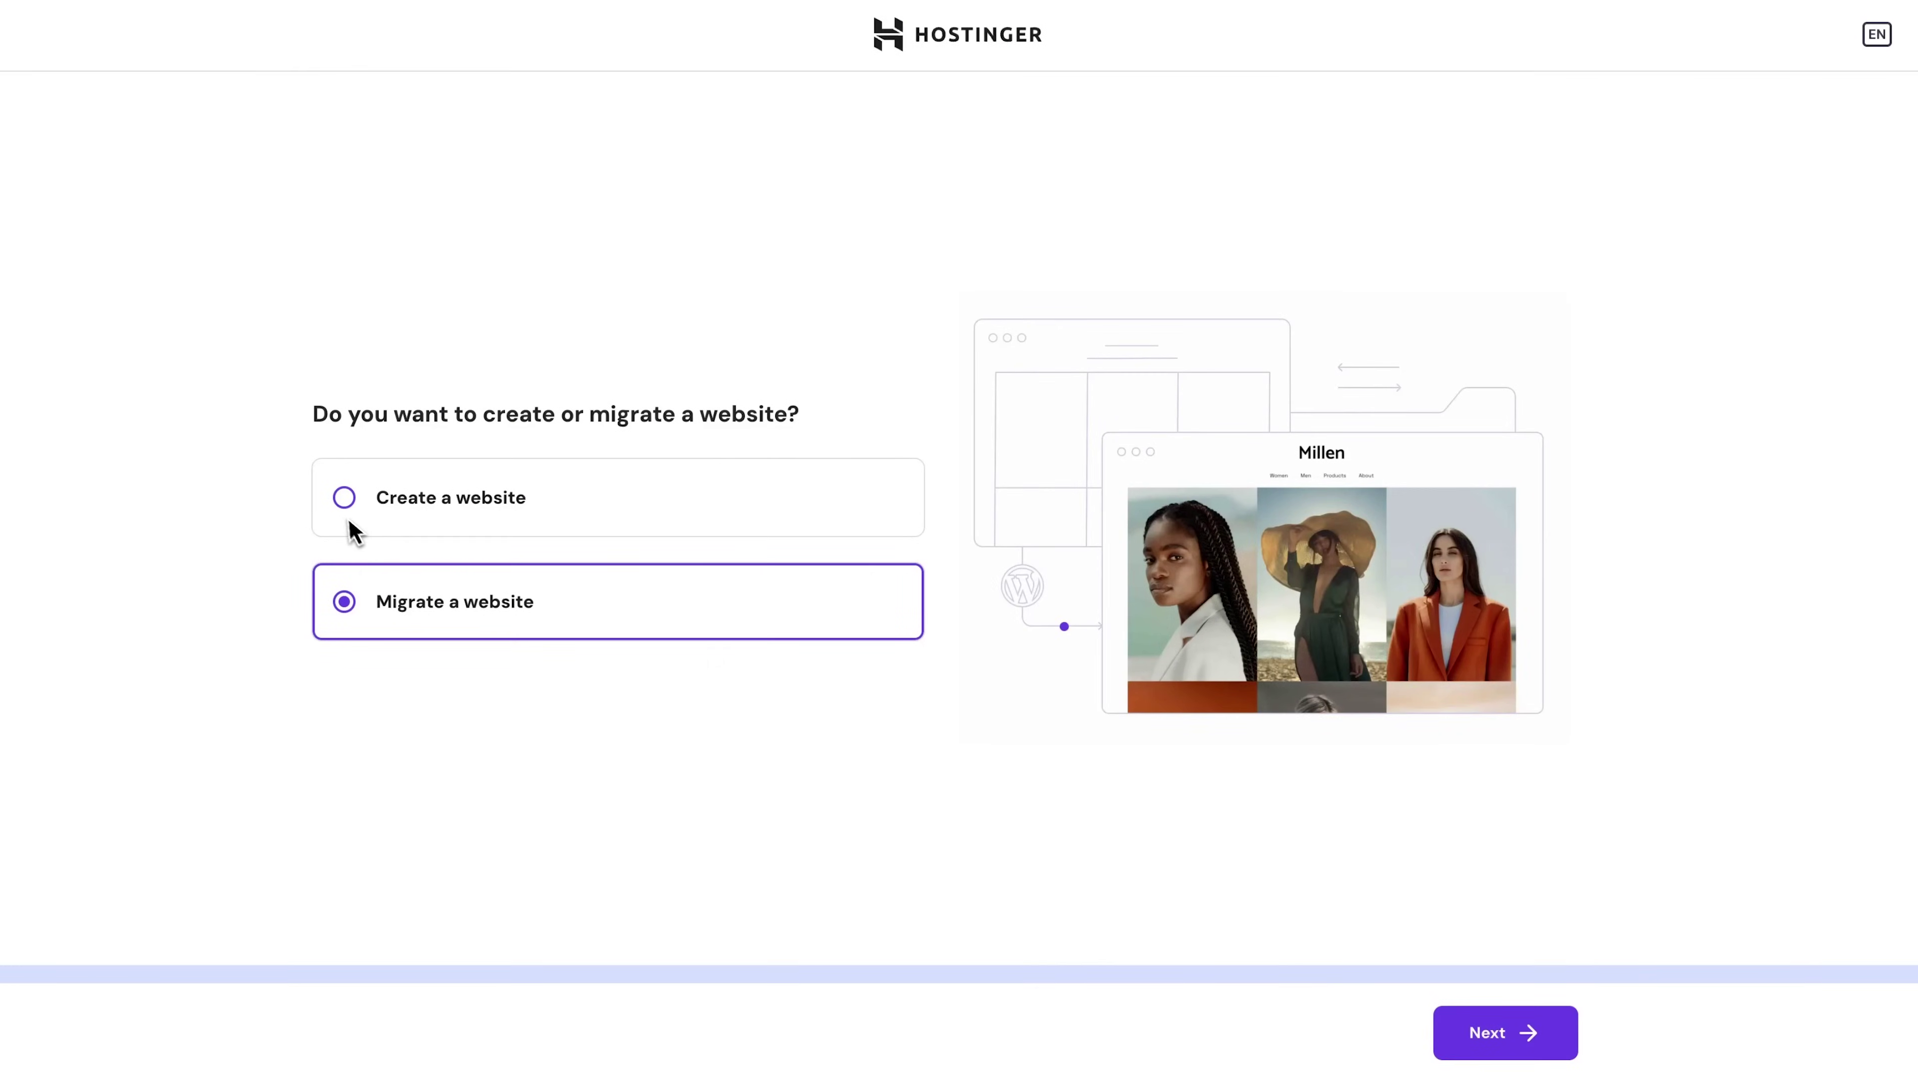
Create a new WordPress website and choose Portfolio as its website type
click(369, 505)
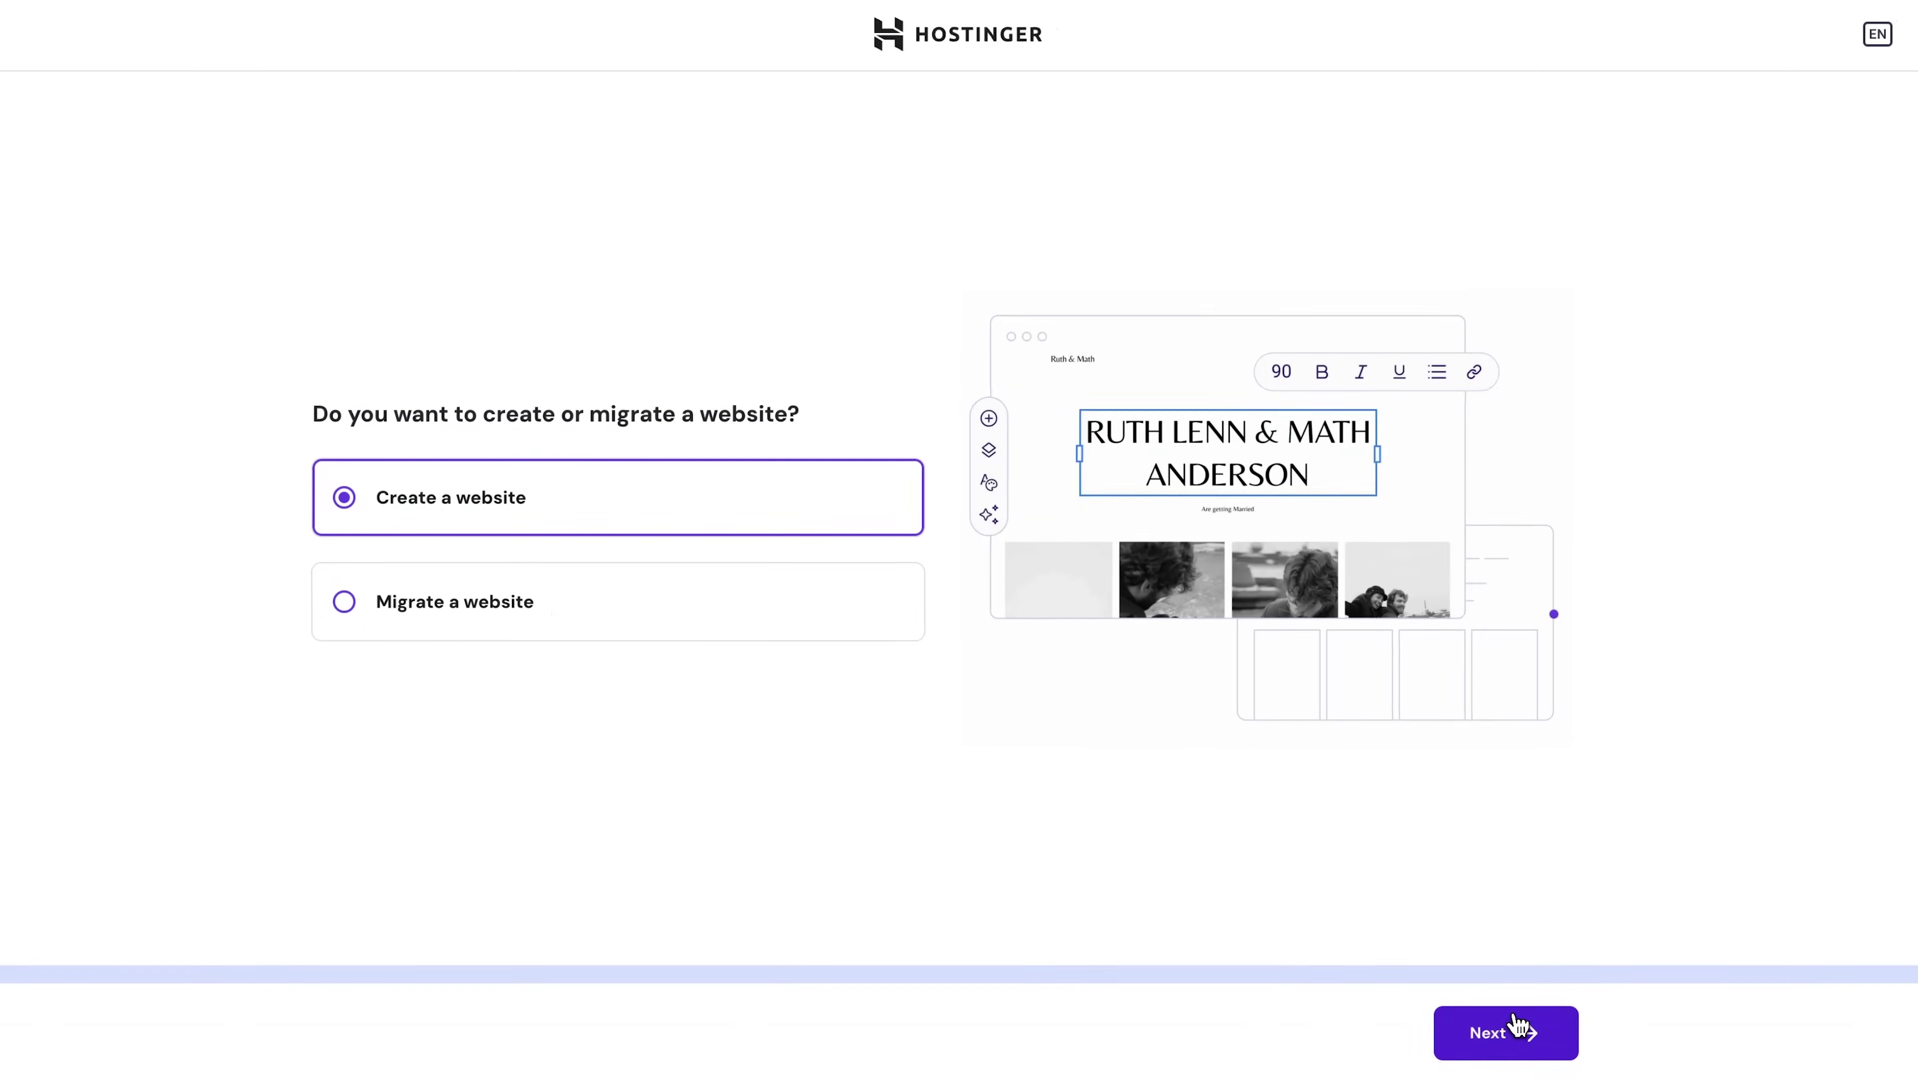
click(1505, 1033)
click(398, 655)
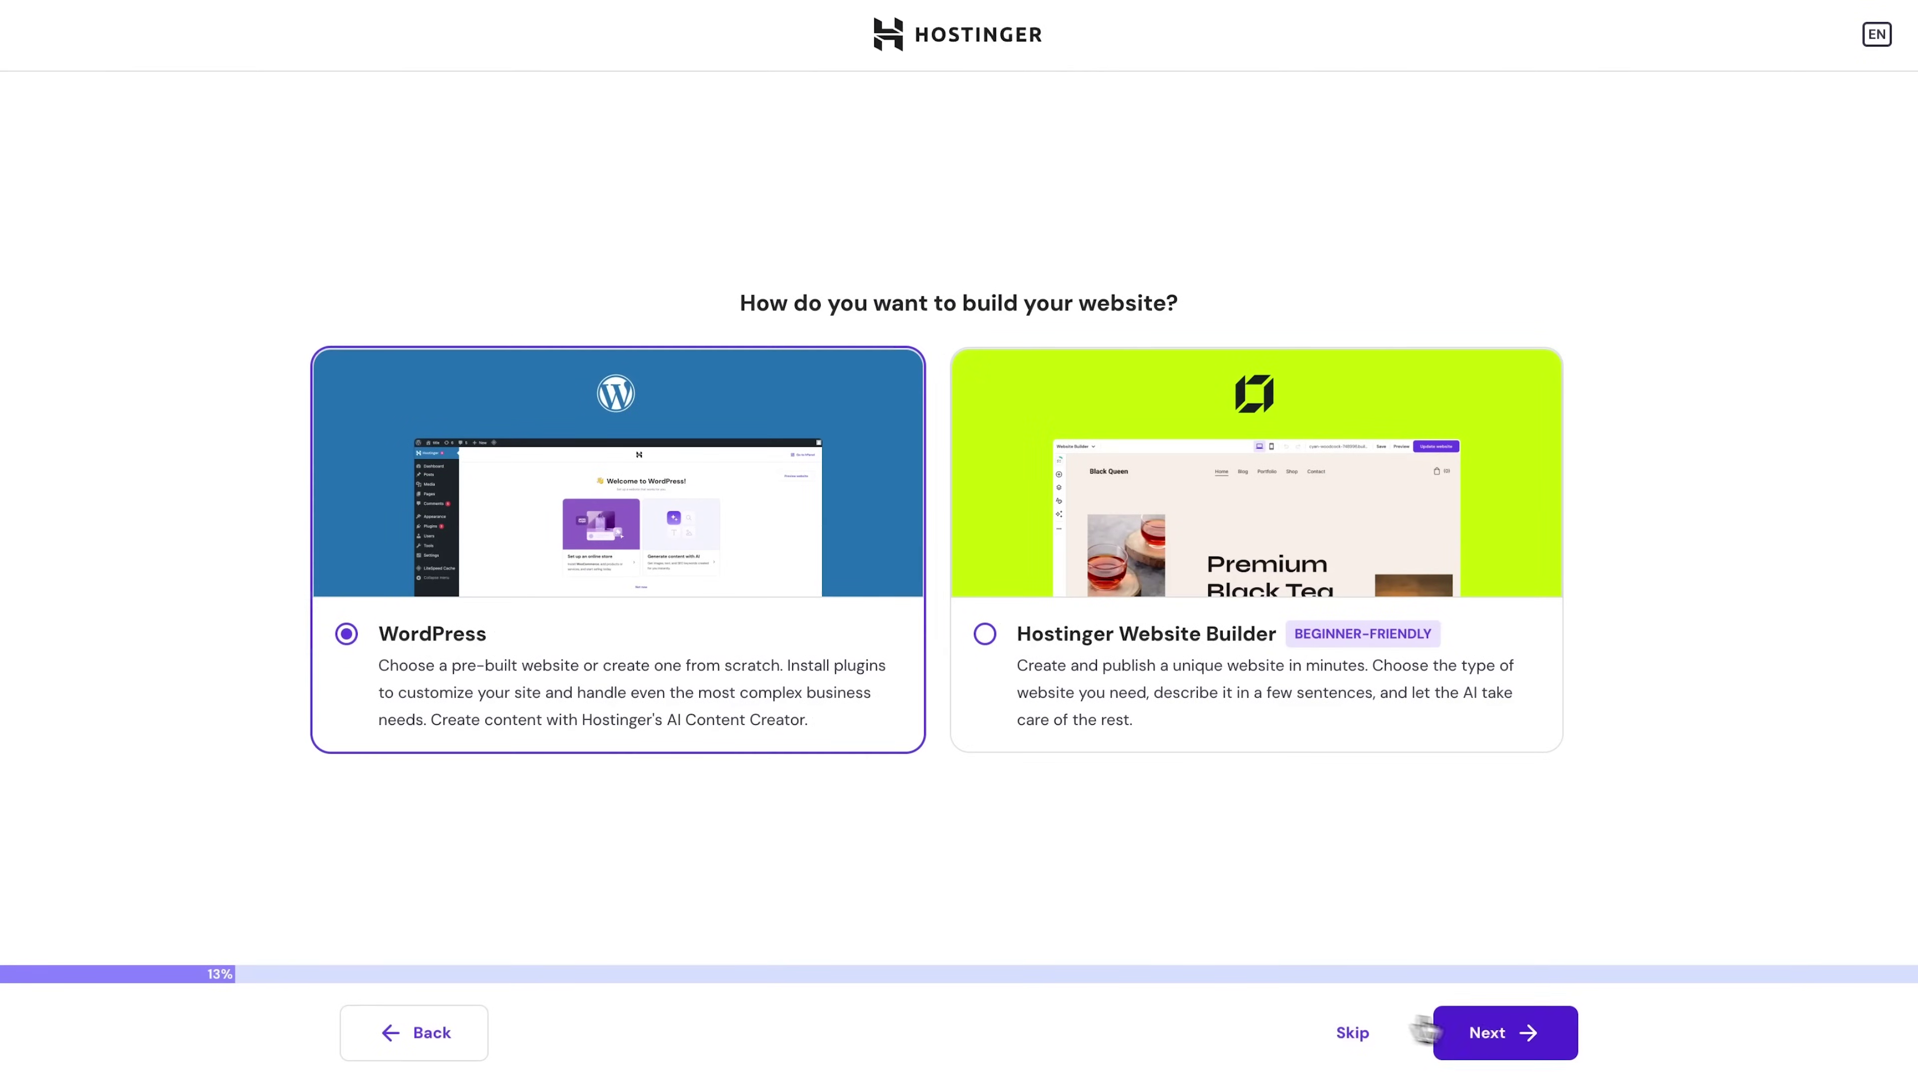
click(1481, 1033)
click(1517, 1032)
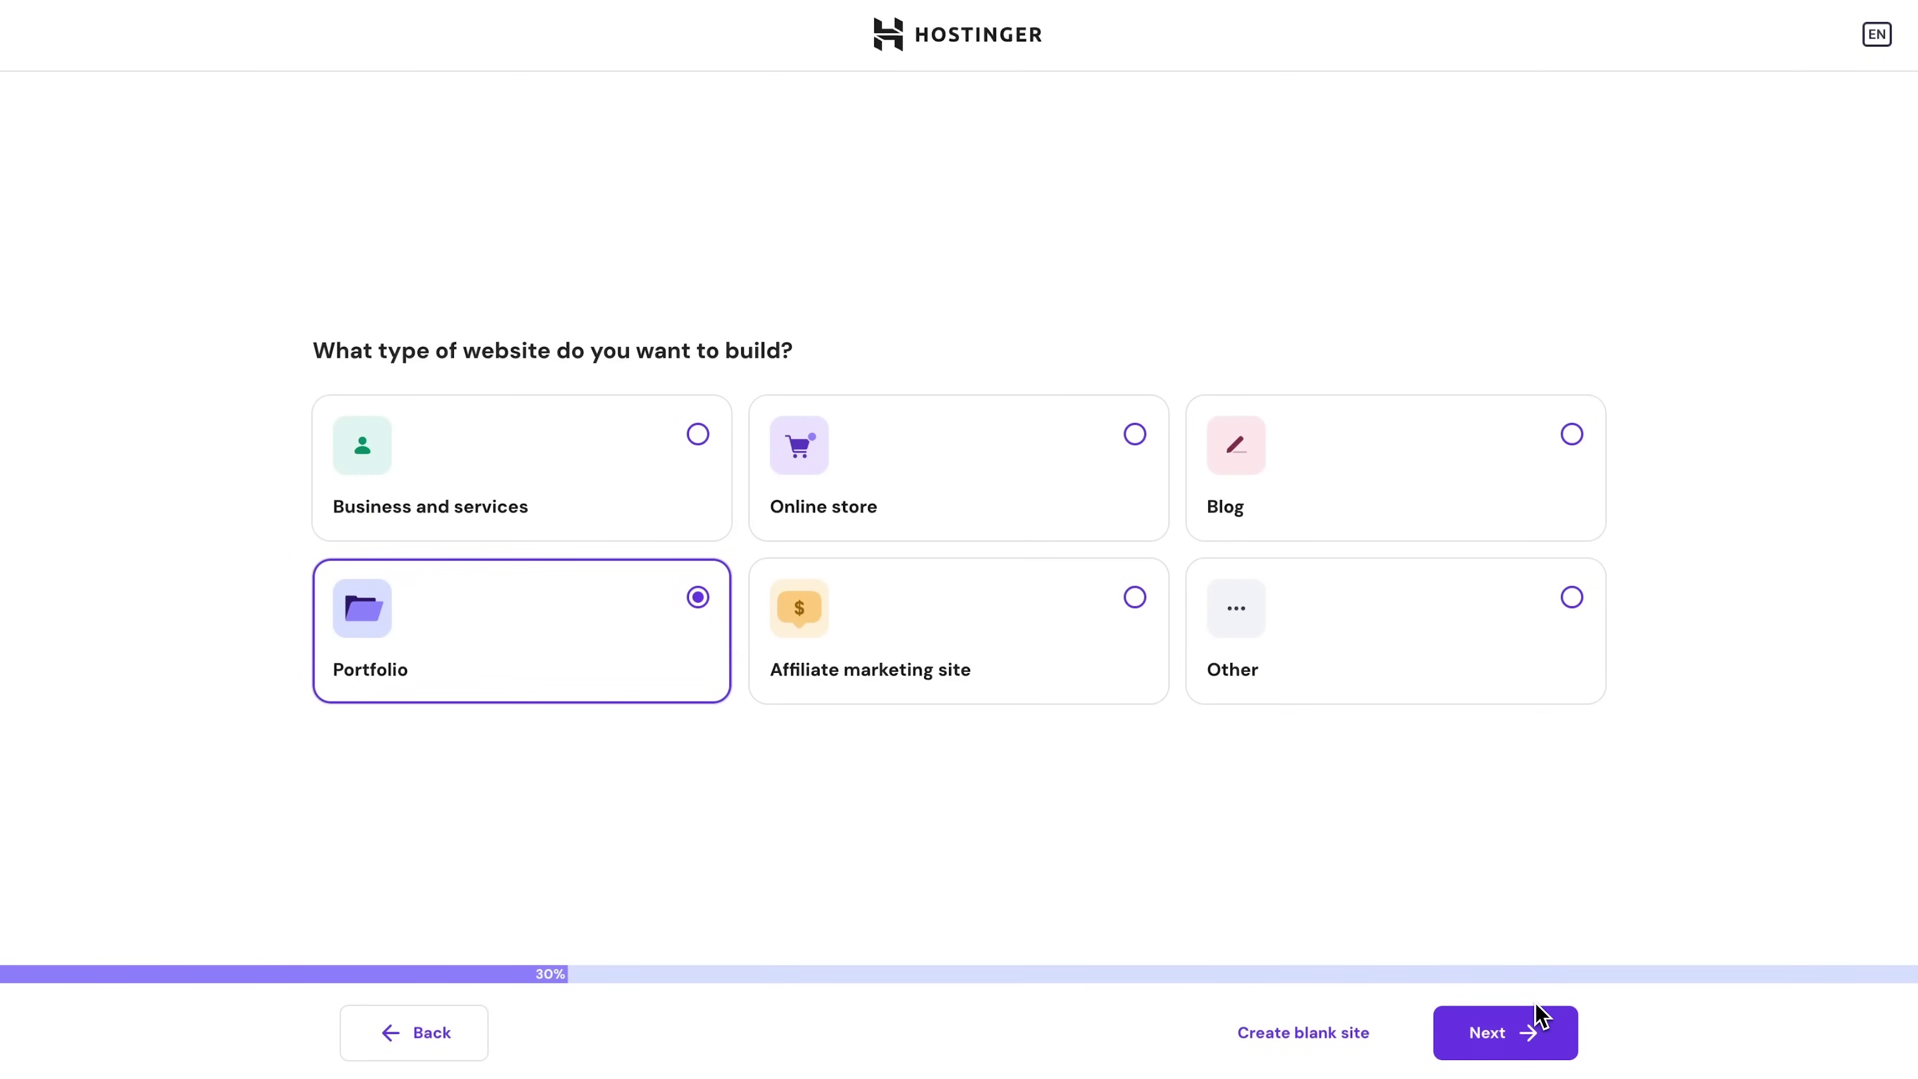
click(1530, 1031)
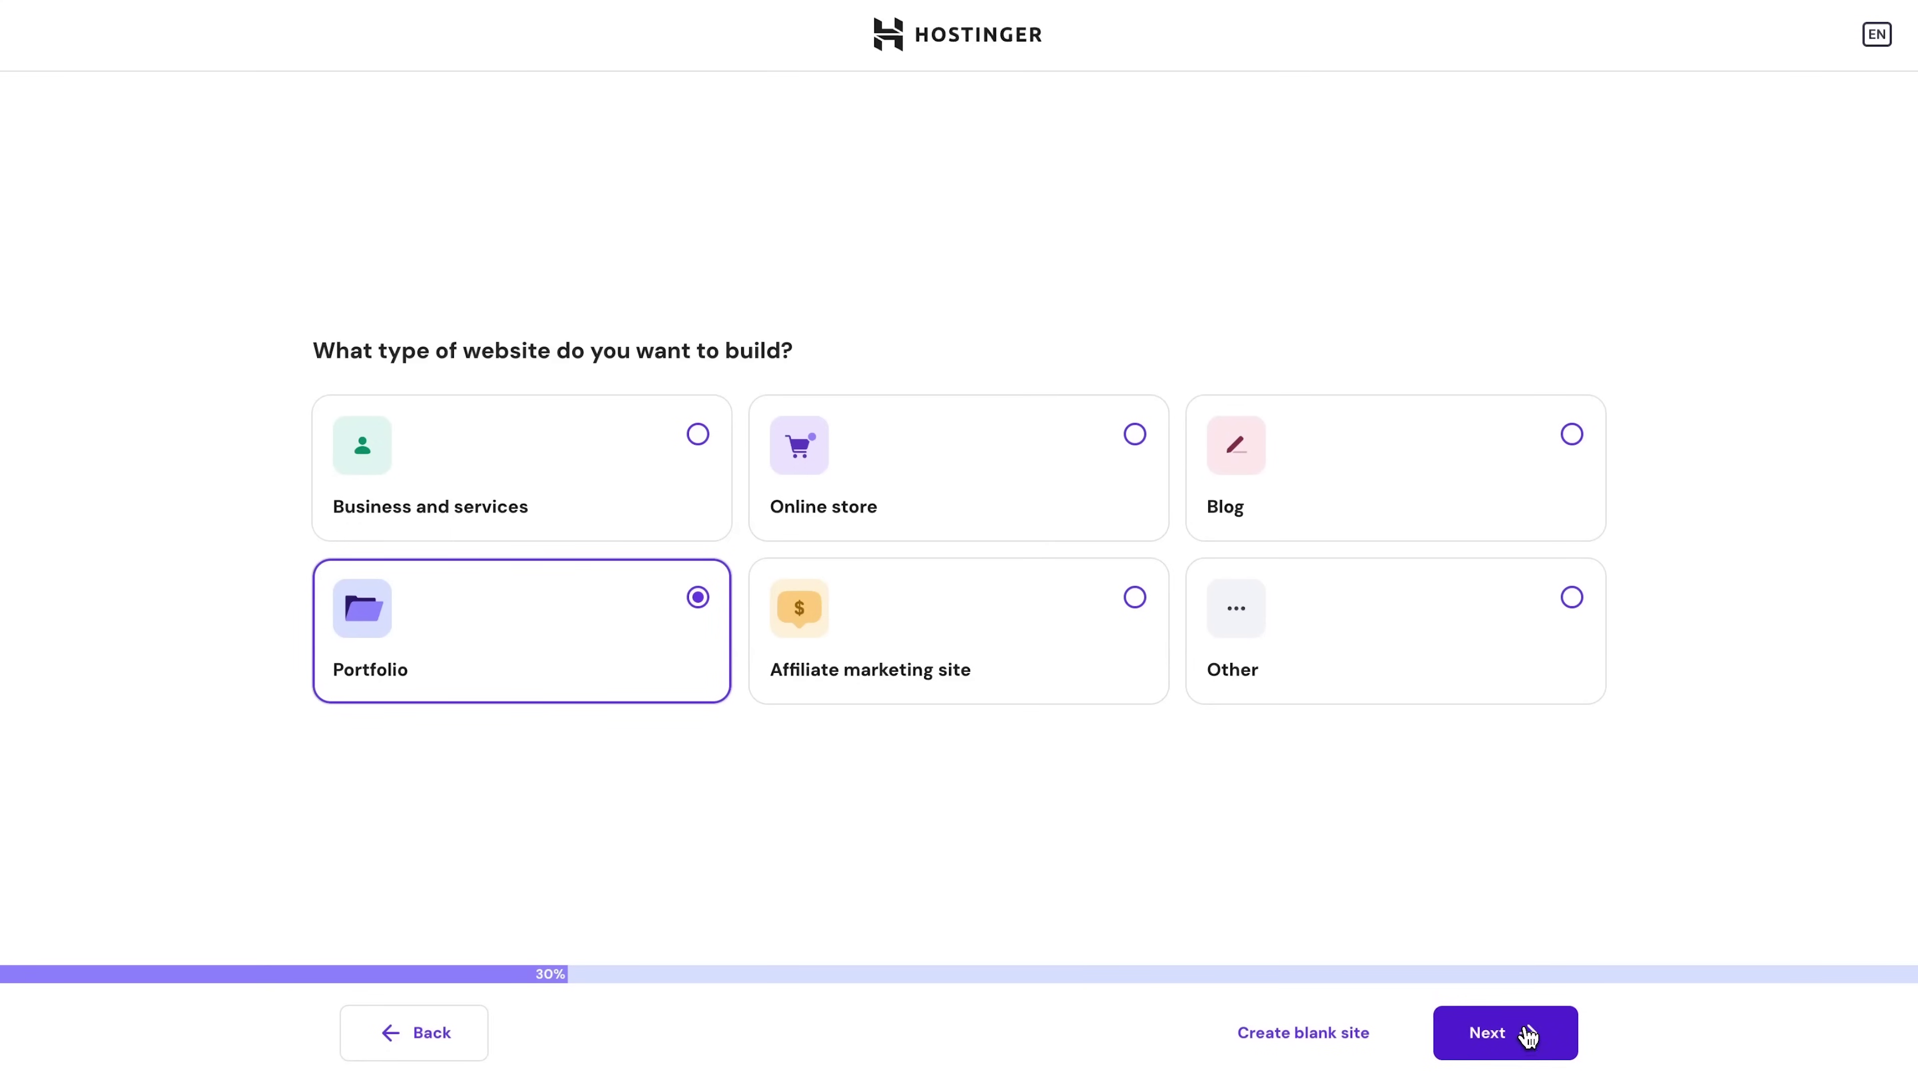
click(1528, 1035)
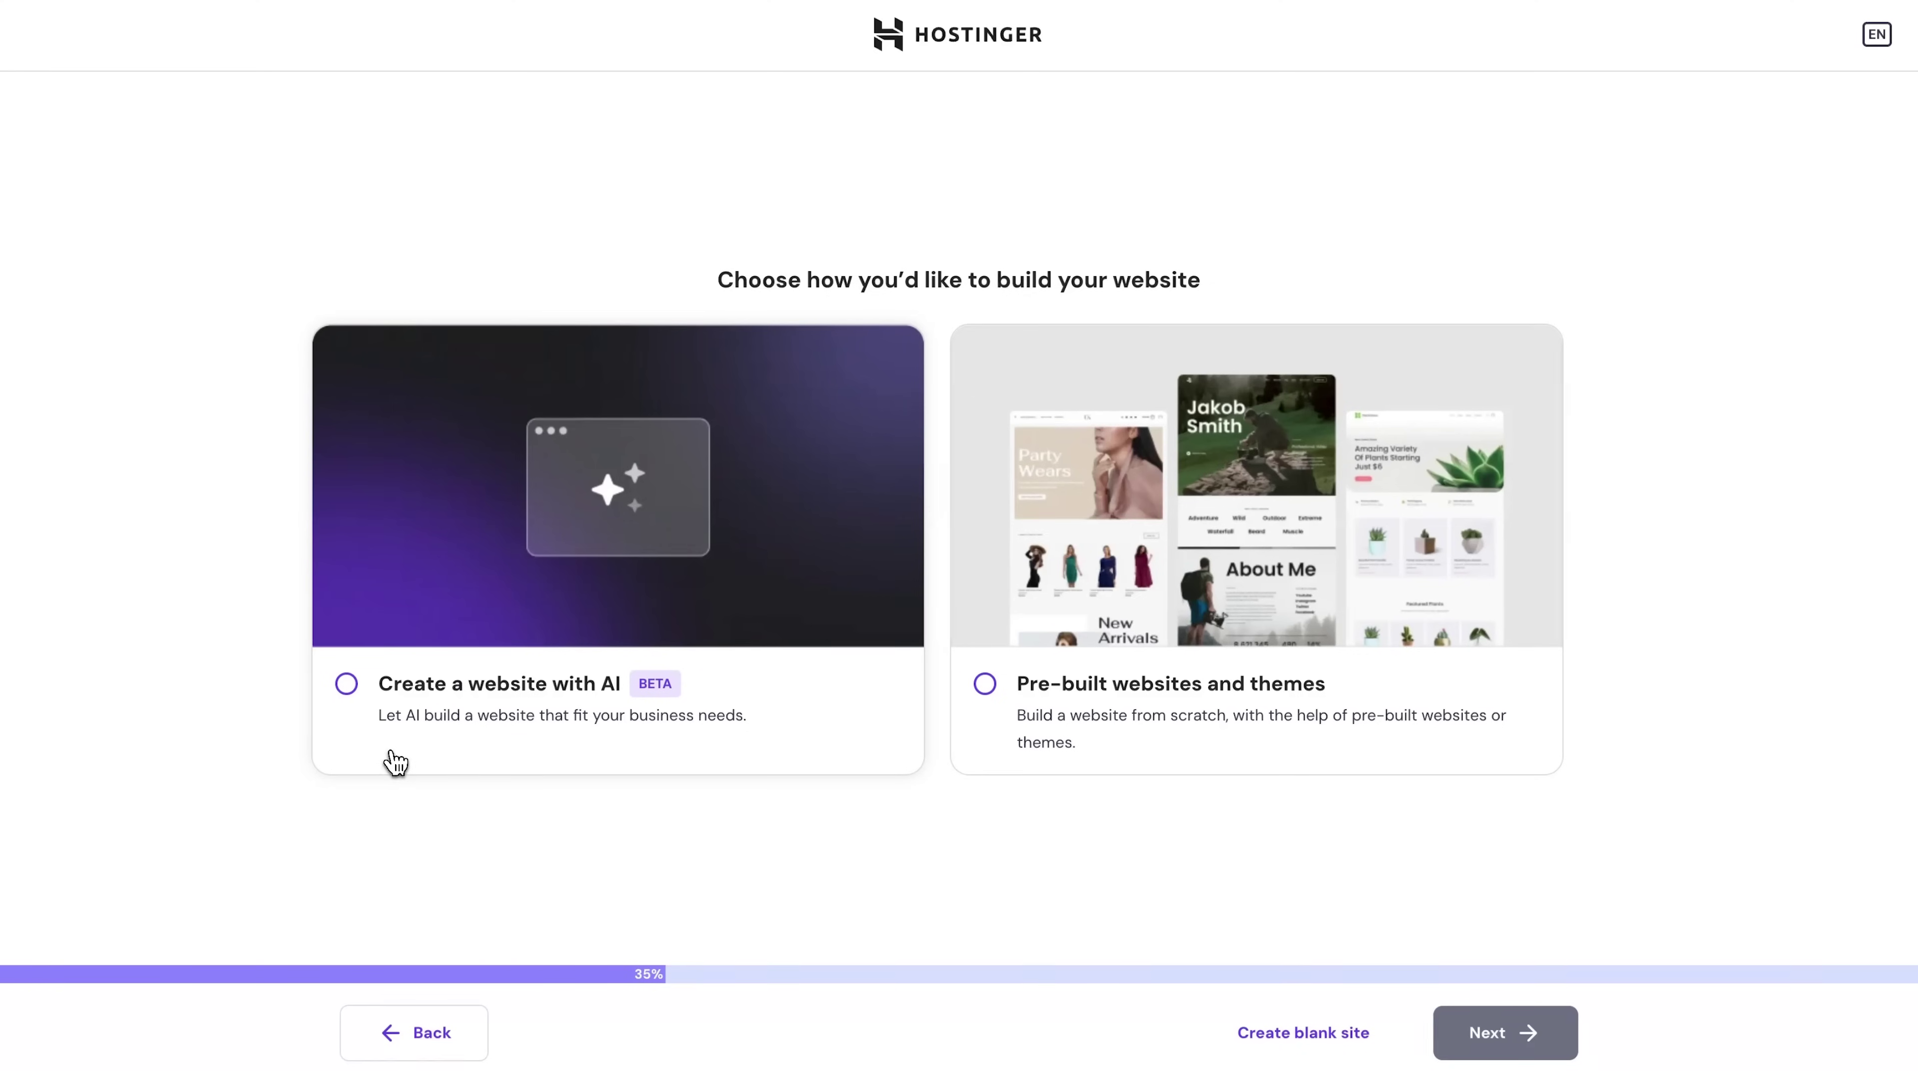
Choose to build the site with AI, try a 'stu' domain search, then use a temporary domain
click(347, 687)
click(1554, 1045)
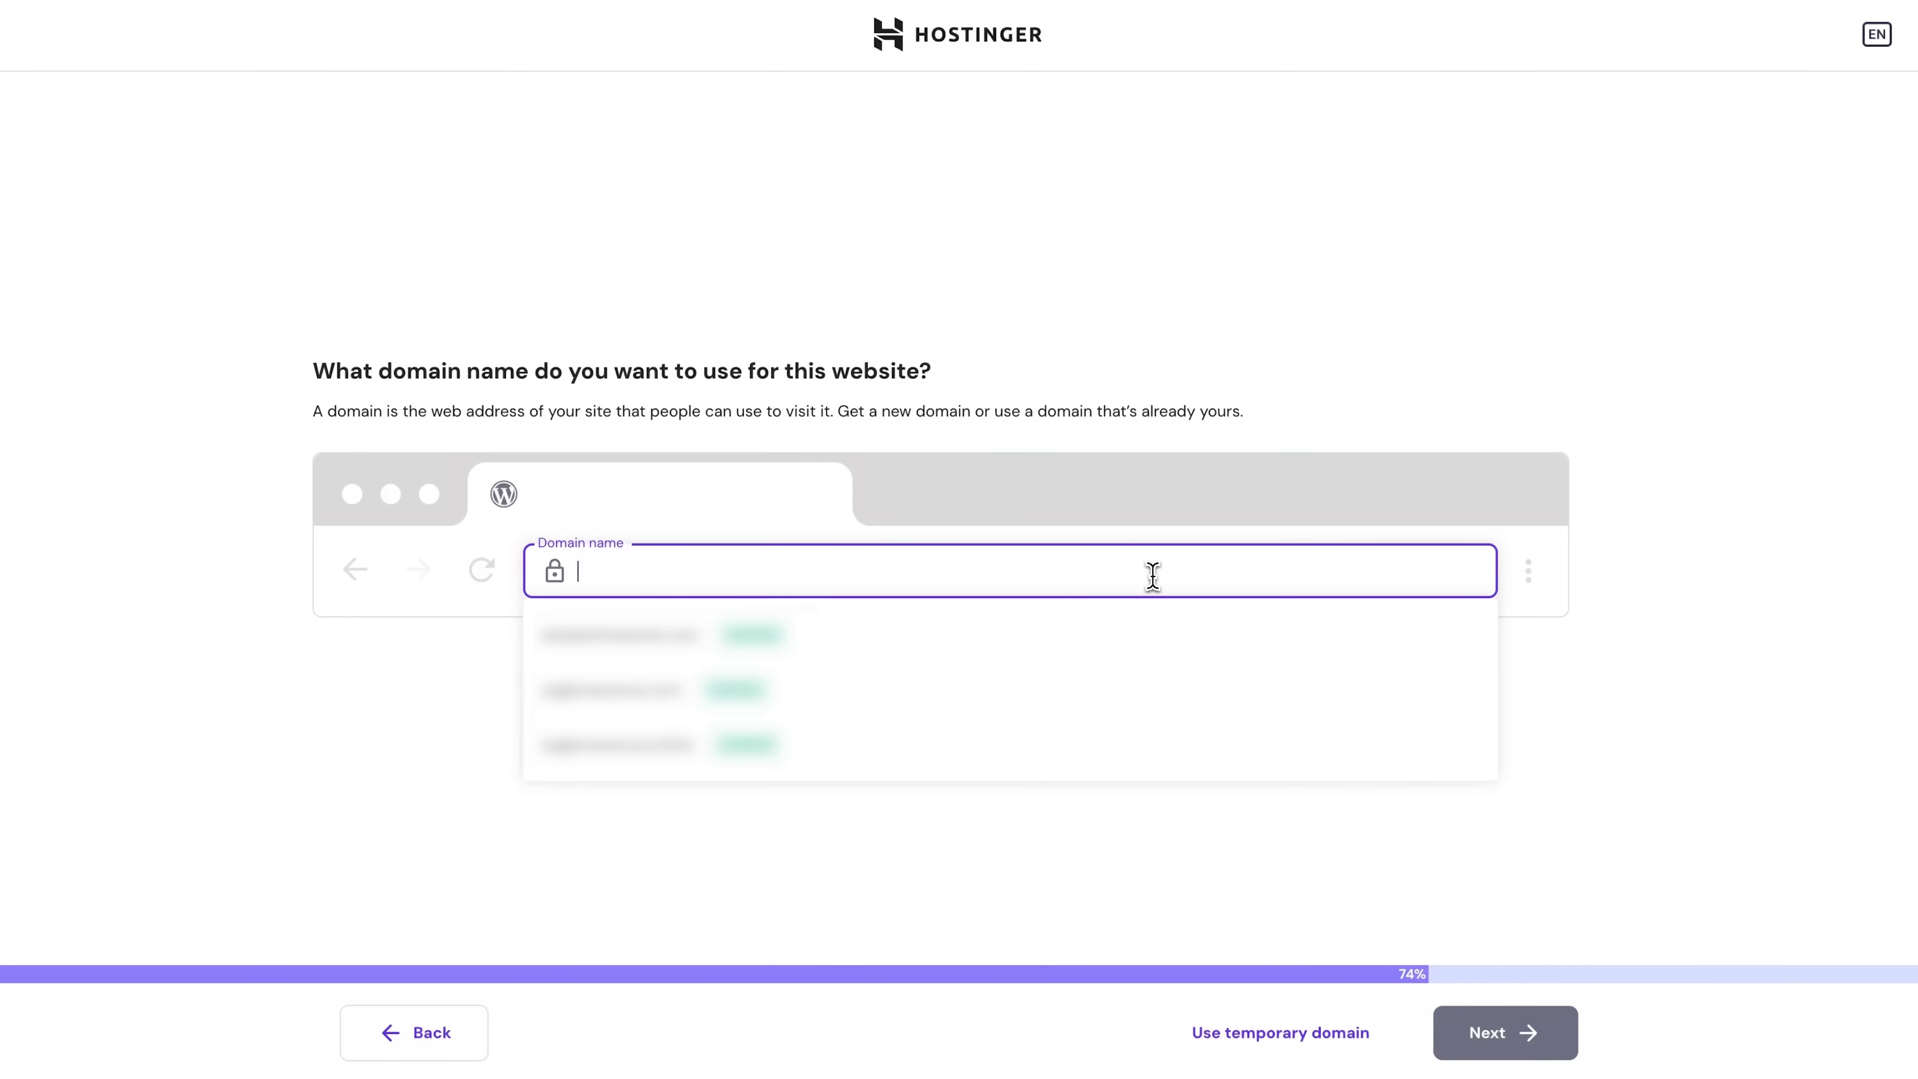
text(stu)
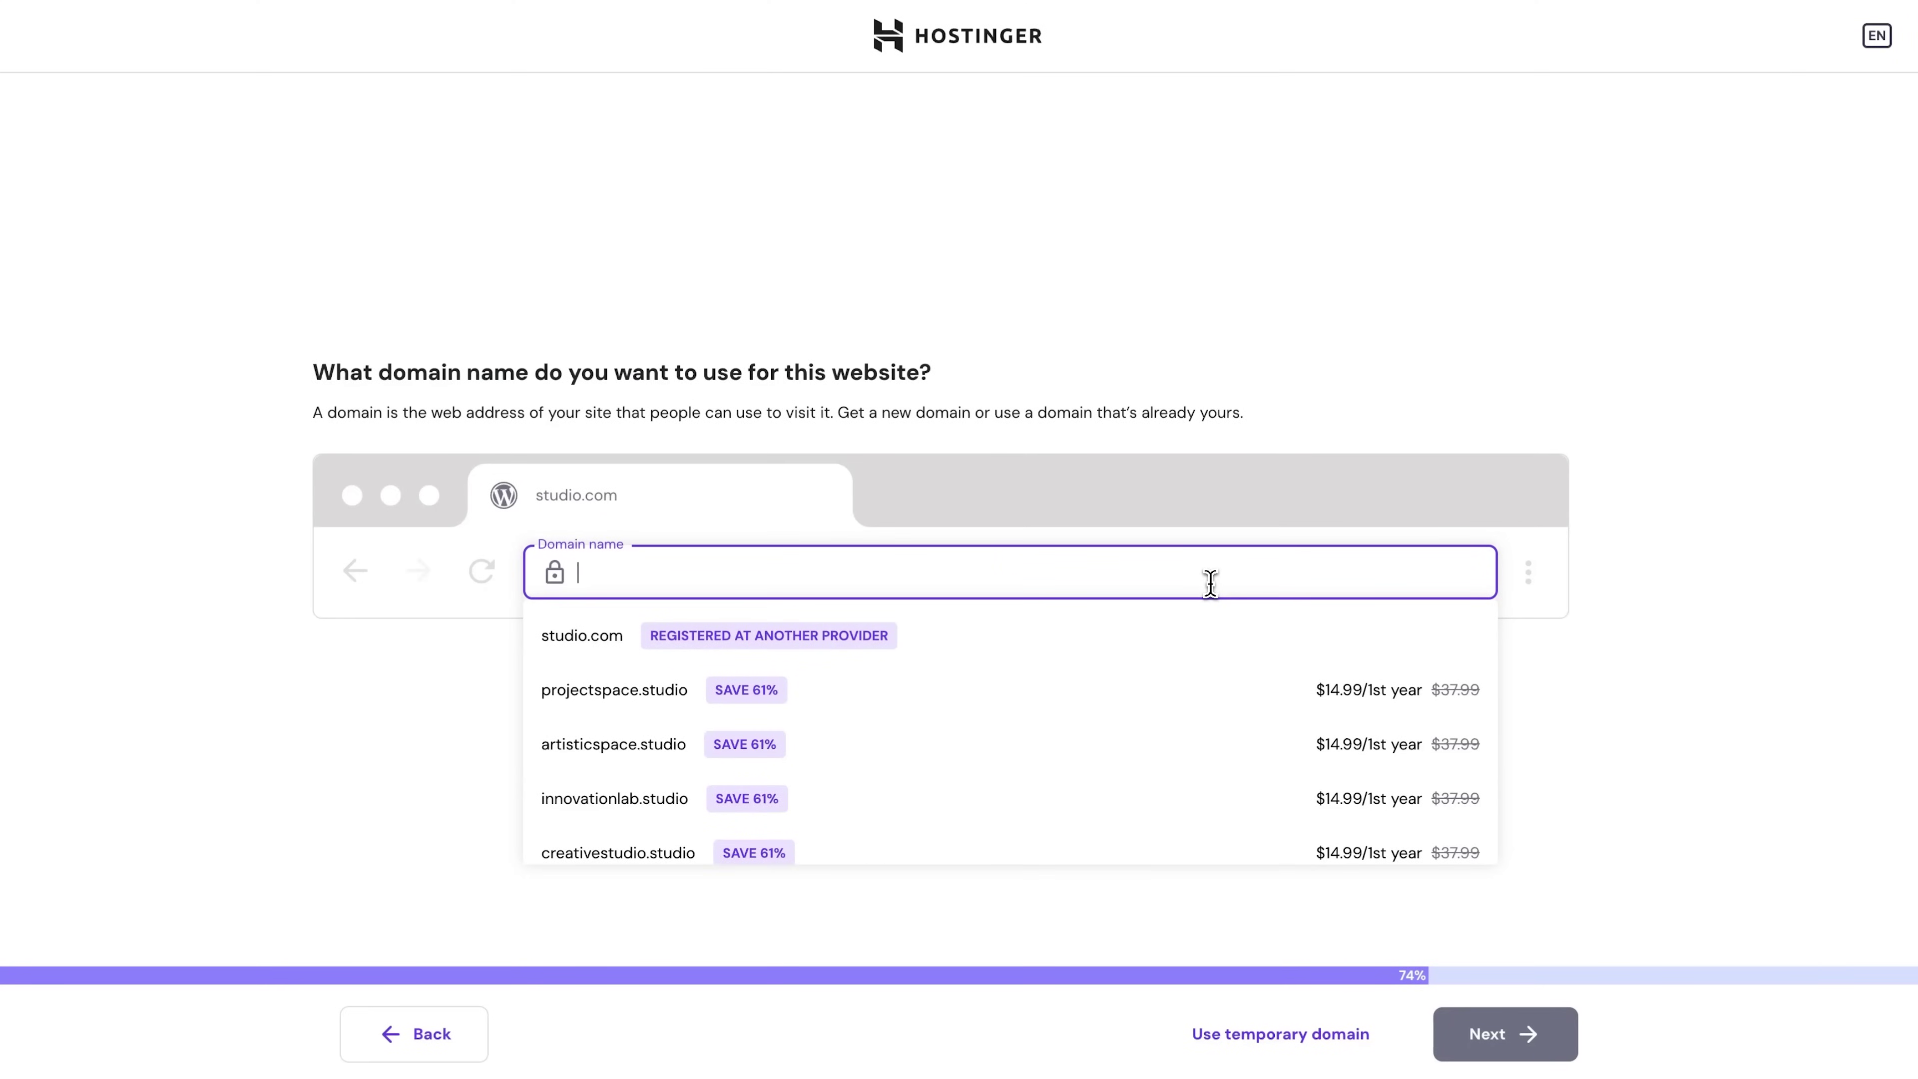
click(1662, 715)
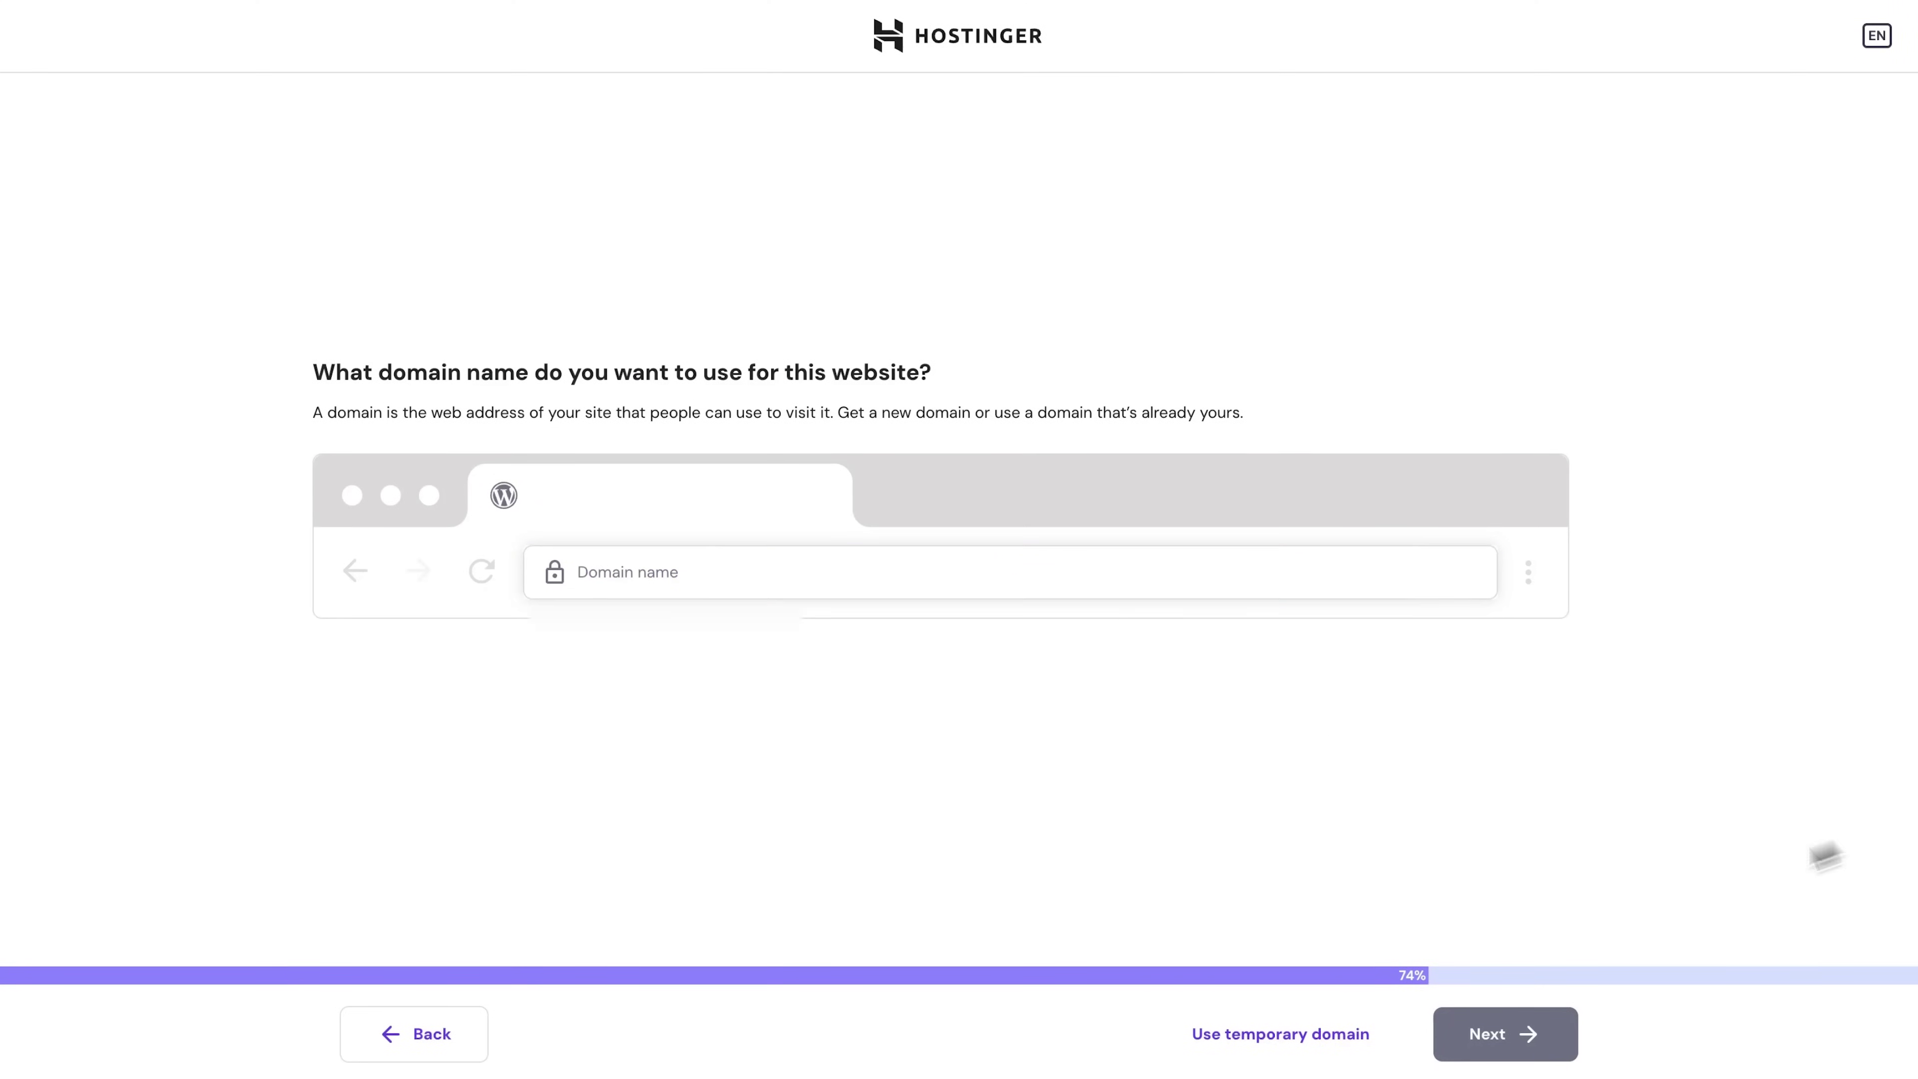
click(1318, 1052)
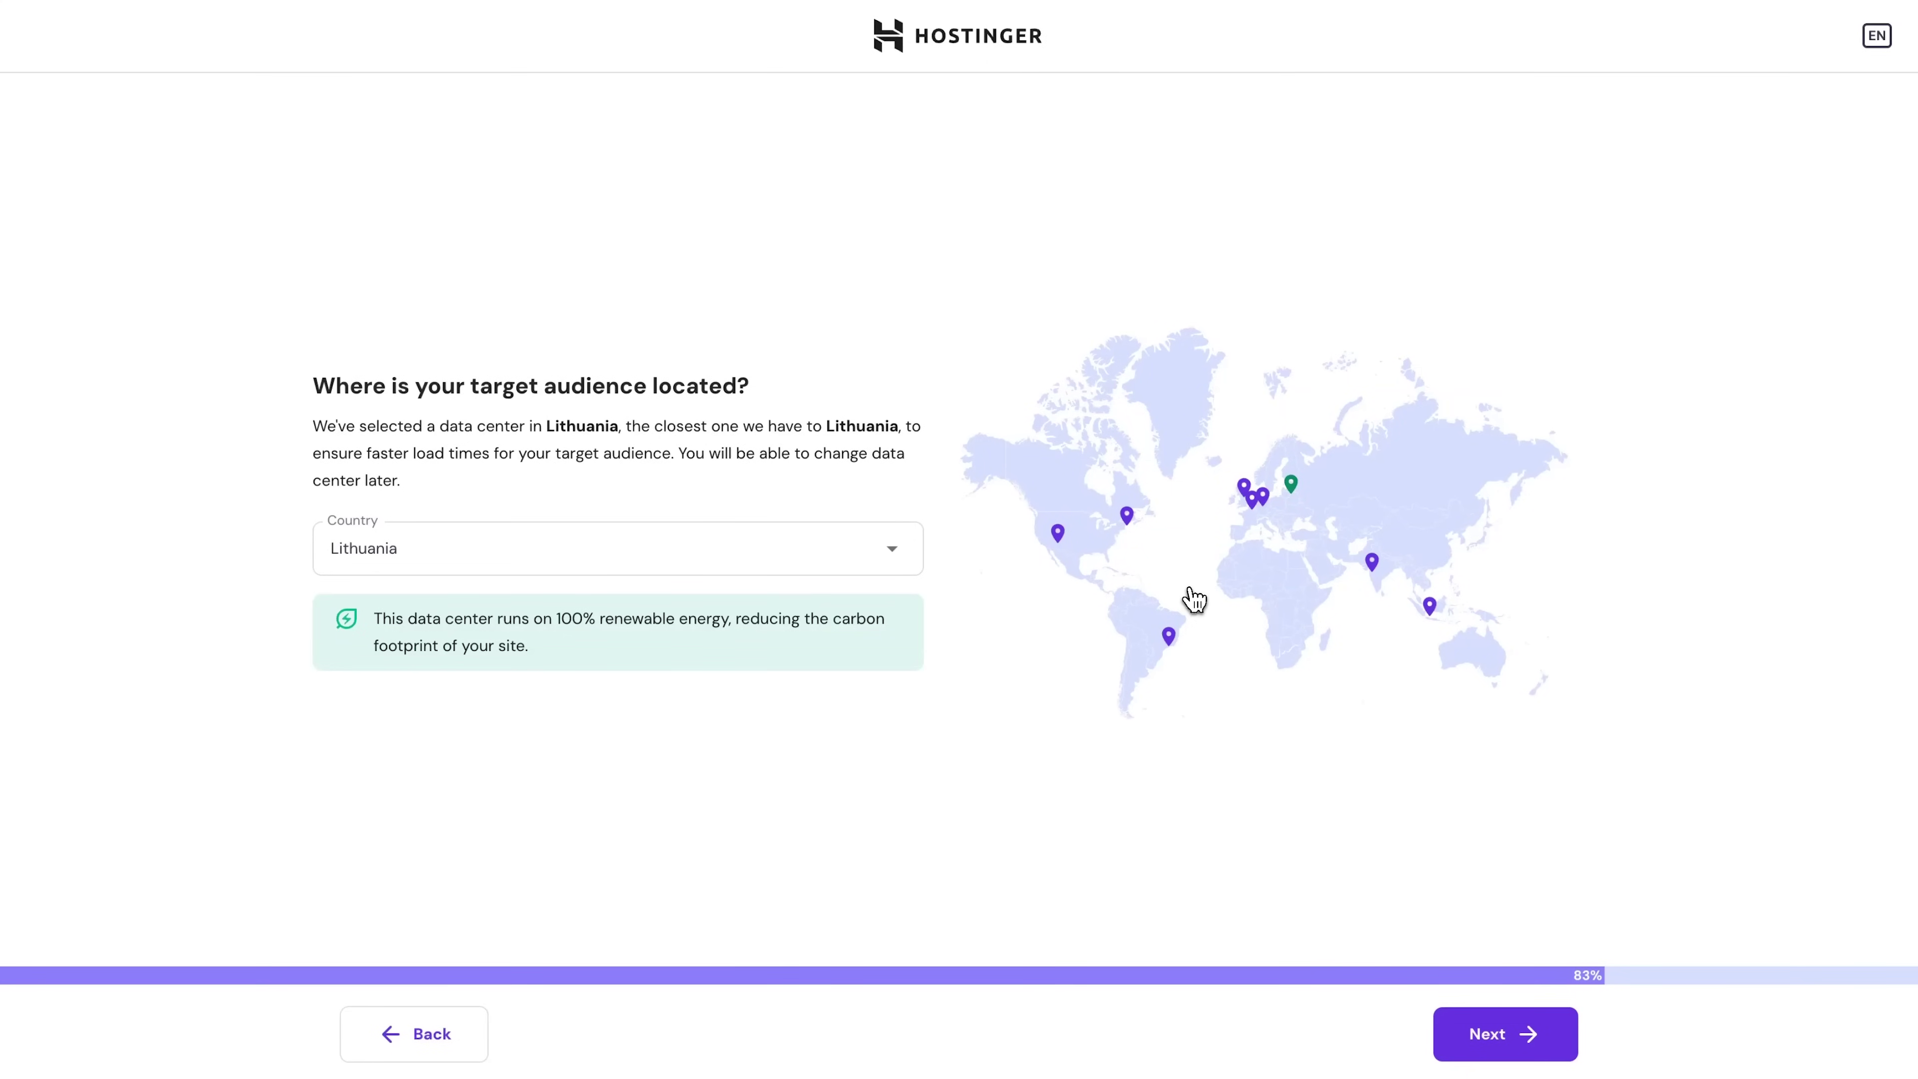
Keep Lithuania as the data-center location and start the WordPress installation
click(886, 572)
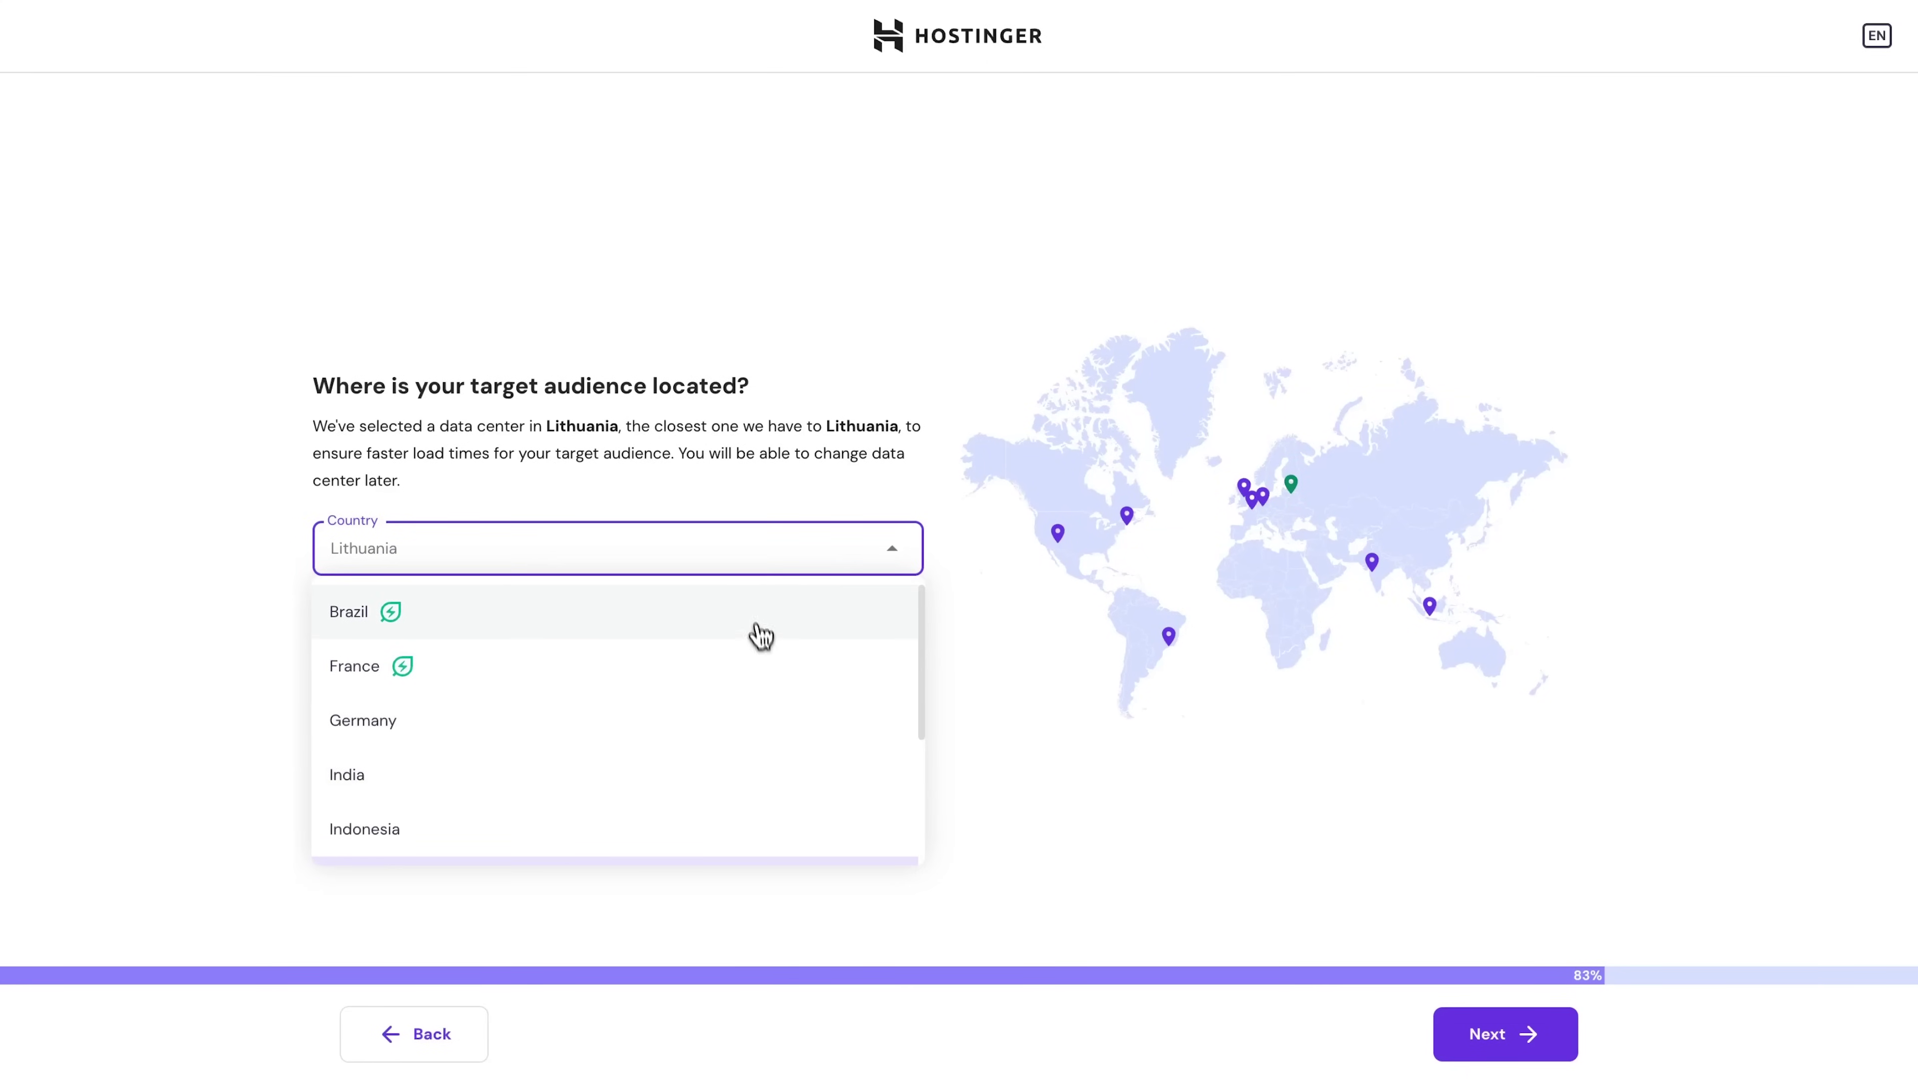
click(778, 565)
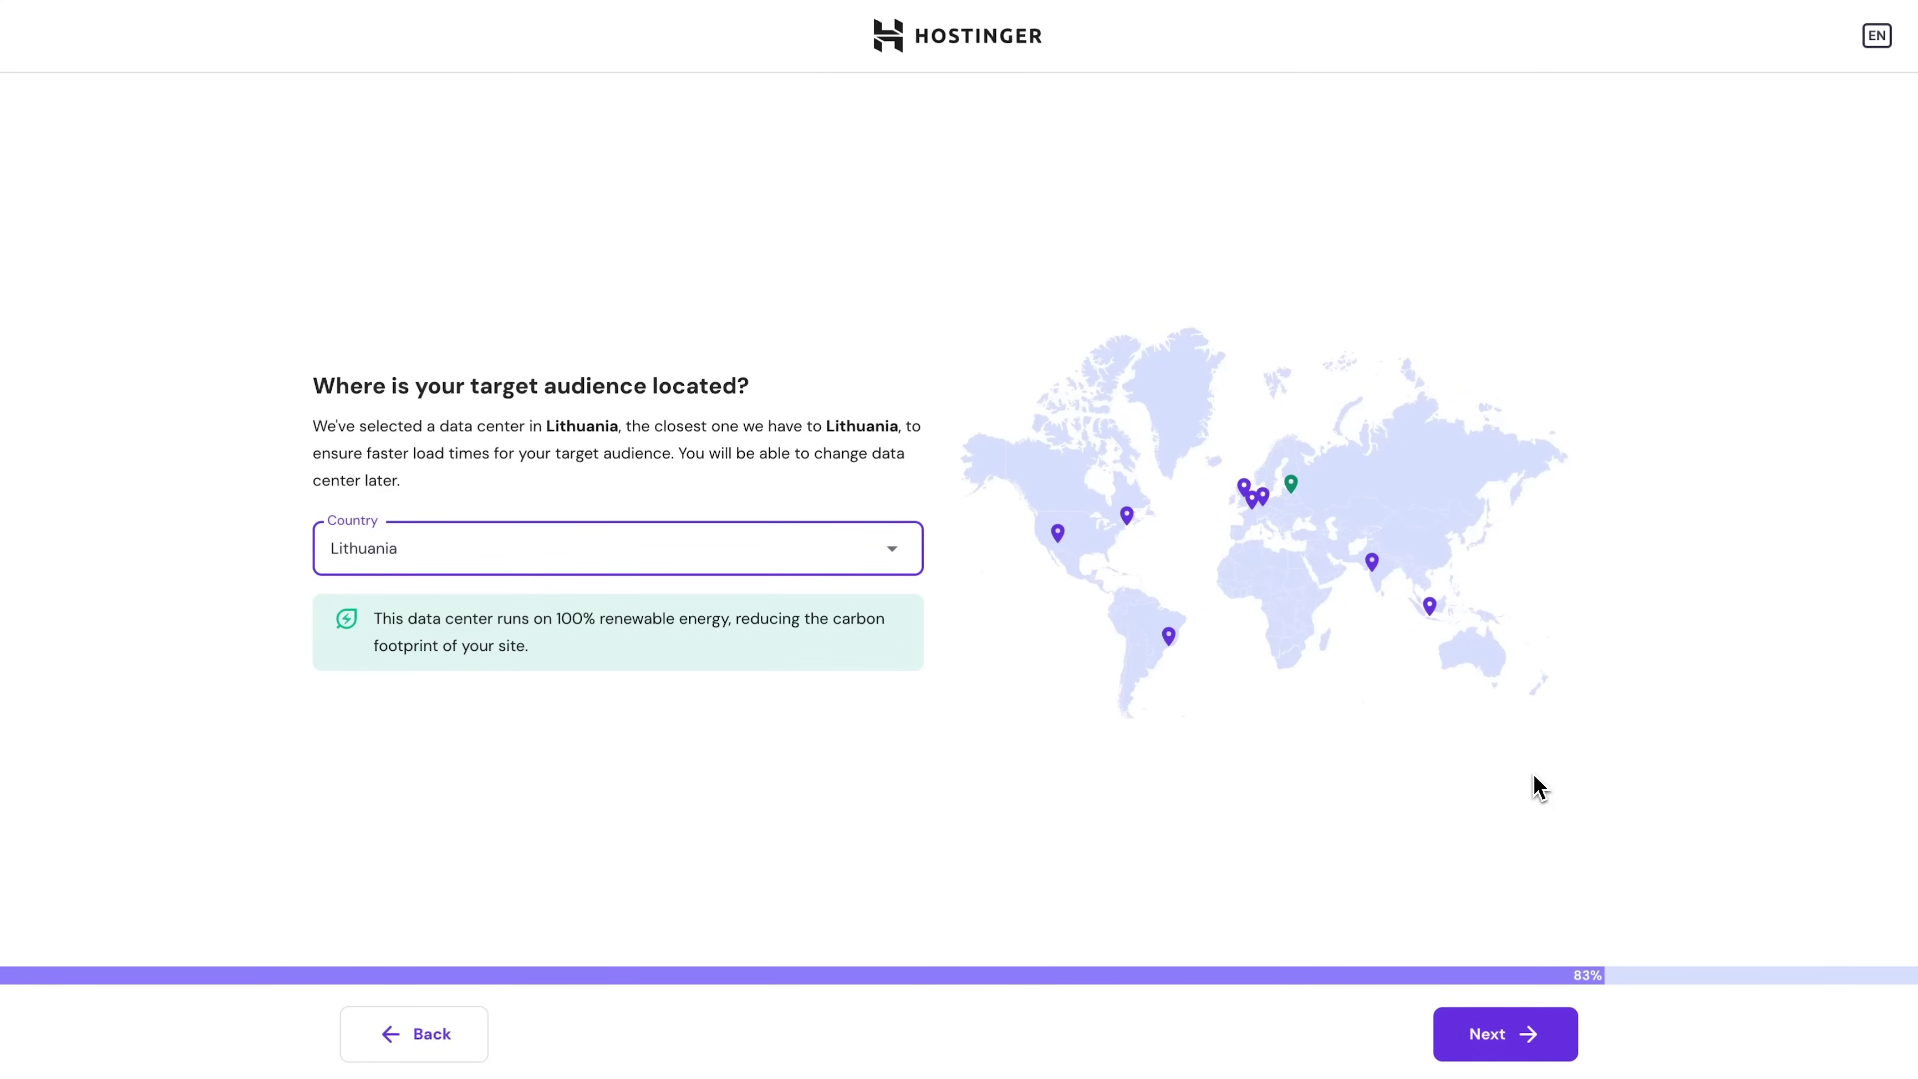
click(1486, 1033)
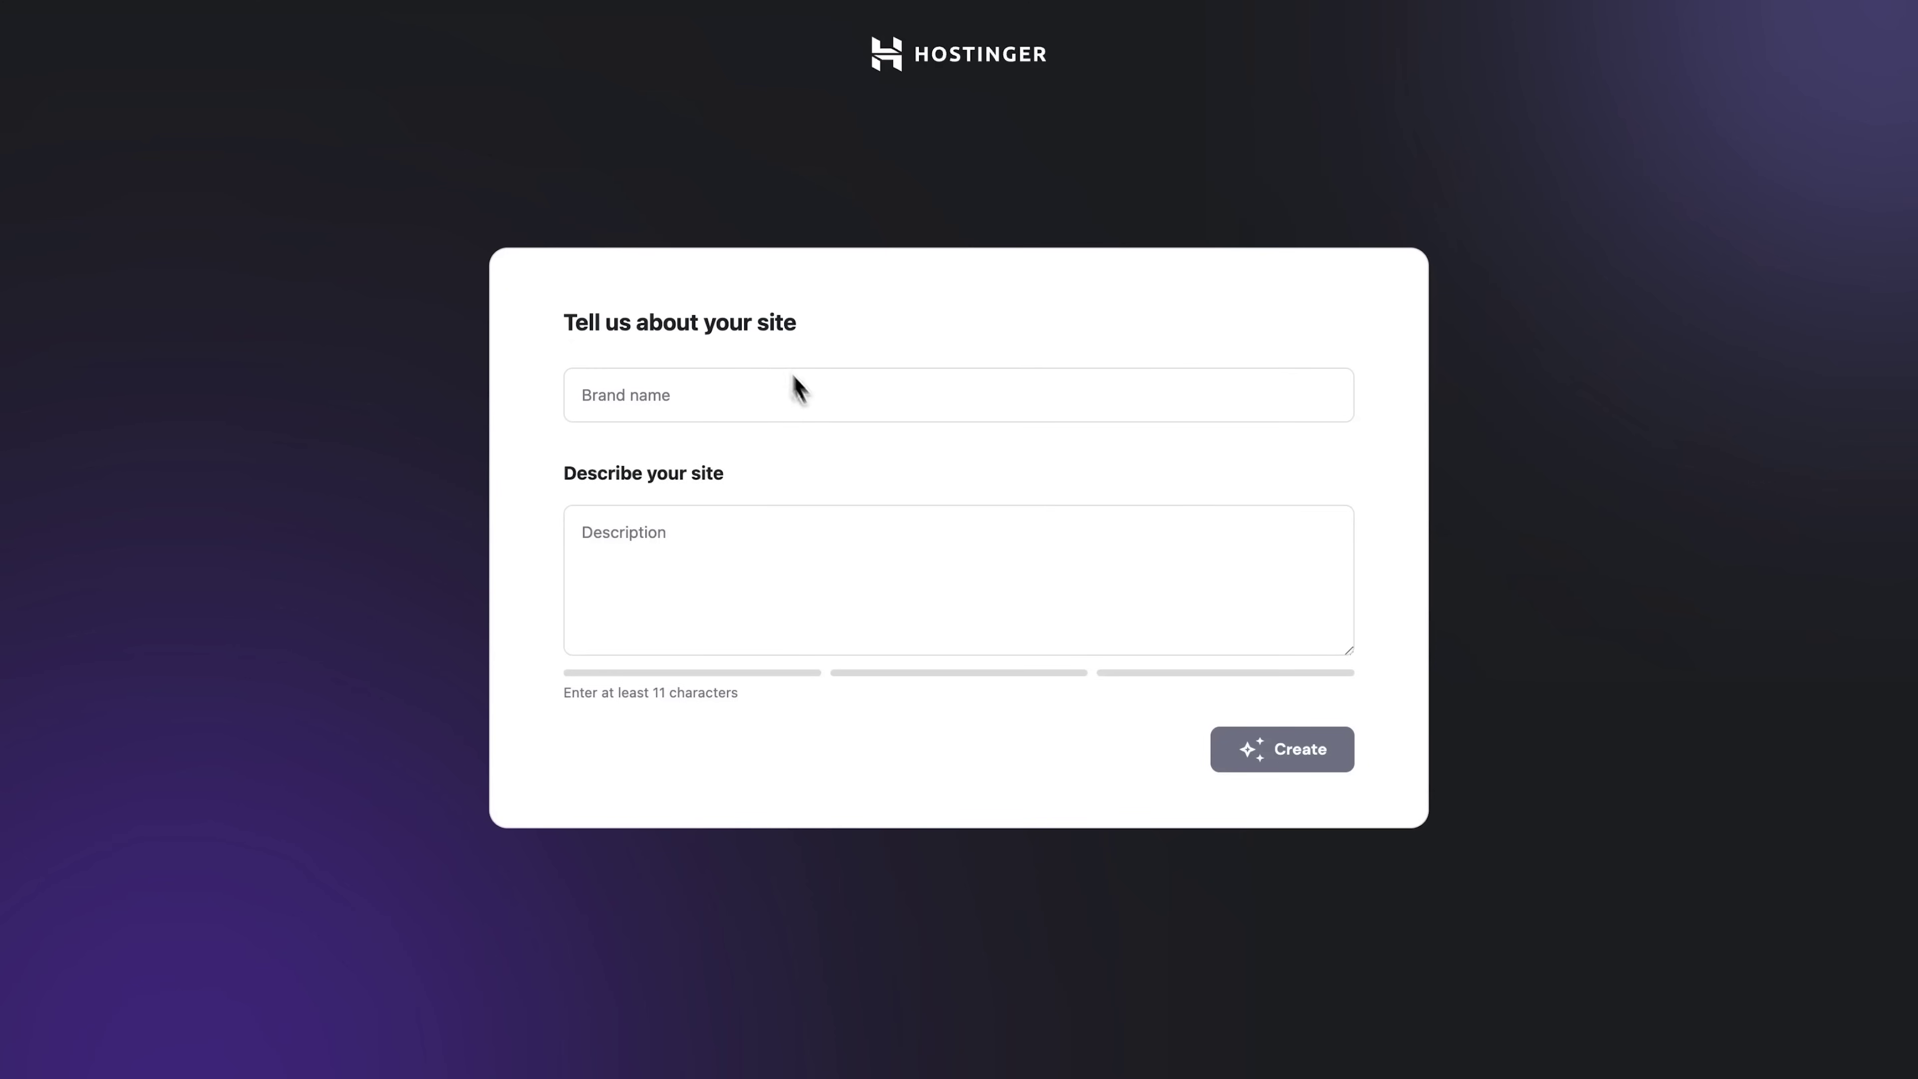
Enter brand name 'Dance studio', paste the dark-blue hip-hop studio description, and generate the site
click(748, 398)
text(Dance)
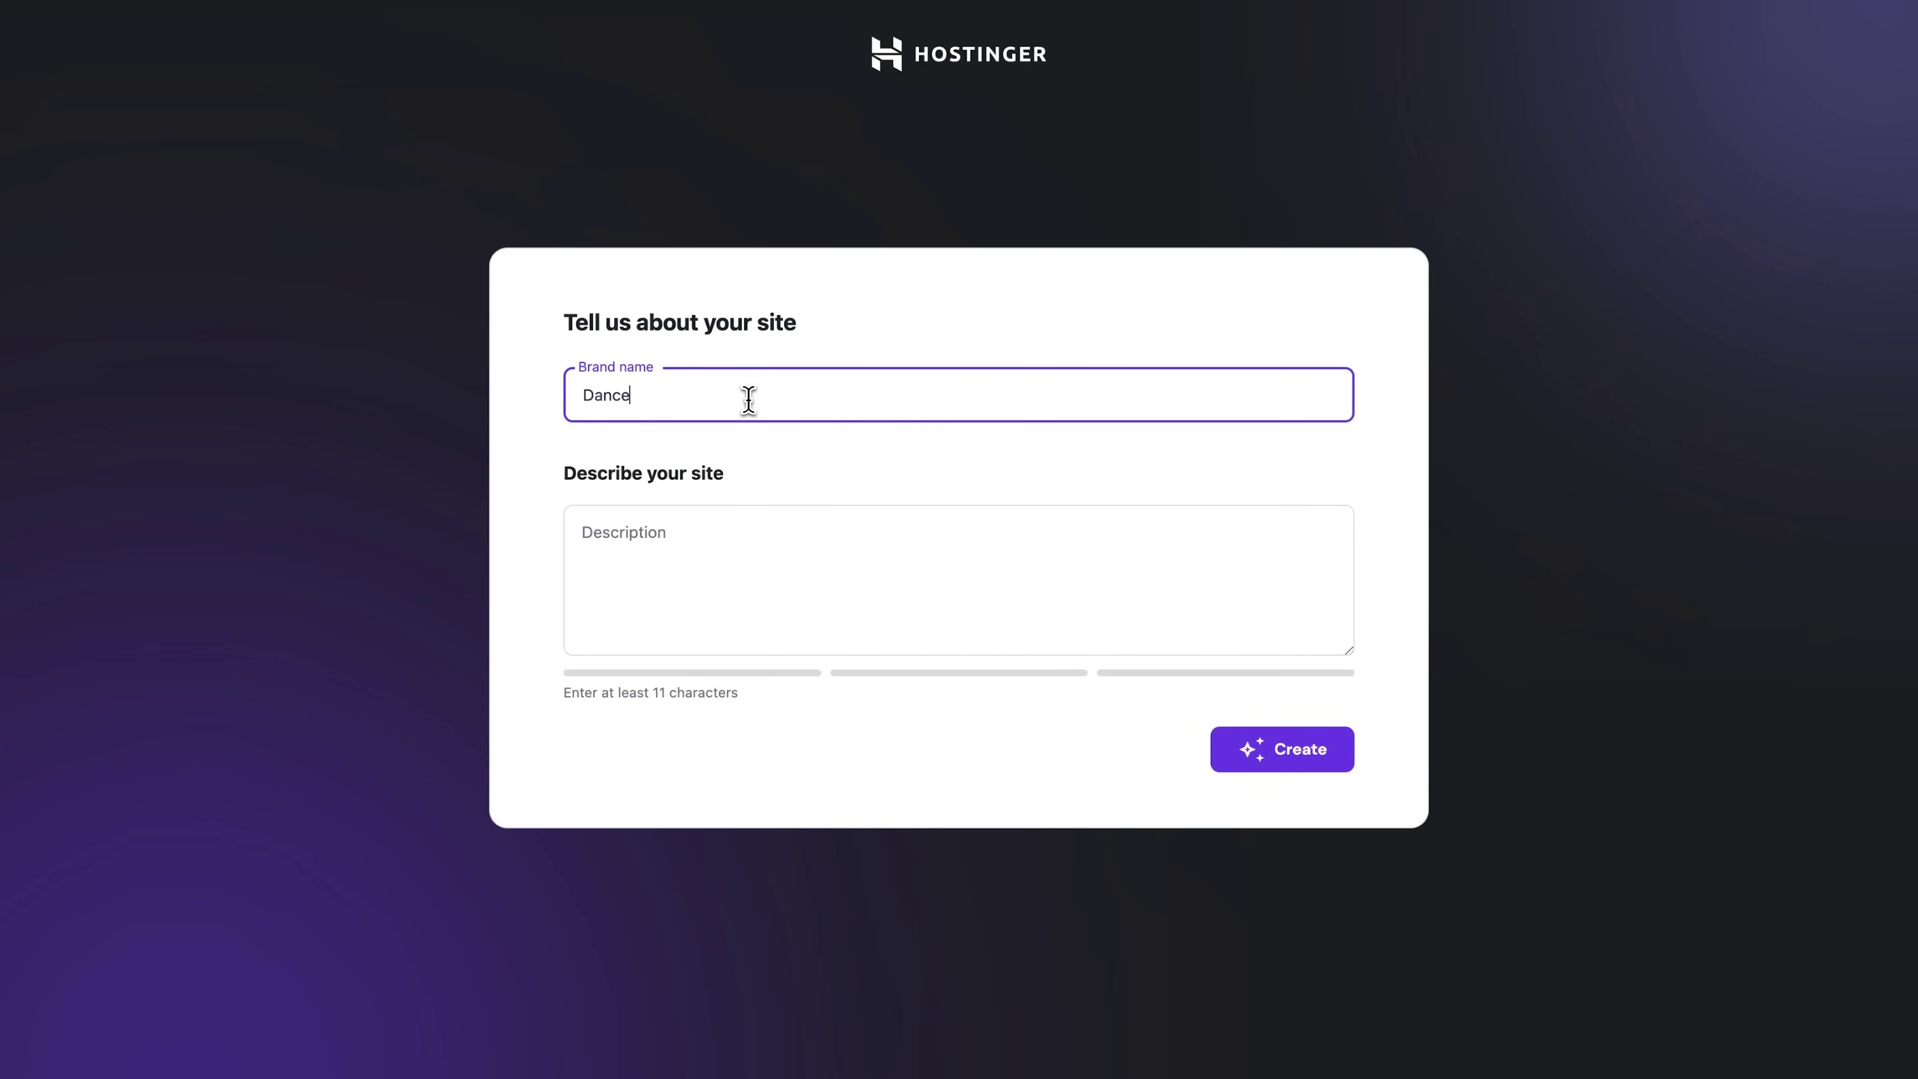
click(793, 551)
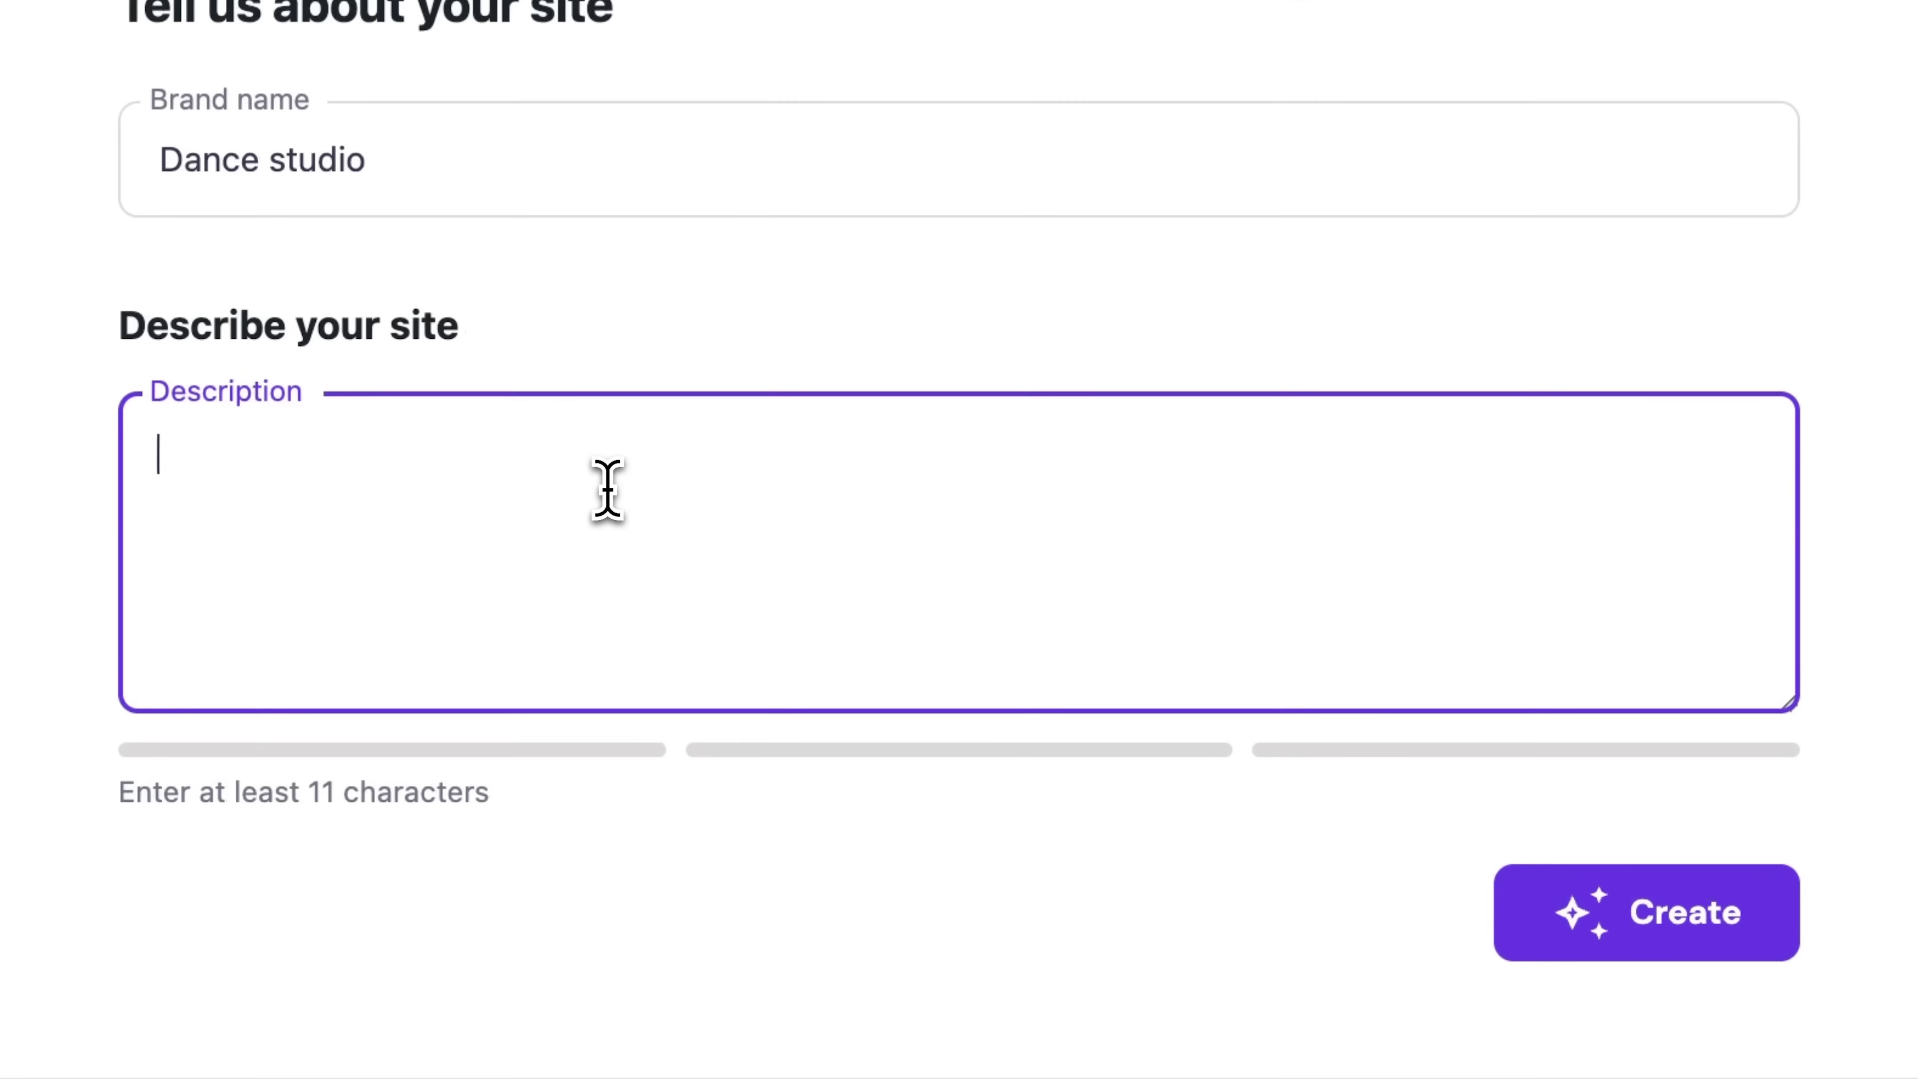
text(It's a hip-hop dance studio led by James, an award-winning hip-hop dancer who's been dancing since he was 9. He offers both group and private hip-hop dance classes for kids and adults. The site should look modern and have dark blue in it.)
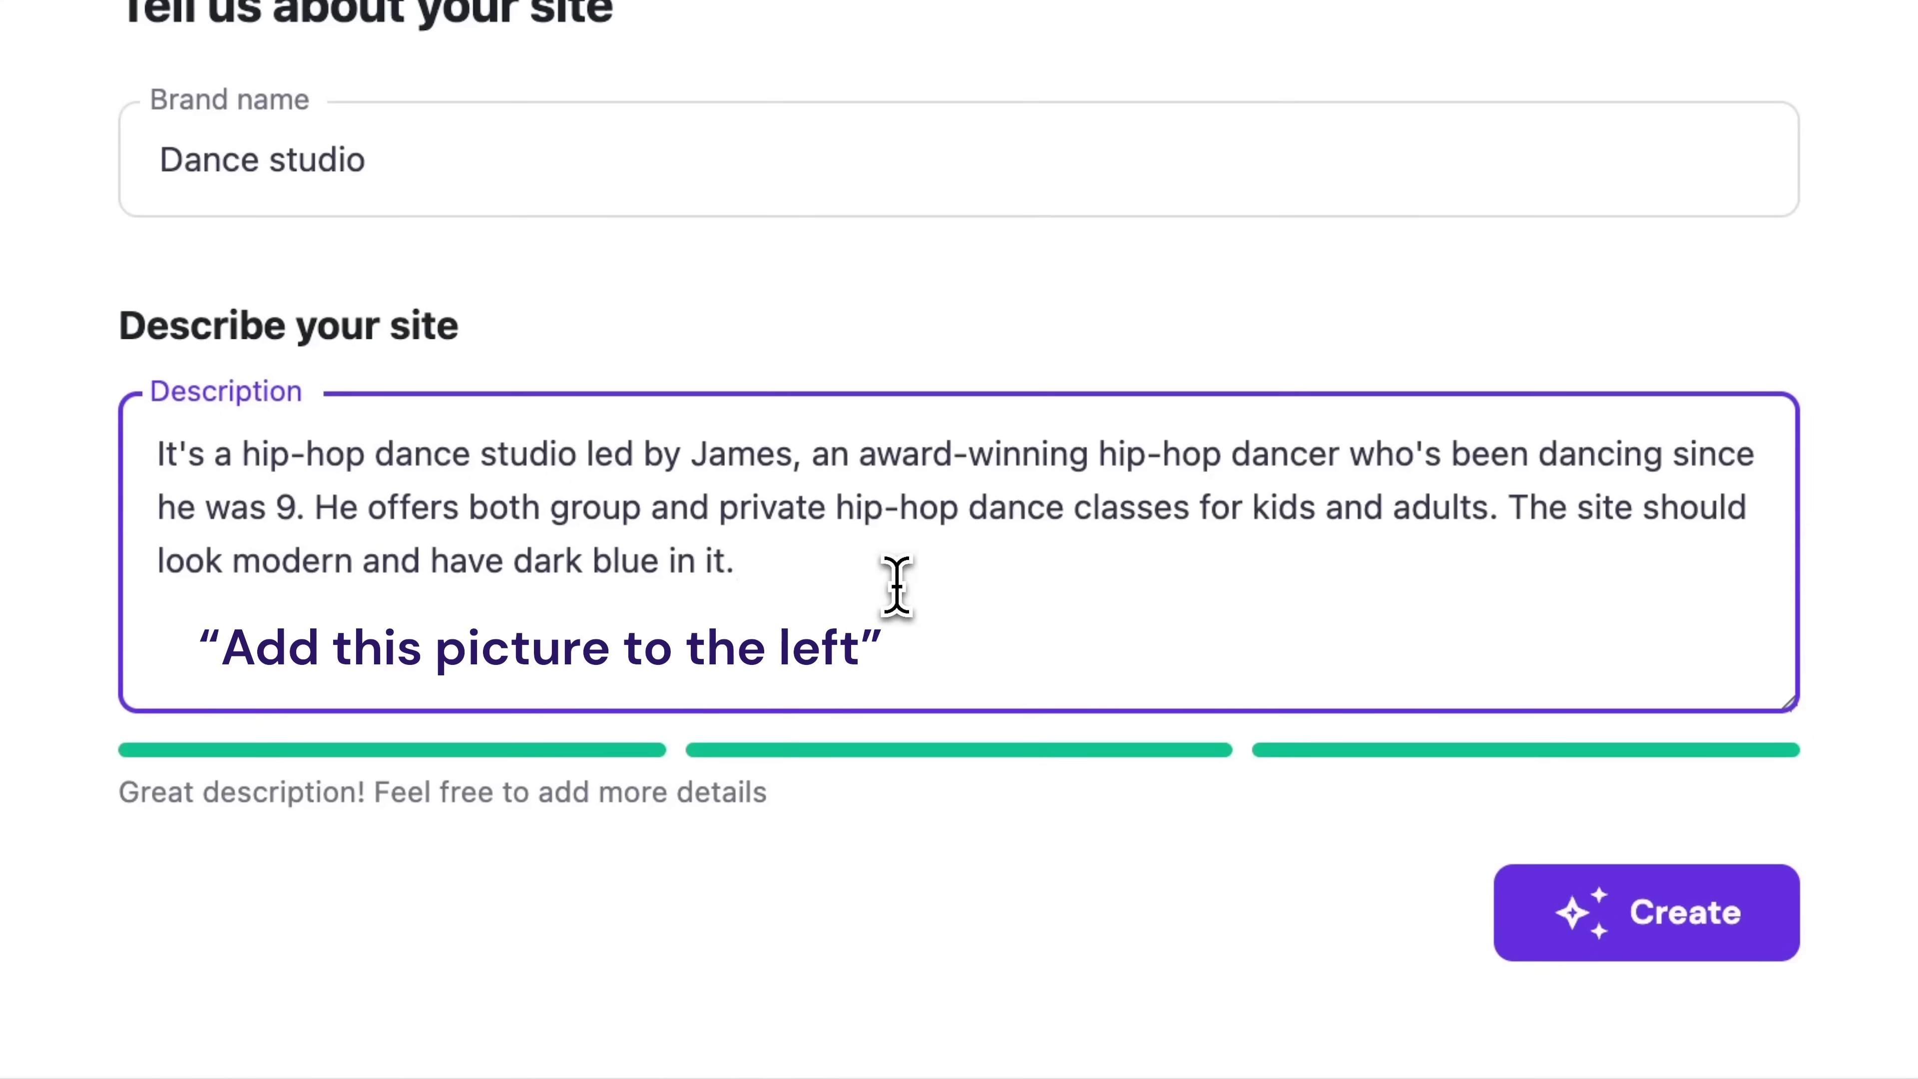
drag(896, 587, 128, 458)
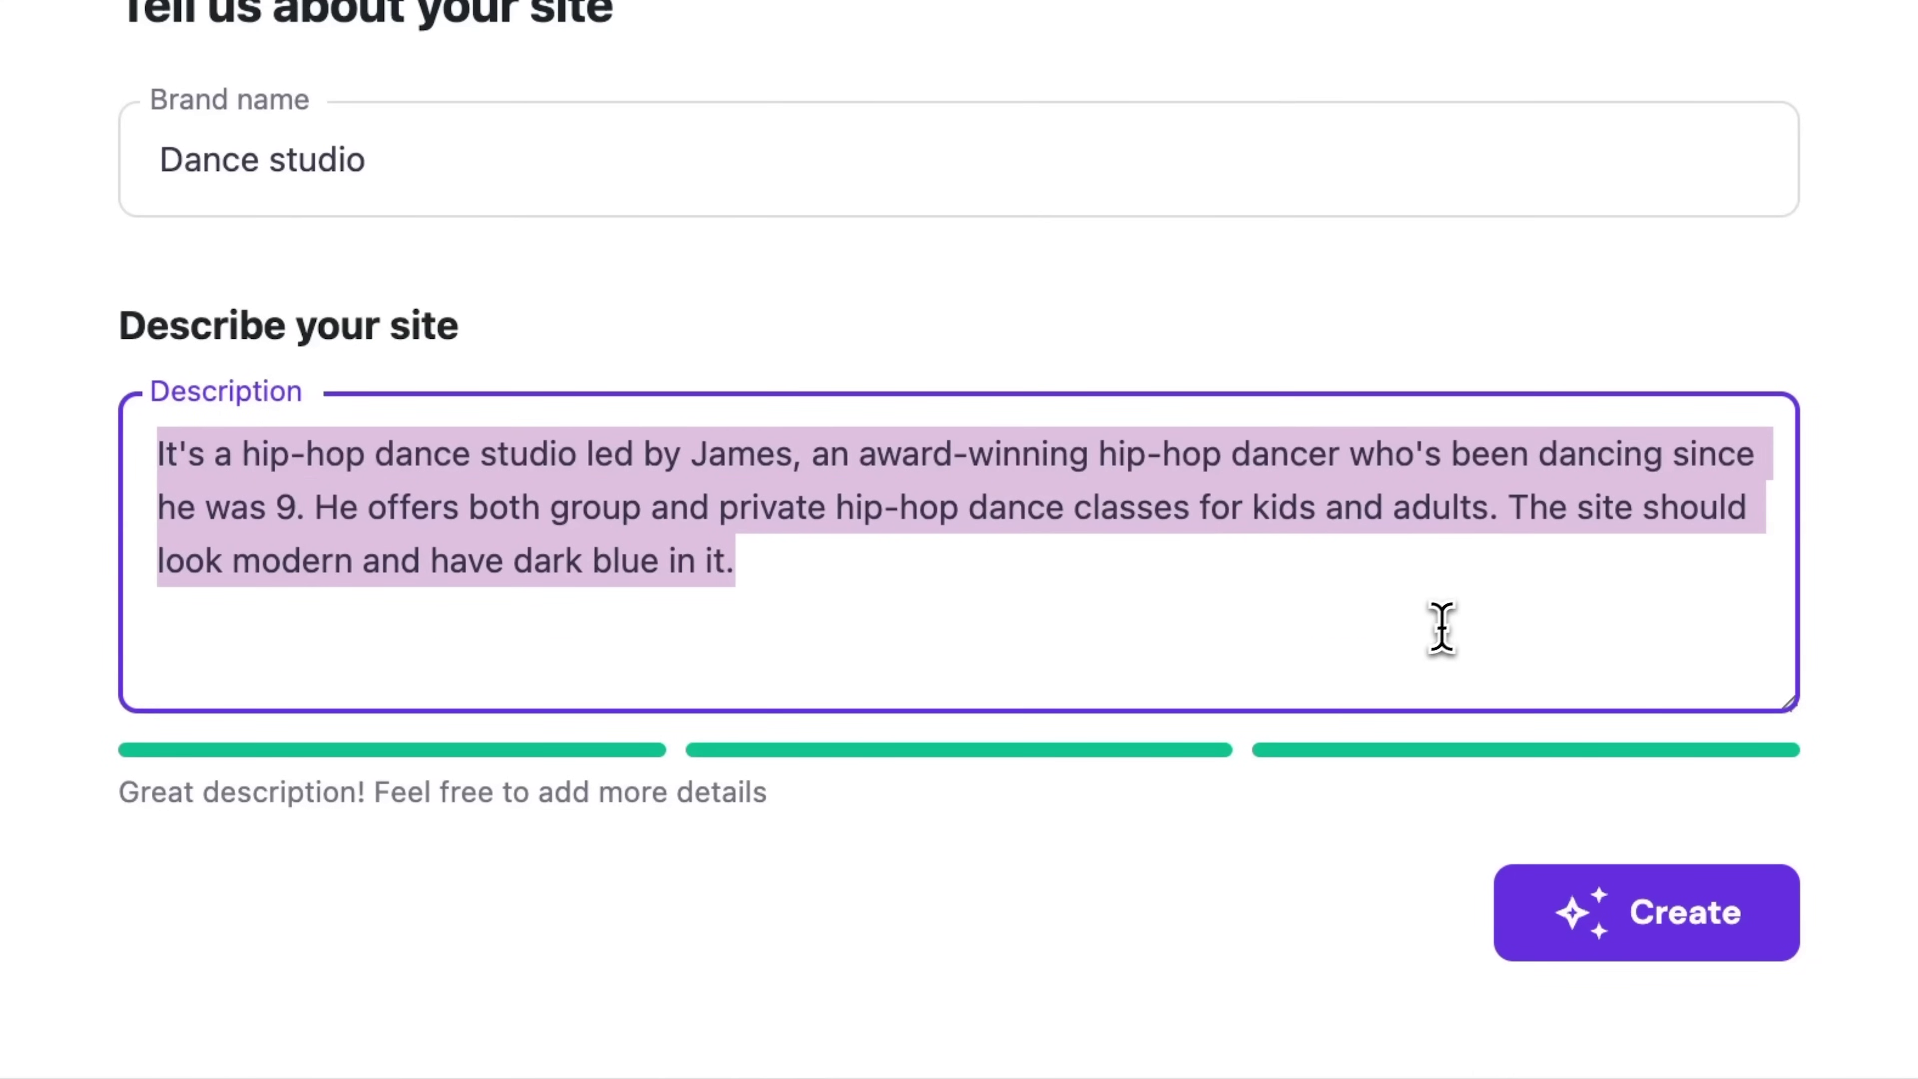
click(1414, 629)
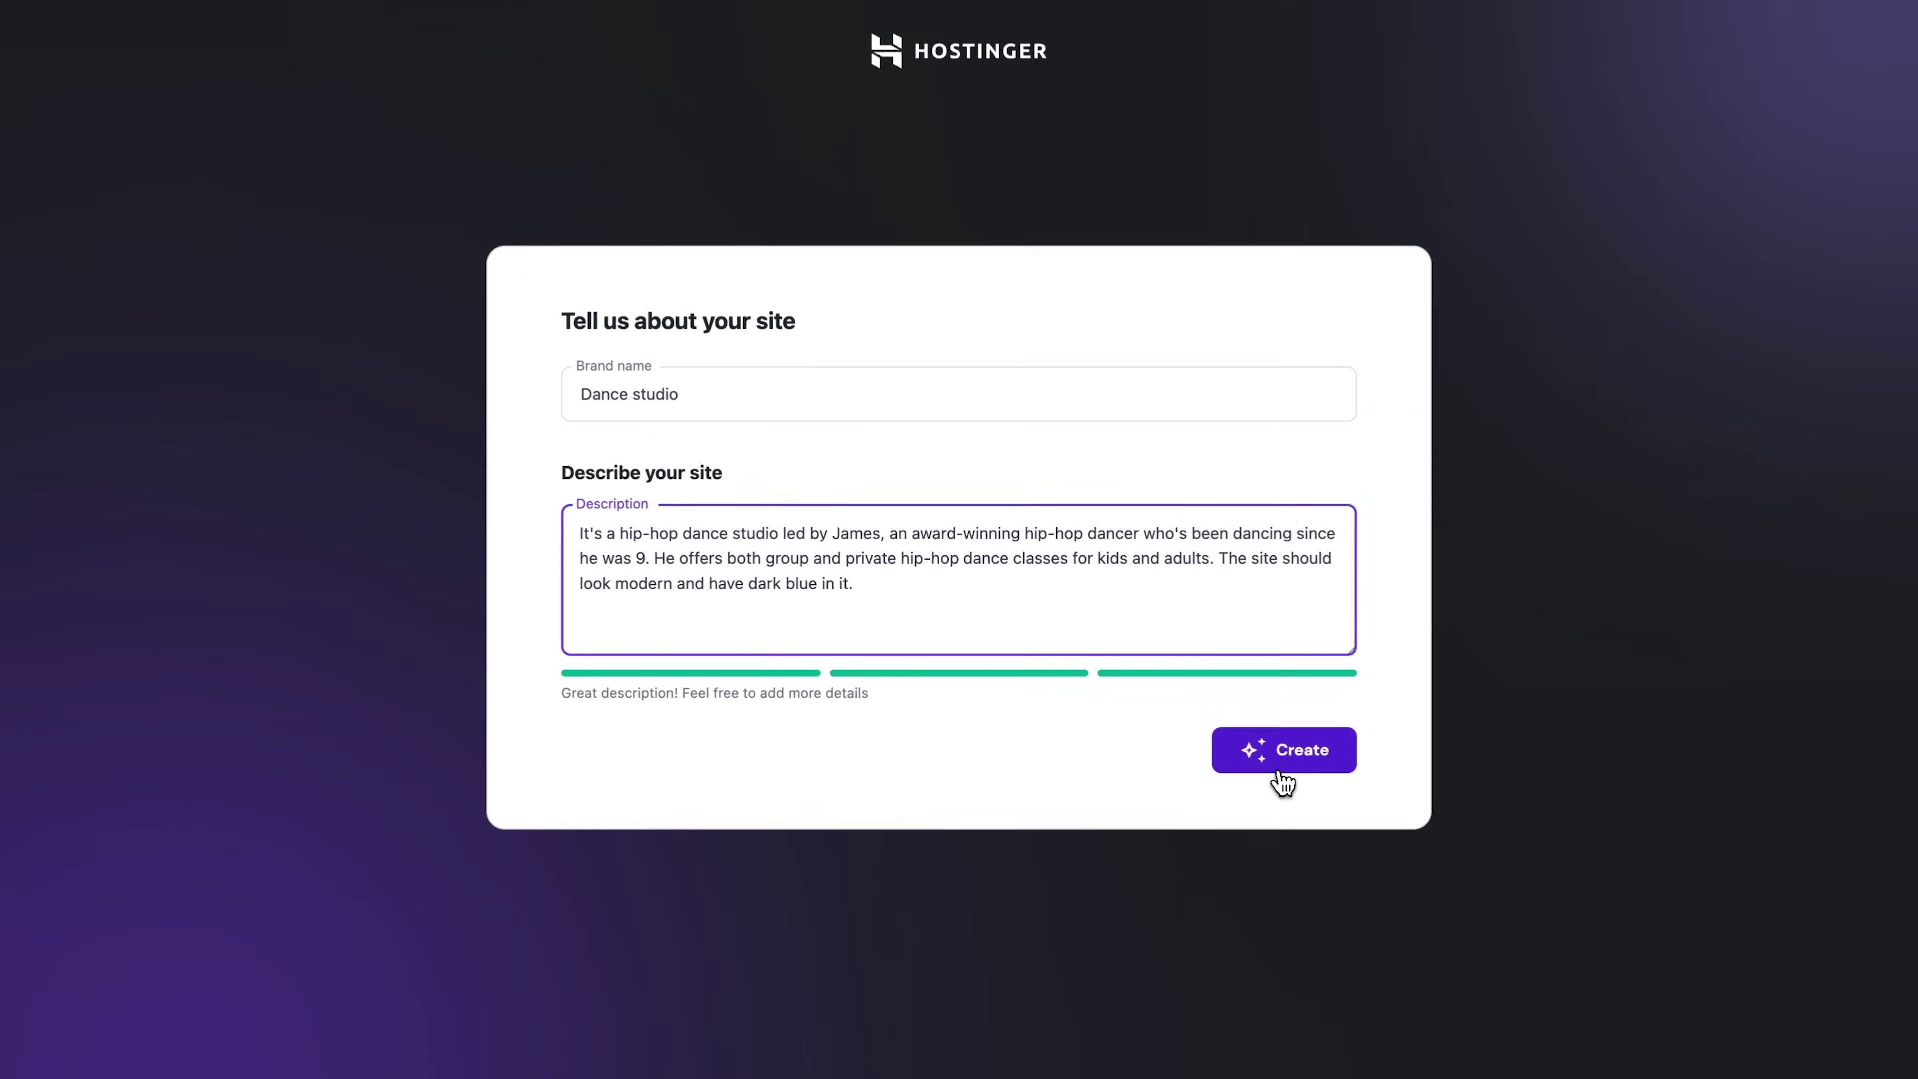
click(1282, 768)
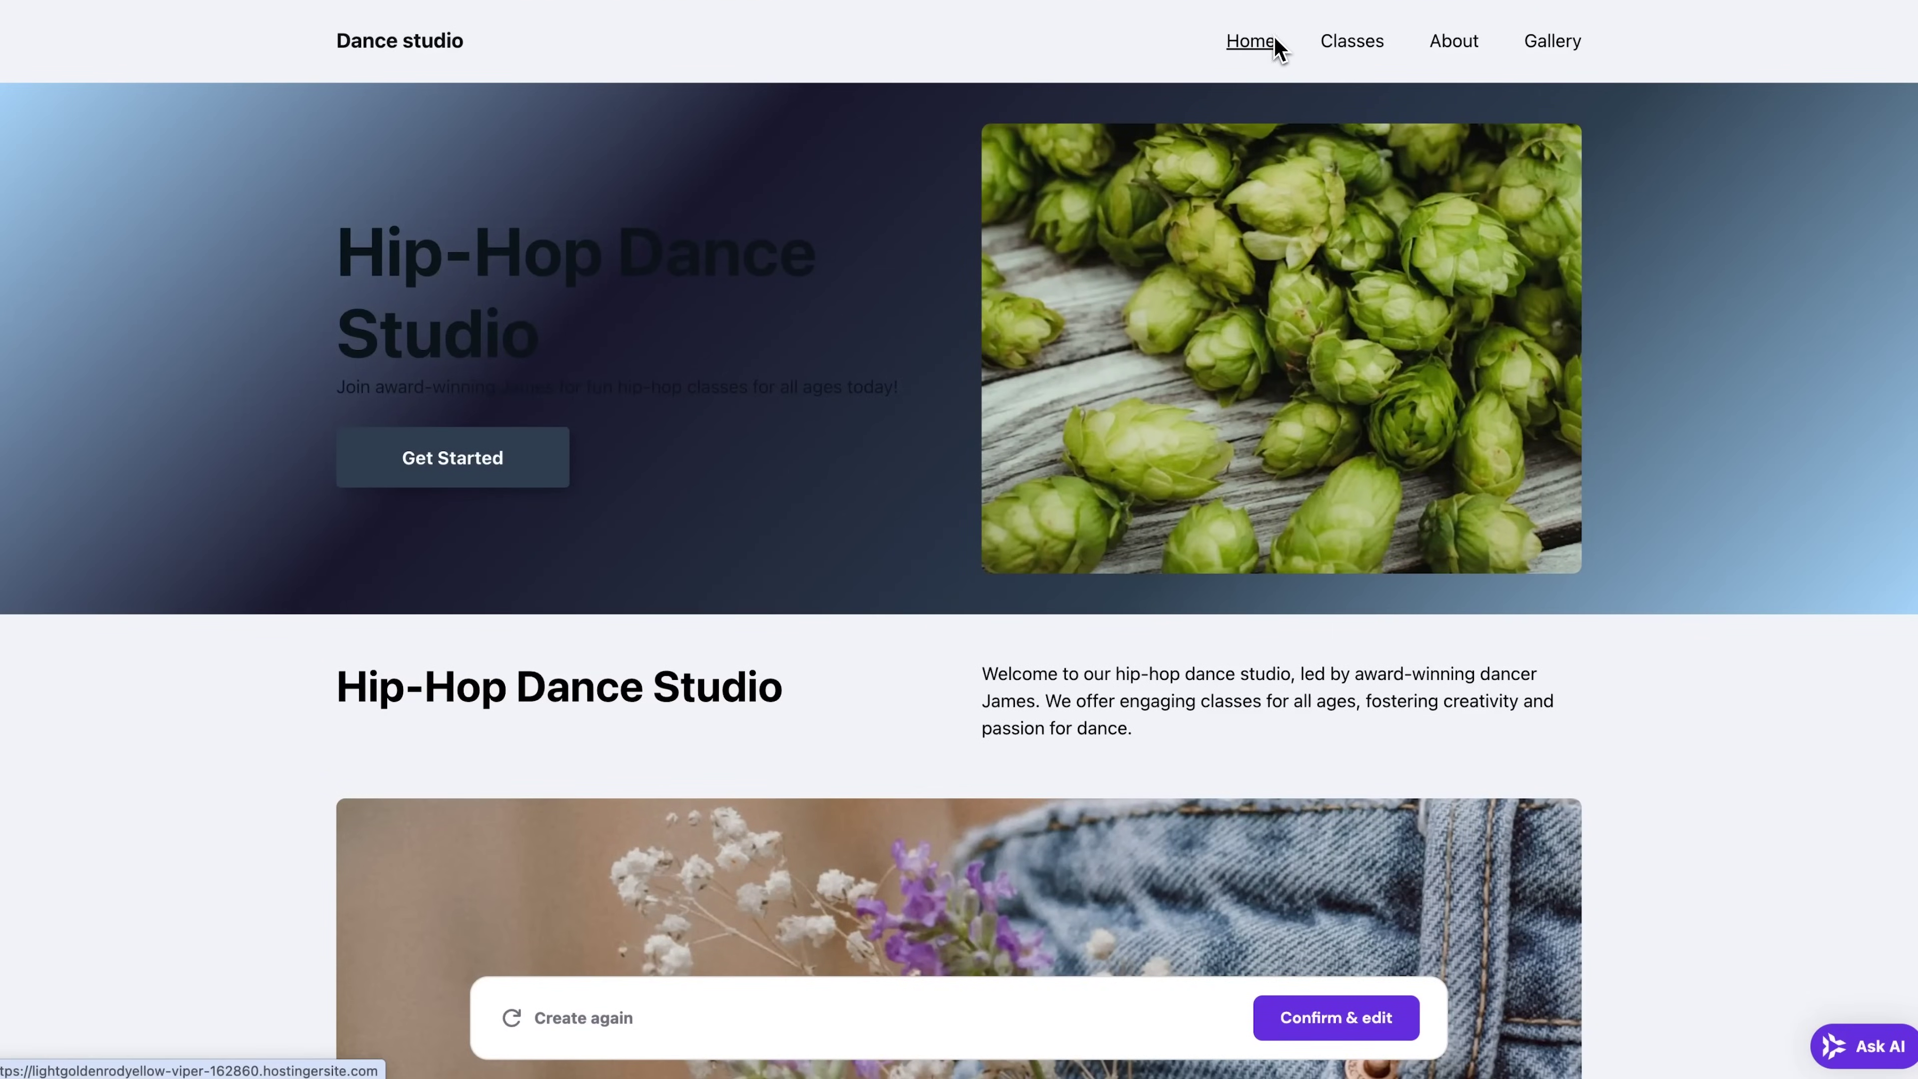
Preview the generated Classes, About and Gallery pages, scrolling through each
click(1338, 50)
scroll(1608, 572, down, 15)
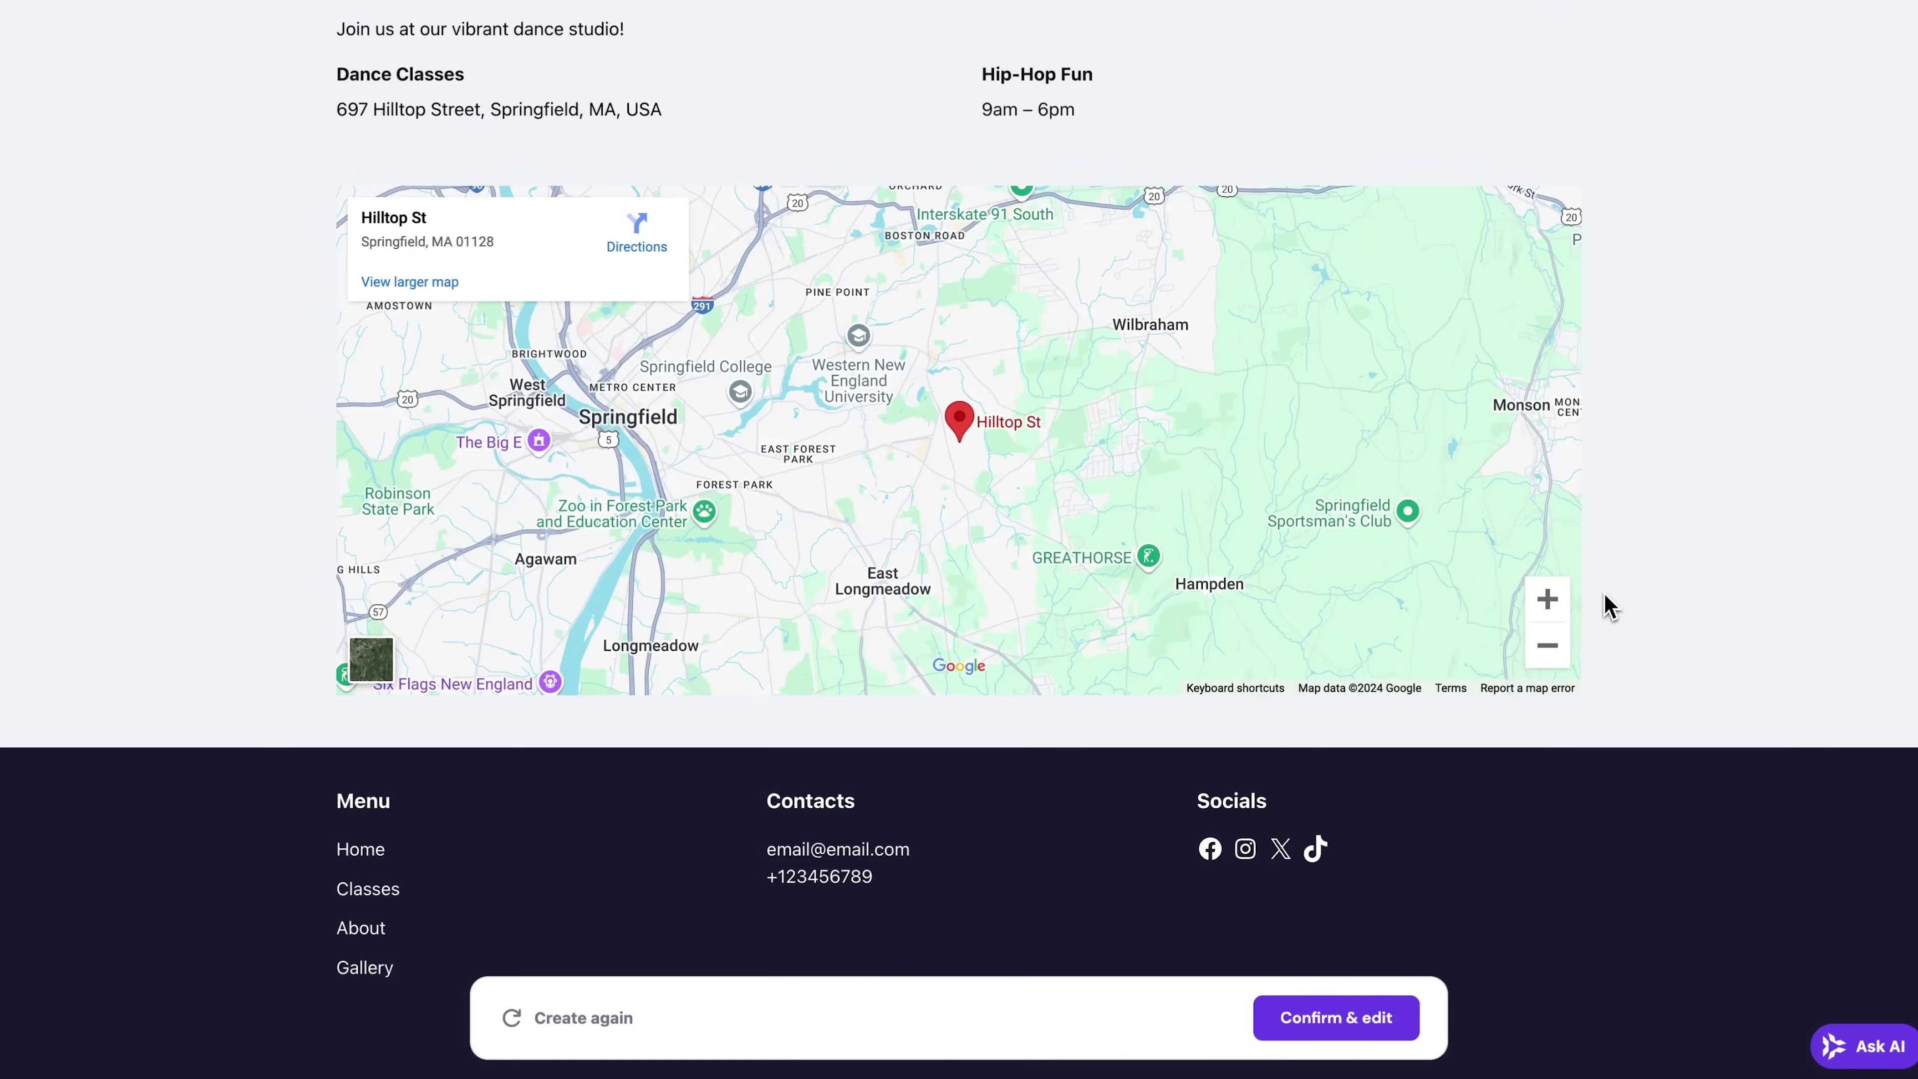
scroll(1607, 605, up, 18)
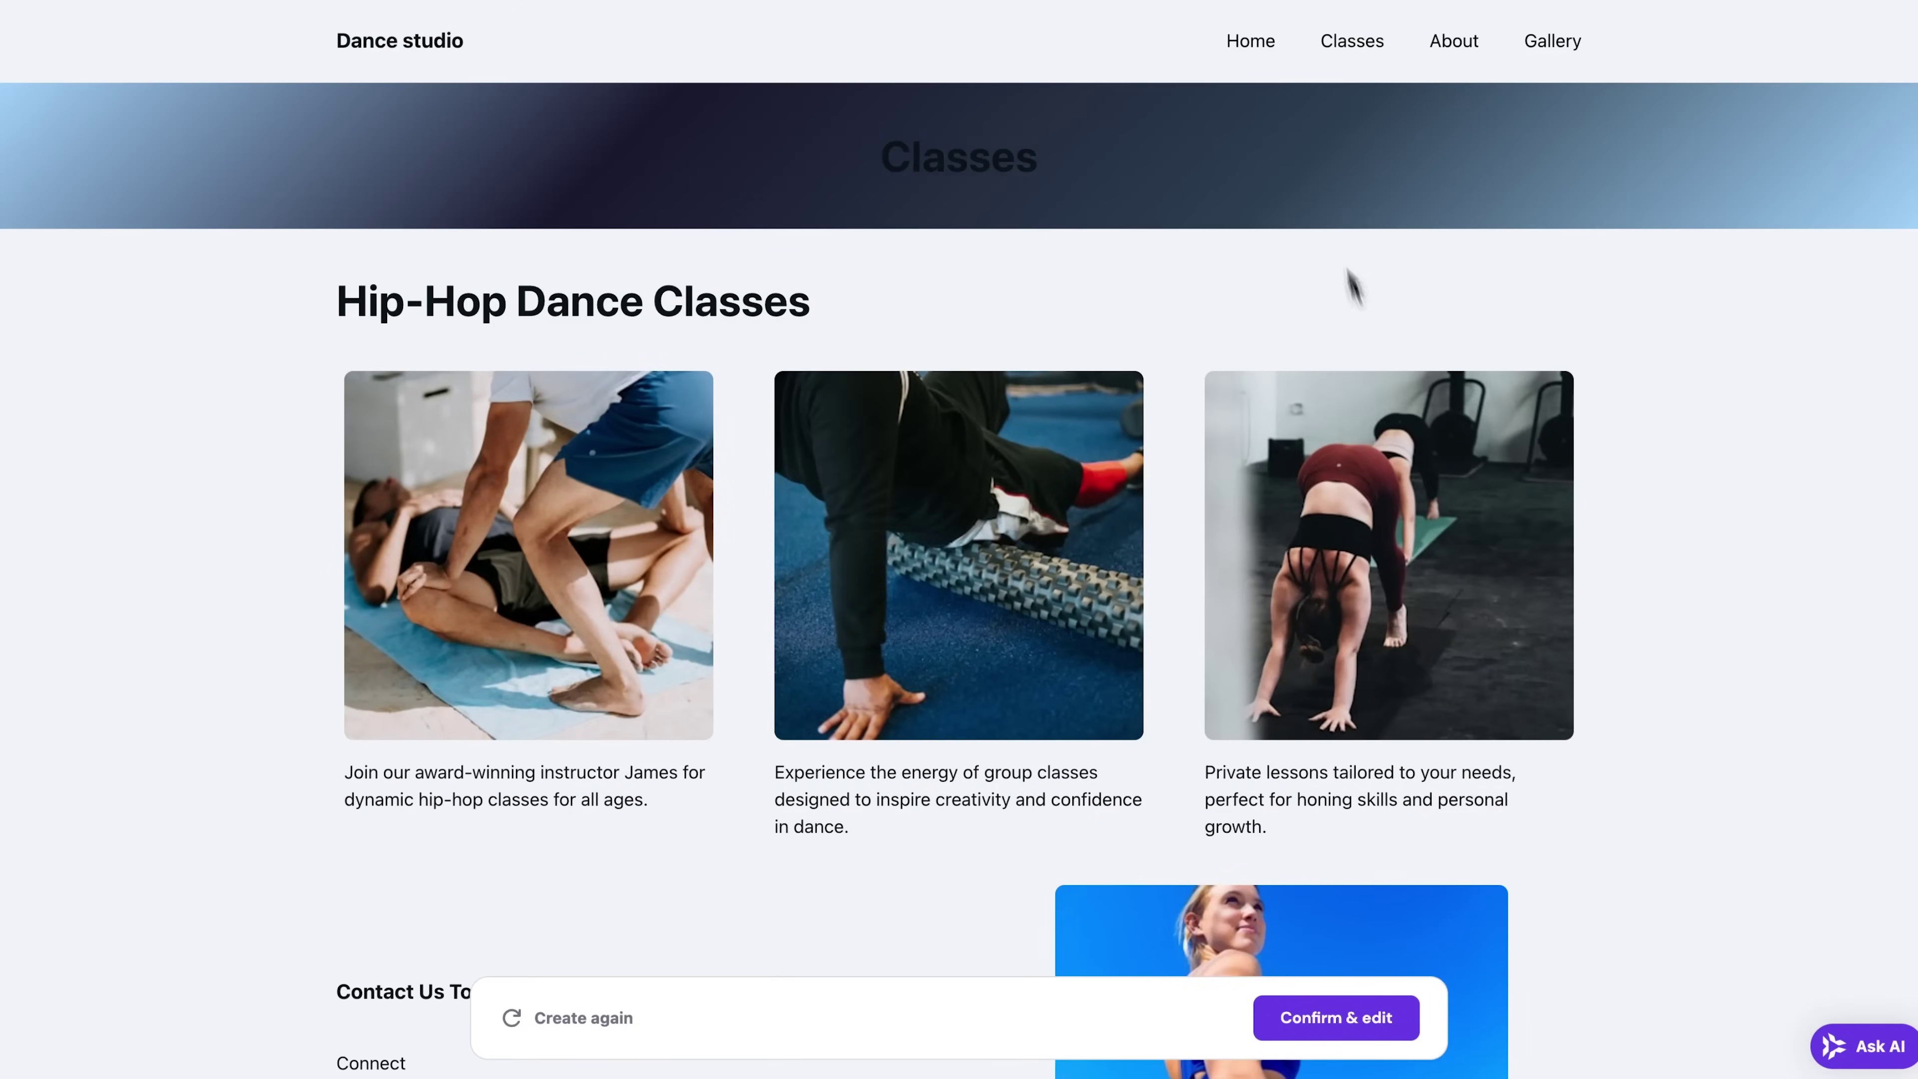
click(1444, 47)
scroll(1562, 377, down, 2)
scroll(1562, 377, down, 6)
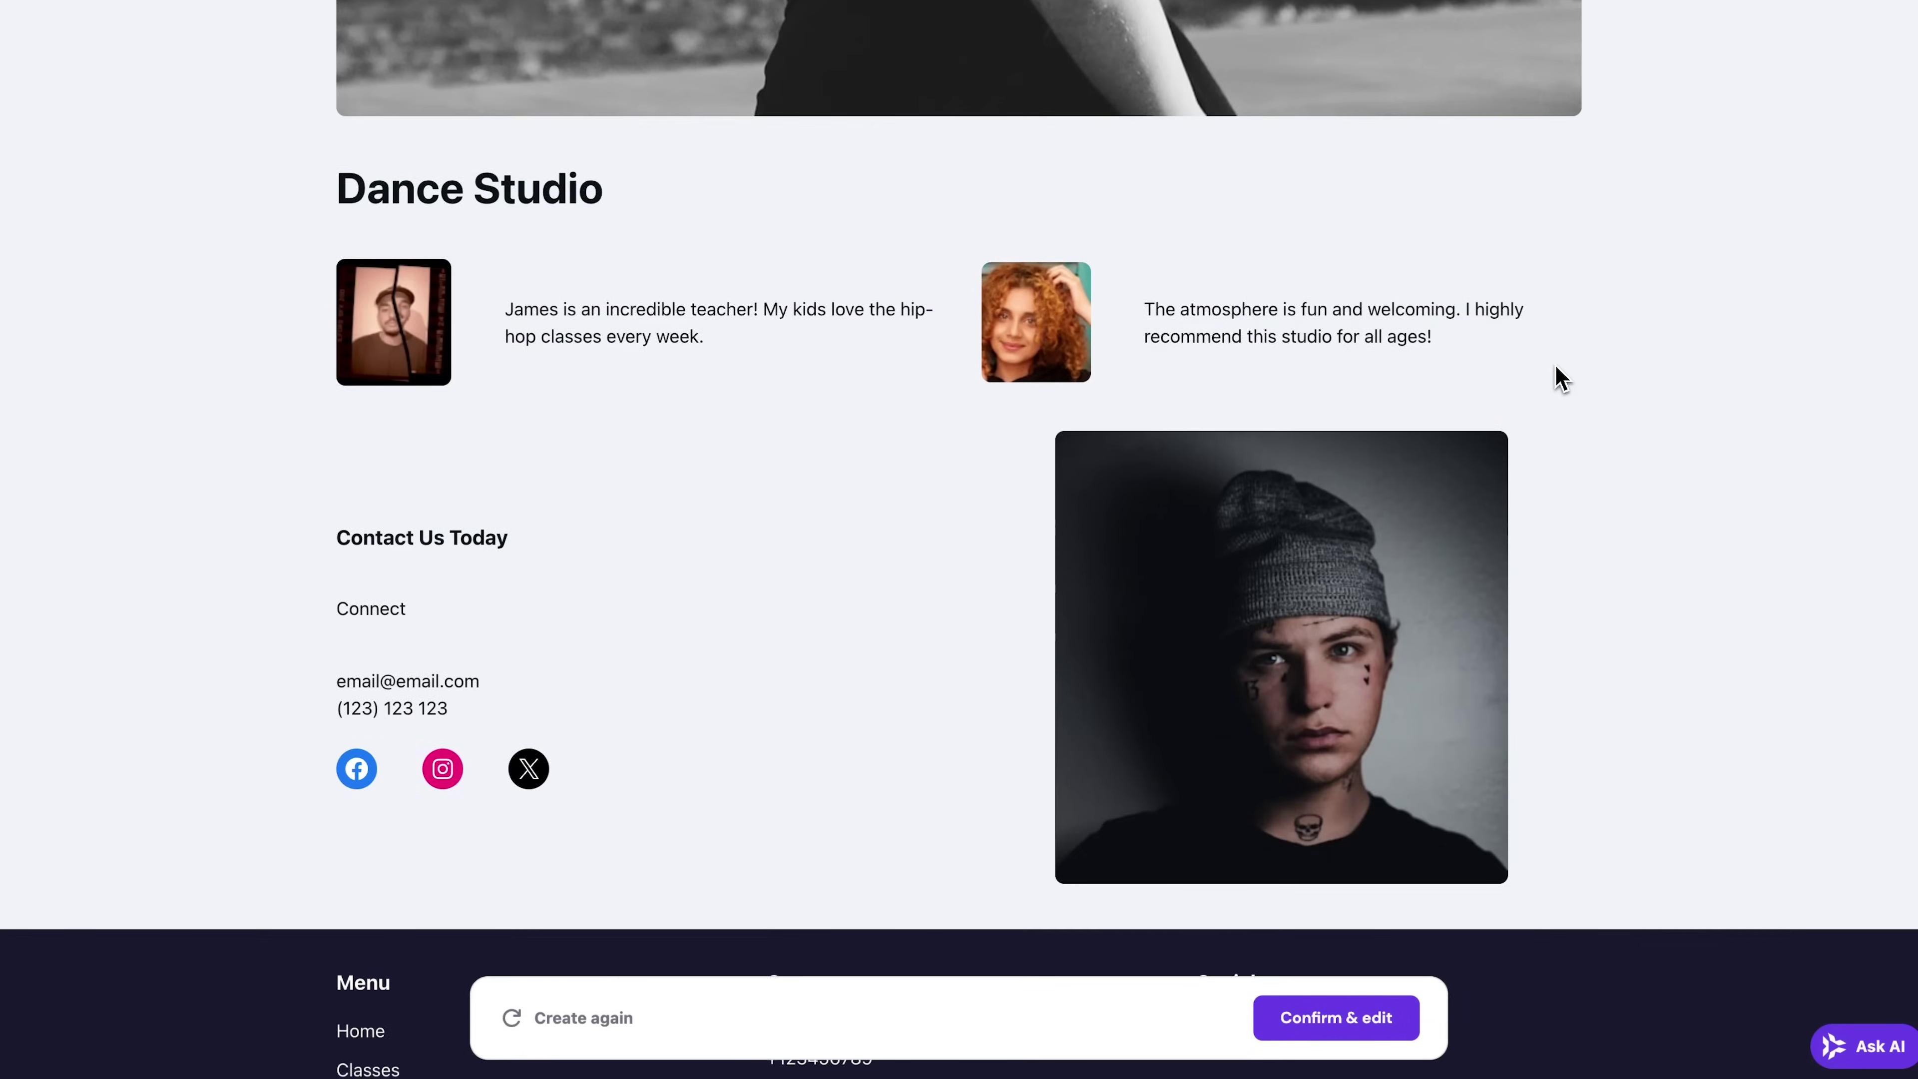
scroll(1562, 378, up, 5)
scroll(1561, 378, up, 3)
click(1560, 38)
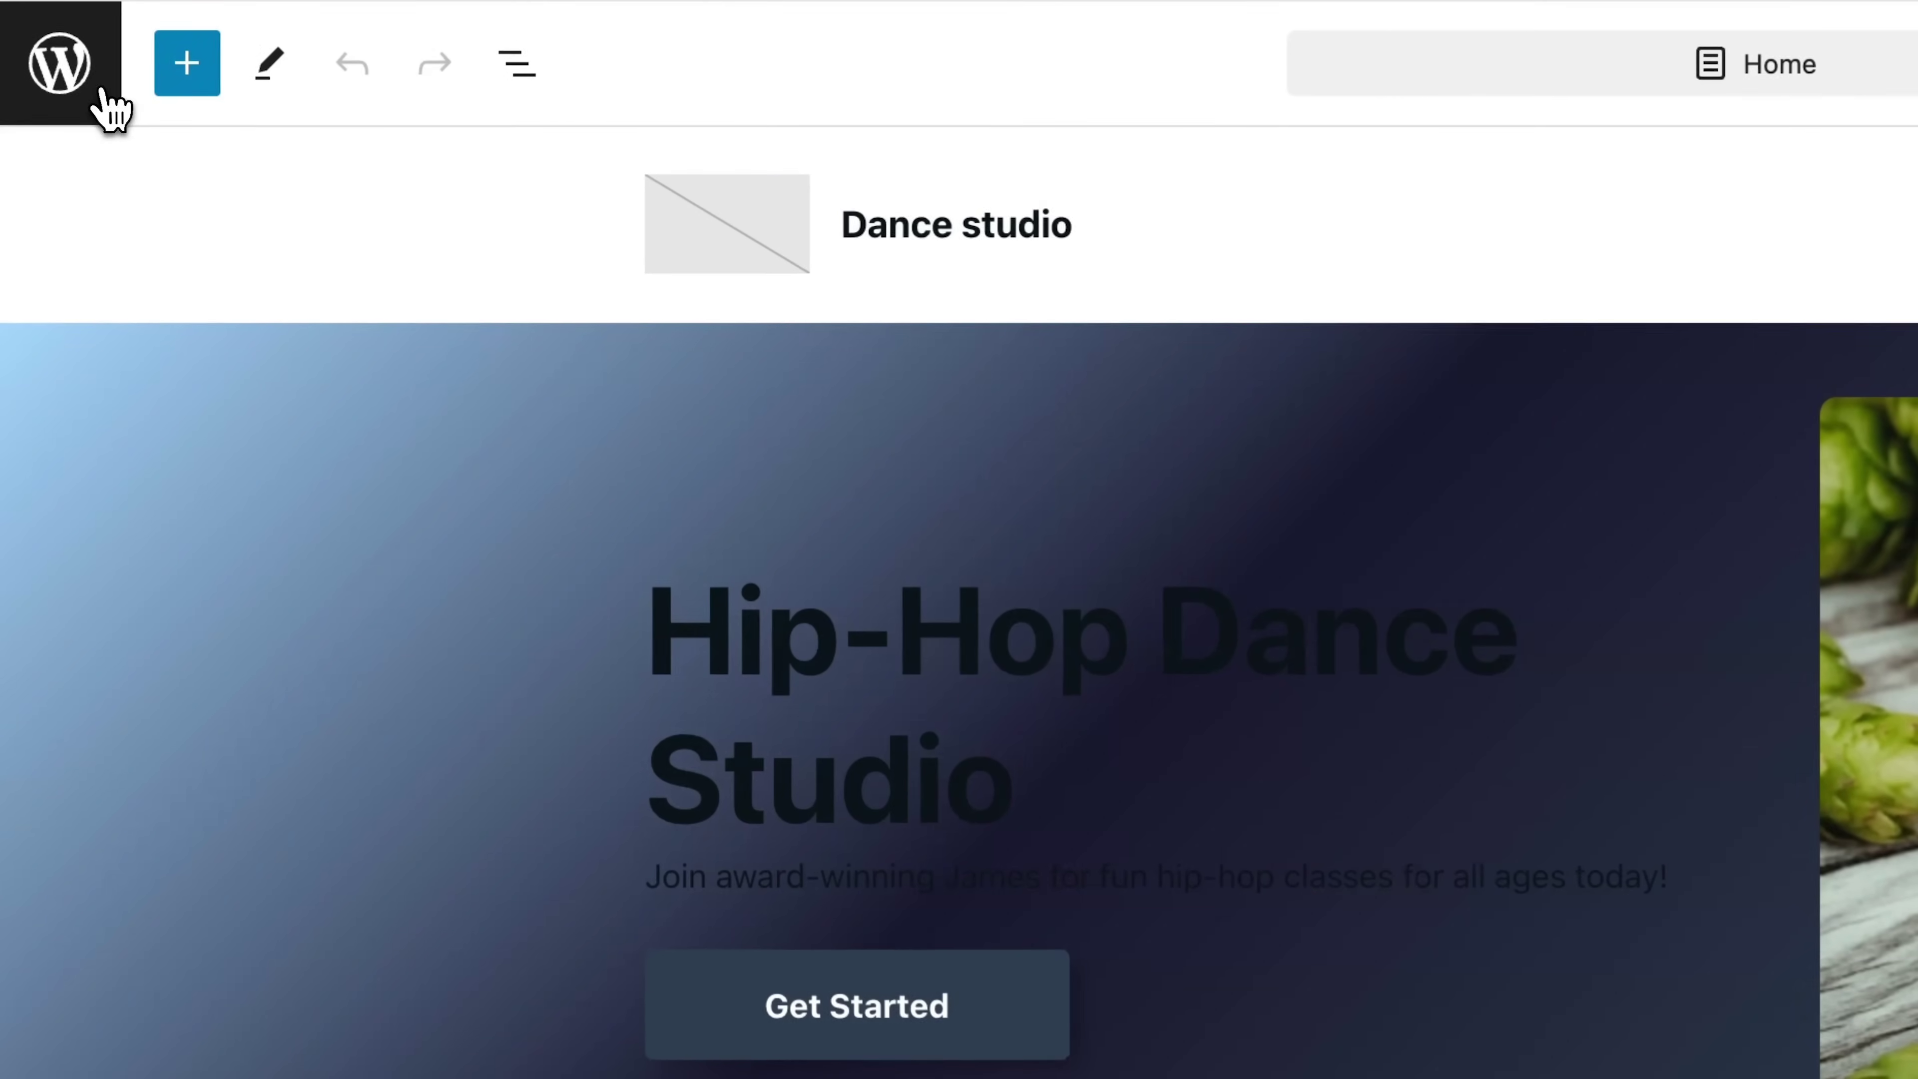
Return to the dashboard, open the homepage in the site editor, and select the hero heading
click(38, 38)
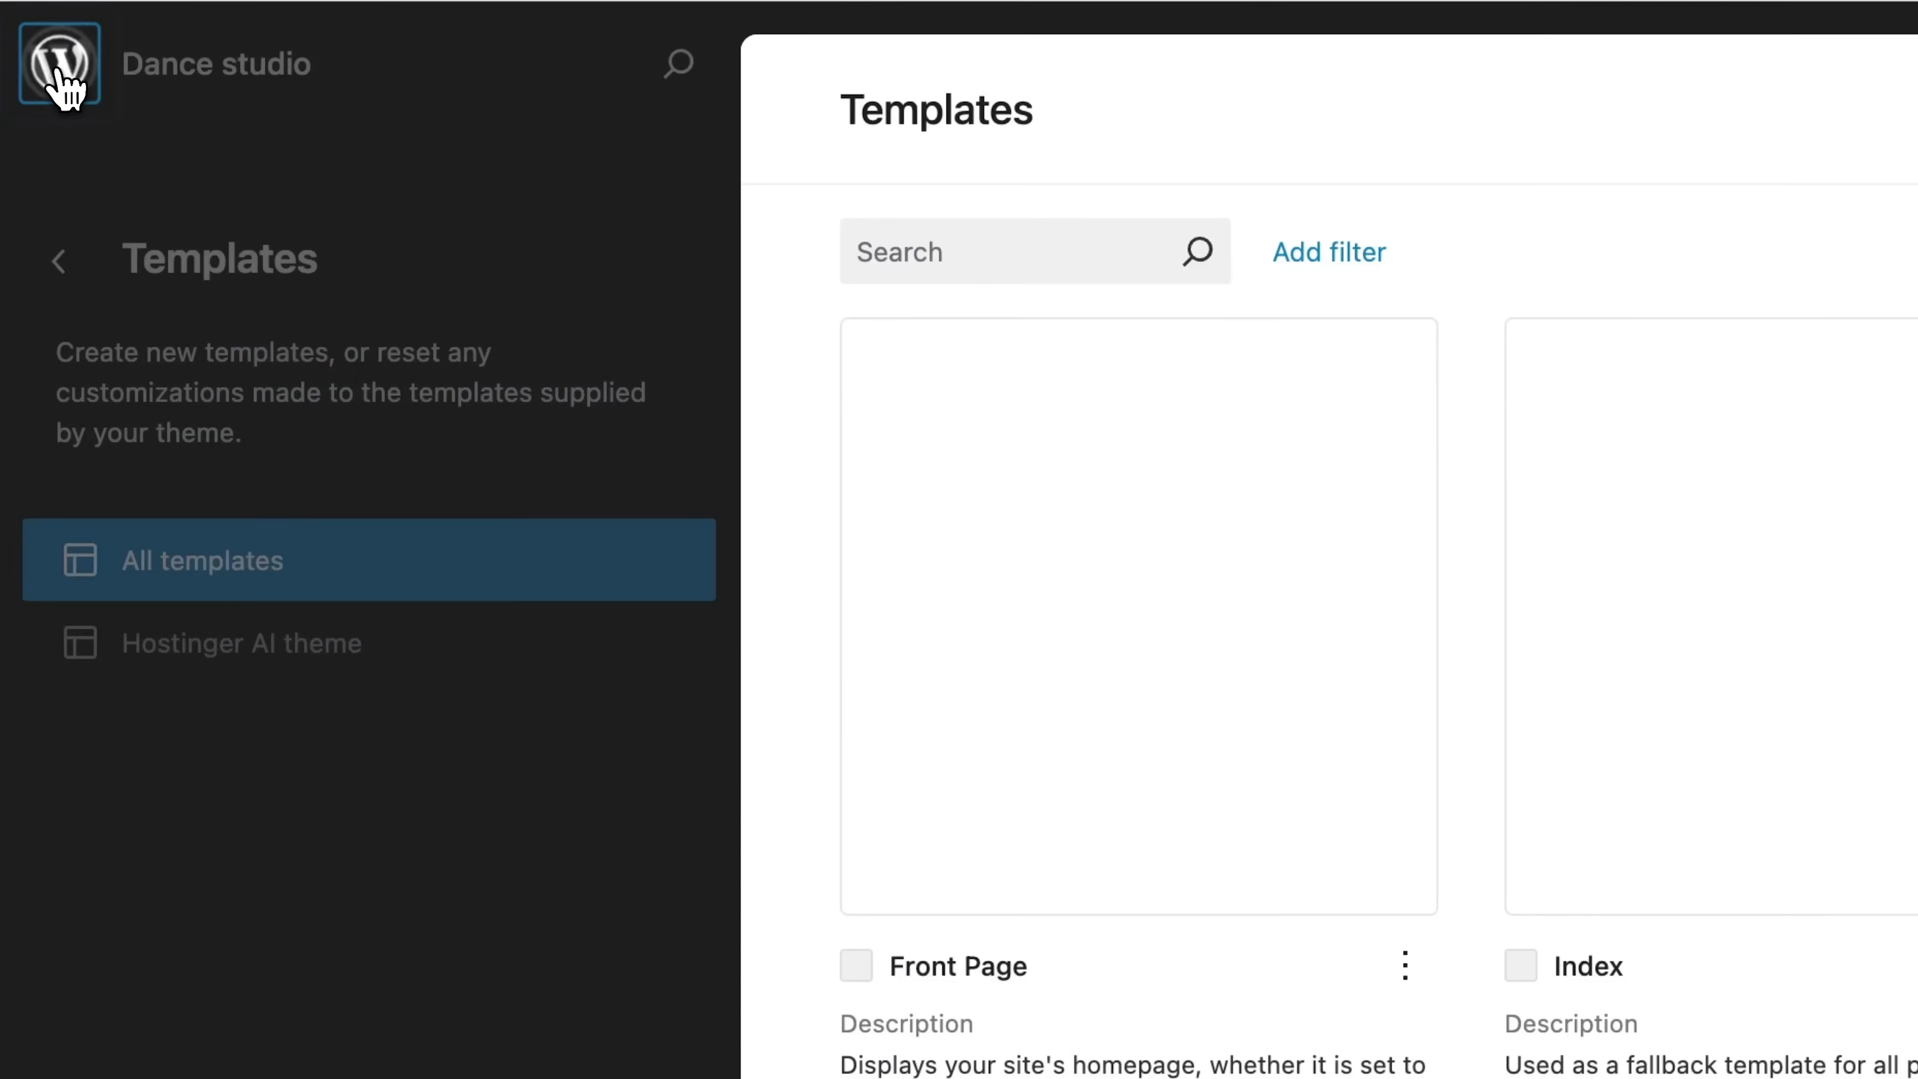
click(62, 68)
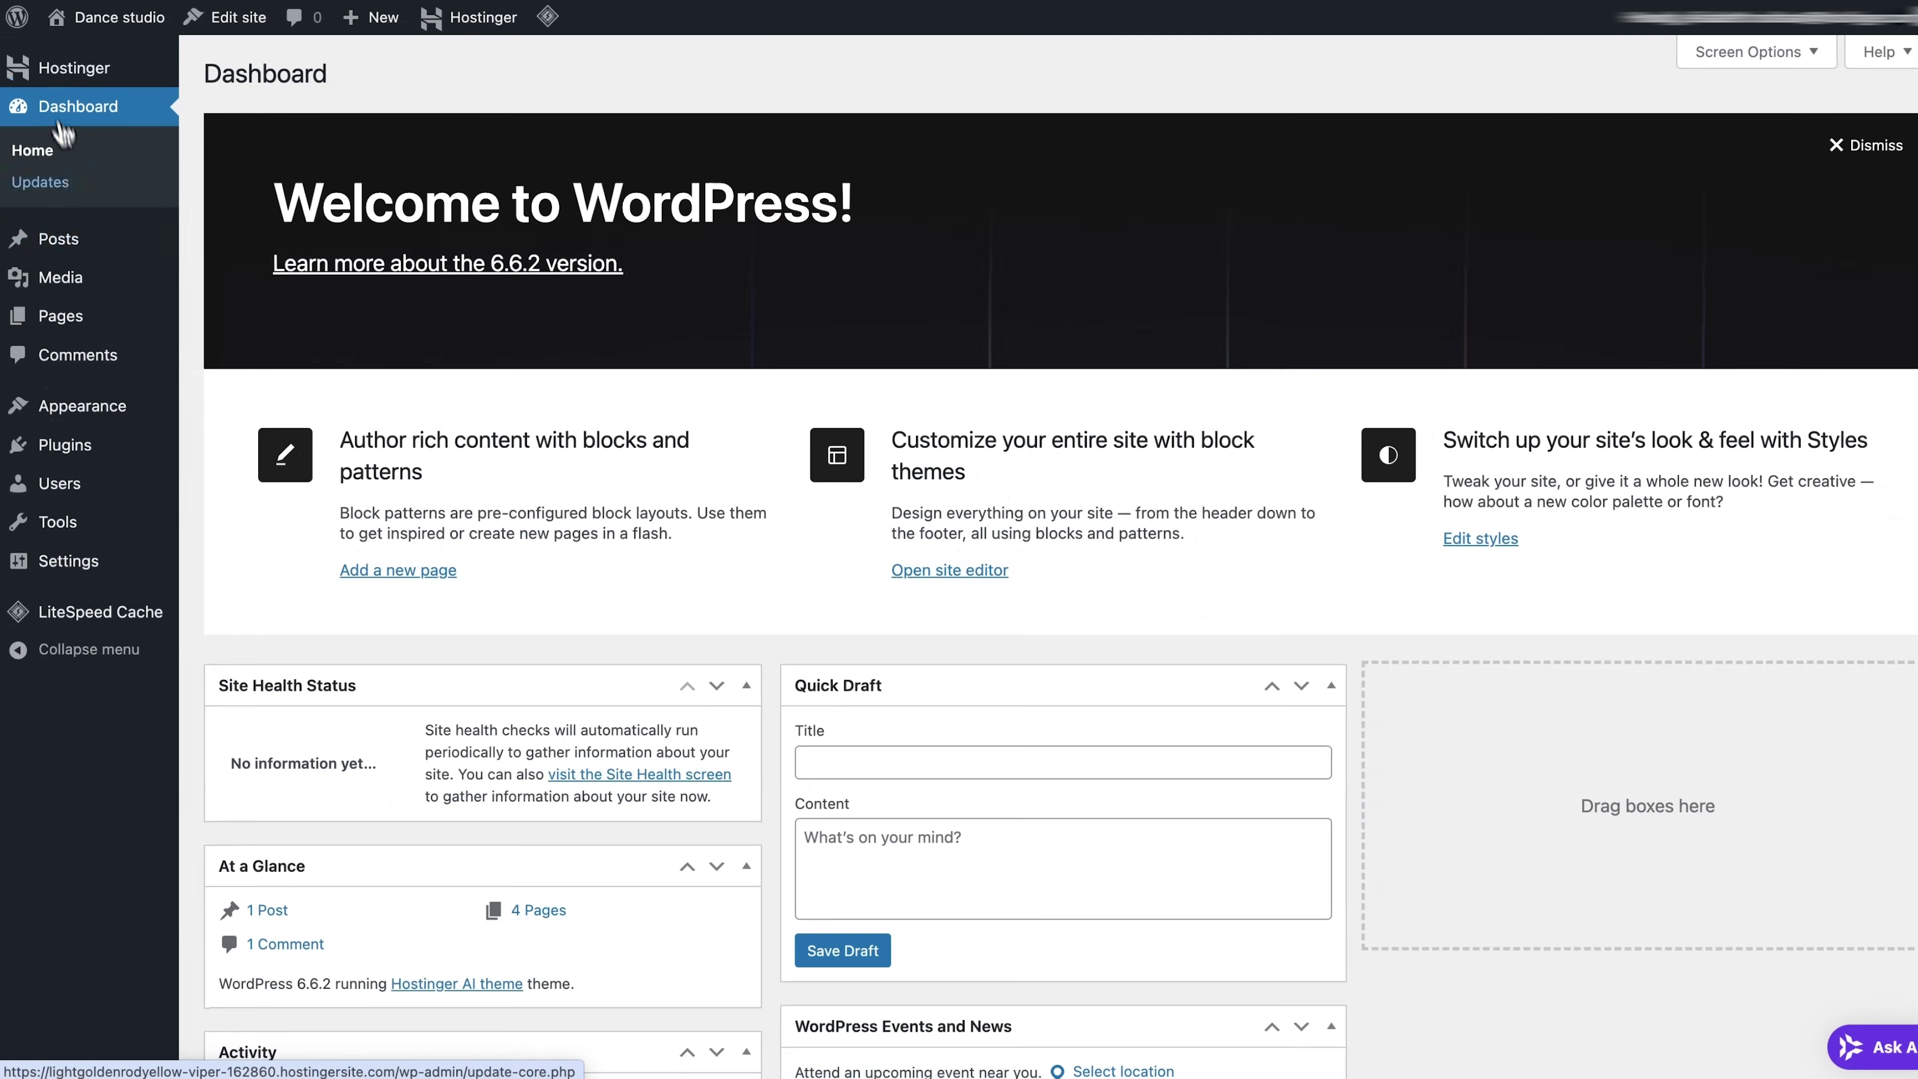
mouse_move(85, 408)
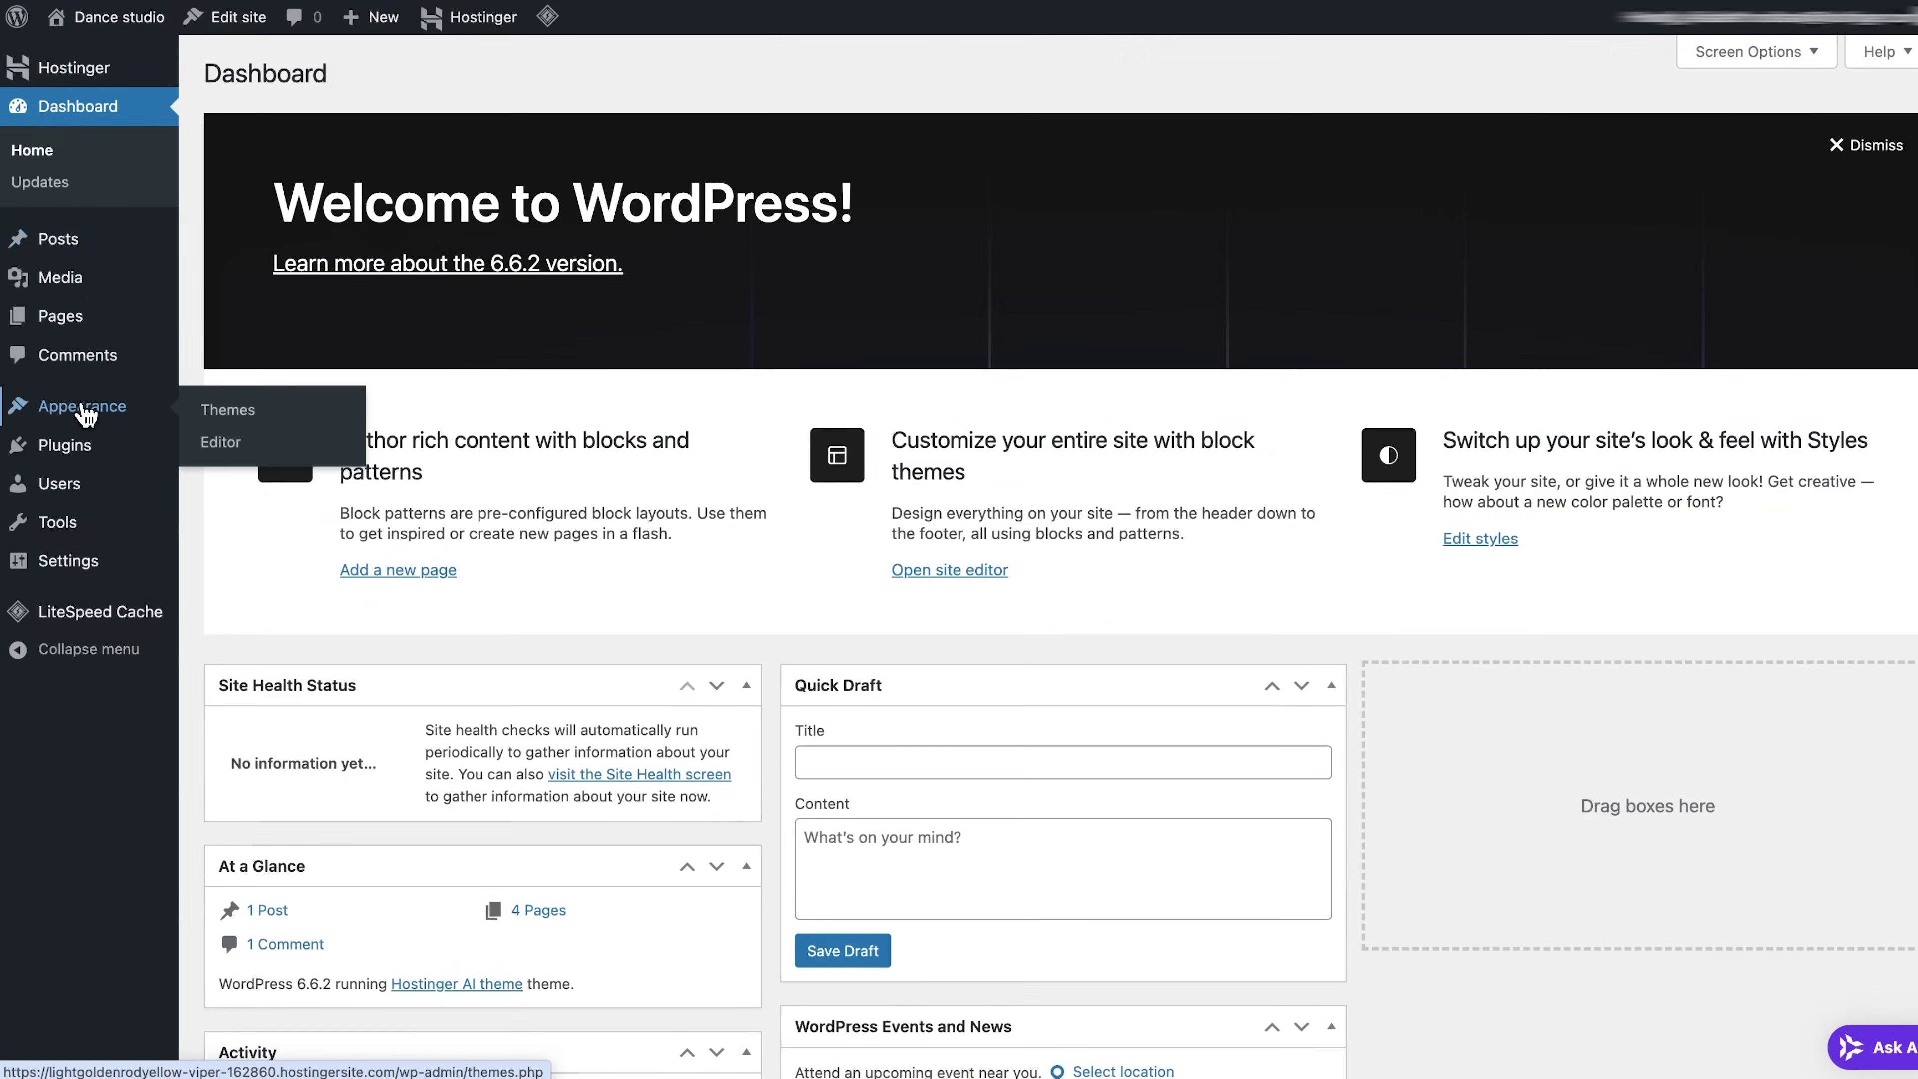
click(228, 454)
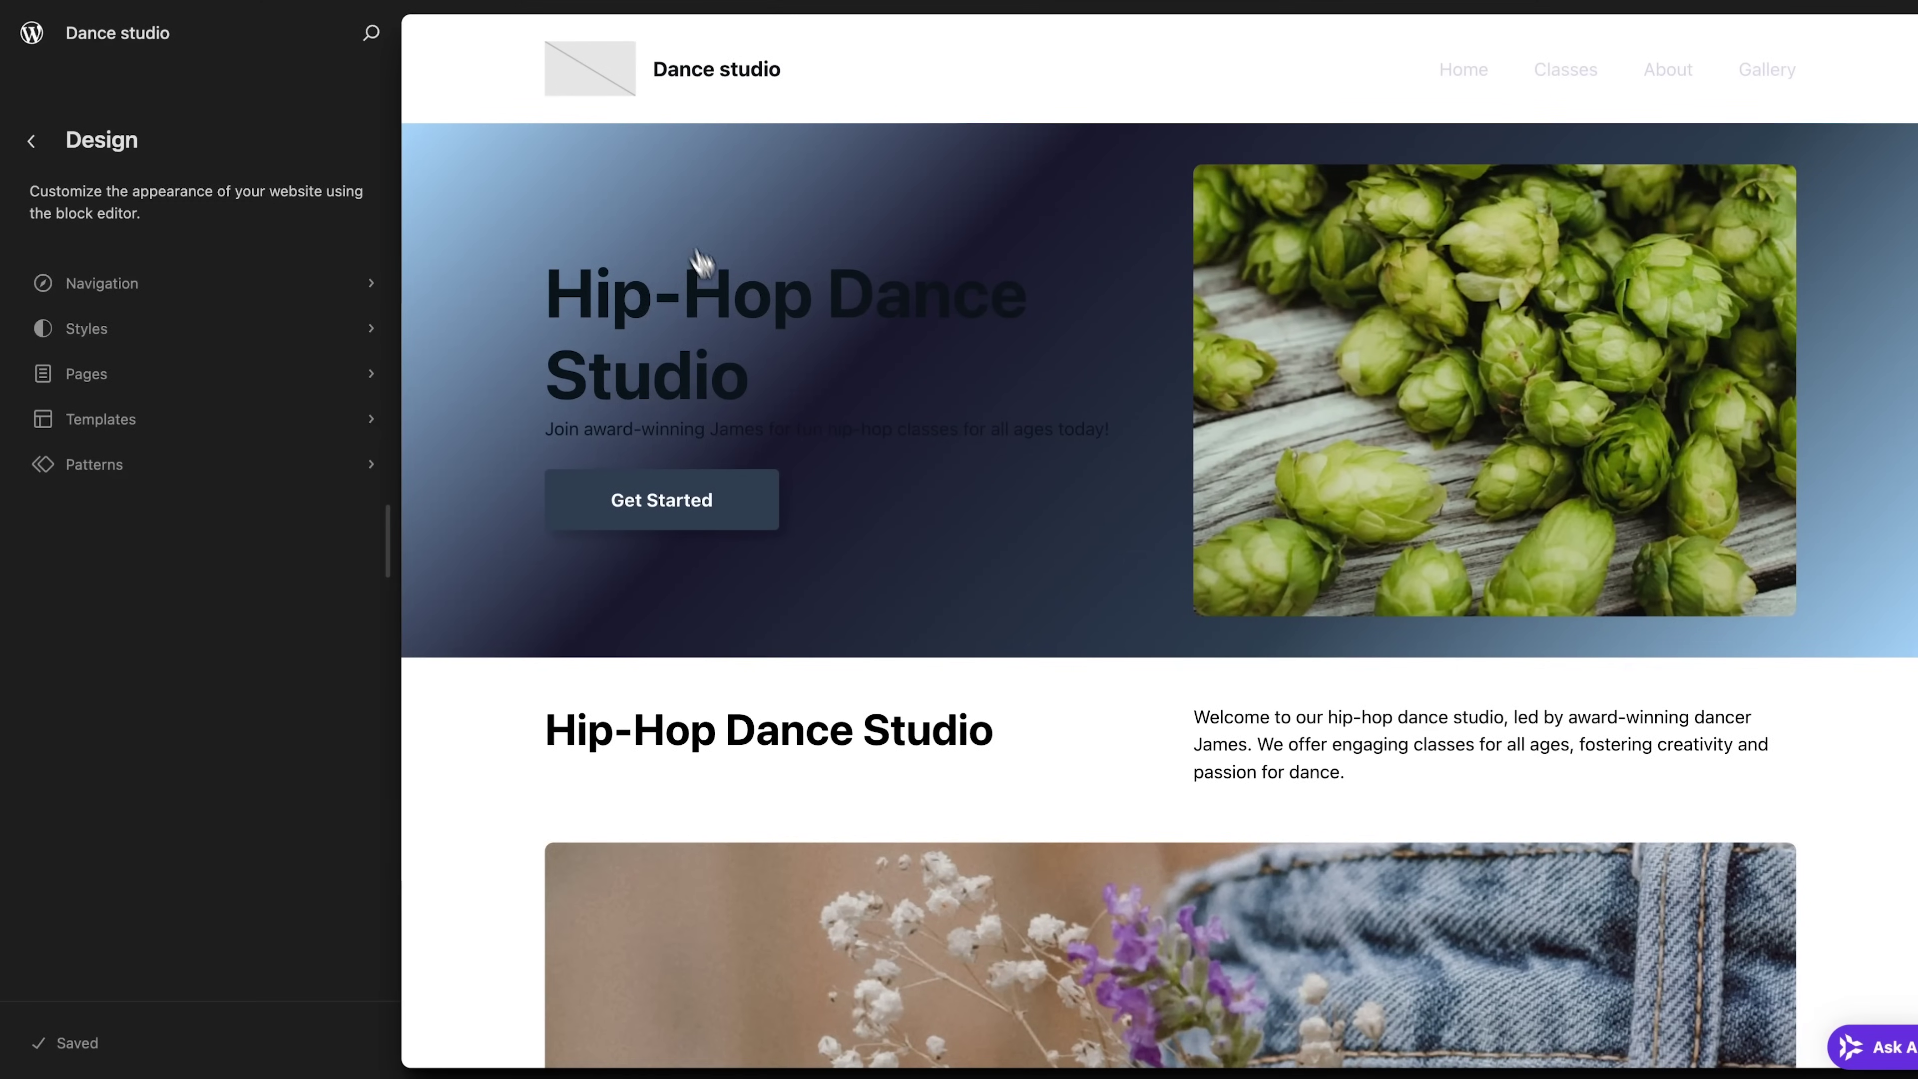
click(727, 331)
click(499, 402)
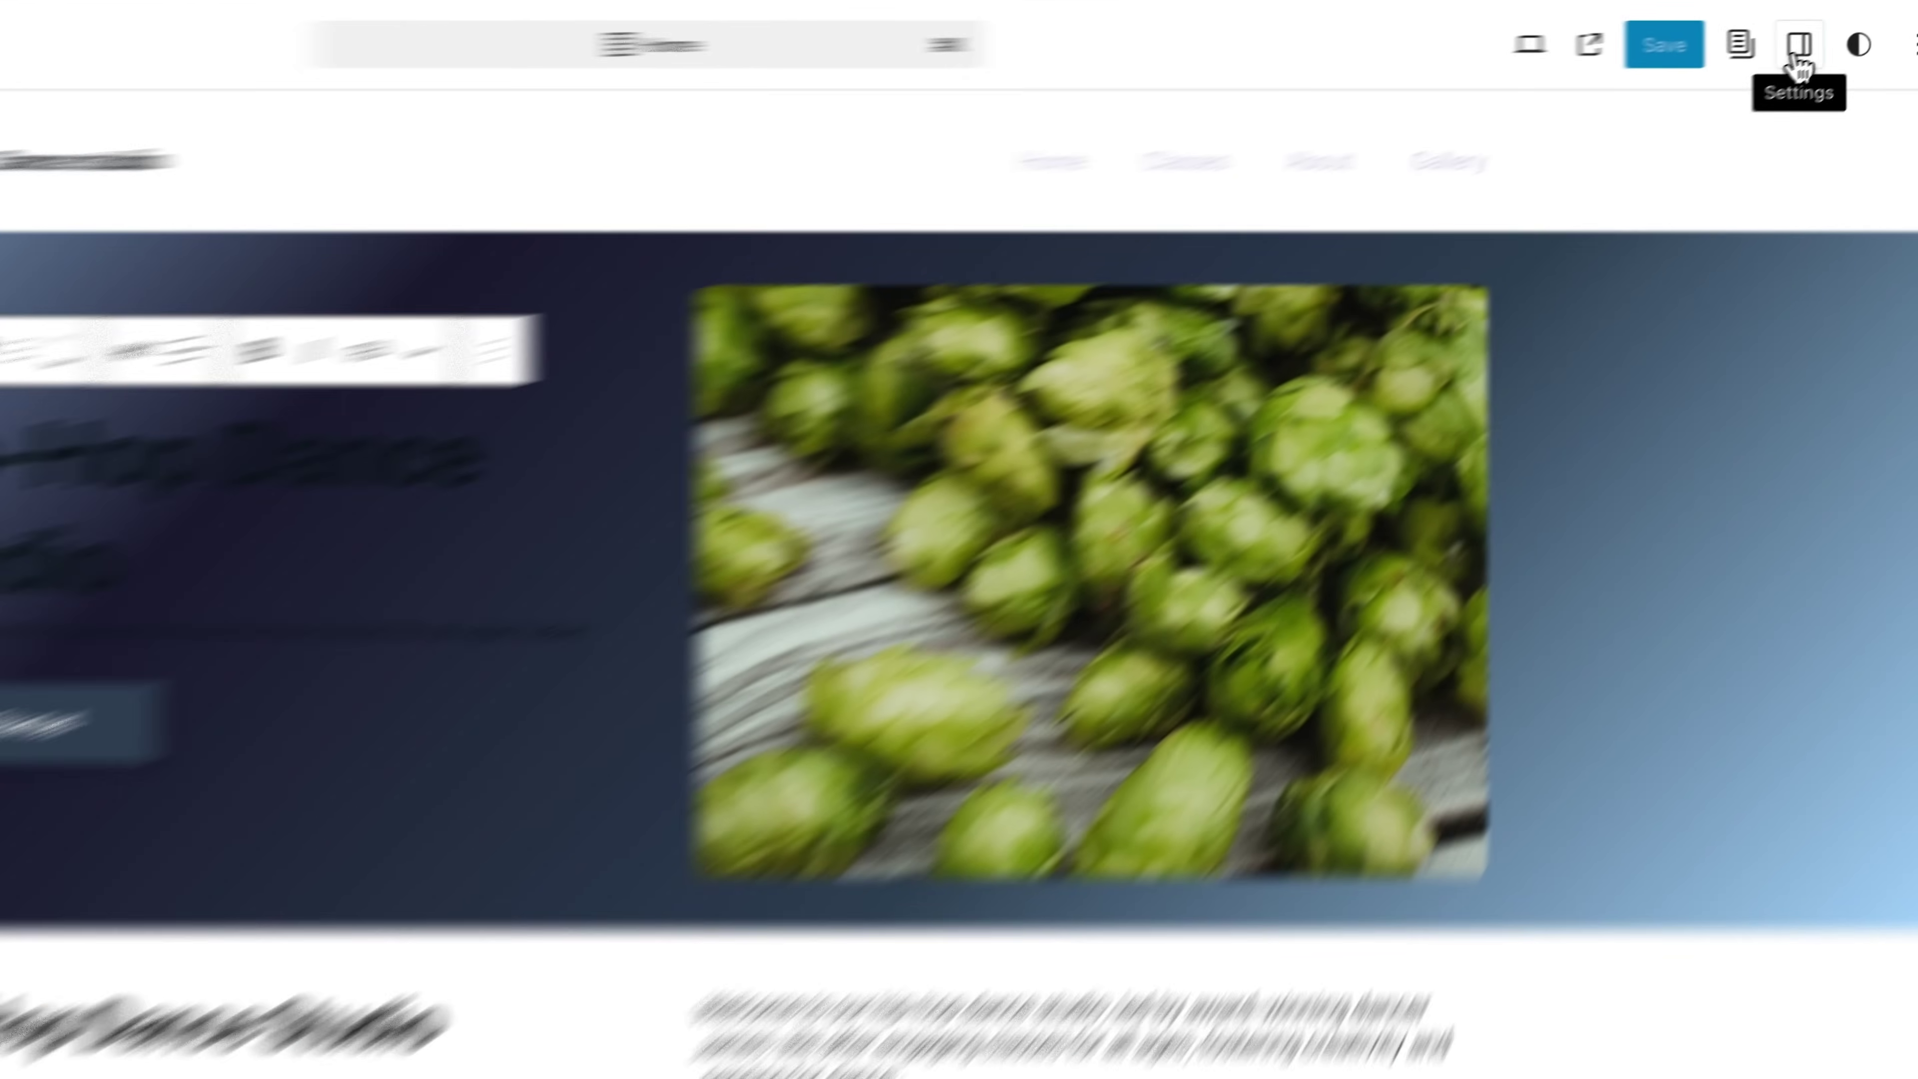
Center-align the Hip-Hop Dance Studio hero heading, keeping its original text
click(1735, 68)
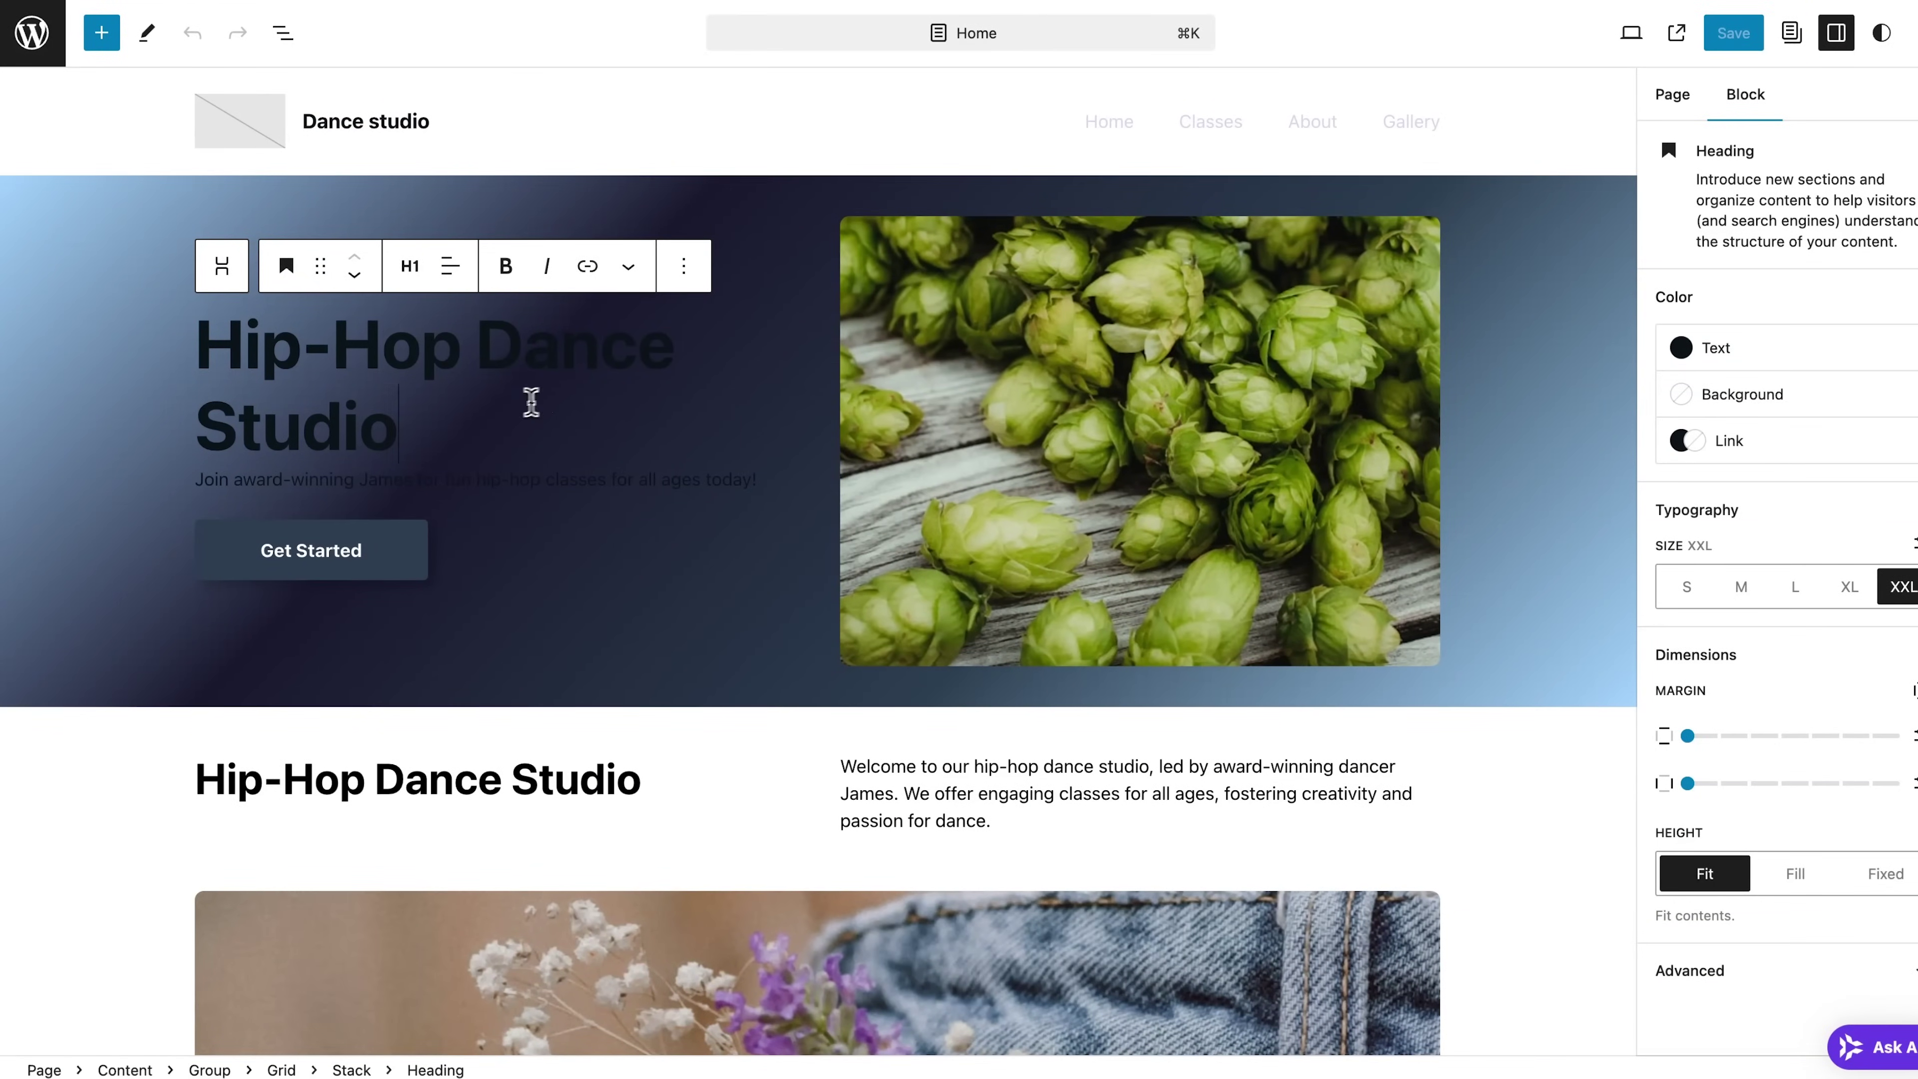
drag(518, 408, 230, 352)
key(BackSpace)
key(super+z)
click(455, 285)
click(491, 377)
scroll(356, 283, down, 1)
scroll(355, 257, up, 1)
click(587, 266)
key(Escape)
Try Stack and Row layouts on the hero's grid block, then keep it as Grid
click(106, 230)
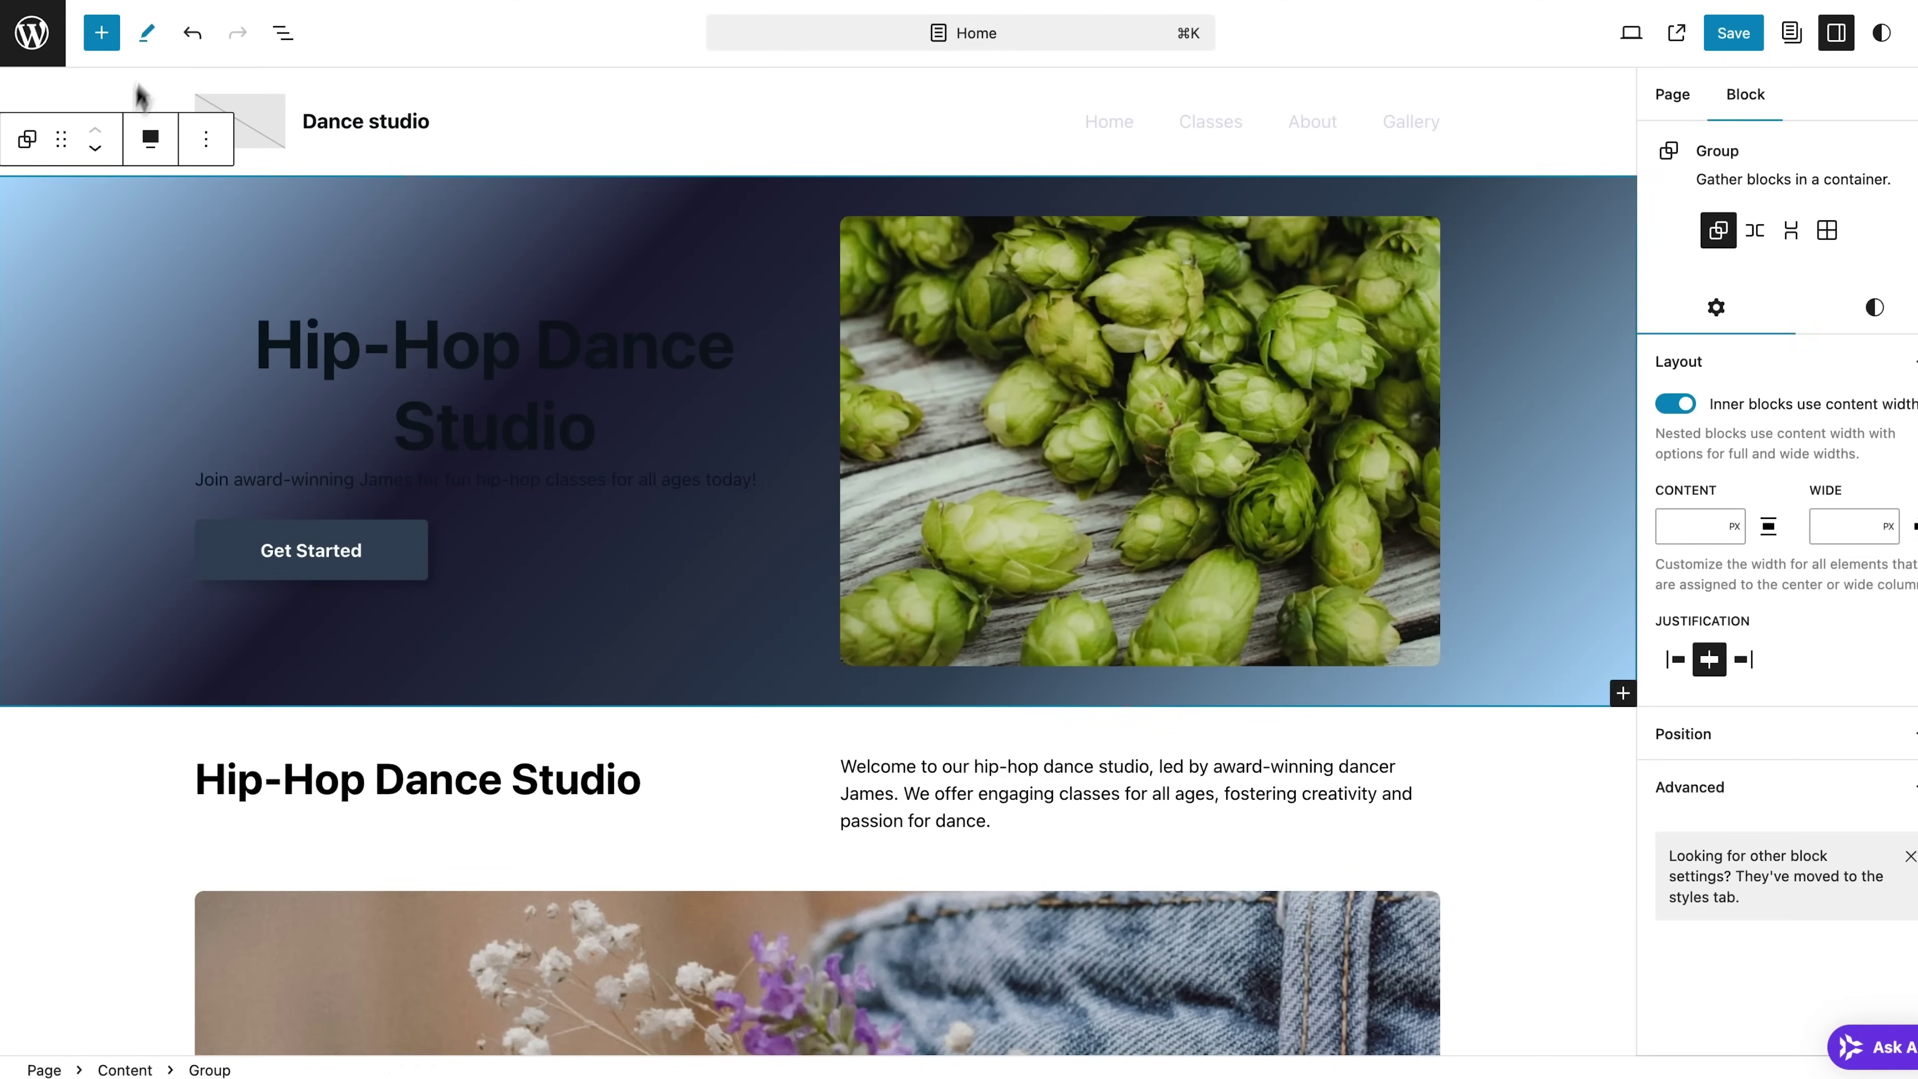
click(172, 32)
click(172, 134)
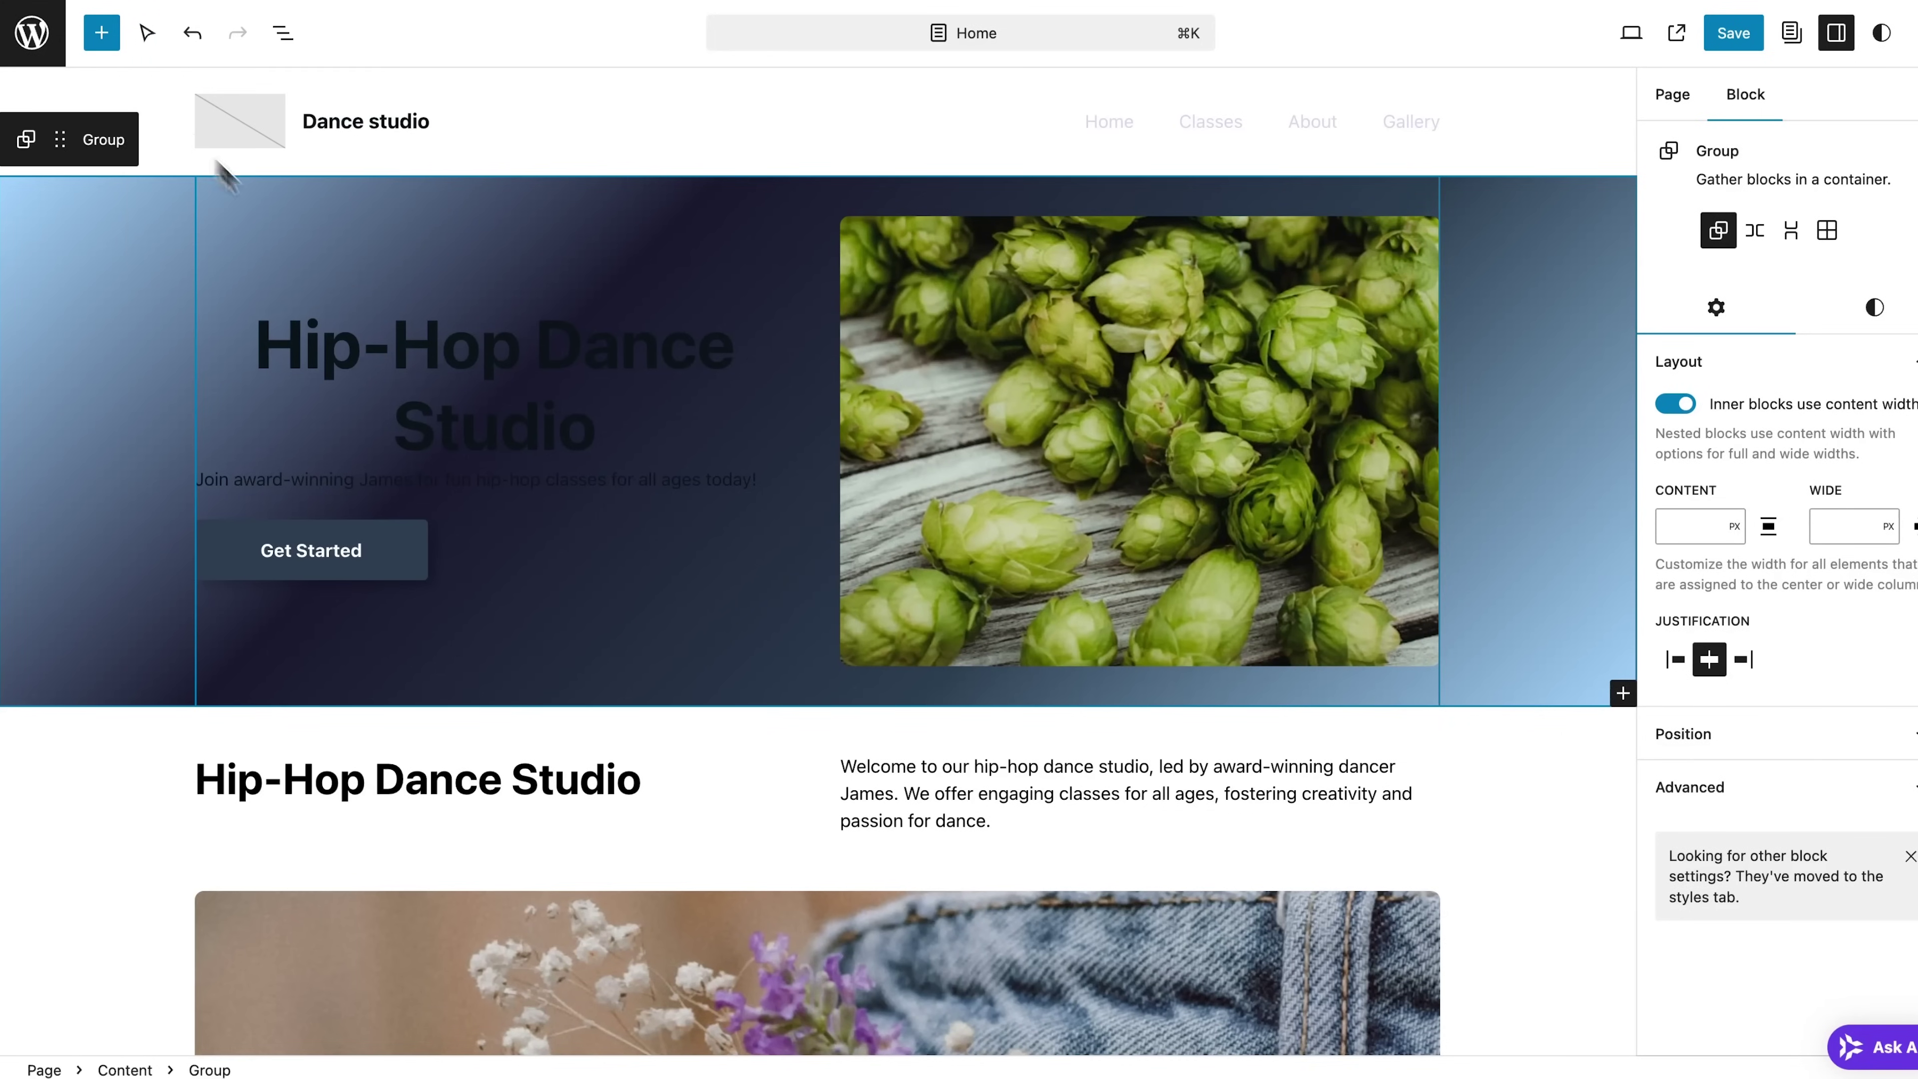
click(511, 449)
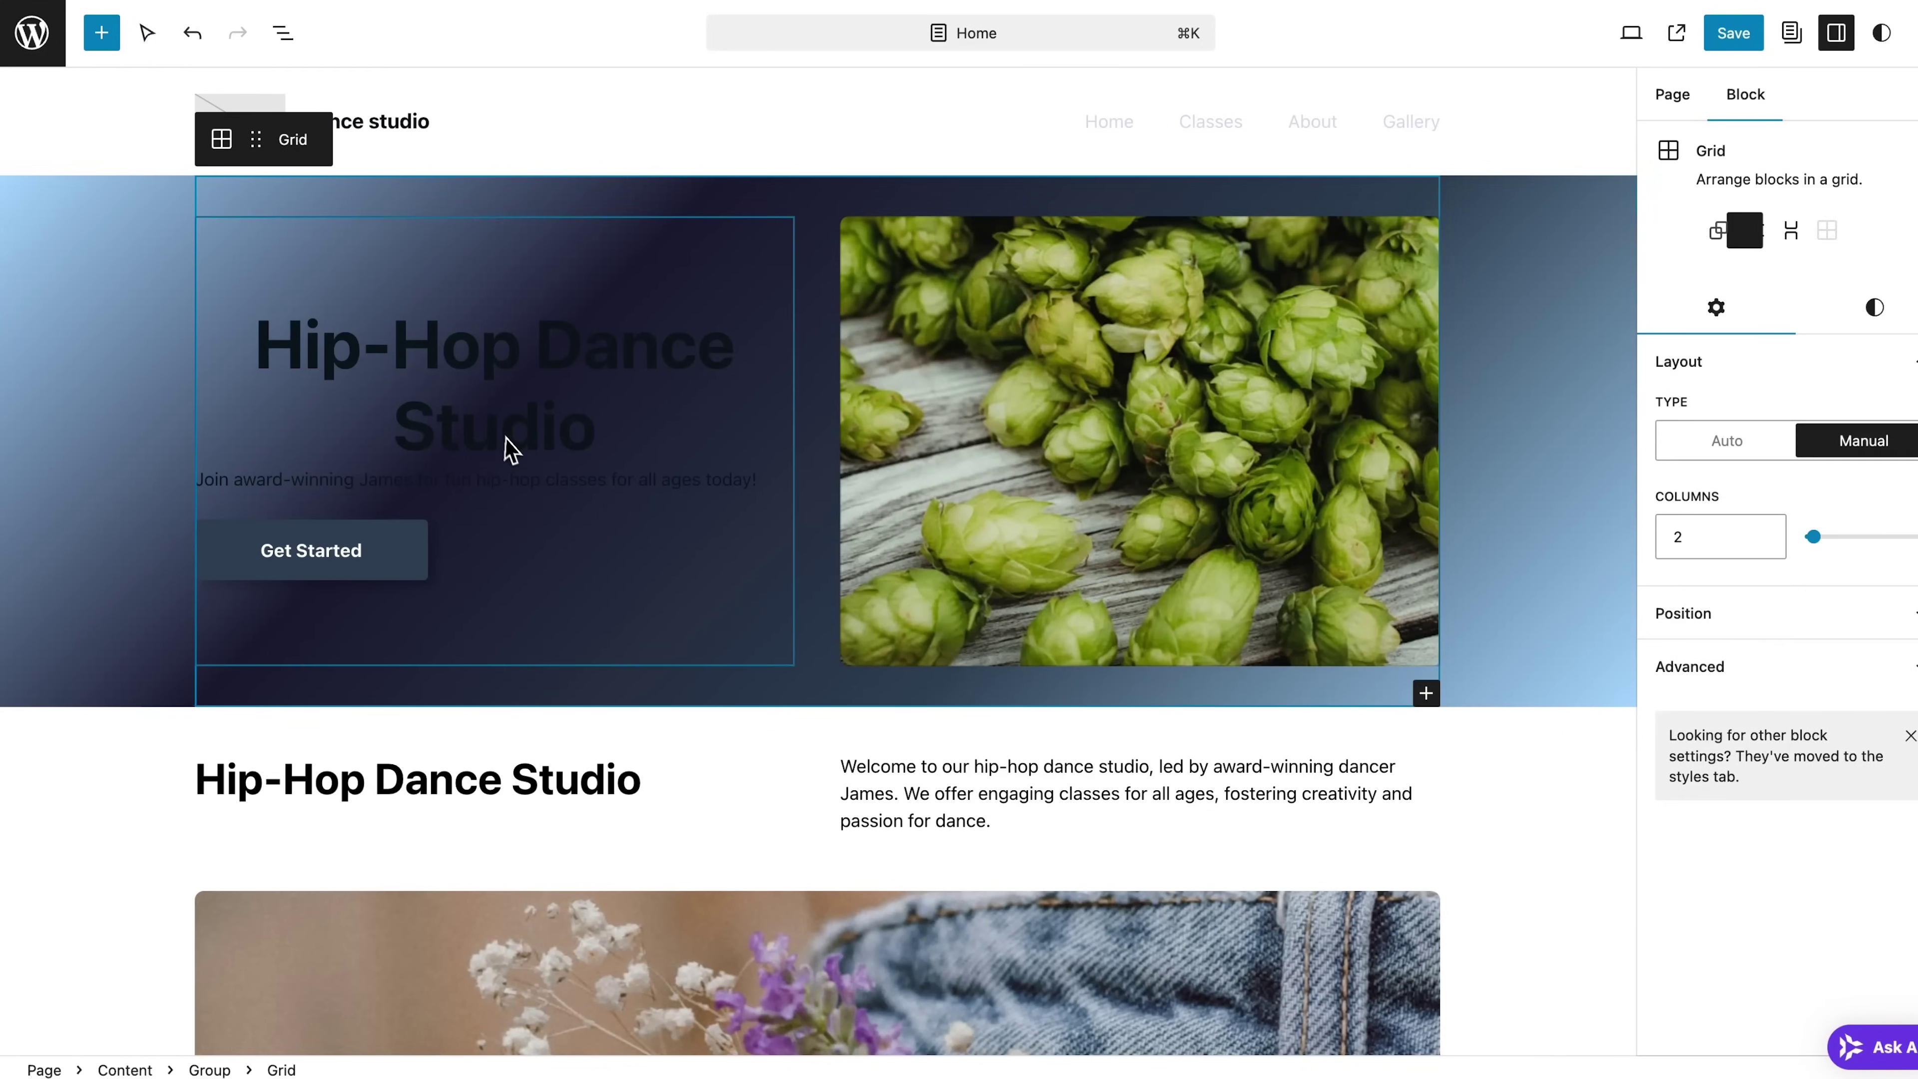
click(1790, 233)
click(1762, 233)
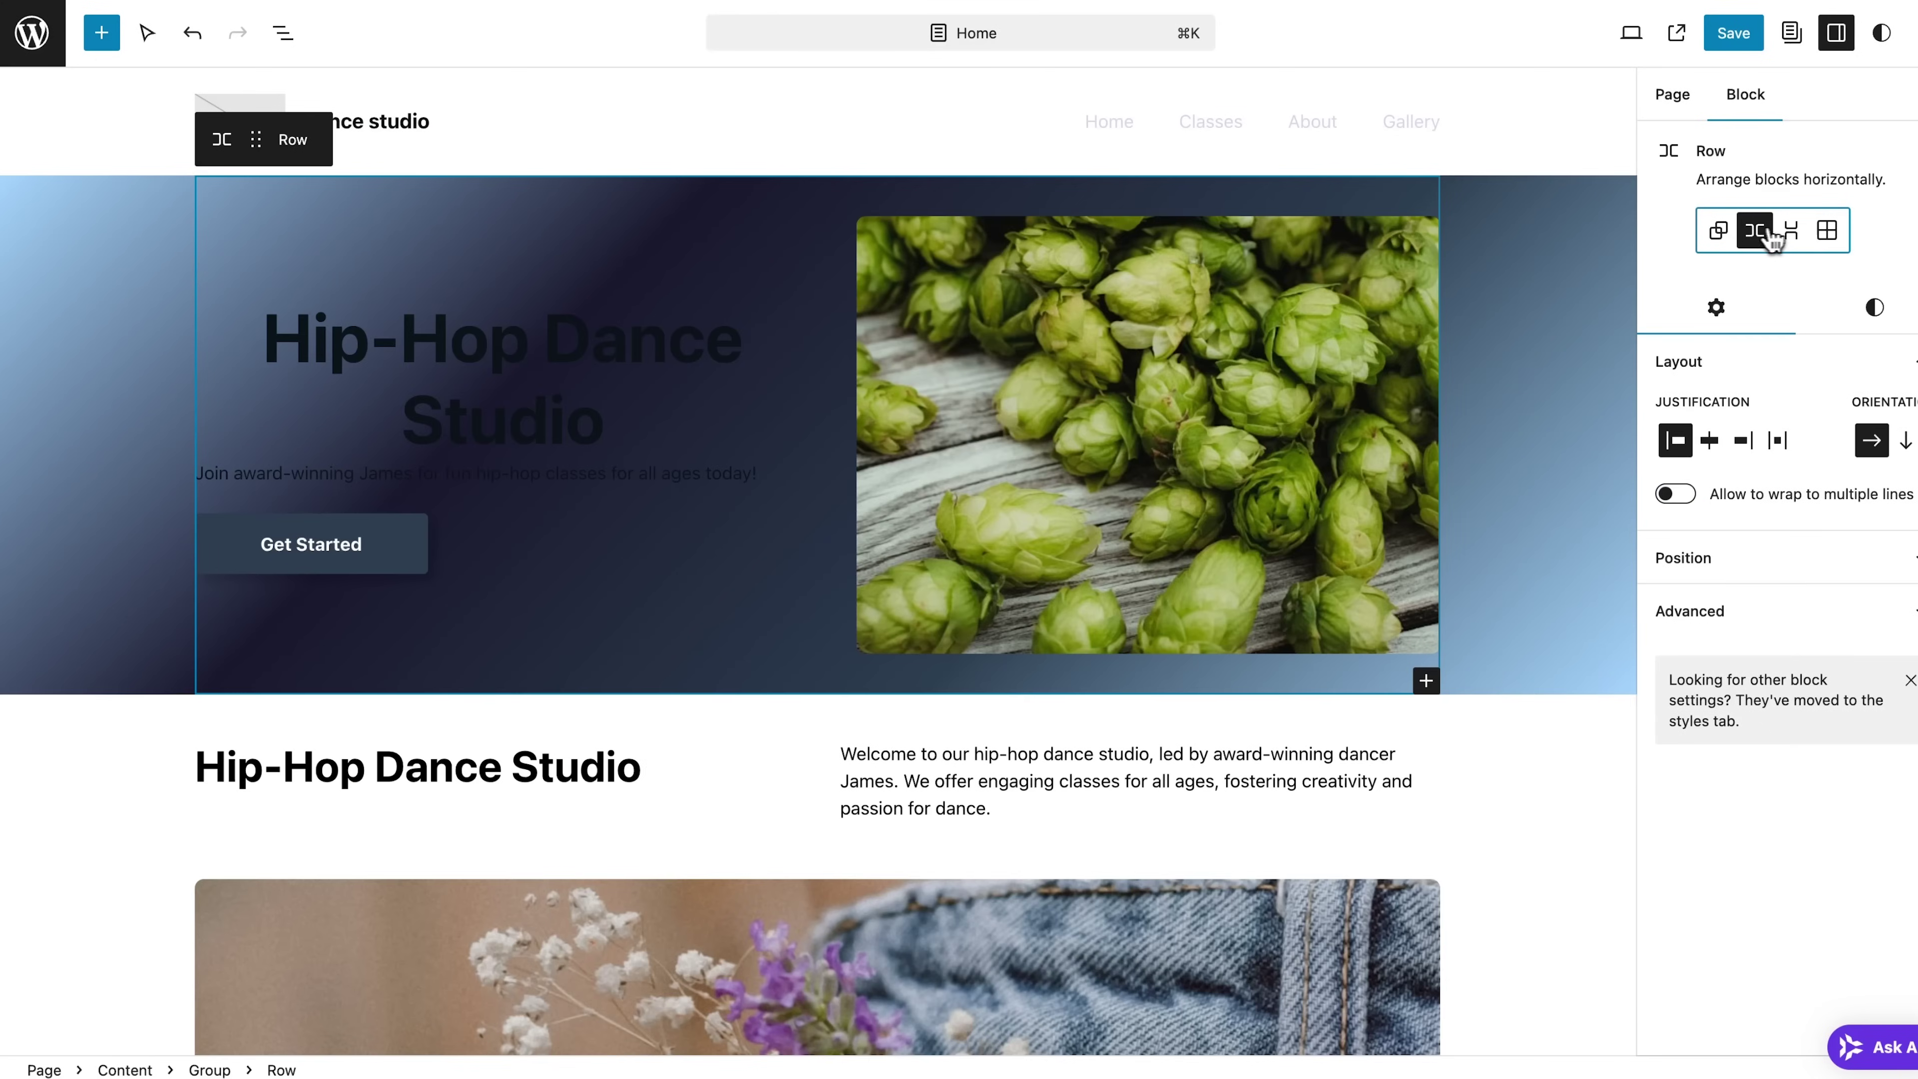
click(1828, 233)
key(Escape)
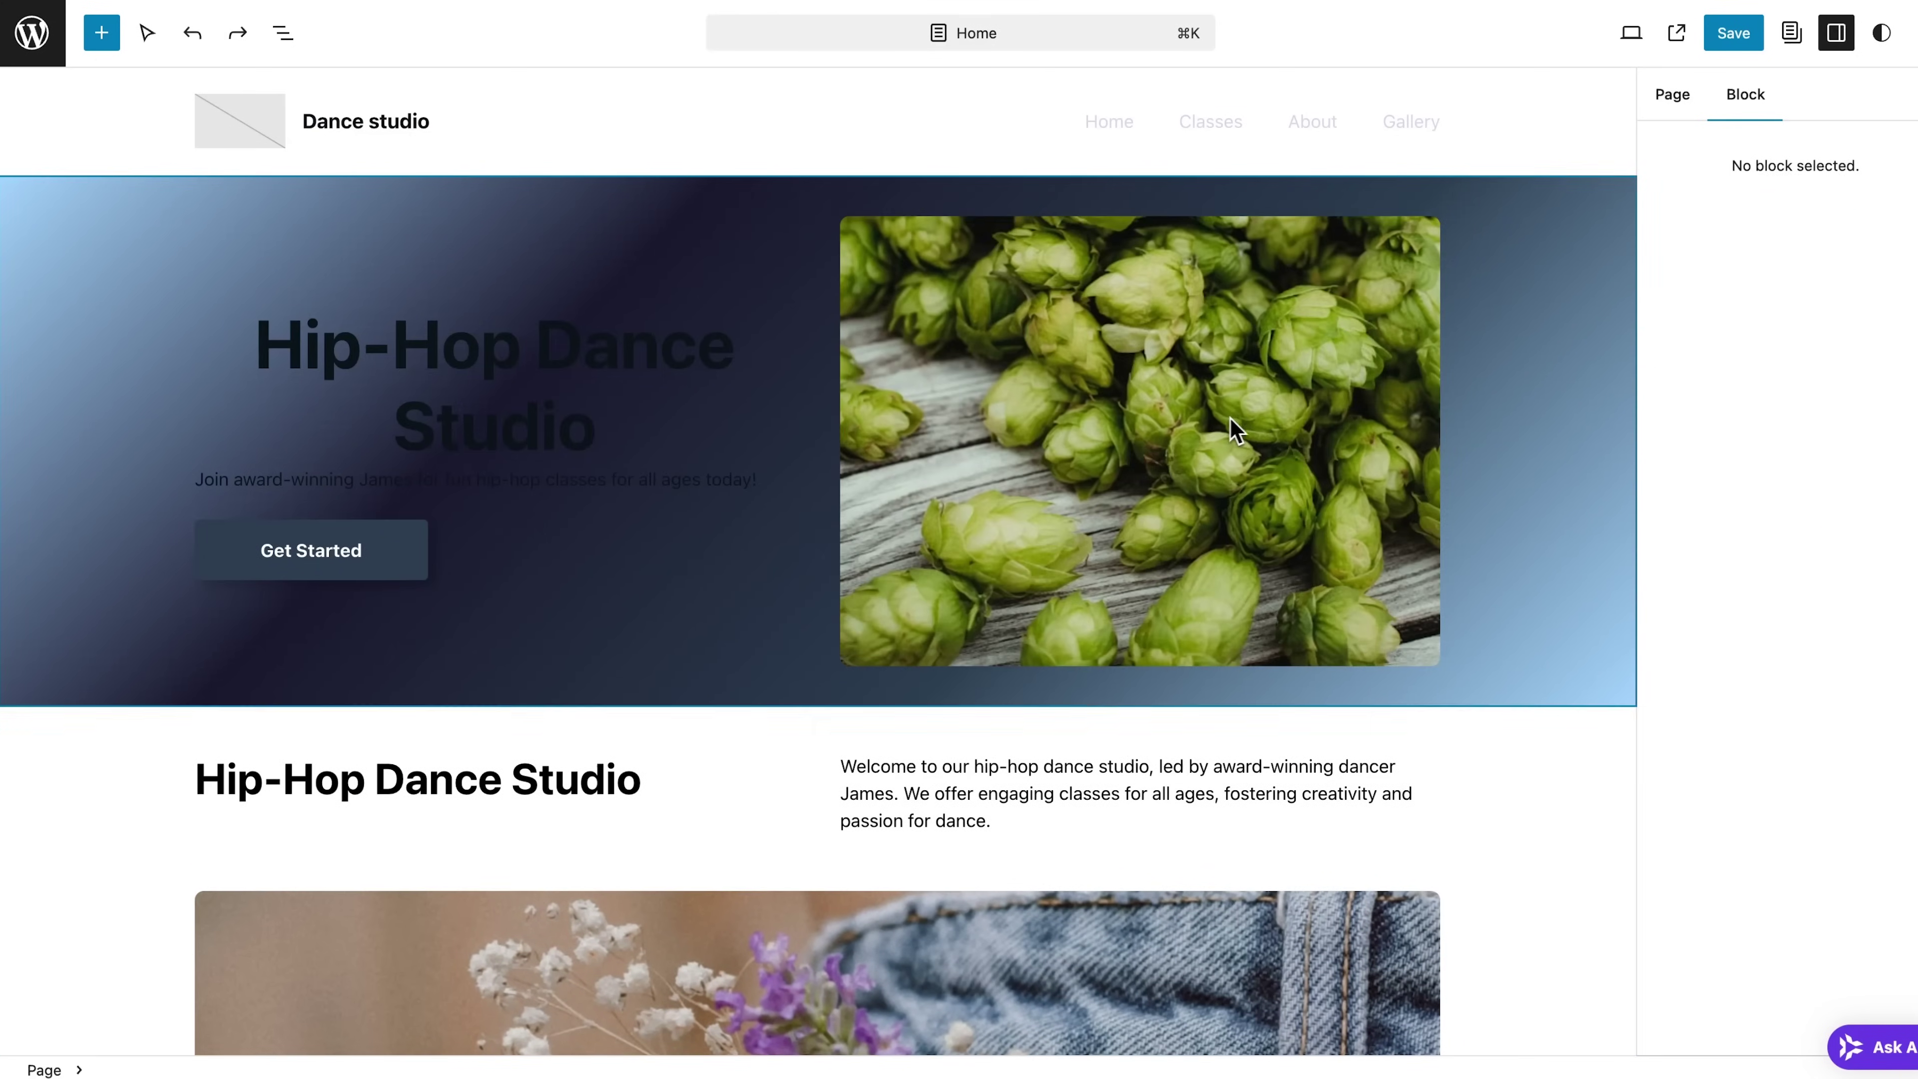
Review the site-wide Colors and Shadows settings in the global Styles panel
click(38, 38)
click(146, 338)
click(1696, 404)
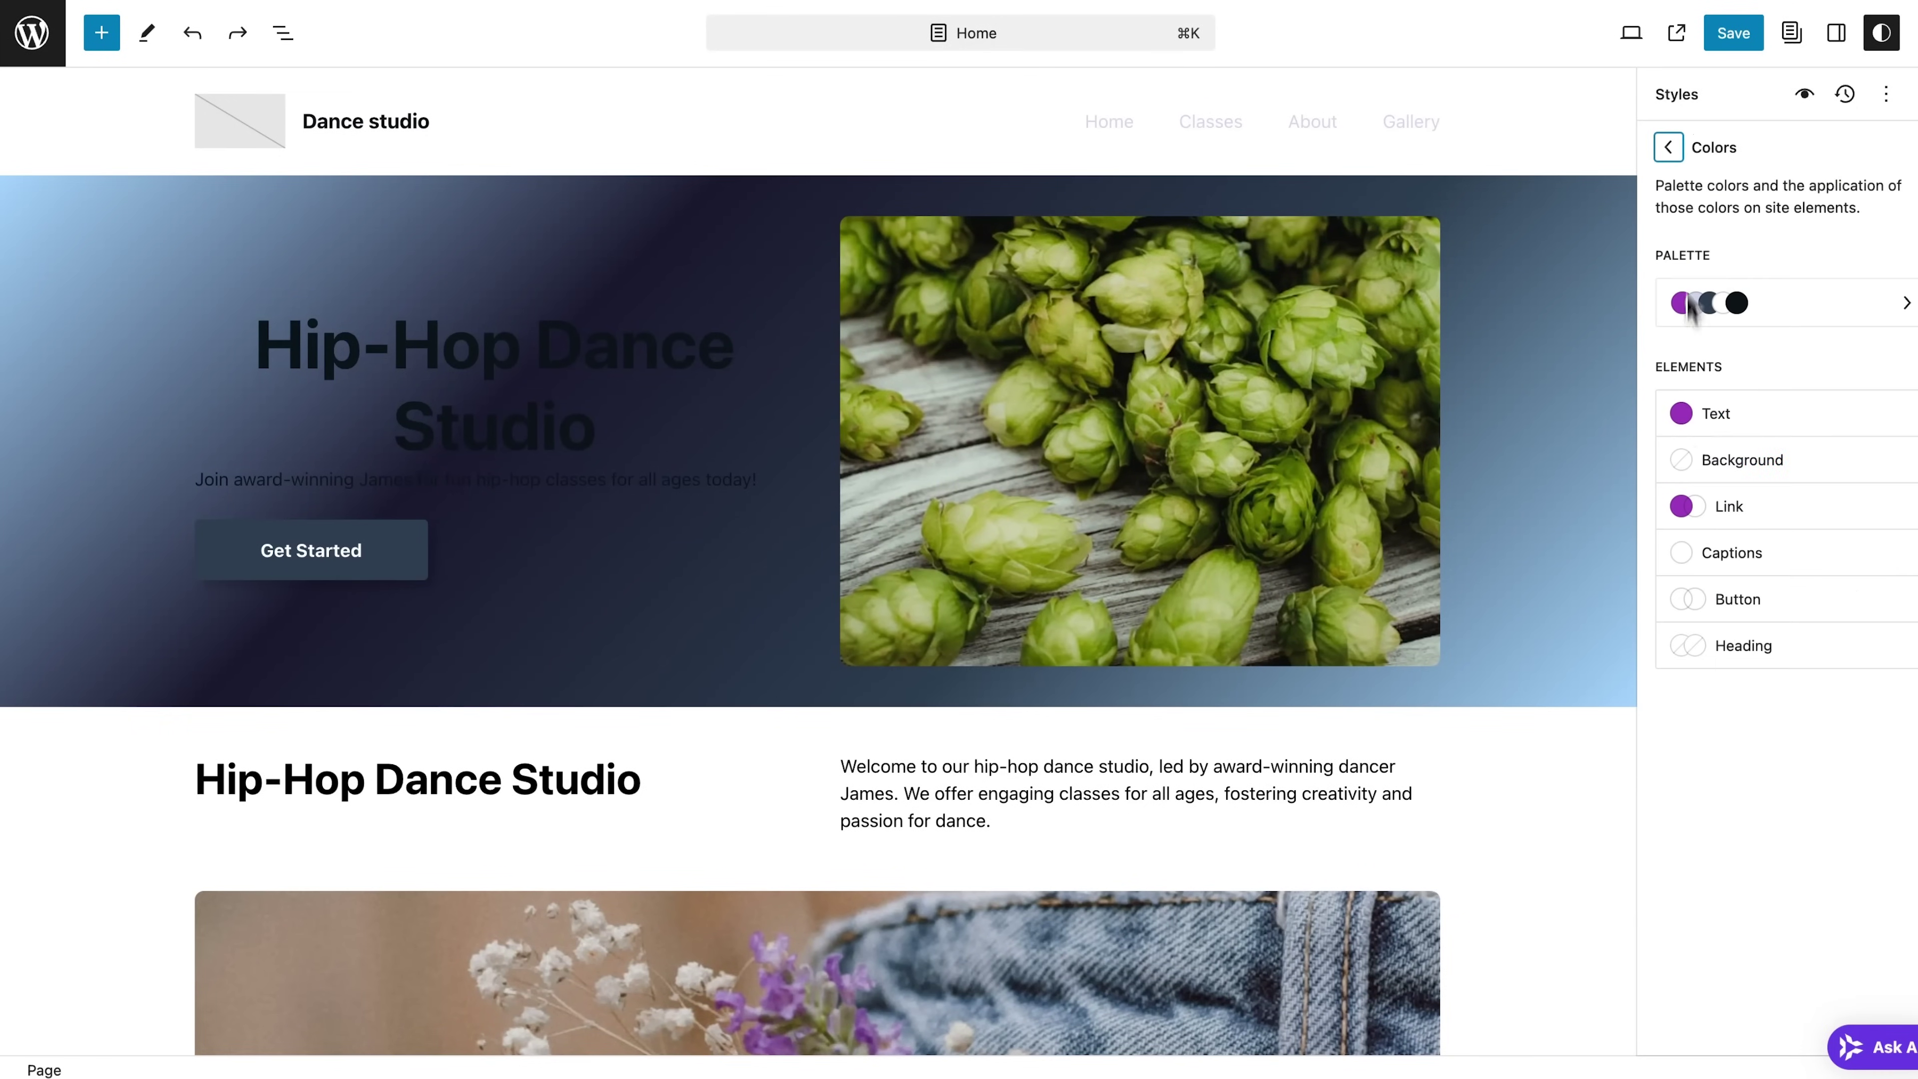
click(1669, 154)
click(1714, 448)
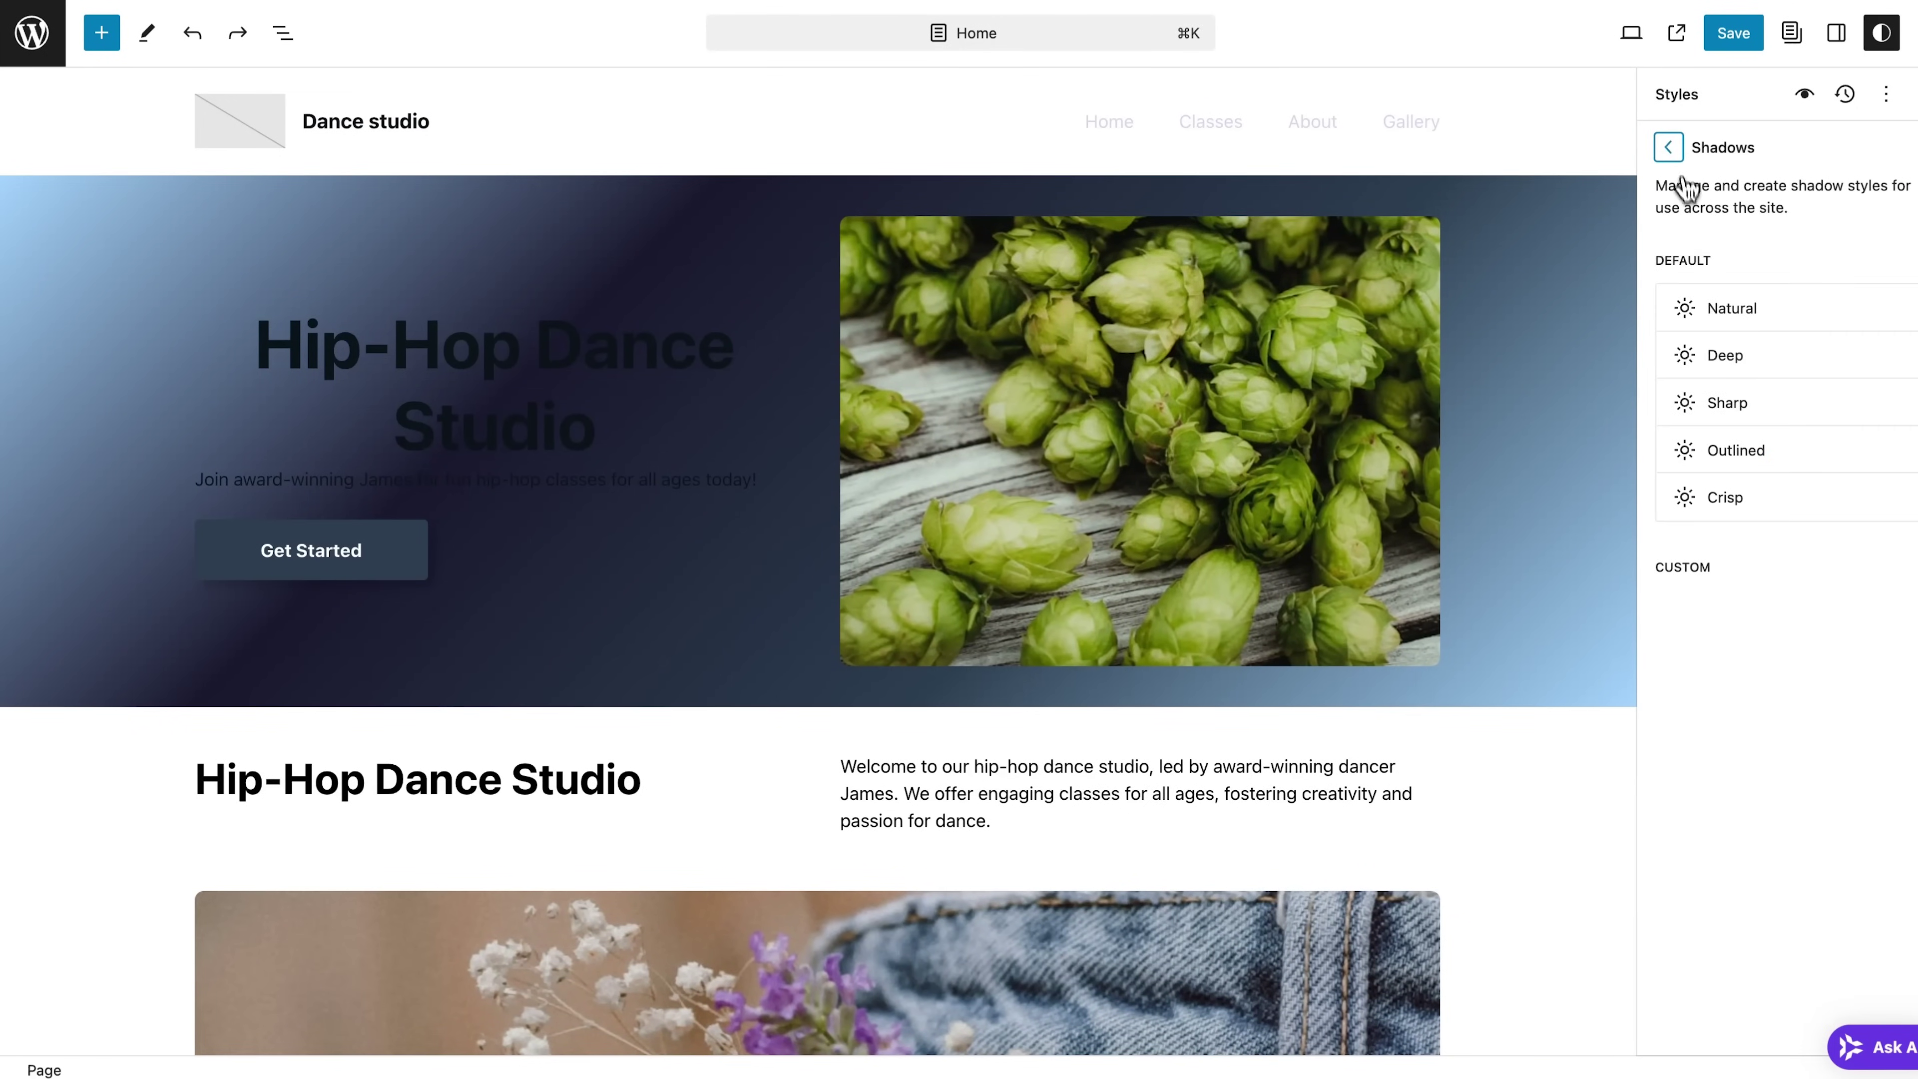
click(1671, 155)
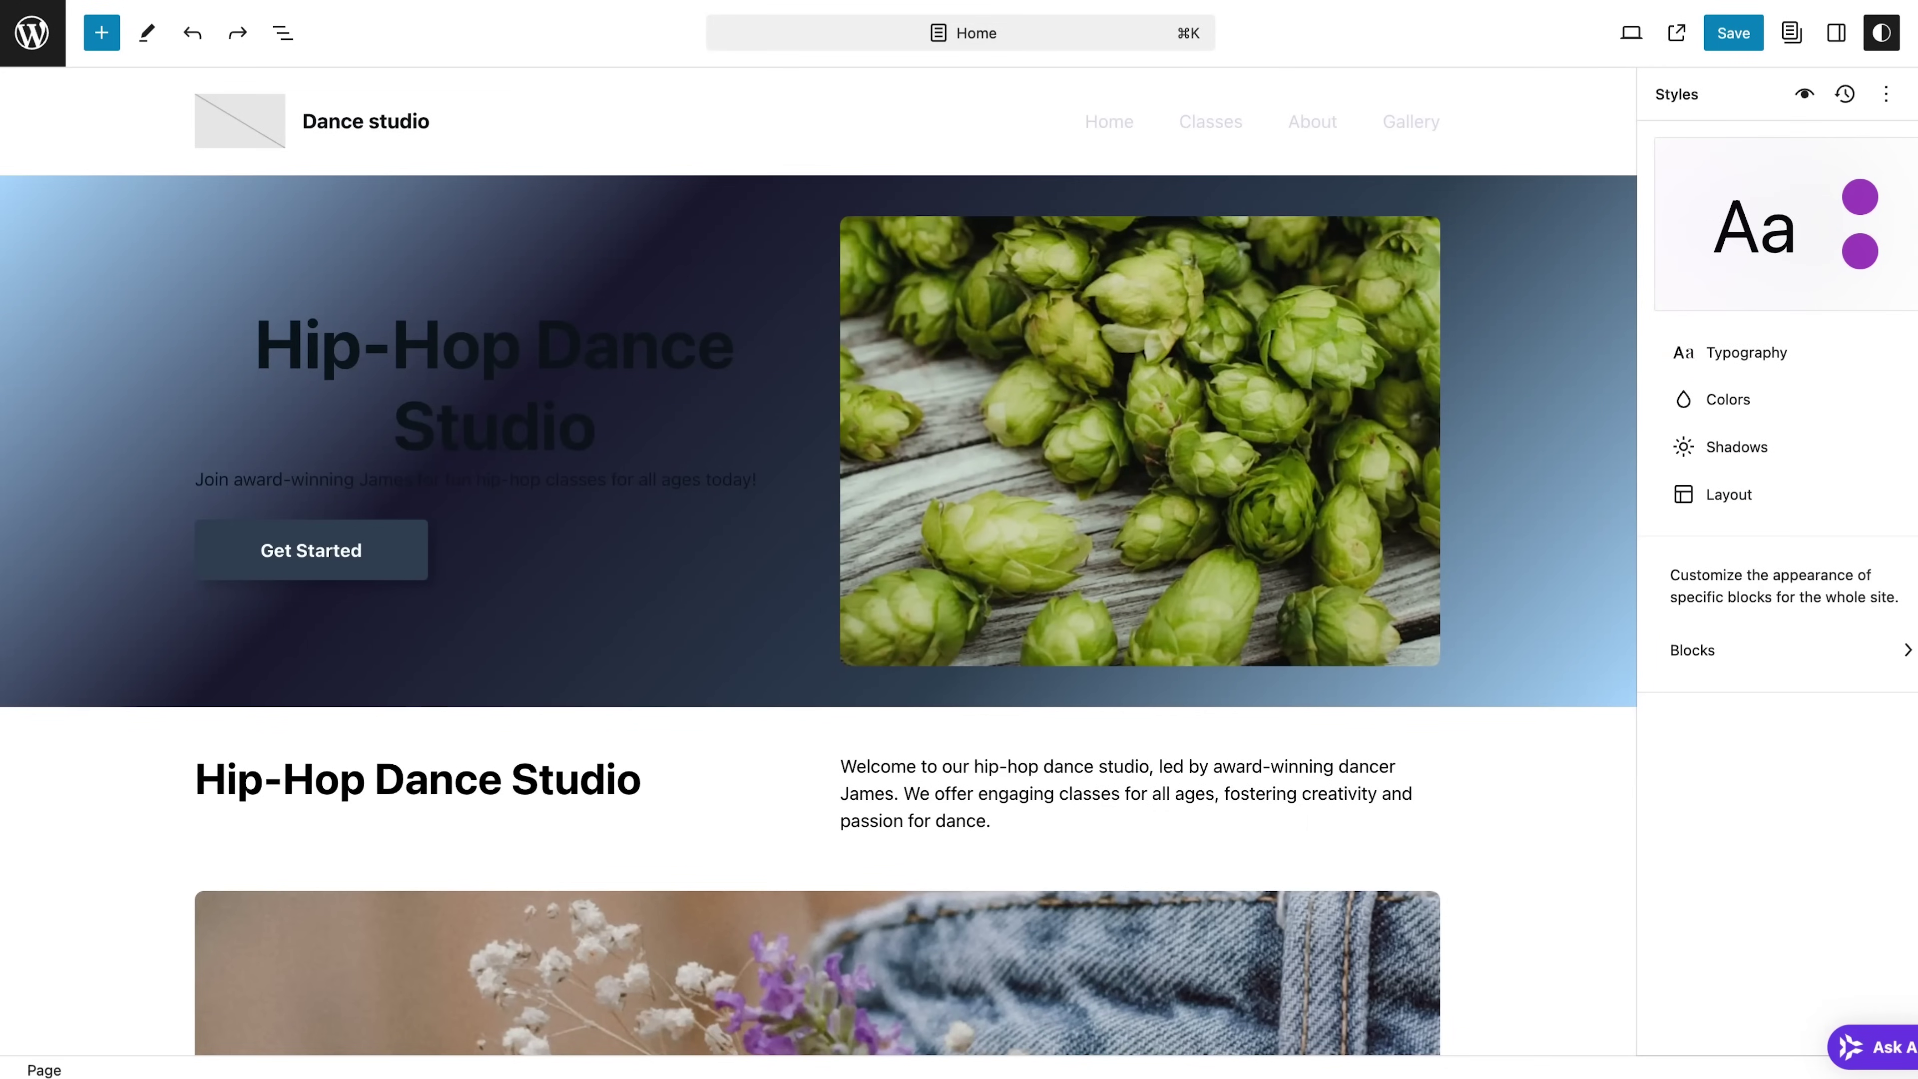
Apply the black-and-grey duotone filter to the hero hops photo, making it grayscale
click(1881, 32)
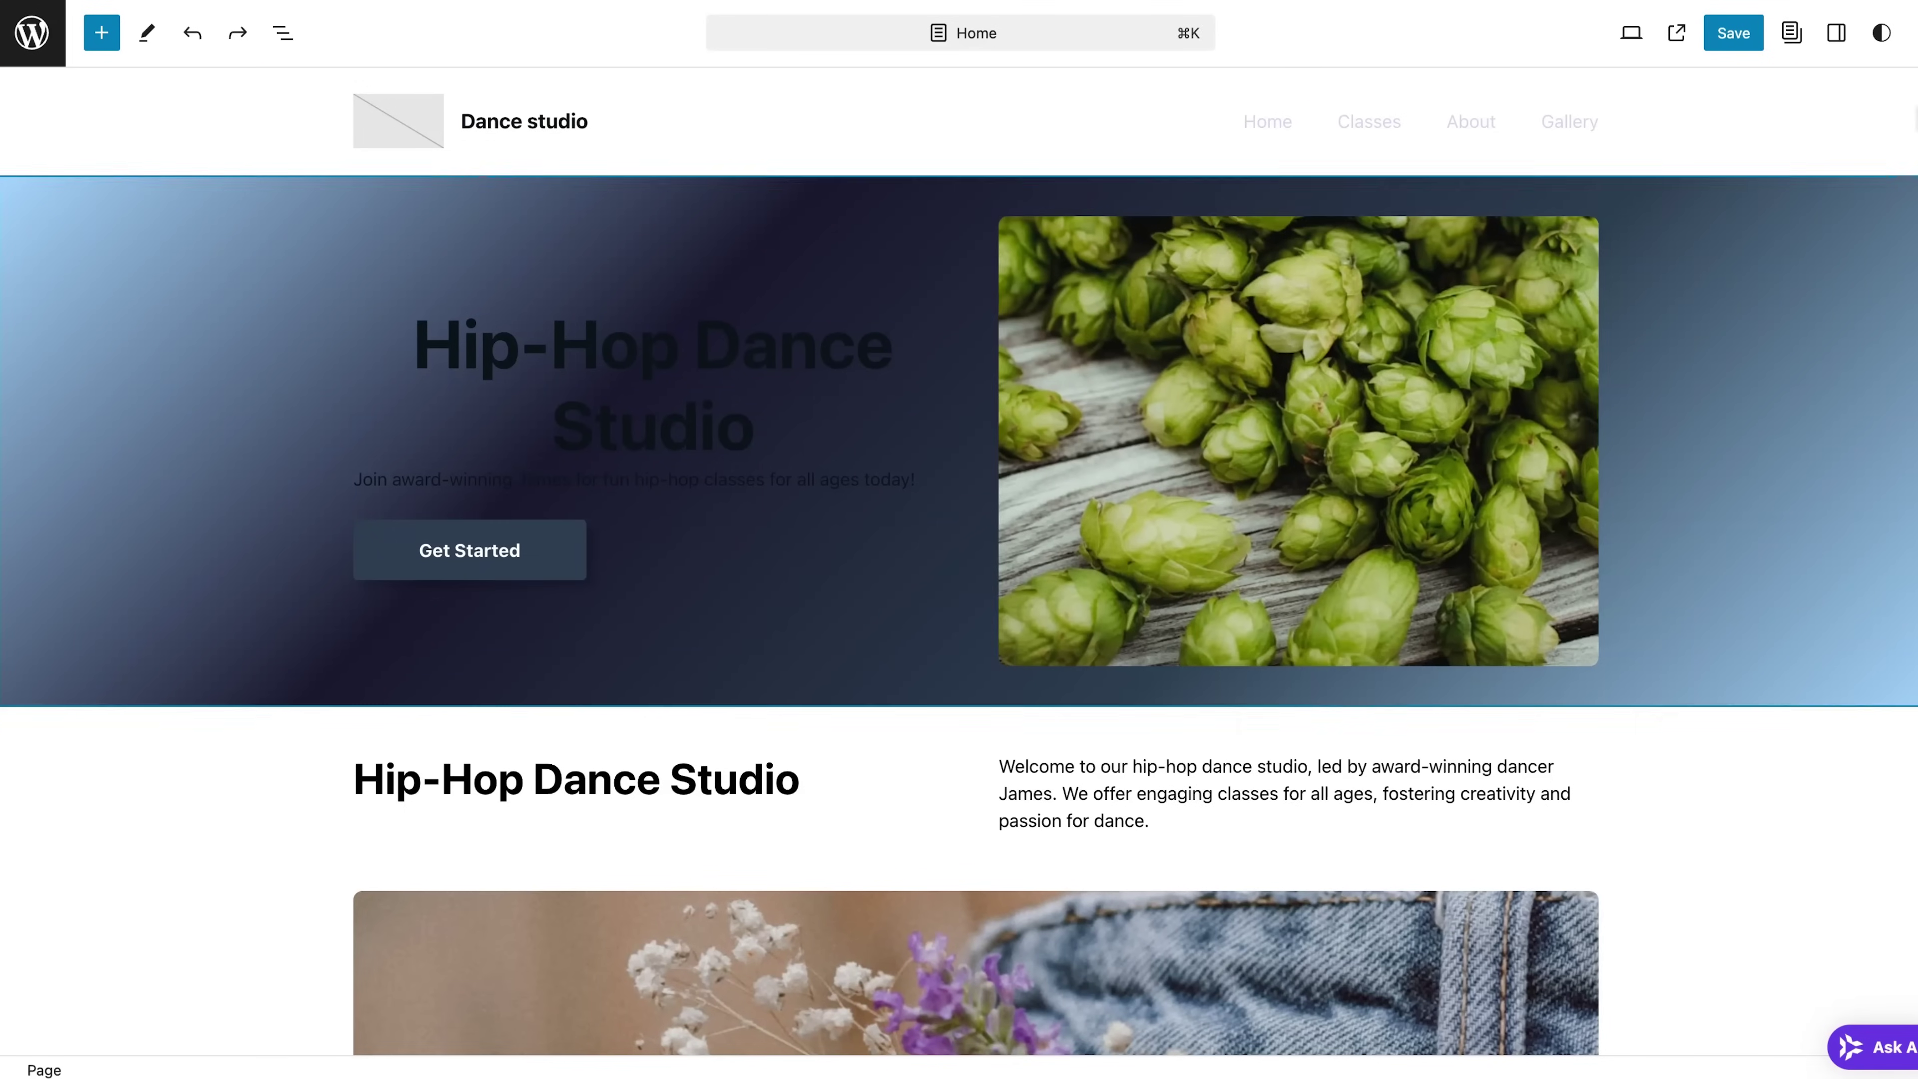
click(1373, 313)
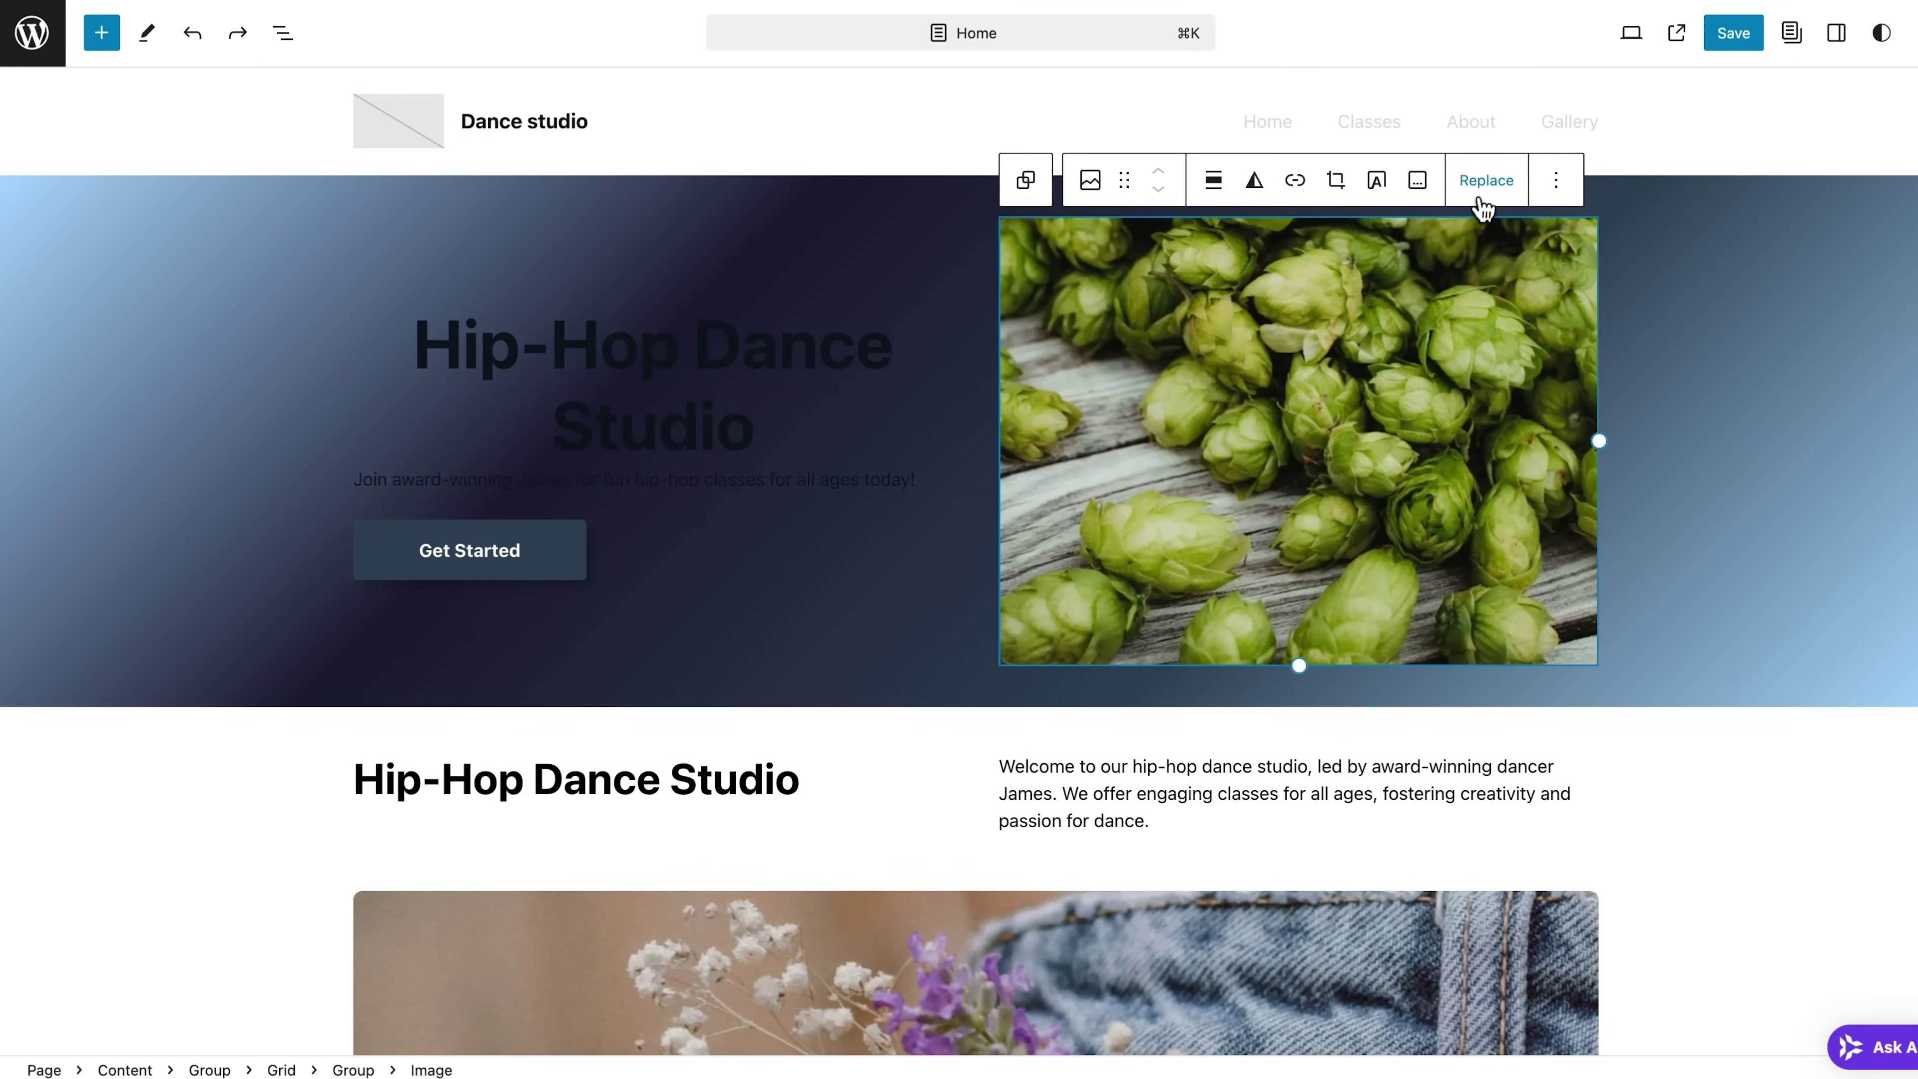
click(1485, 195)
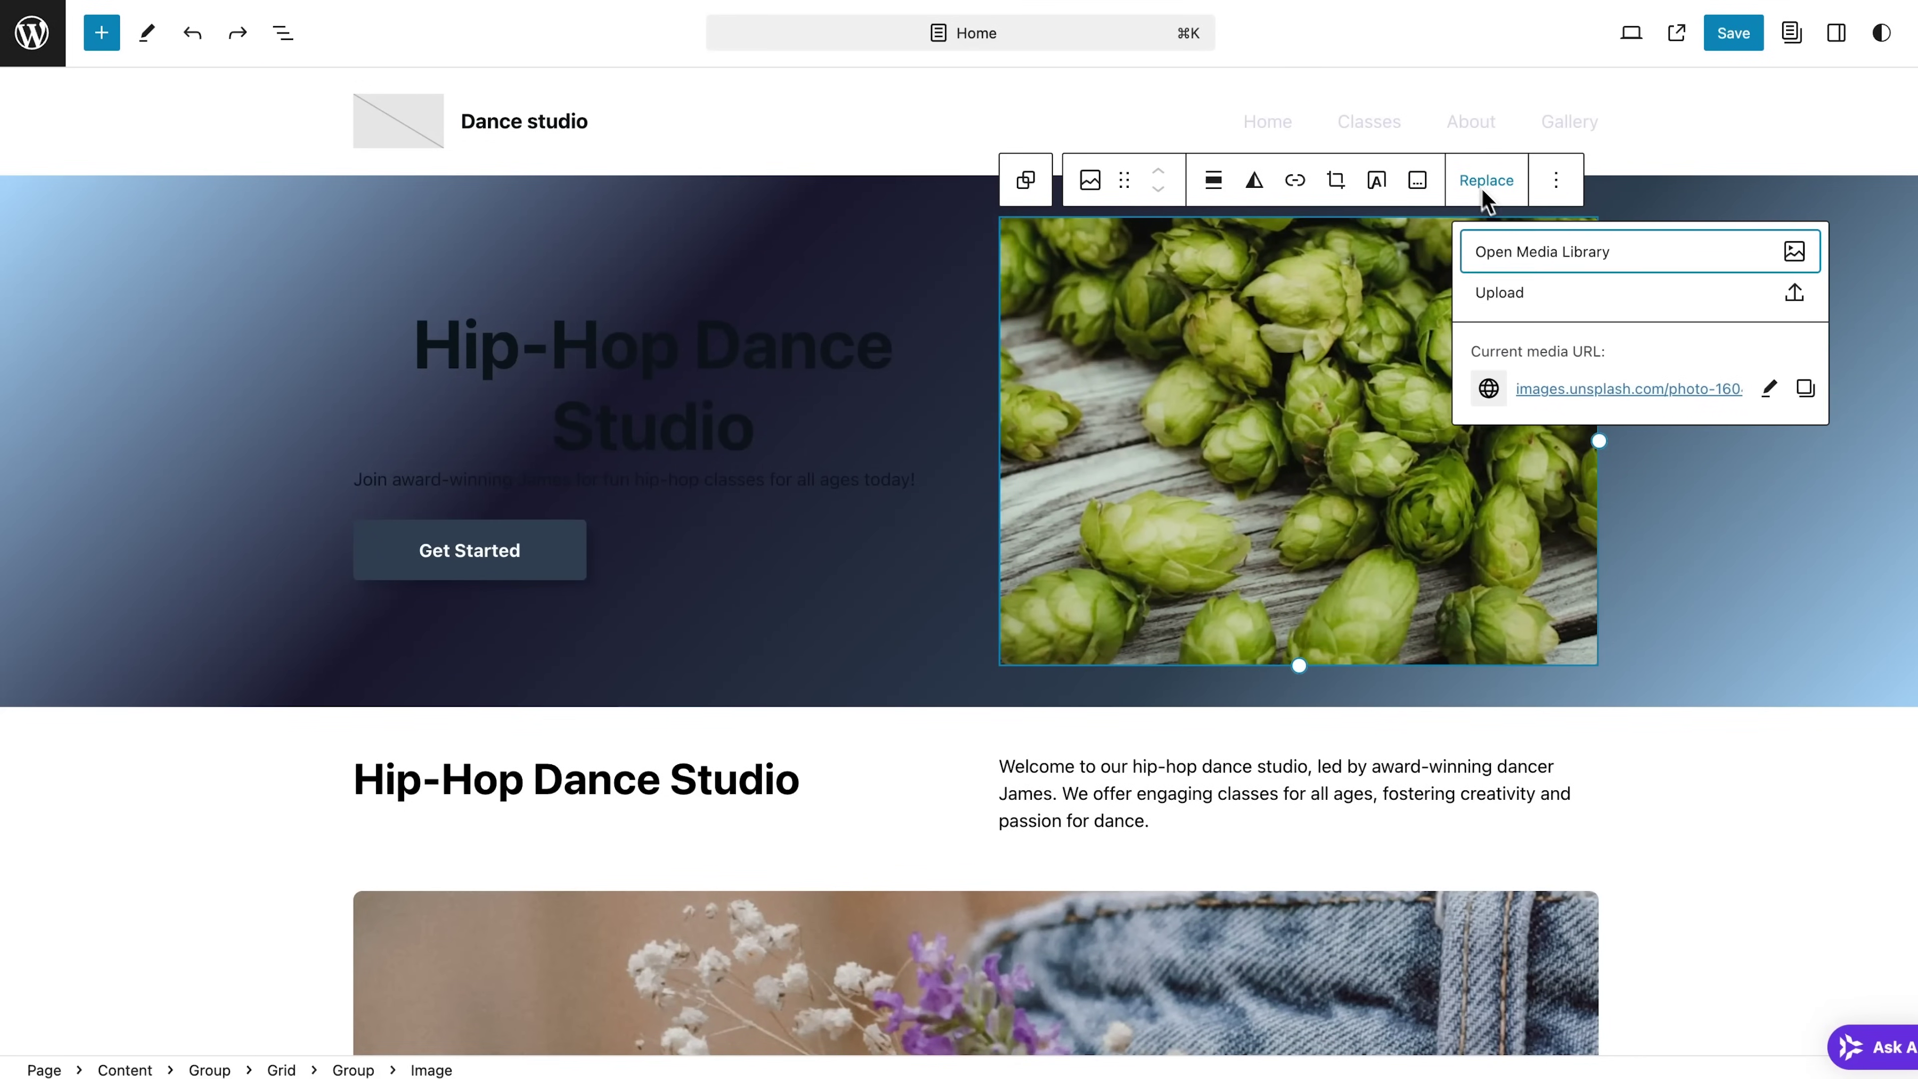
click(1384, 279)
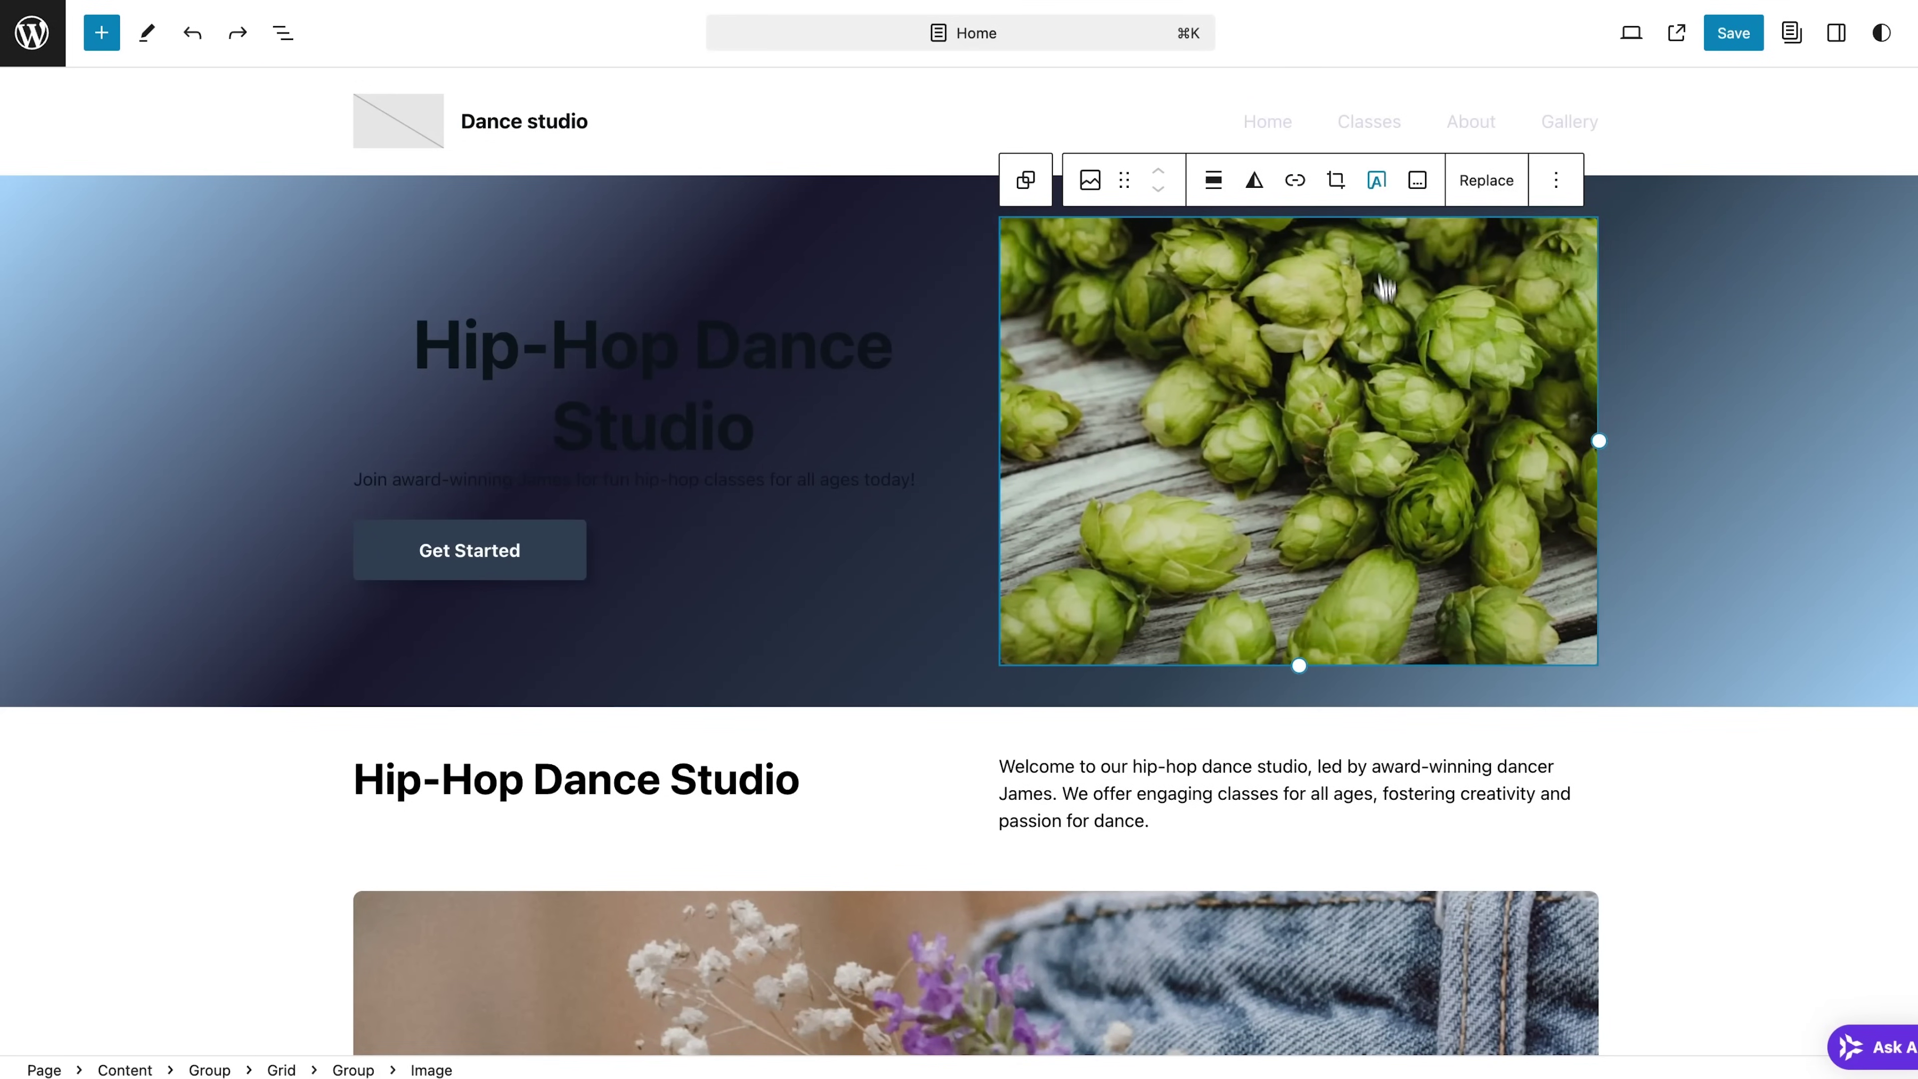
click(1336, 184)
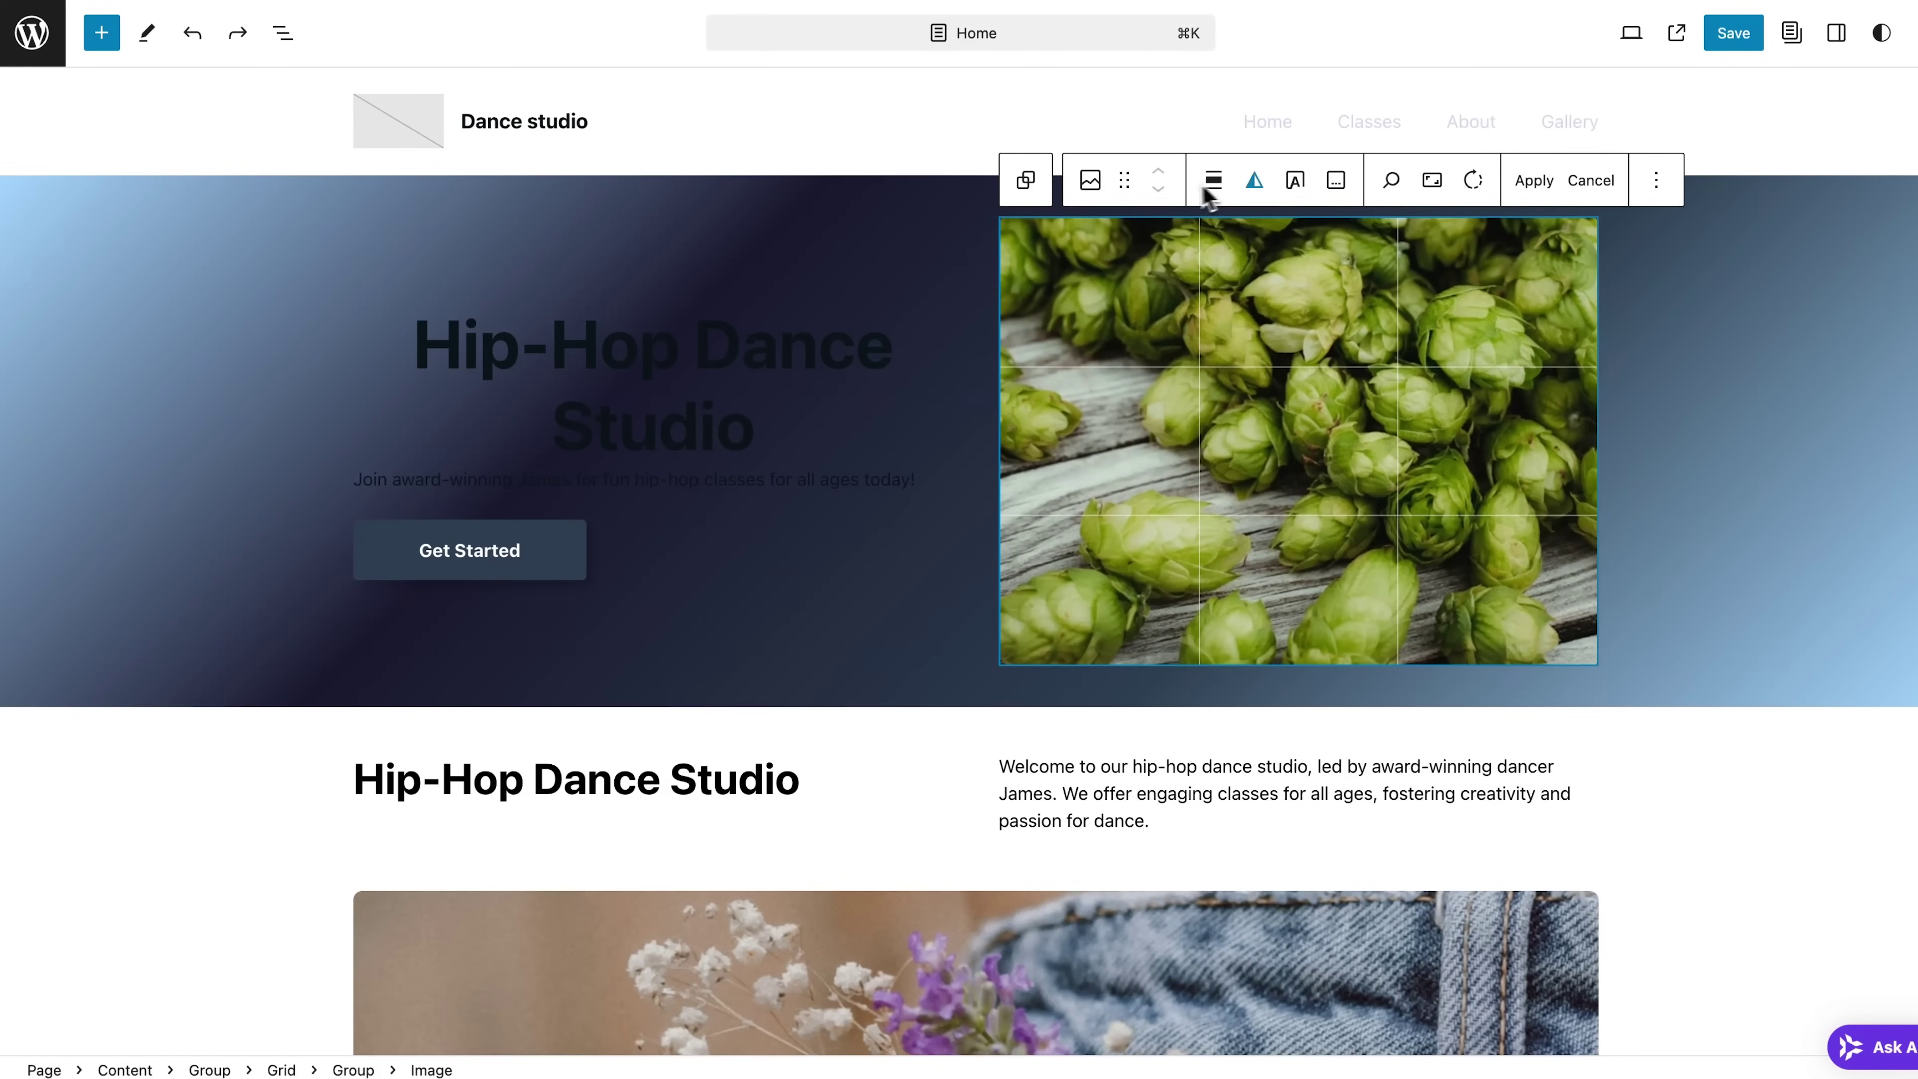
click(1257, 194)
click(1317, 367)
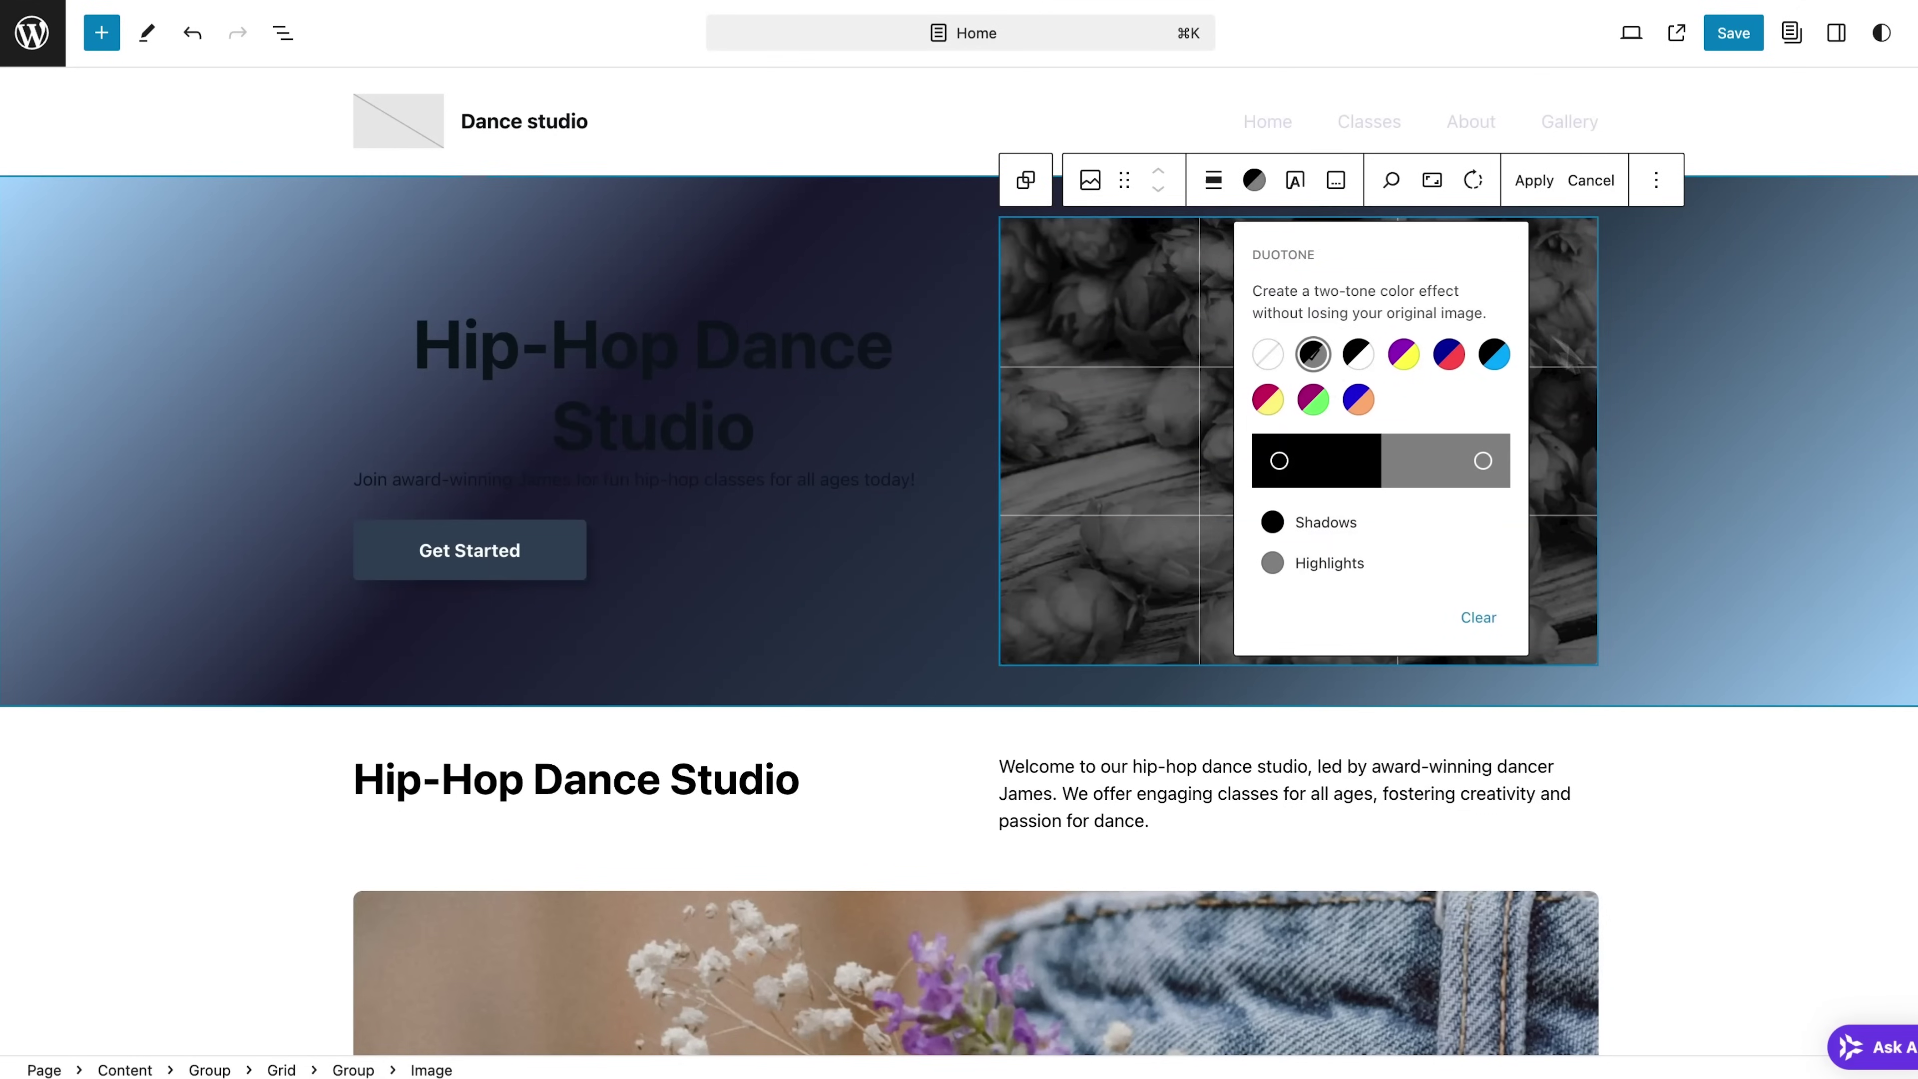
click(1701, 287)
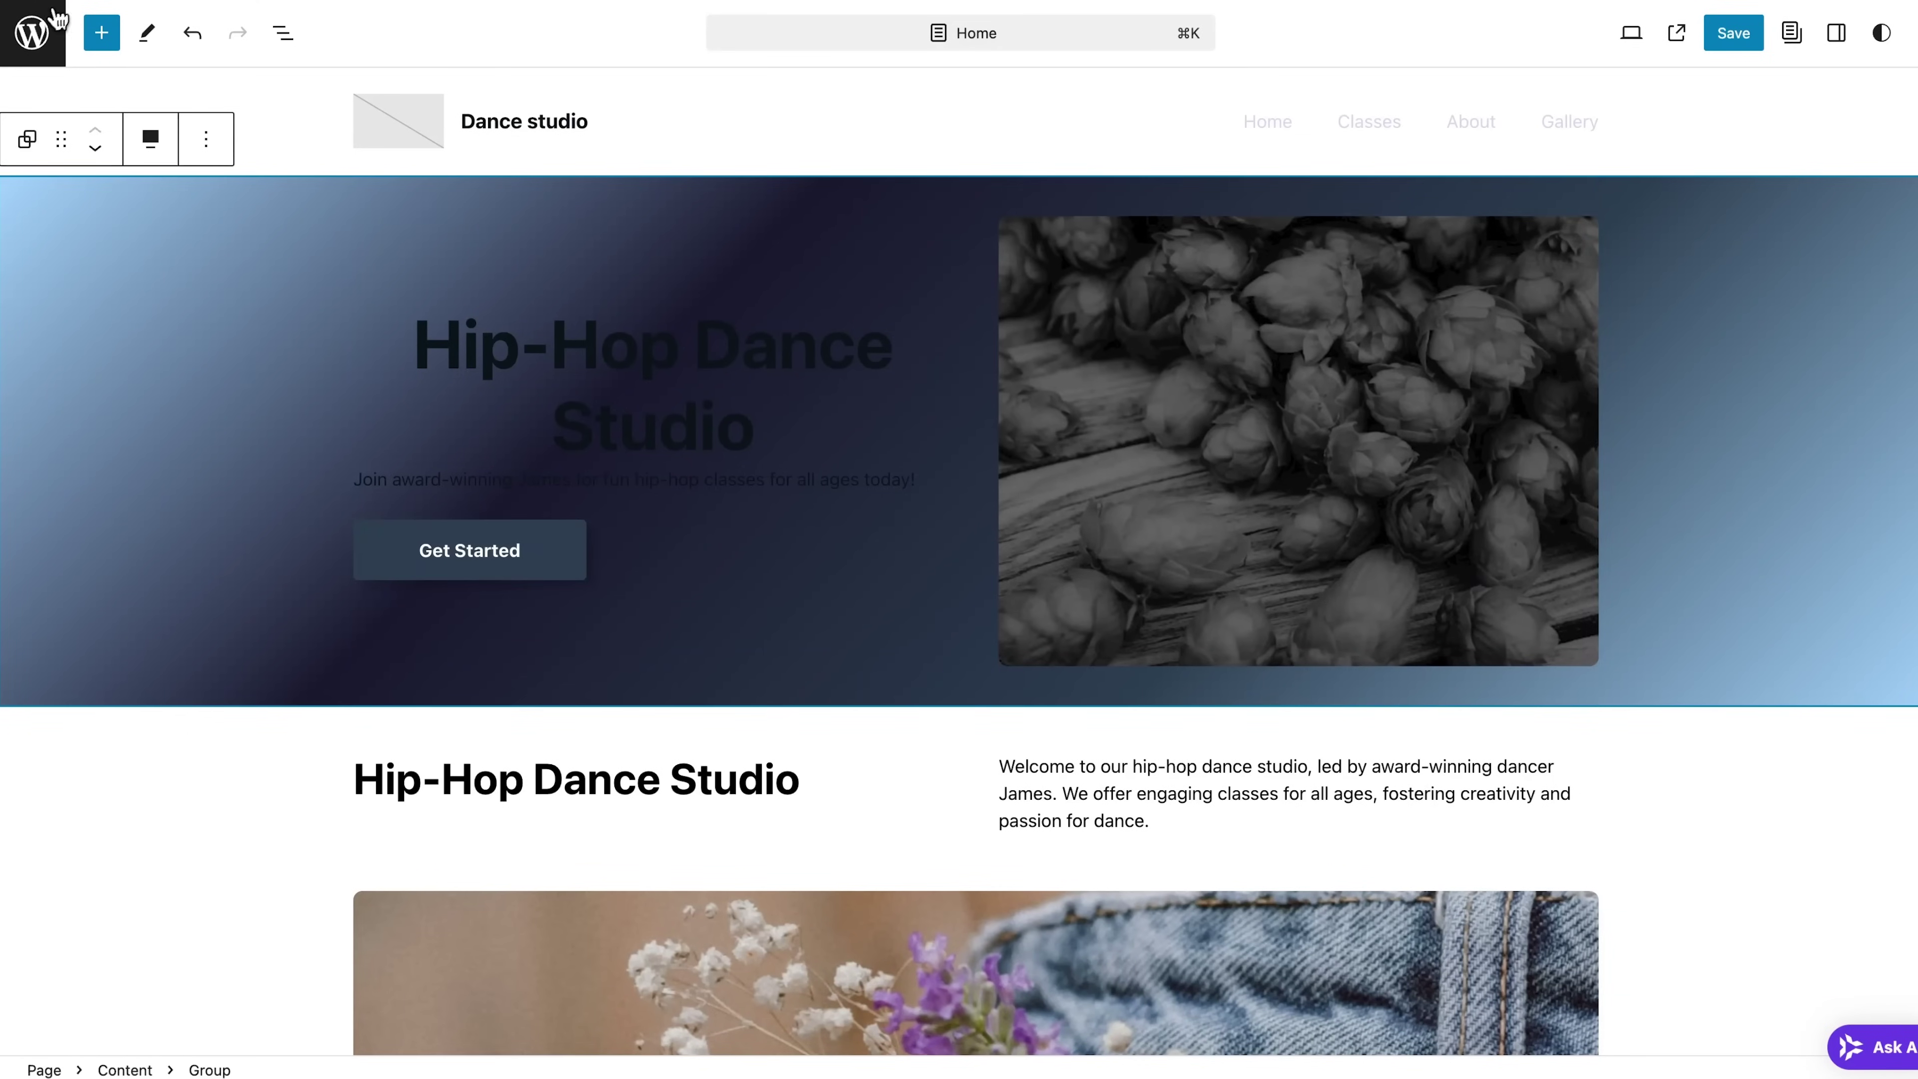
Change the site background to the Grey (Form borders) #B8C0CC swatch, then bring up the block inserter
click(34, 30)
click(228, 333)
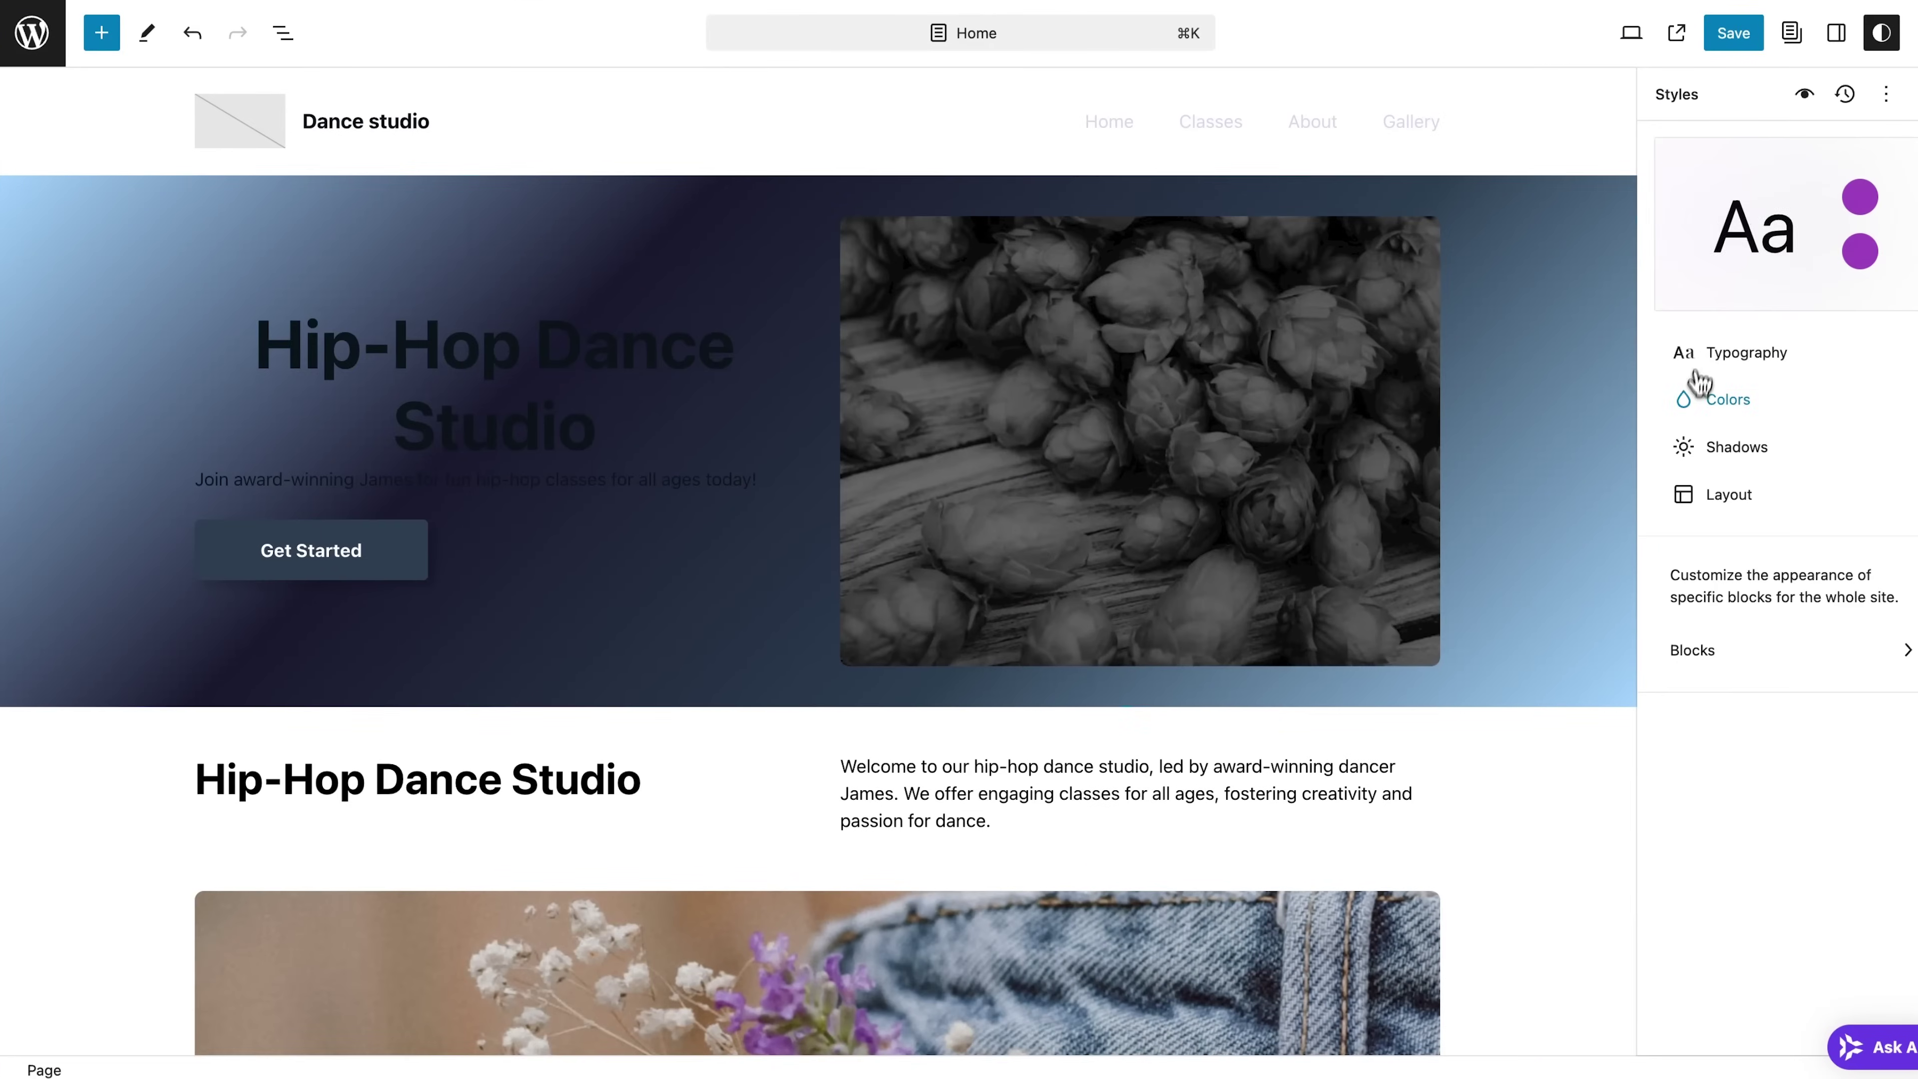
click(1692, 395)
click(1686, 465)
click(1582, 718)
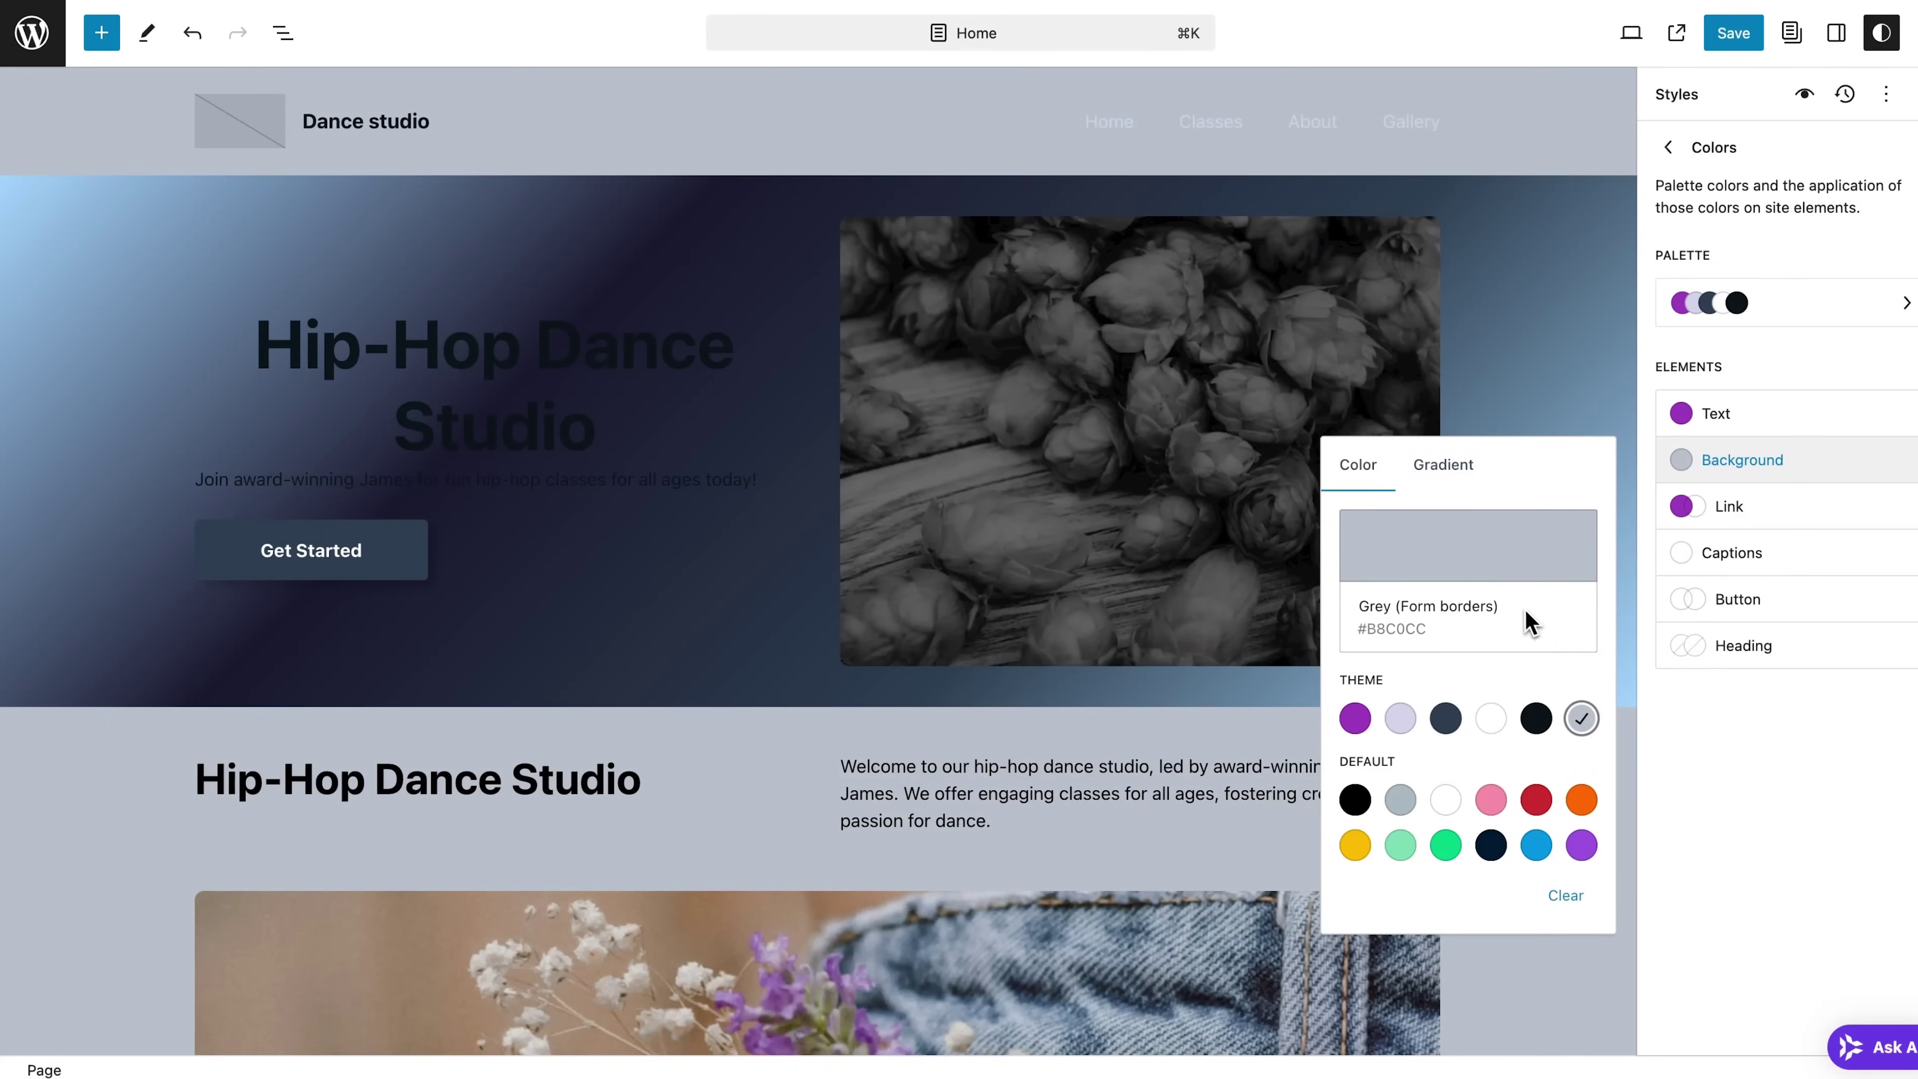
click(1628, 484)
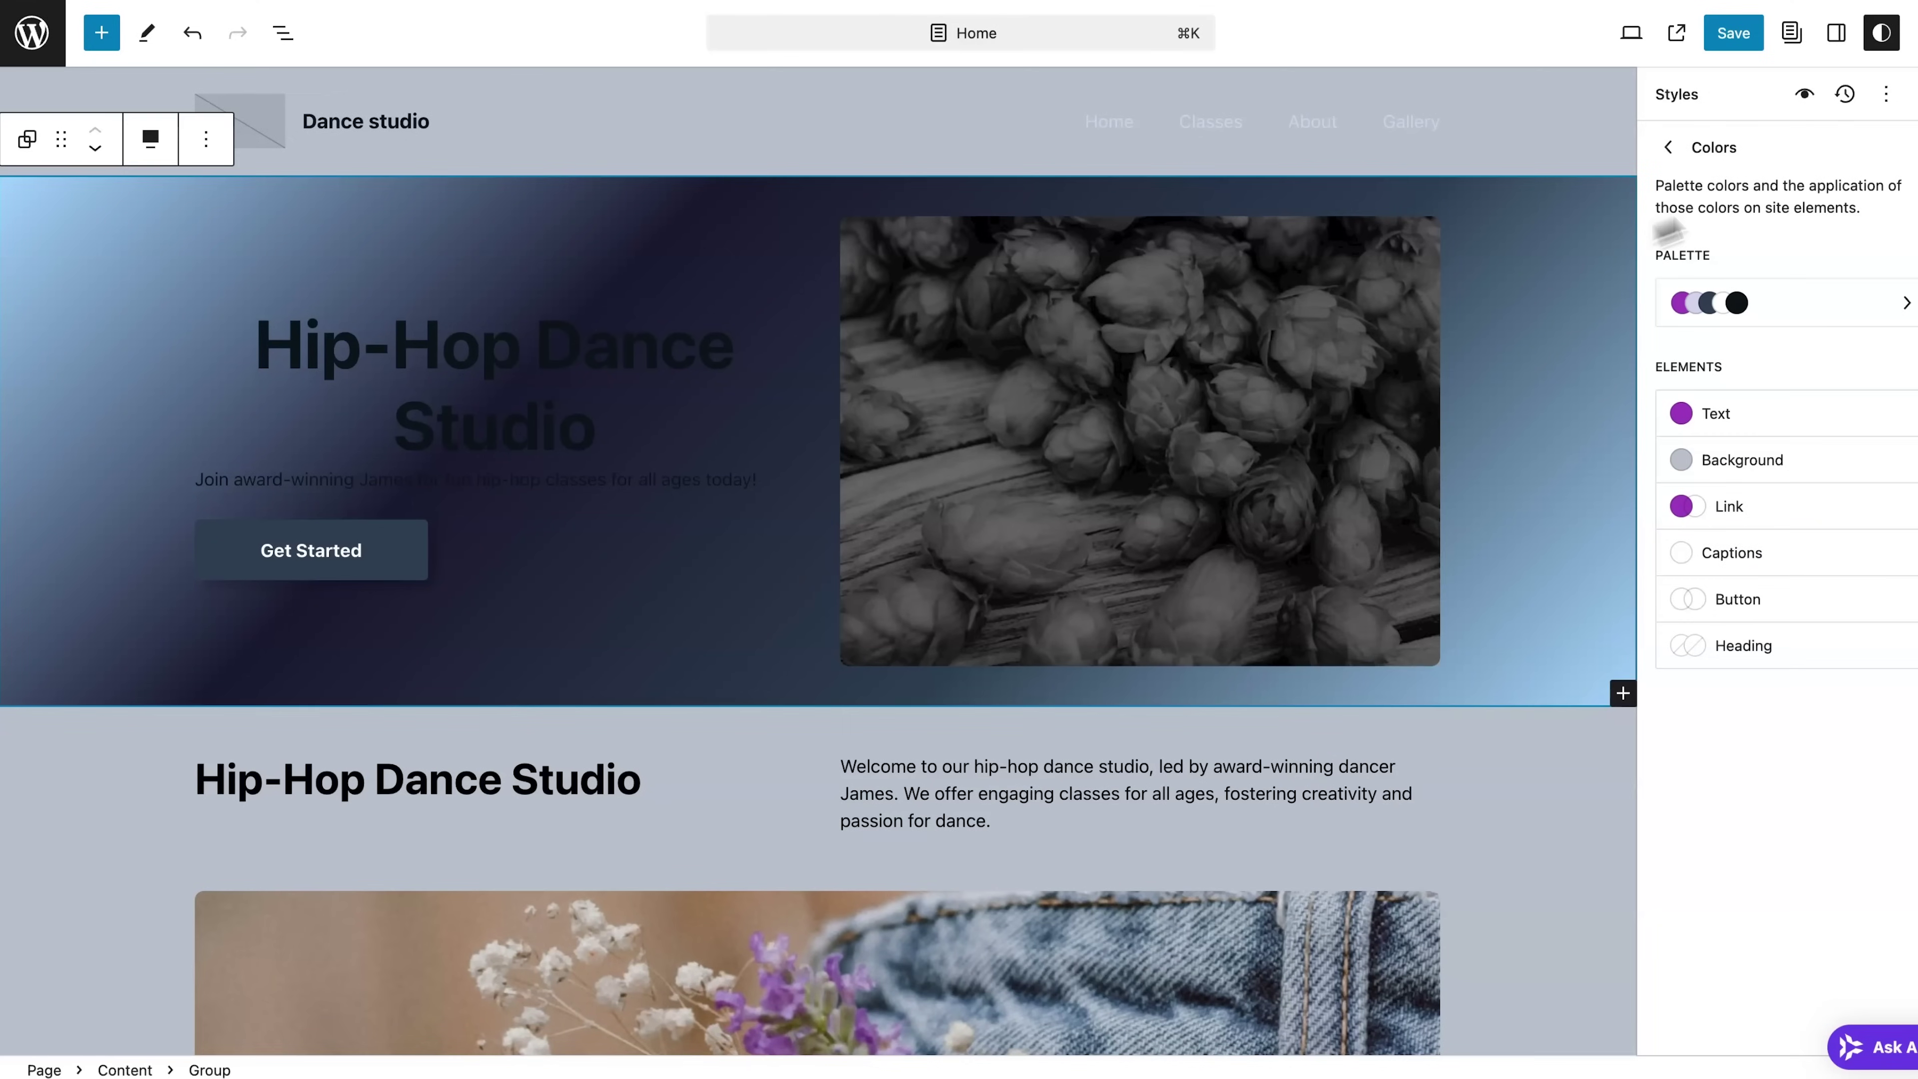
click(1882, 32)
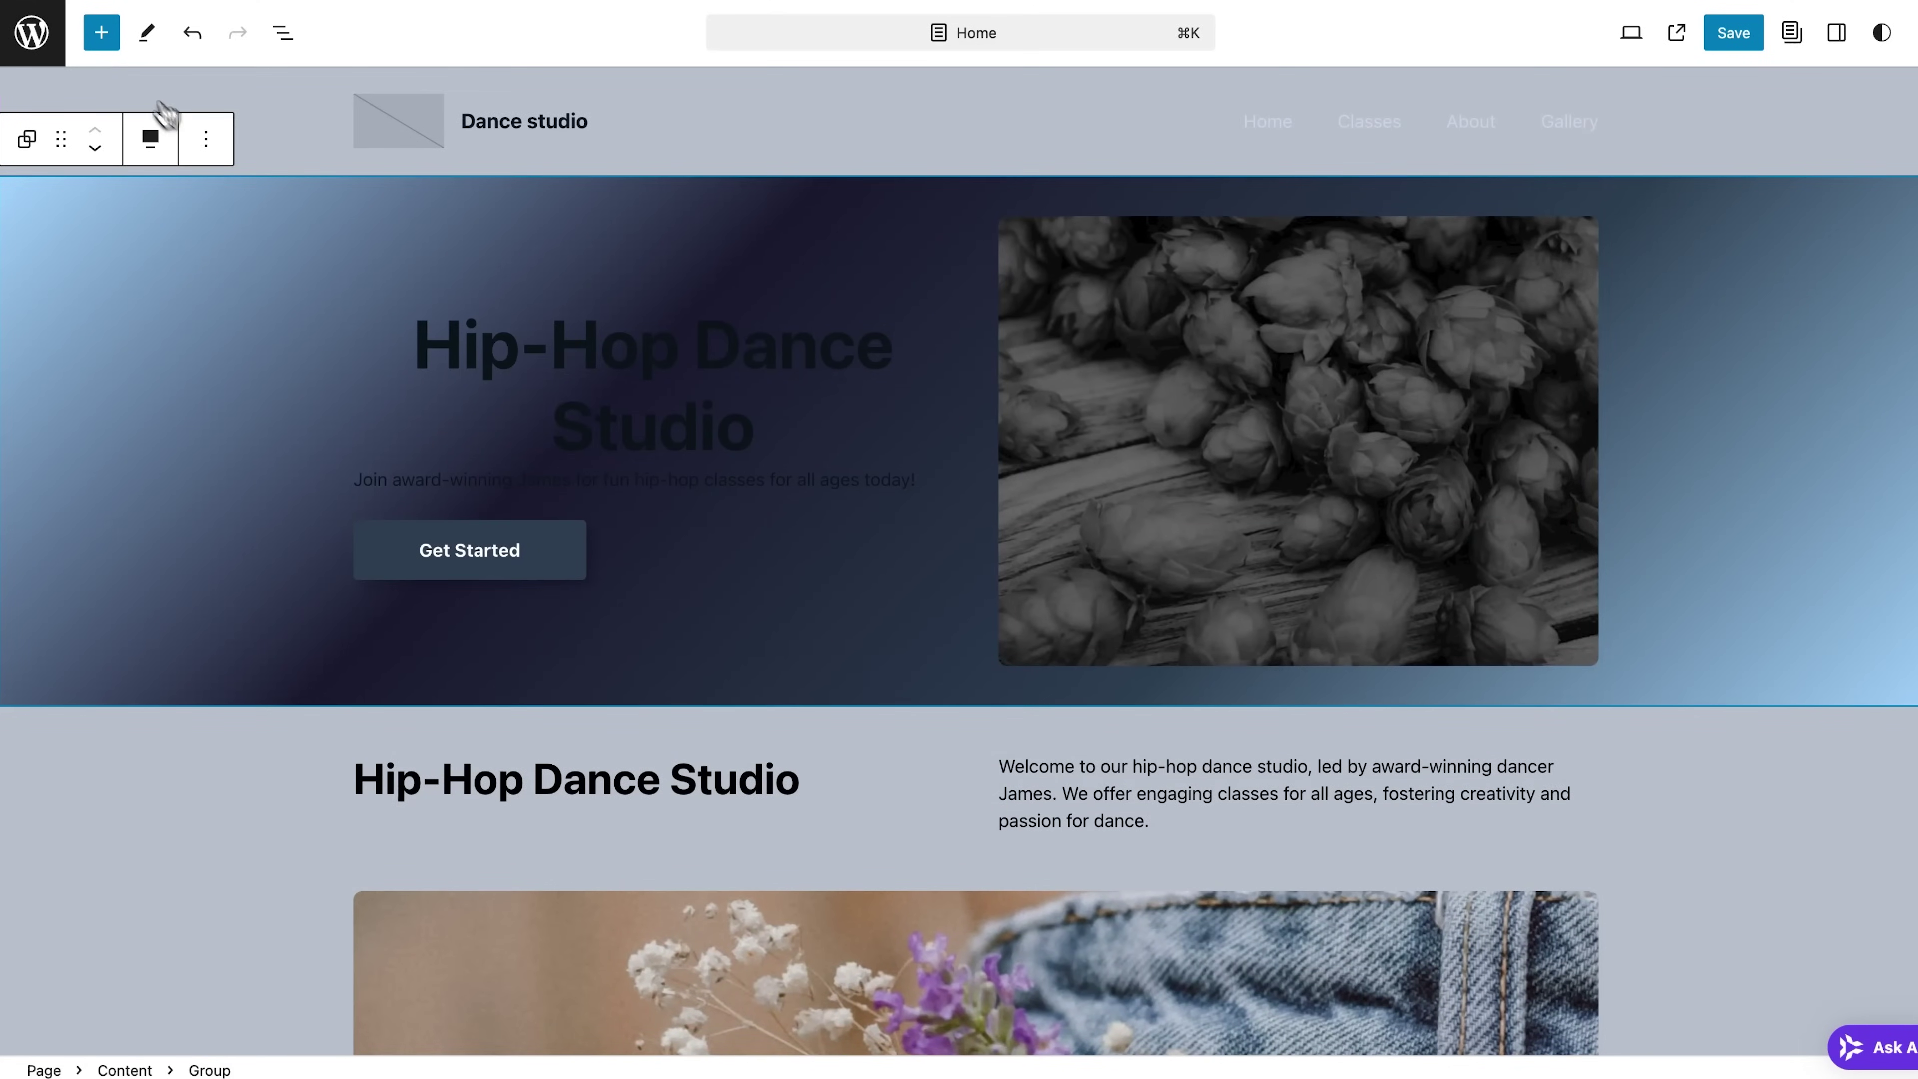
click(100, 38)
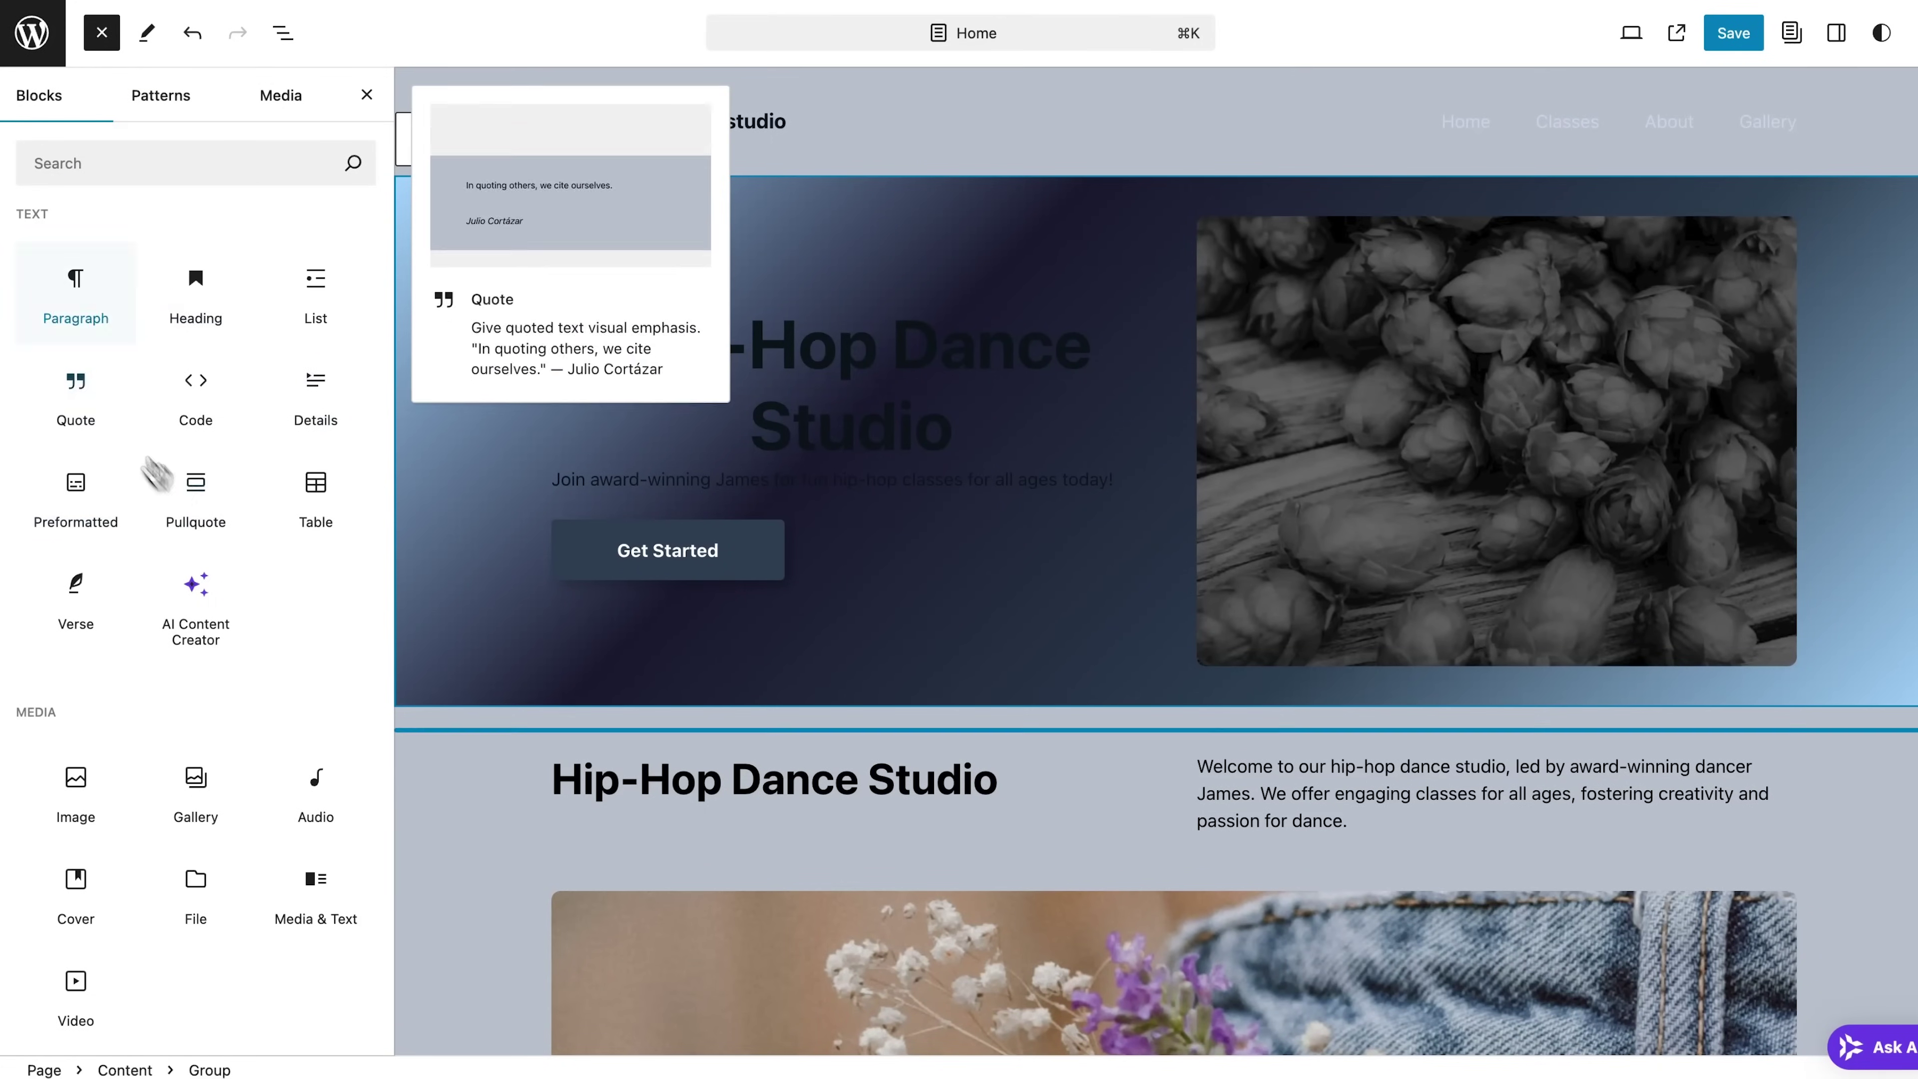
Insert a Pullquote block reading "Dance first. Think later. It's the natural order"
scroll(333, 646, down, 2)
scroll(336, 654, down, 12)
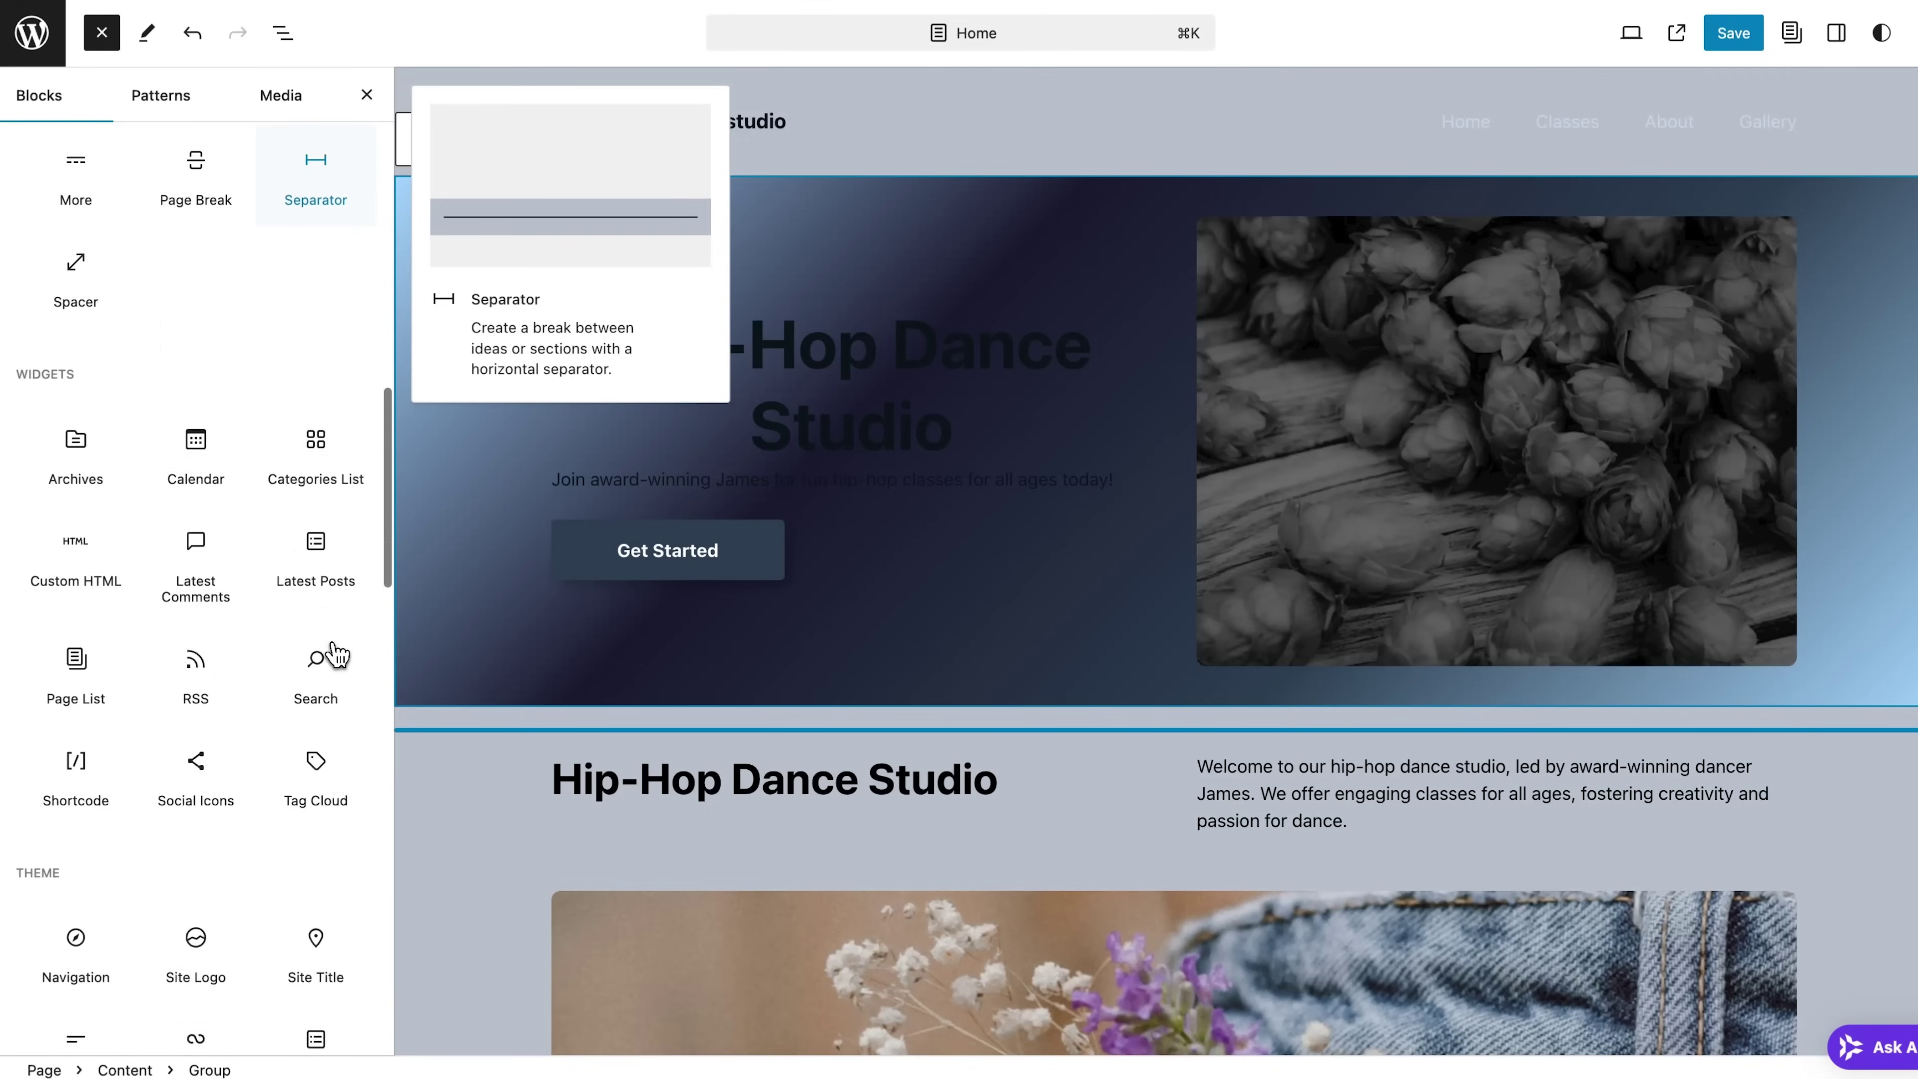
scroll(333, 652, down, 1)
scroll(330, 652, up, 15)
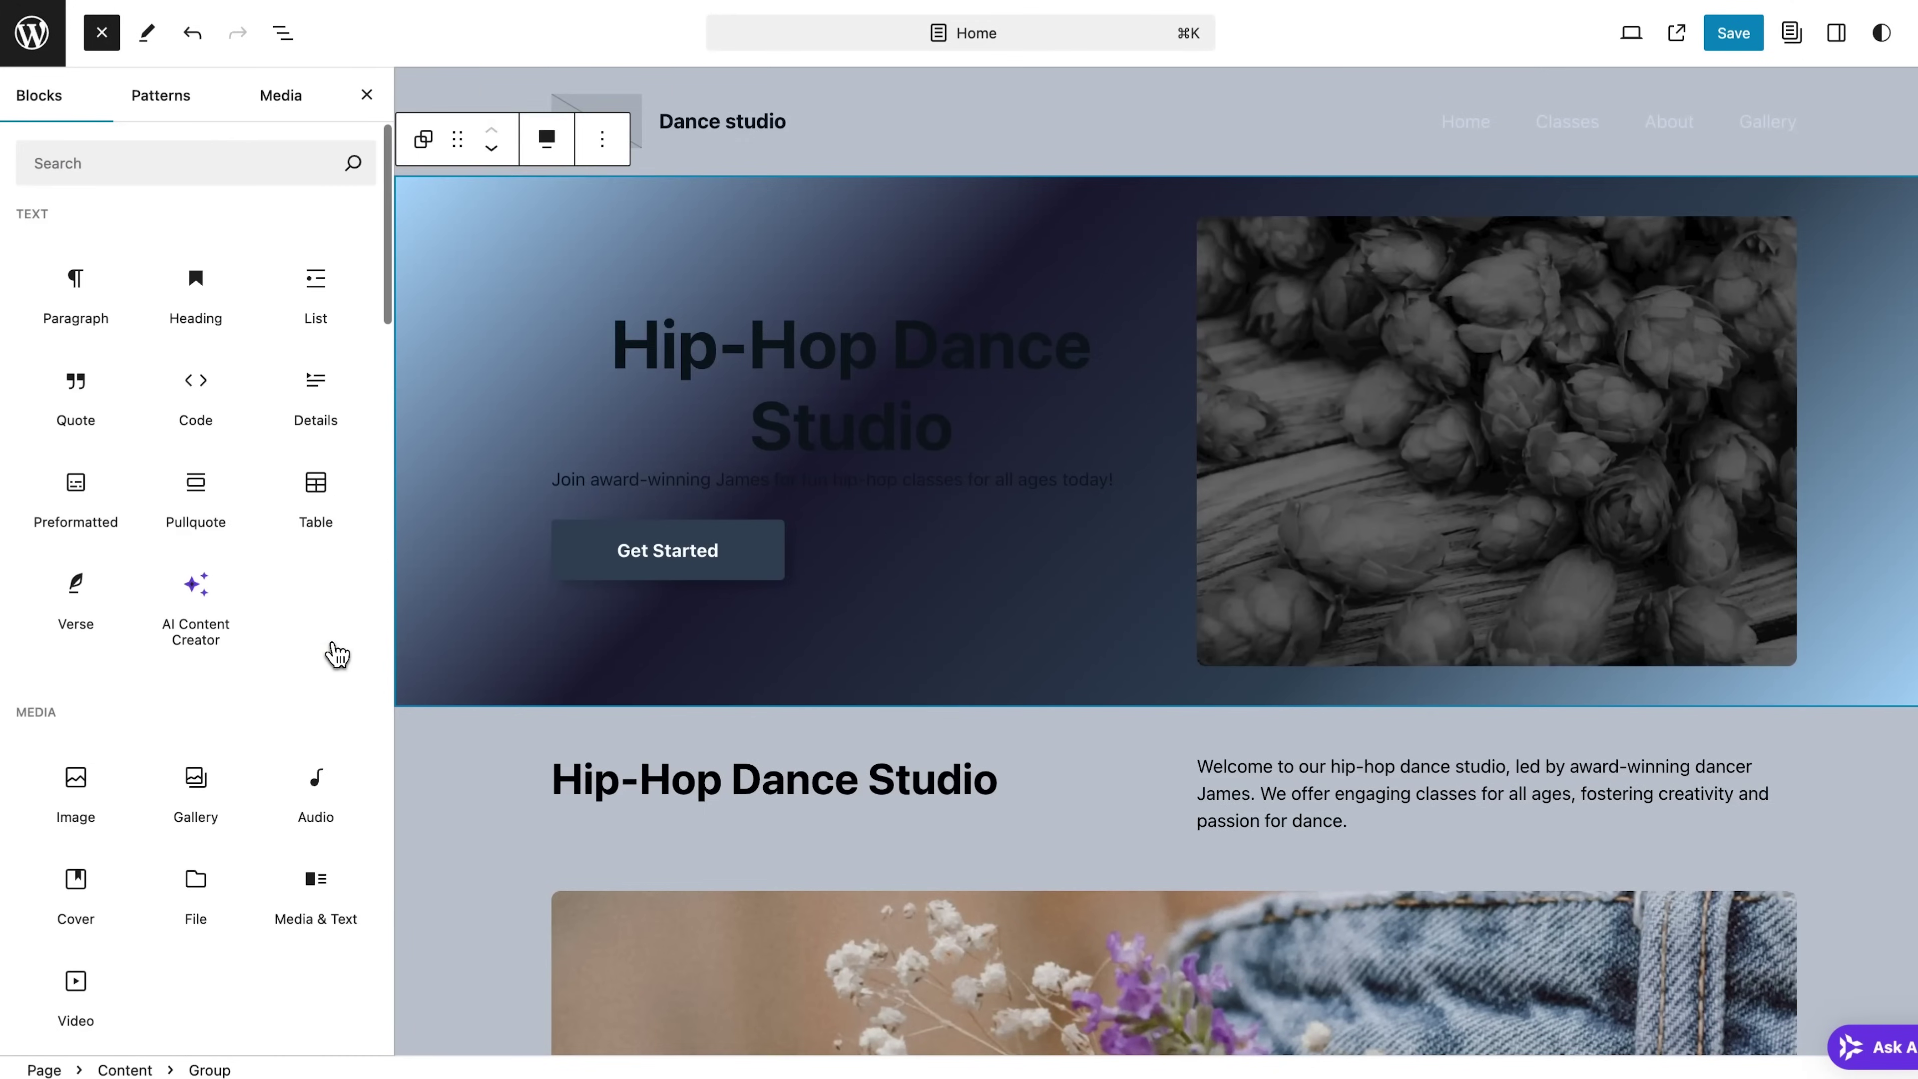
click(219, 501)
click(1021, 951)
text("Dance first. Think later. It’s the natural order" Samuel Beckett)
scroll(1021, 950, down, 3)
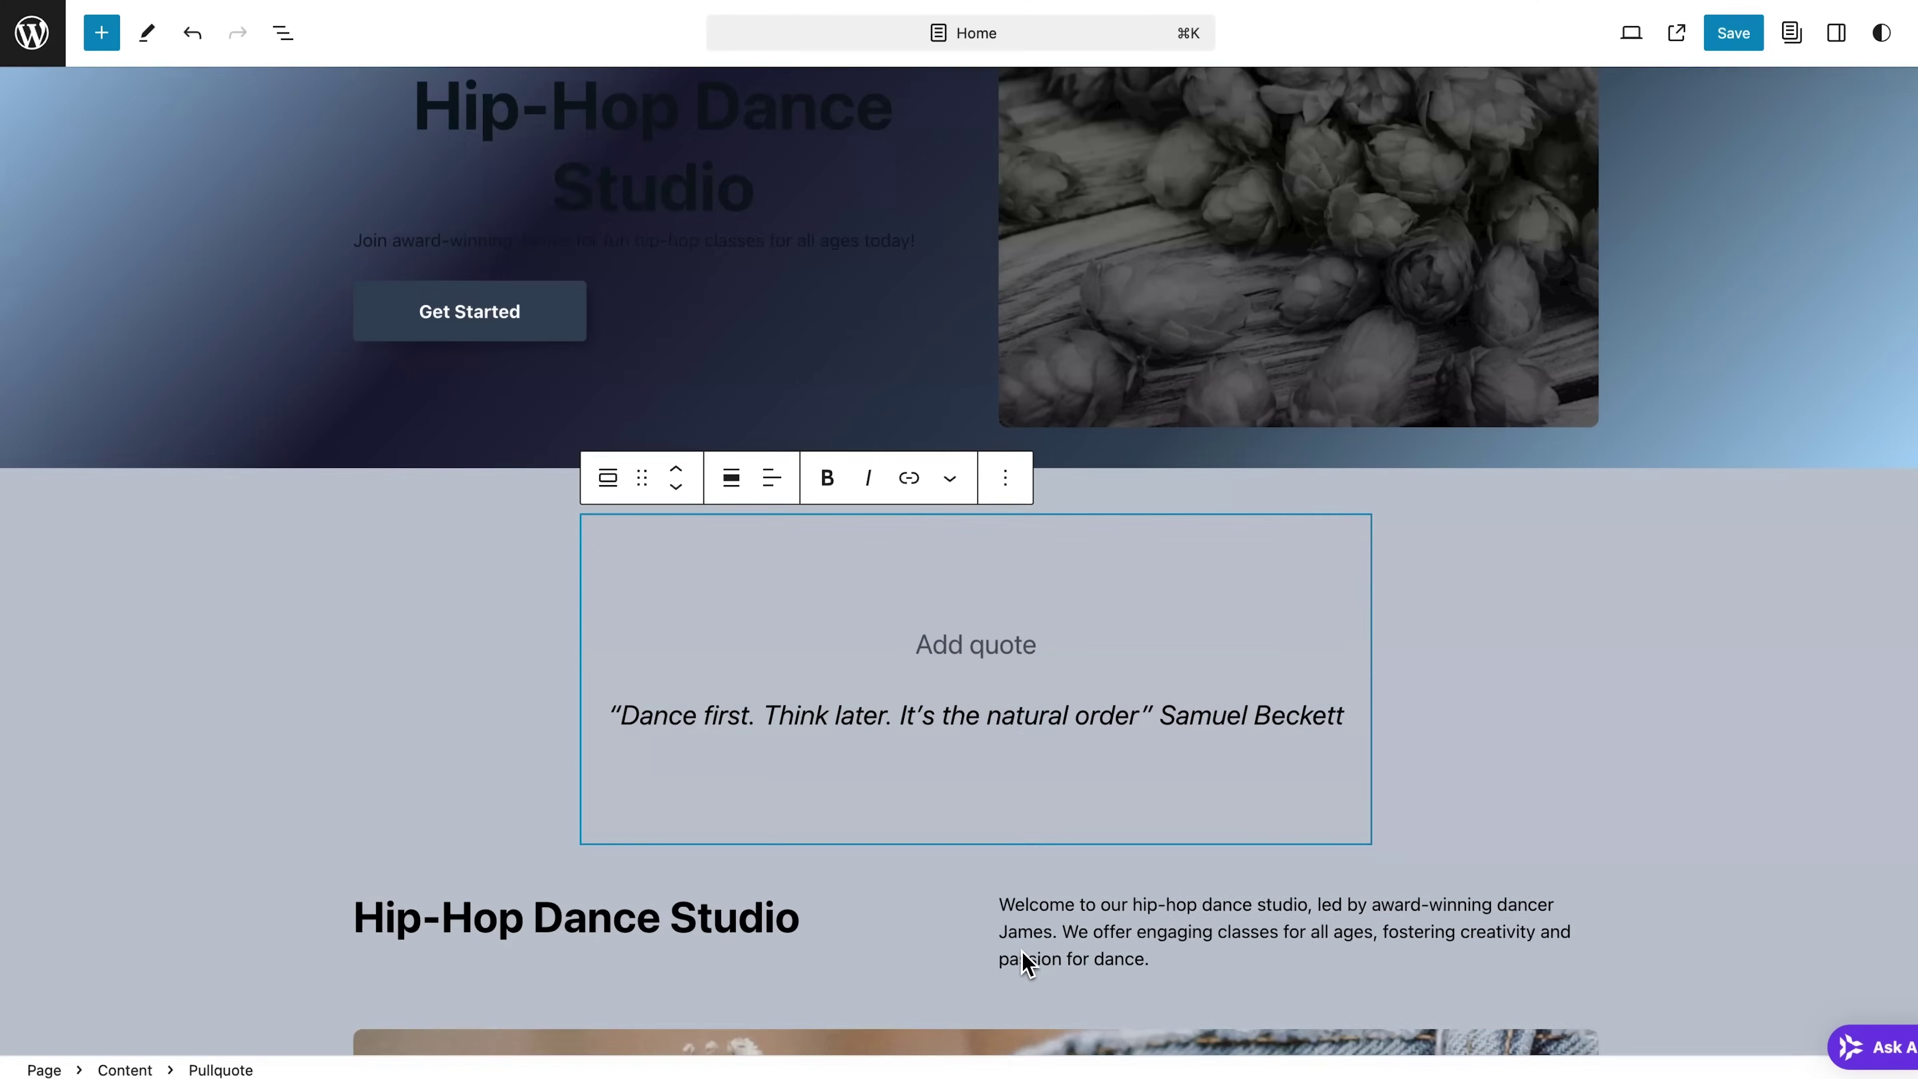
Add a Video block containing the uploaded dance class video from the Media Library
click(101, 33)
scroll(281, 622, down, 5)
scroll(222, 891, down, 4)
scroll(151, 680, up, 1)
click(81, 548)
click(948, 861)
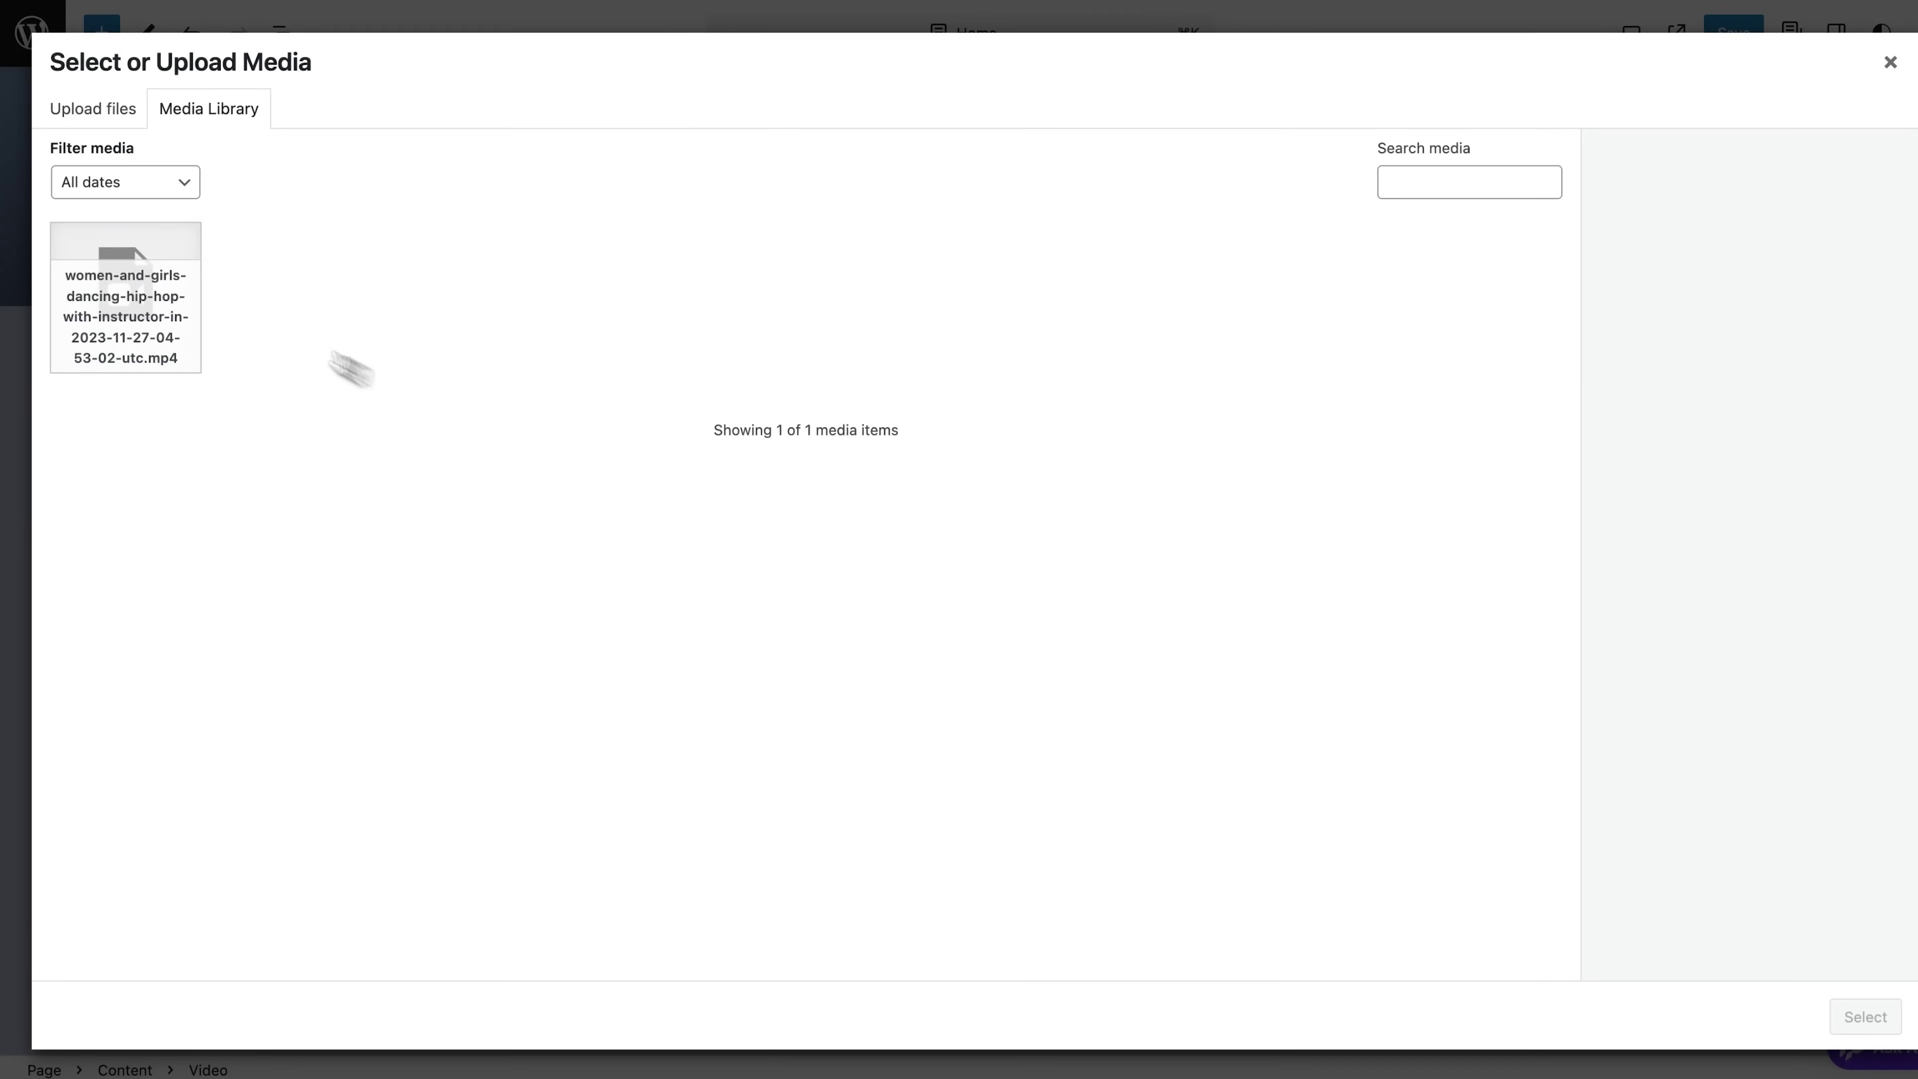
click(125, 302)
click(1865, 1016)
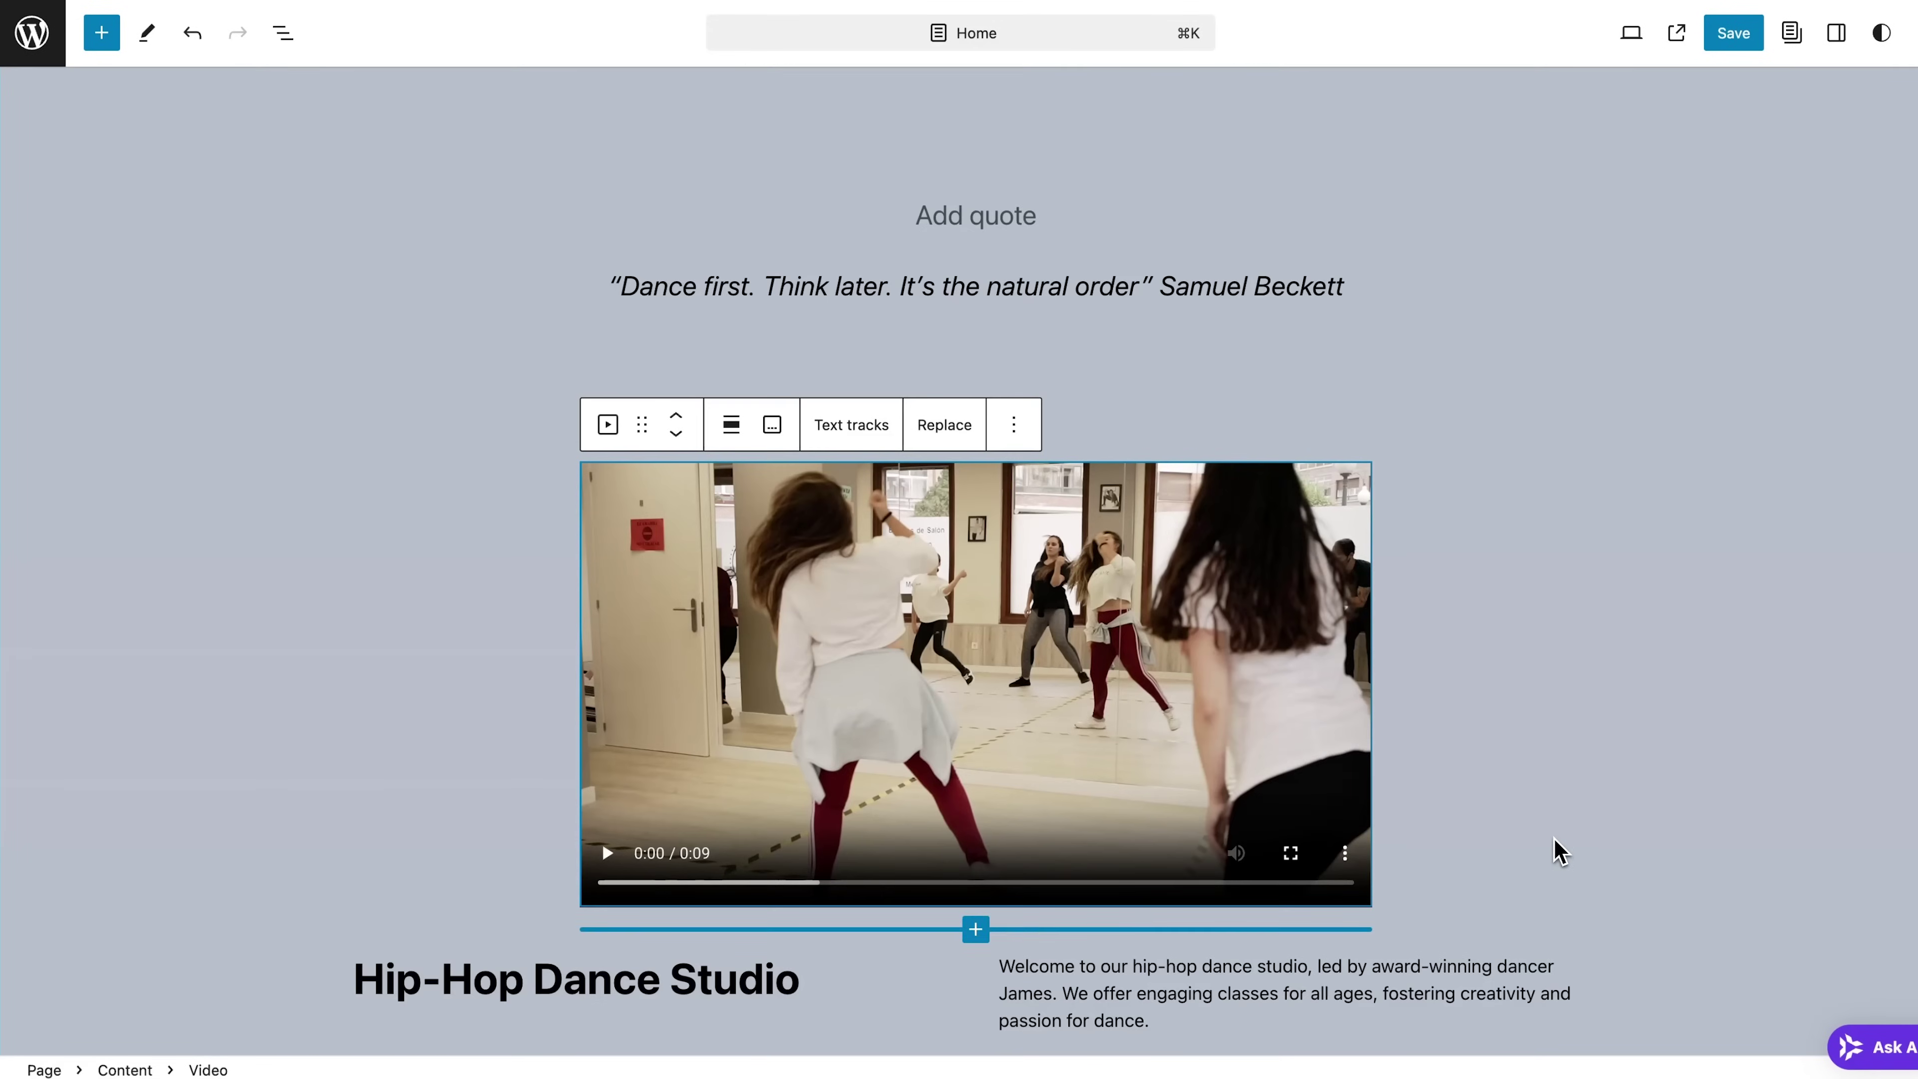
click(1560, 851)
scroll(1560, 851, down, 1)
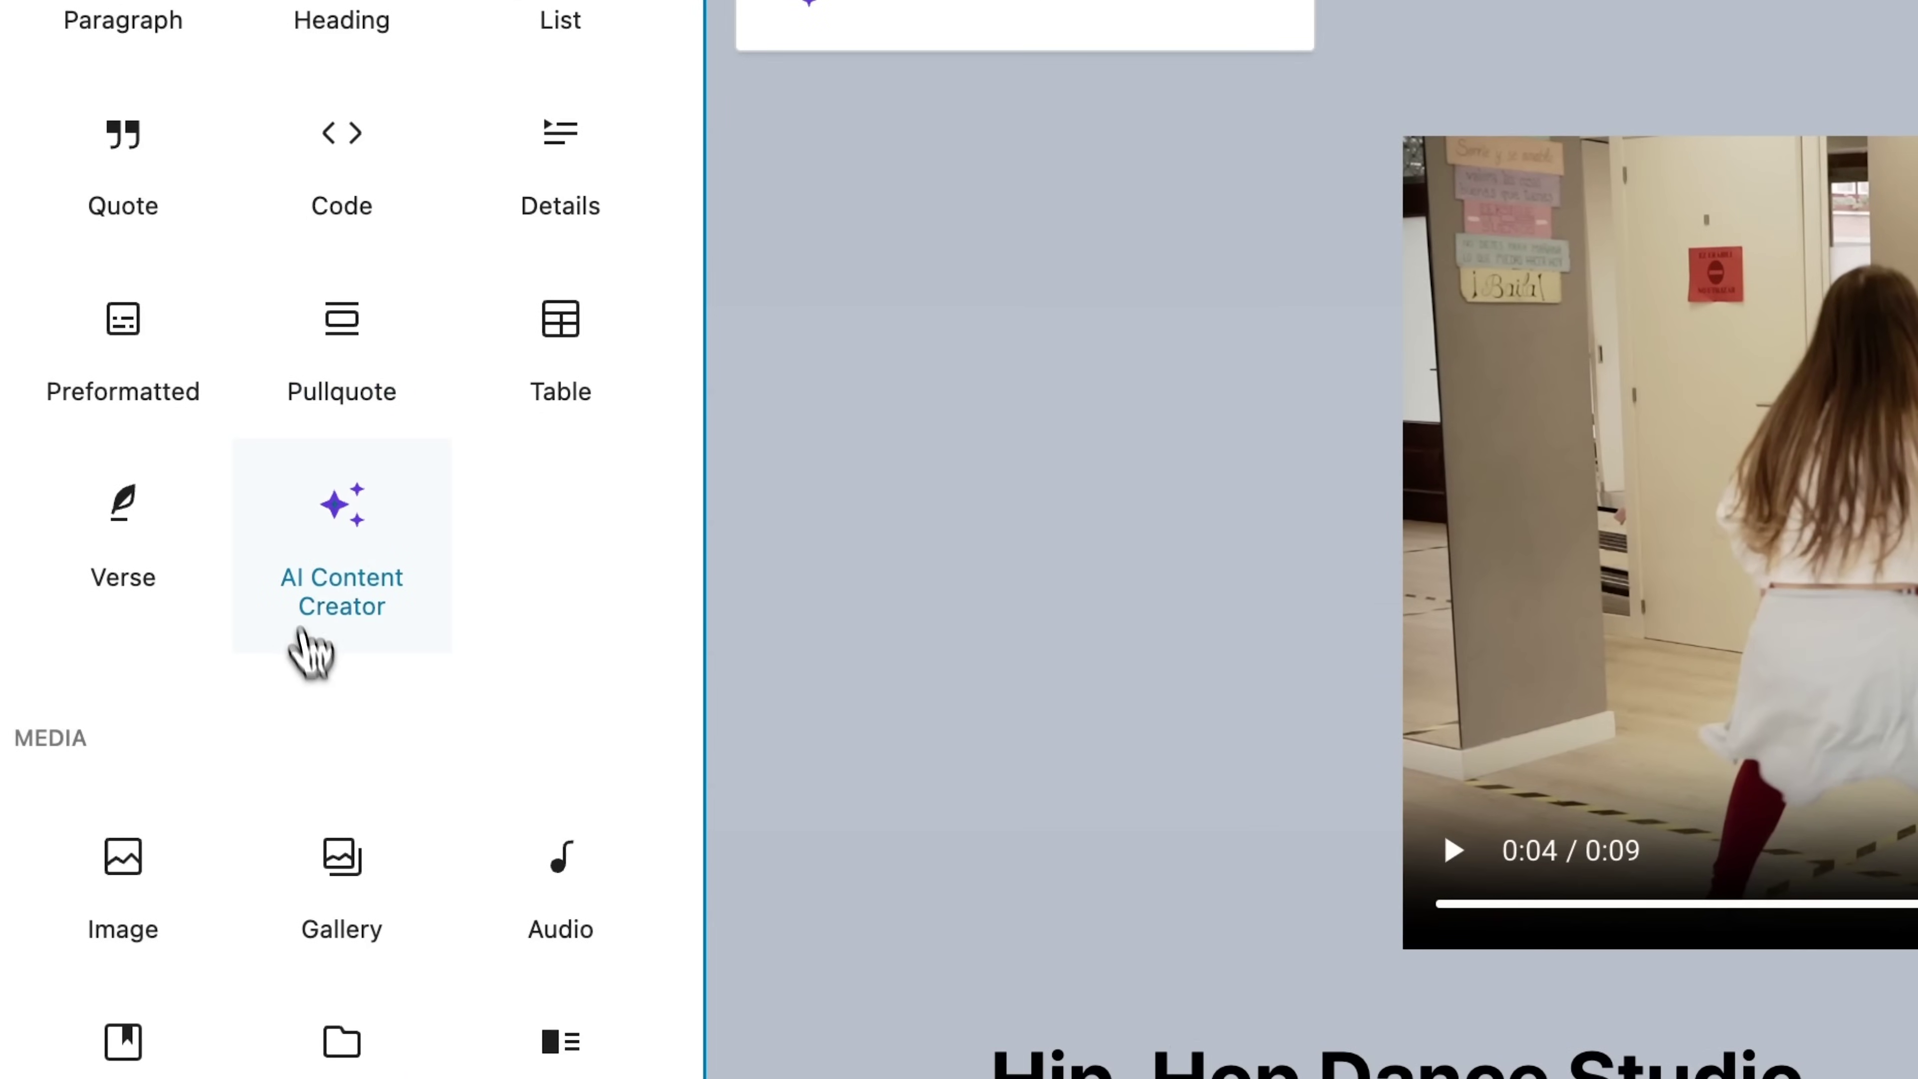
Add an AI Content Creator block and paste the topic on hip-hop's health and social benefits
click(346, 599)
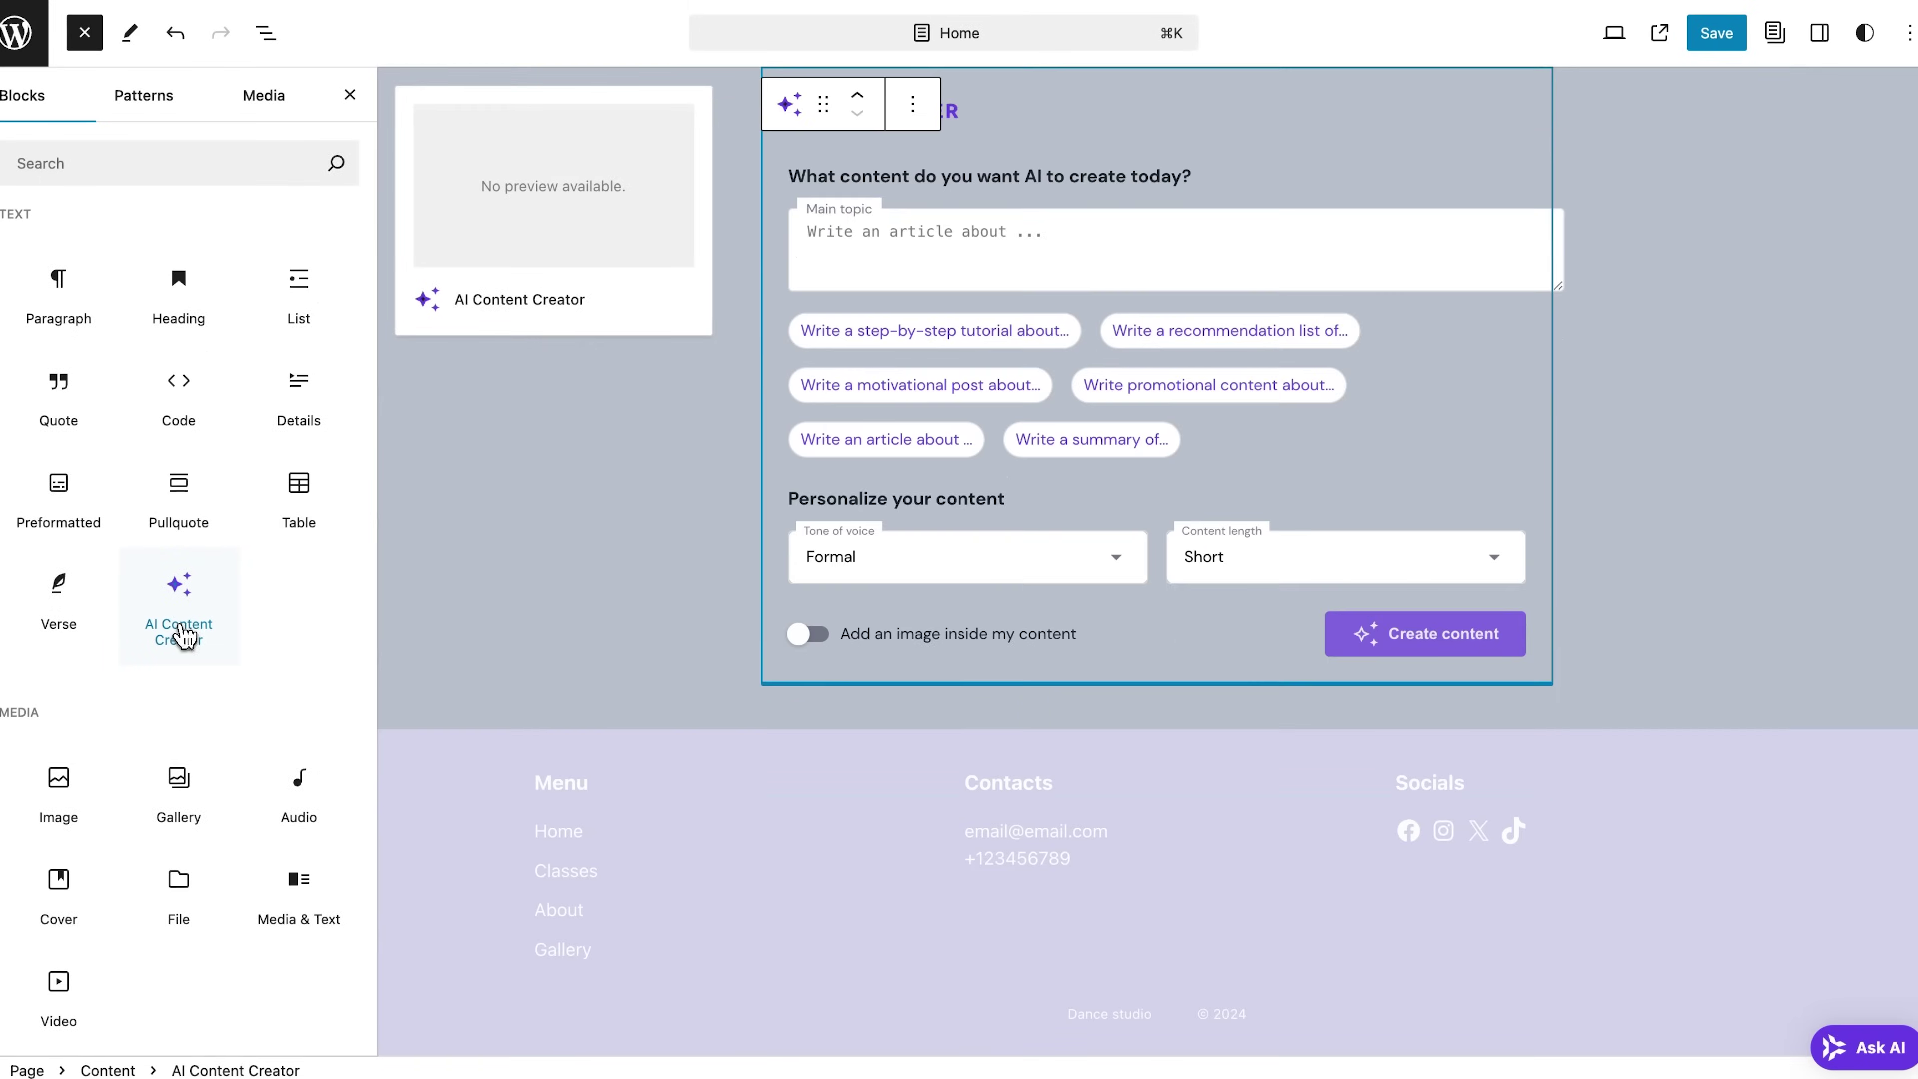
scroll(921, 355, up, 3)
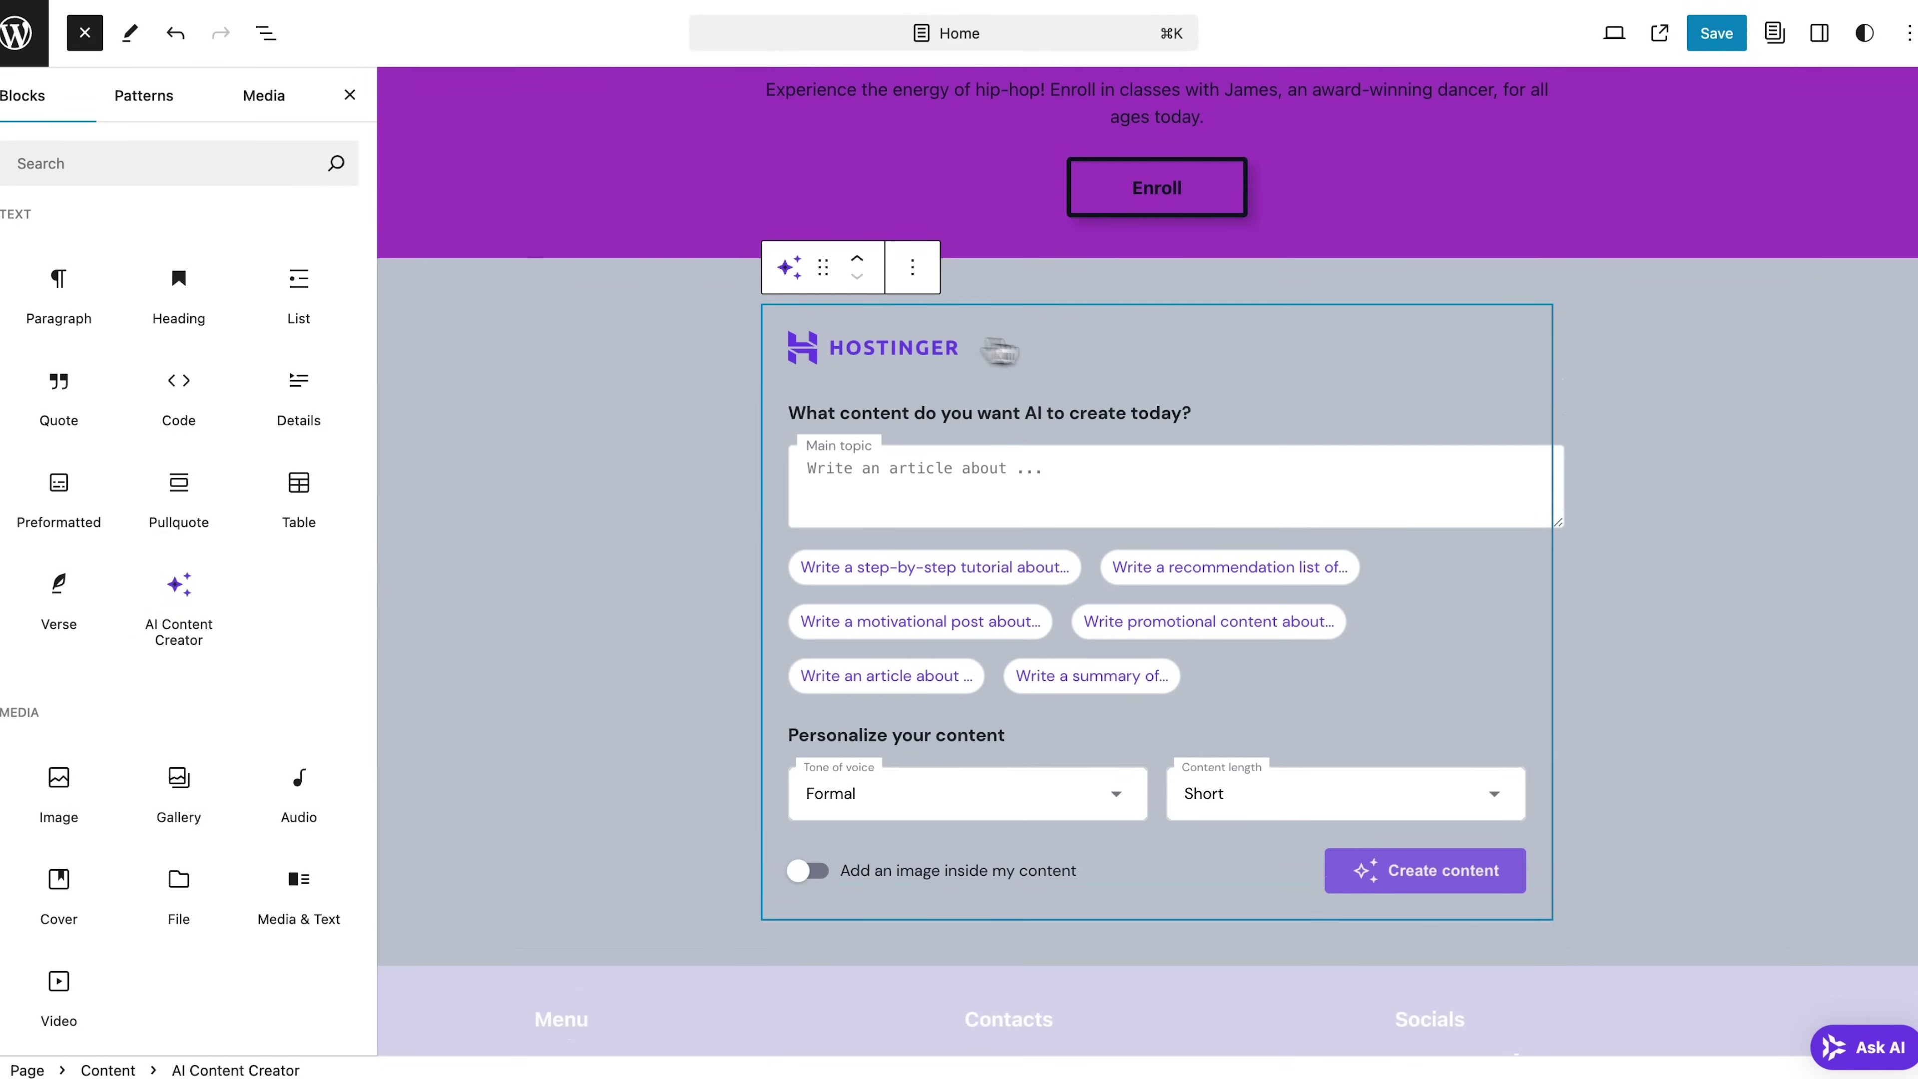
click(1352, 469)
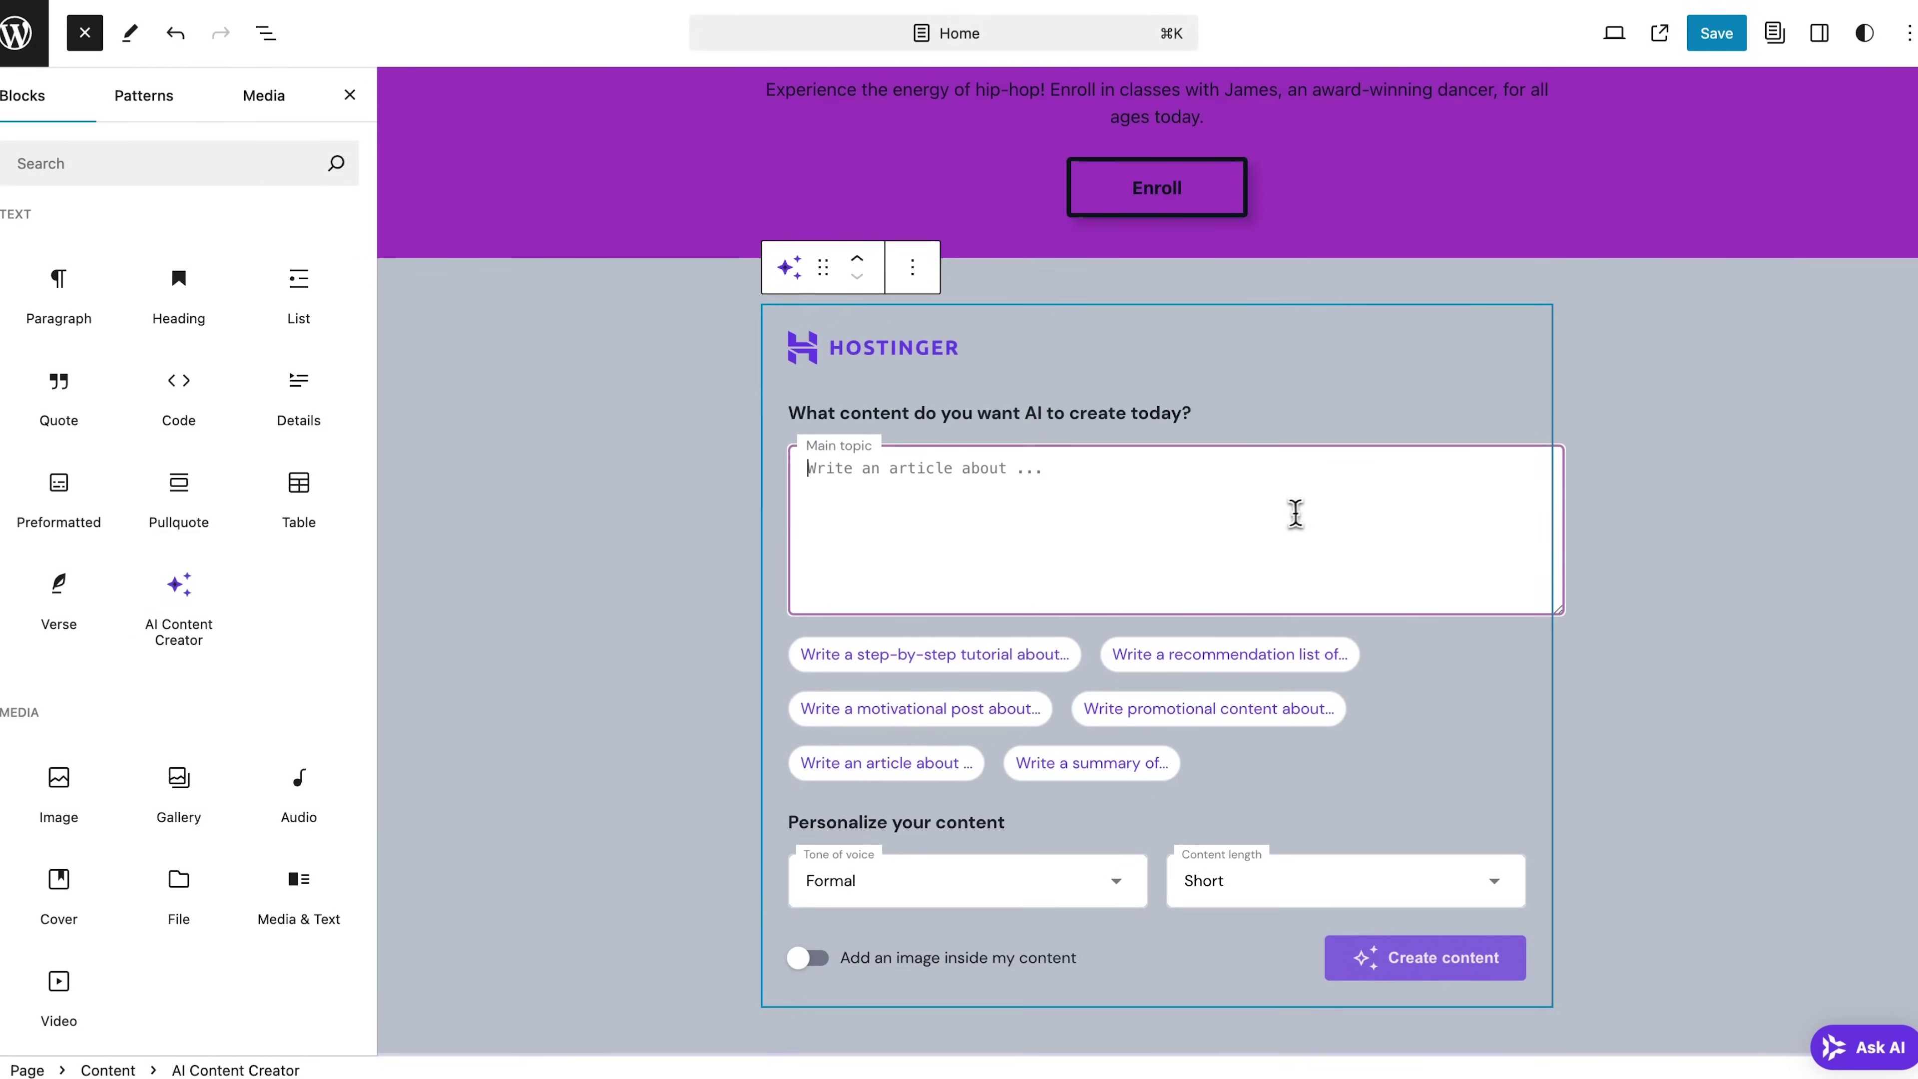
text(How hip-hop dance can improve your health and well-being. It's also super fun, and you can make new friends)
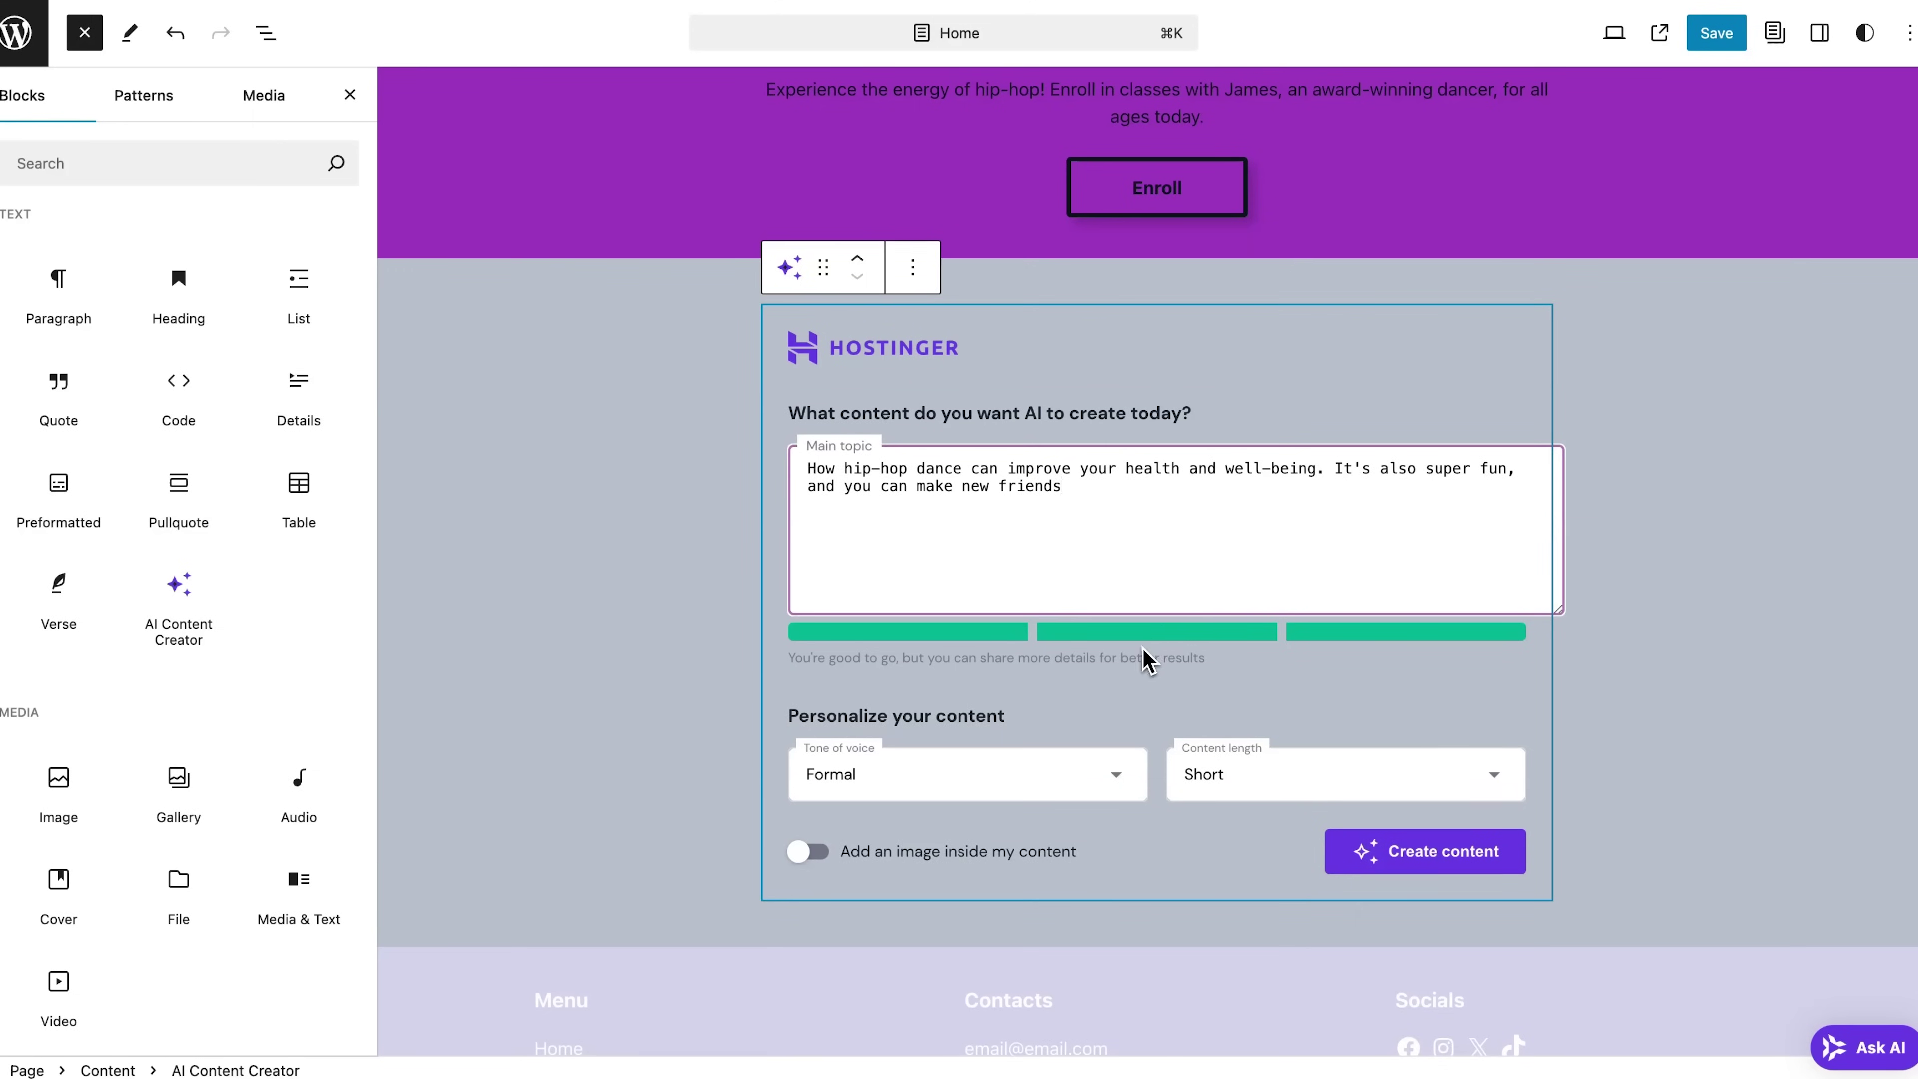
scroll(1144, 655, down, 2)
Set content length to Medium and tone to Trustworthy, then generate the article
click(1371, 714)
click(1383, 816)
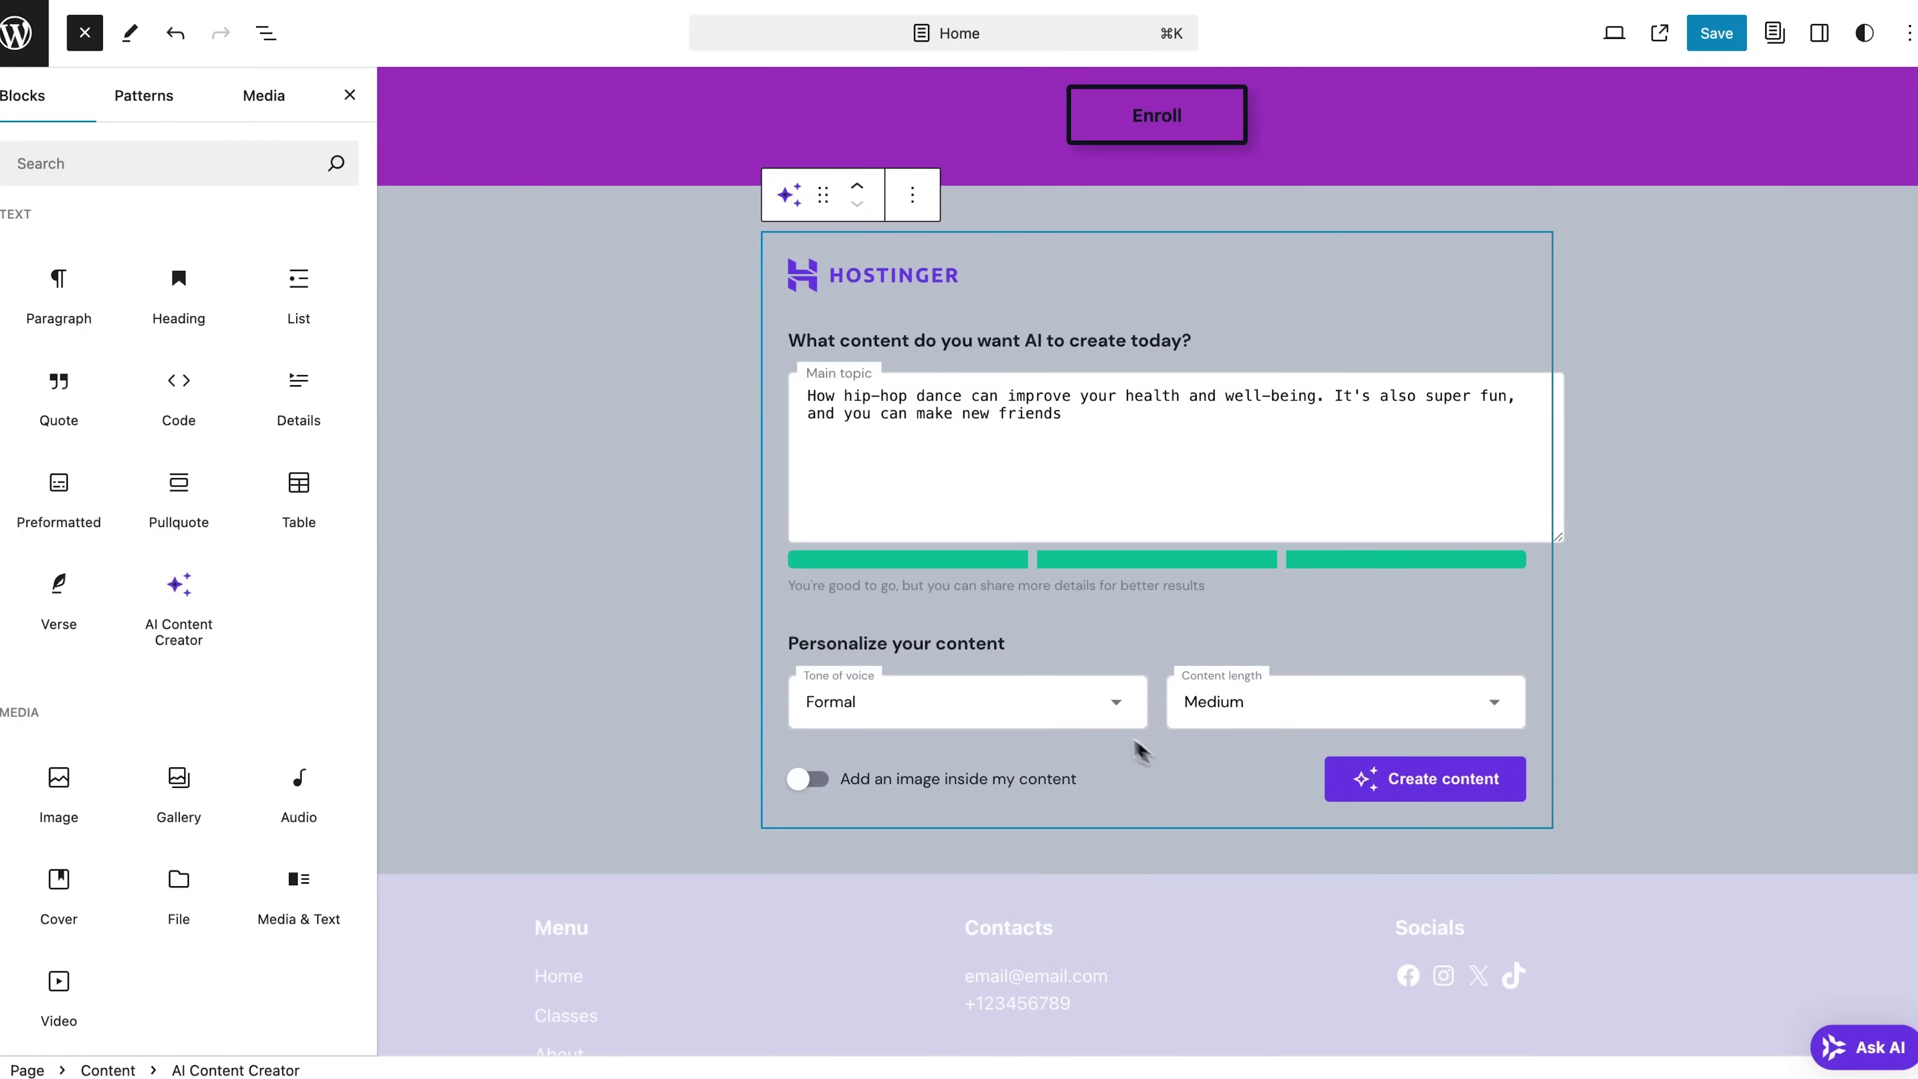
click(1116, 718)
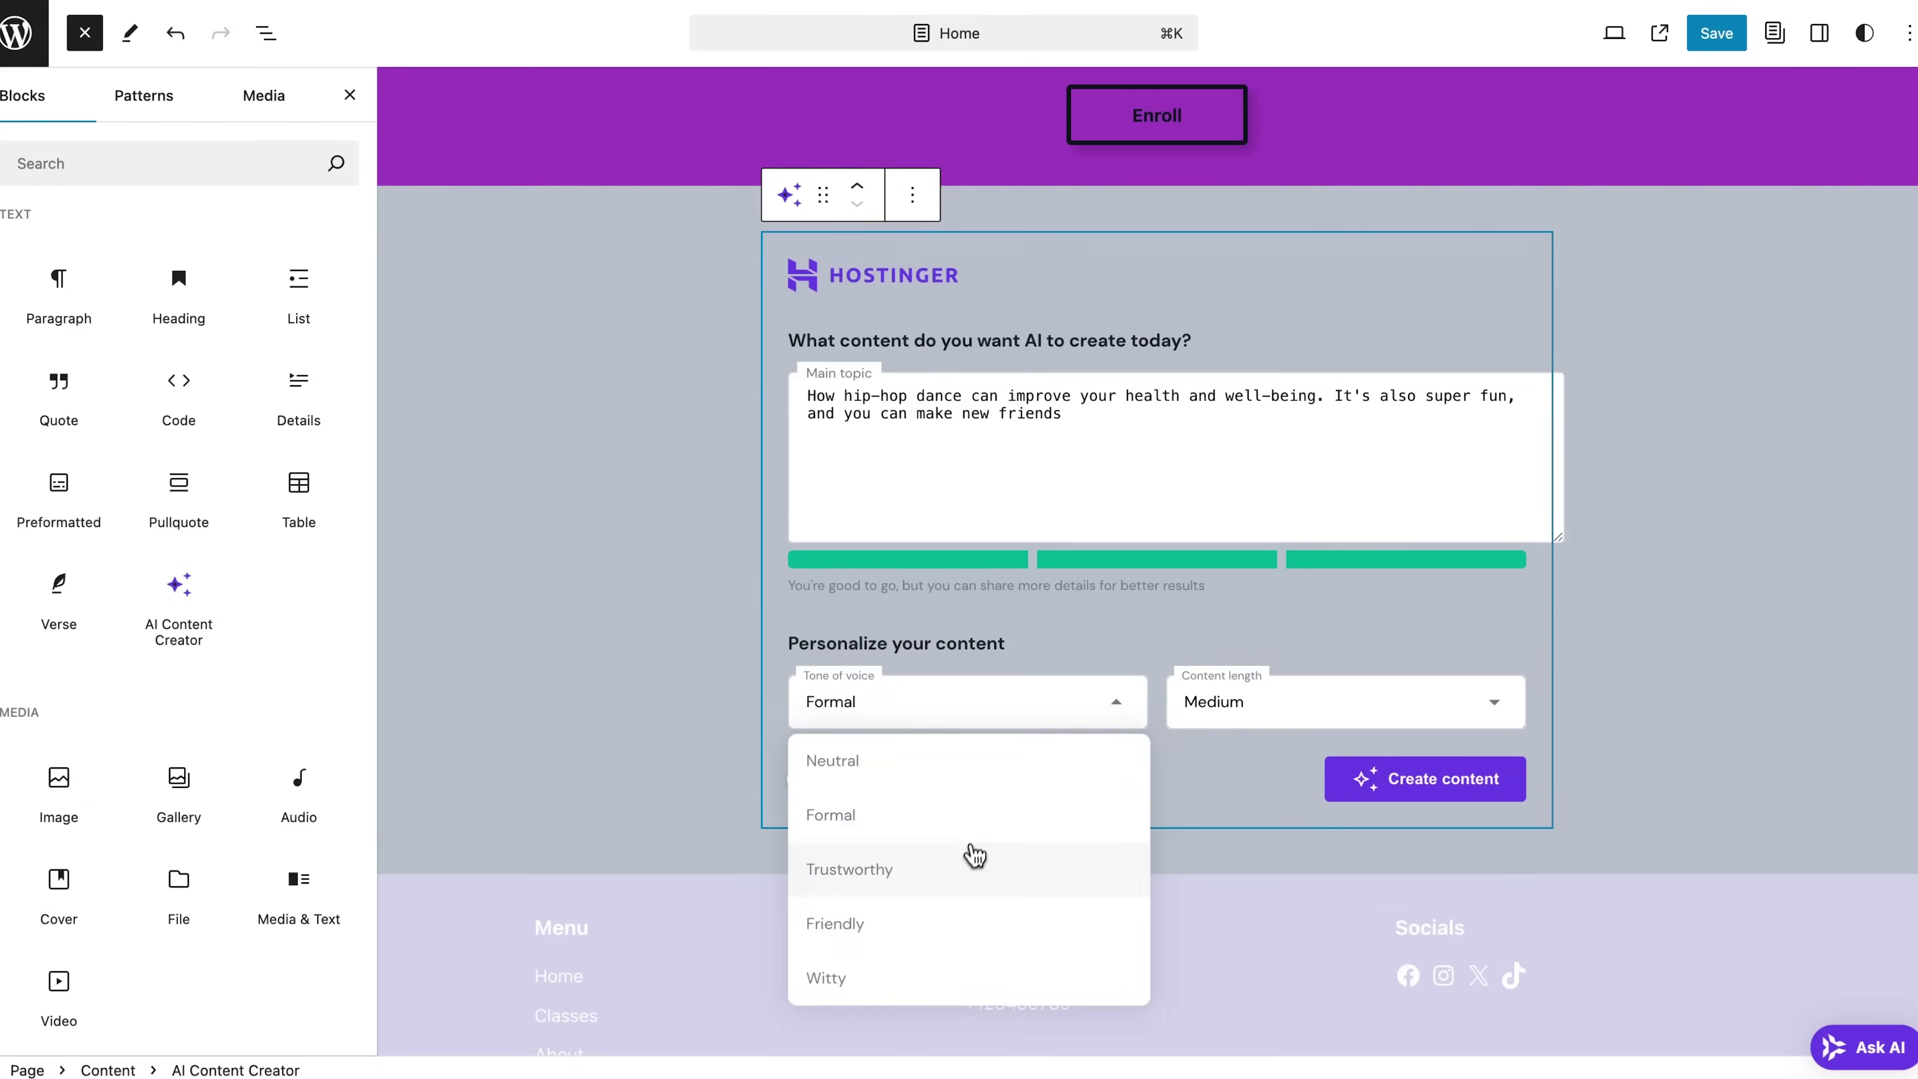
click(972, 859)
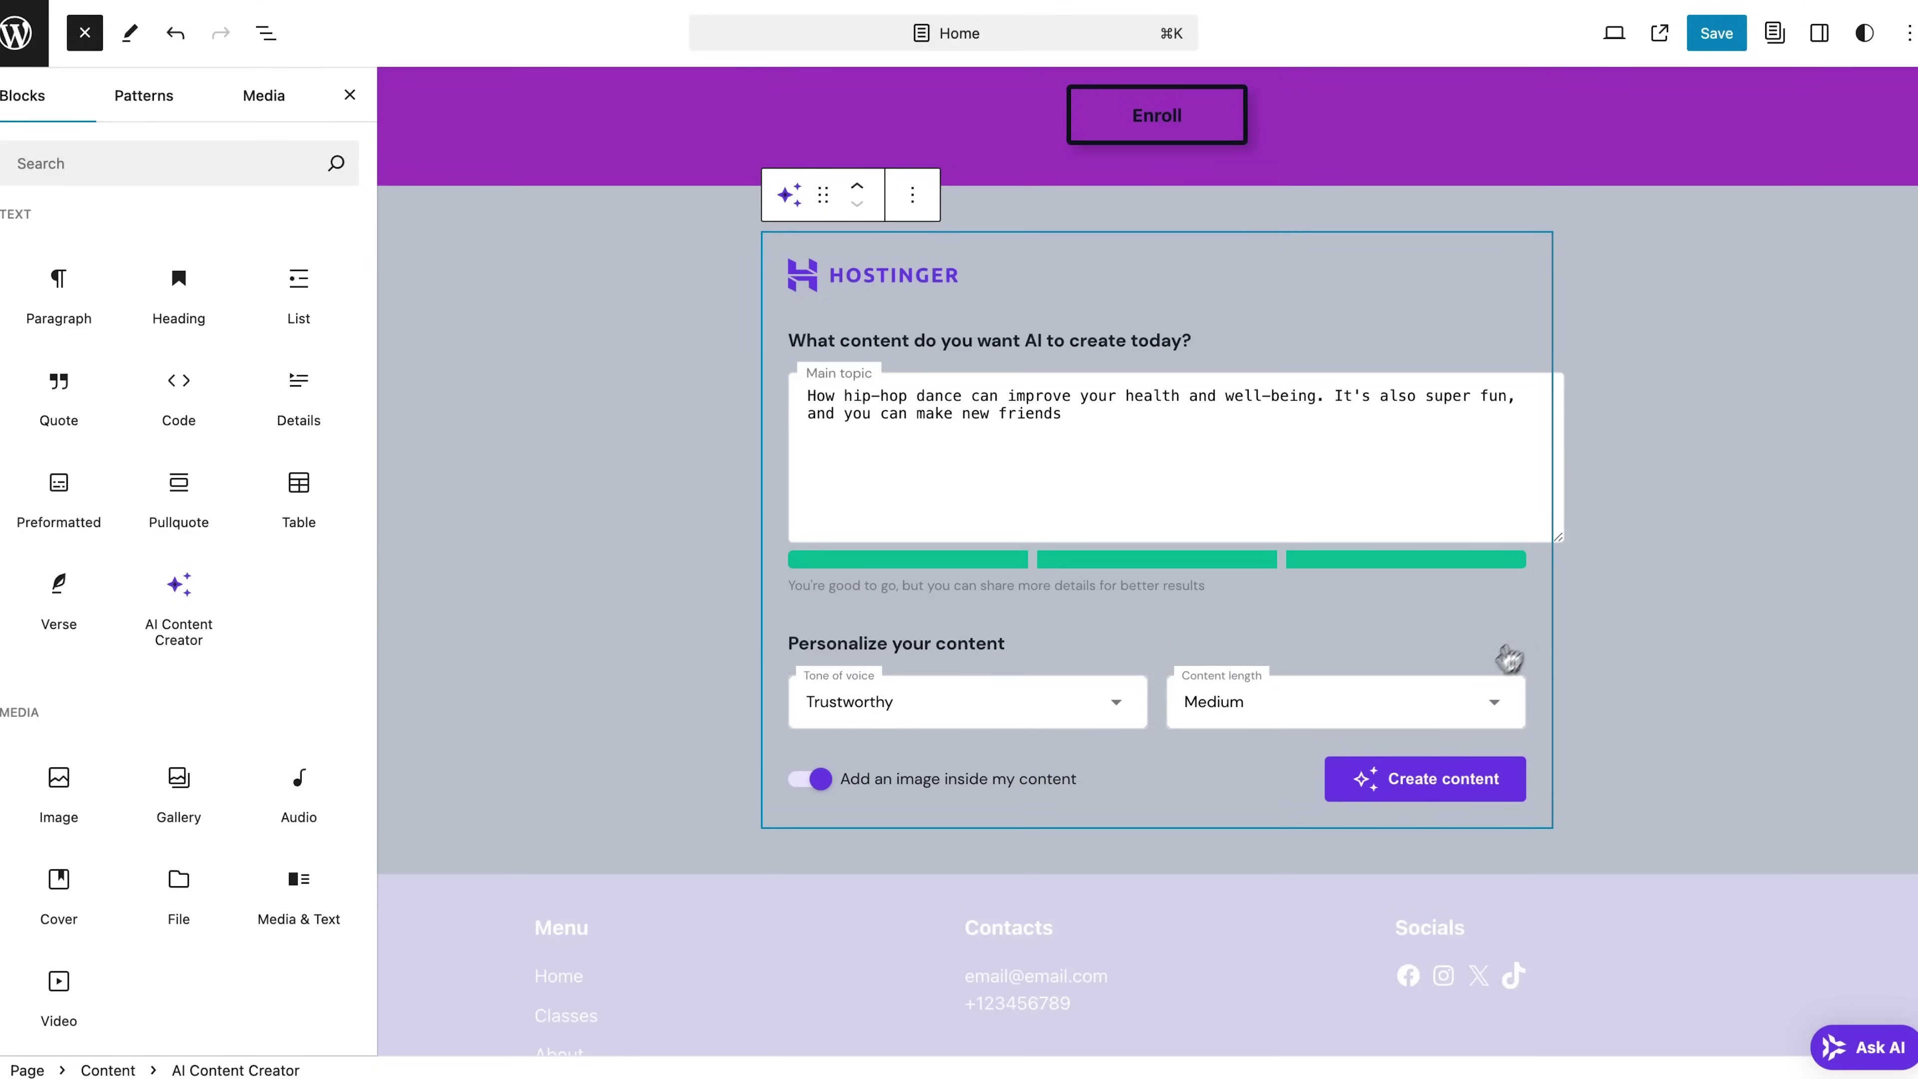
click(1407, 807)
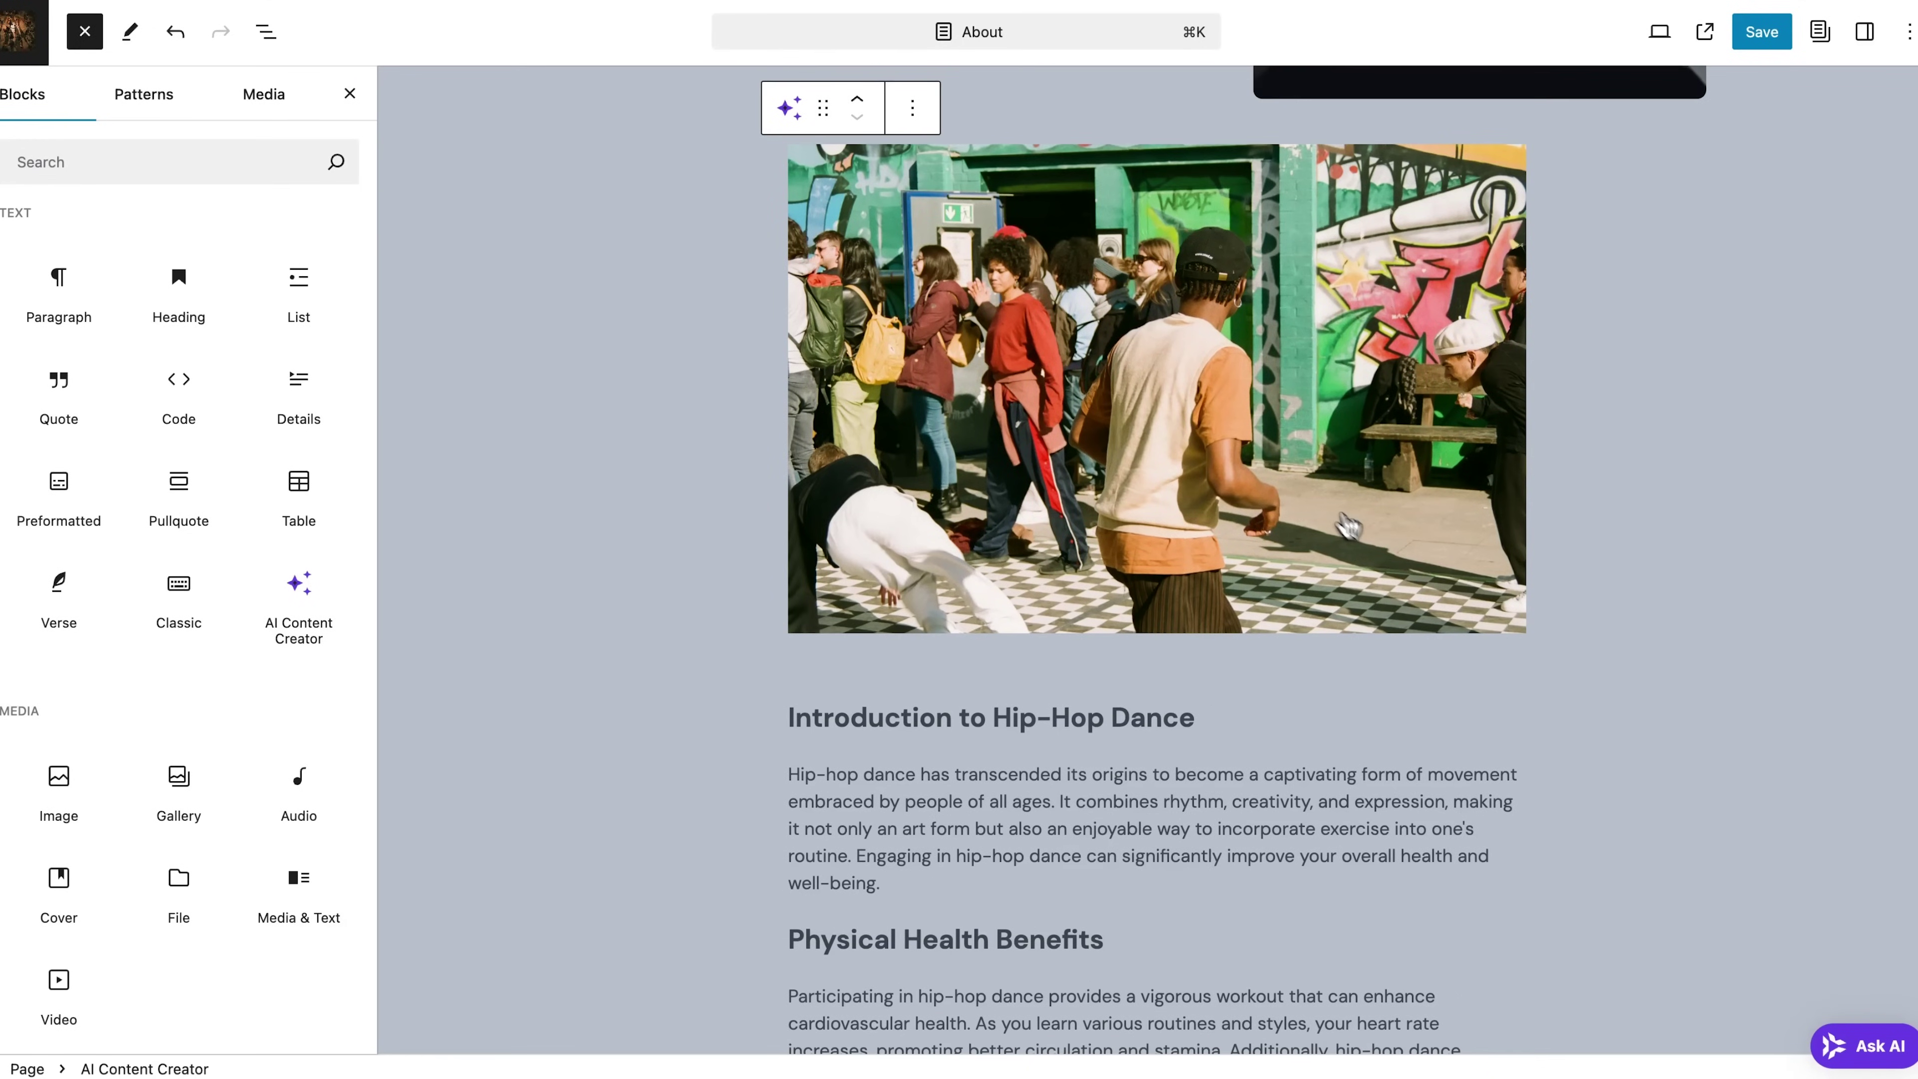
Scroll back up through the generated hip-hop health article
scroll(1692, 747, up, 2)
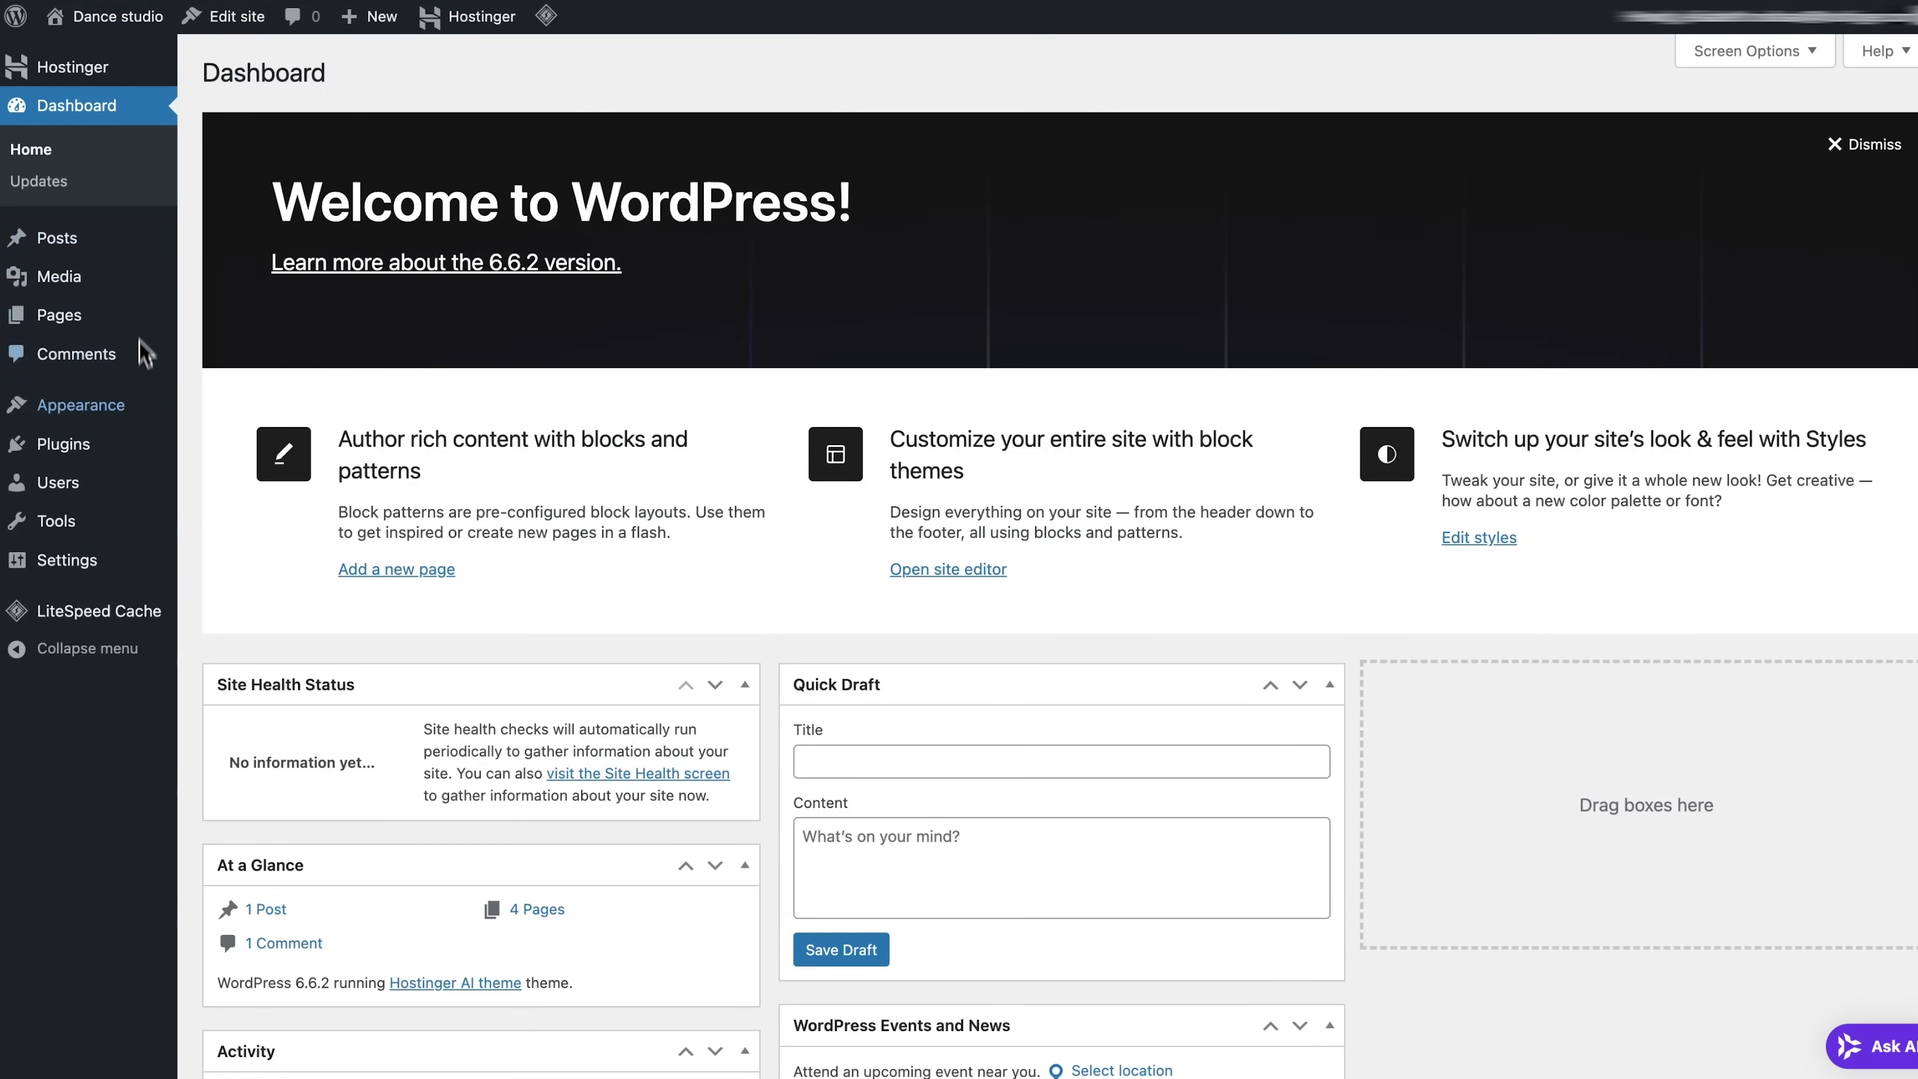
In Hostinger's AI Content Creator, choose Pages, add Formal as a tone, and set Medium length
mouse_move(143, 404)
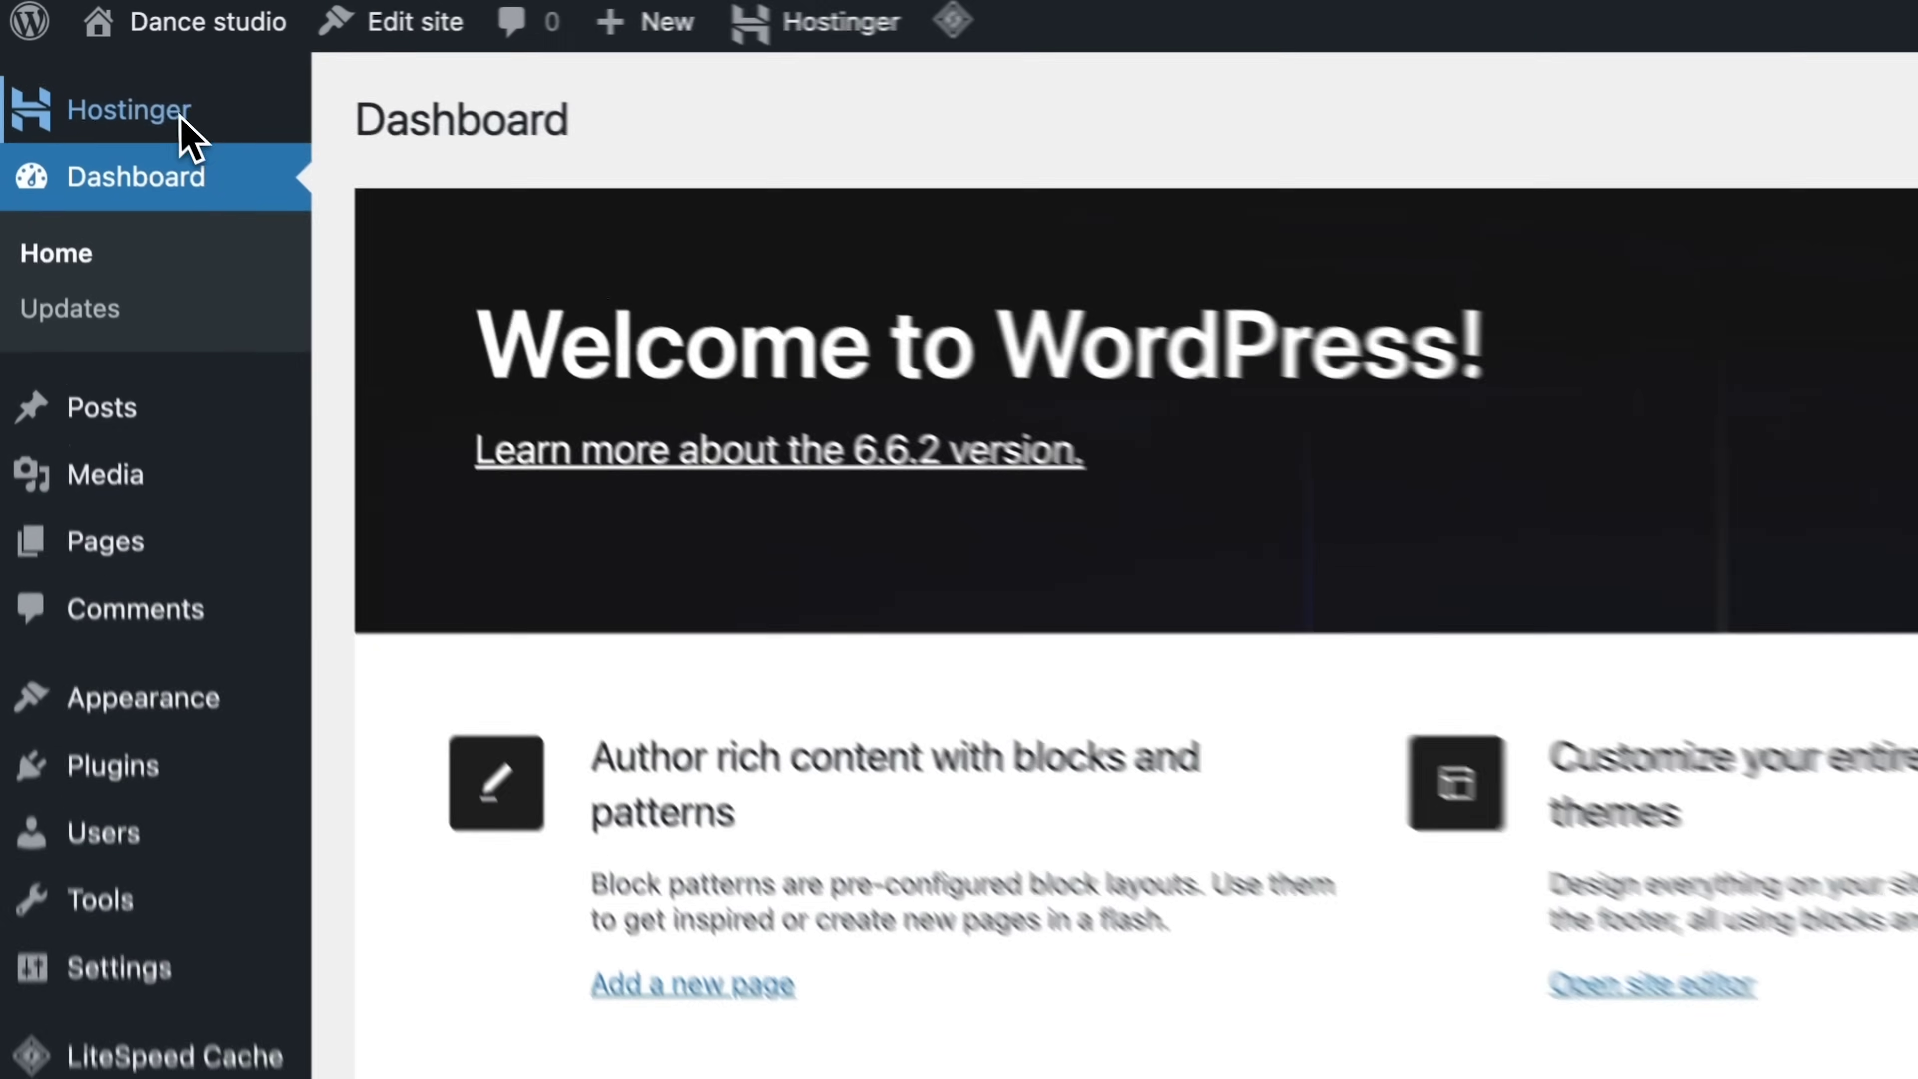
mouse_move(125, 71)
click(248, 134)
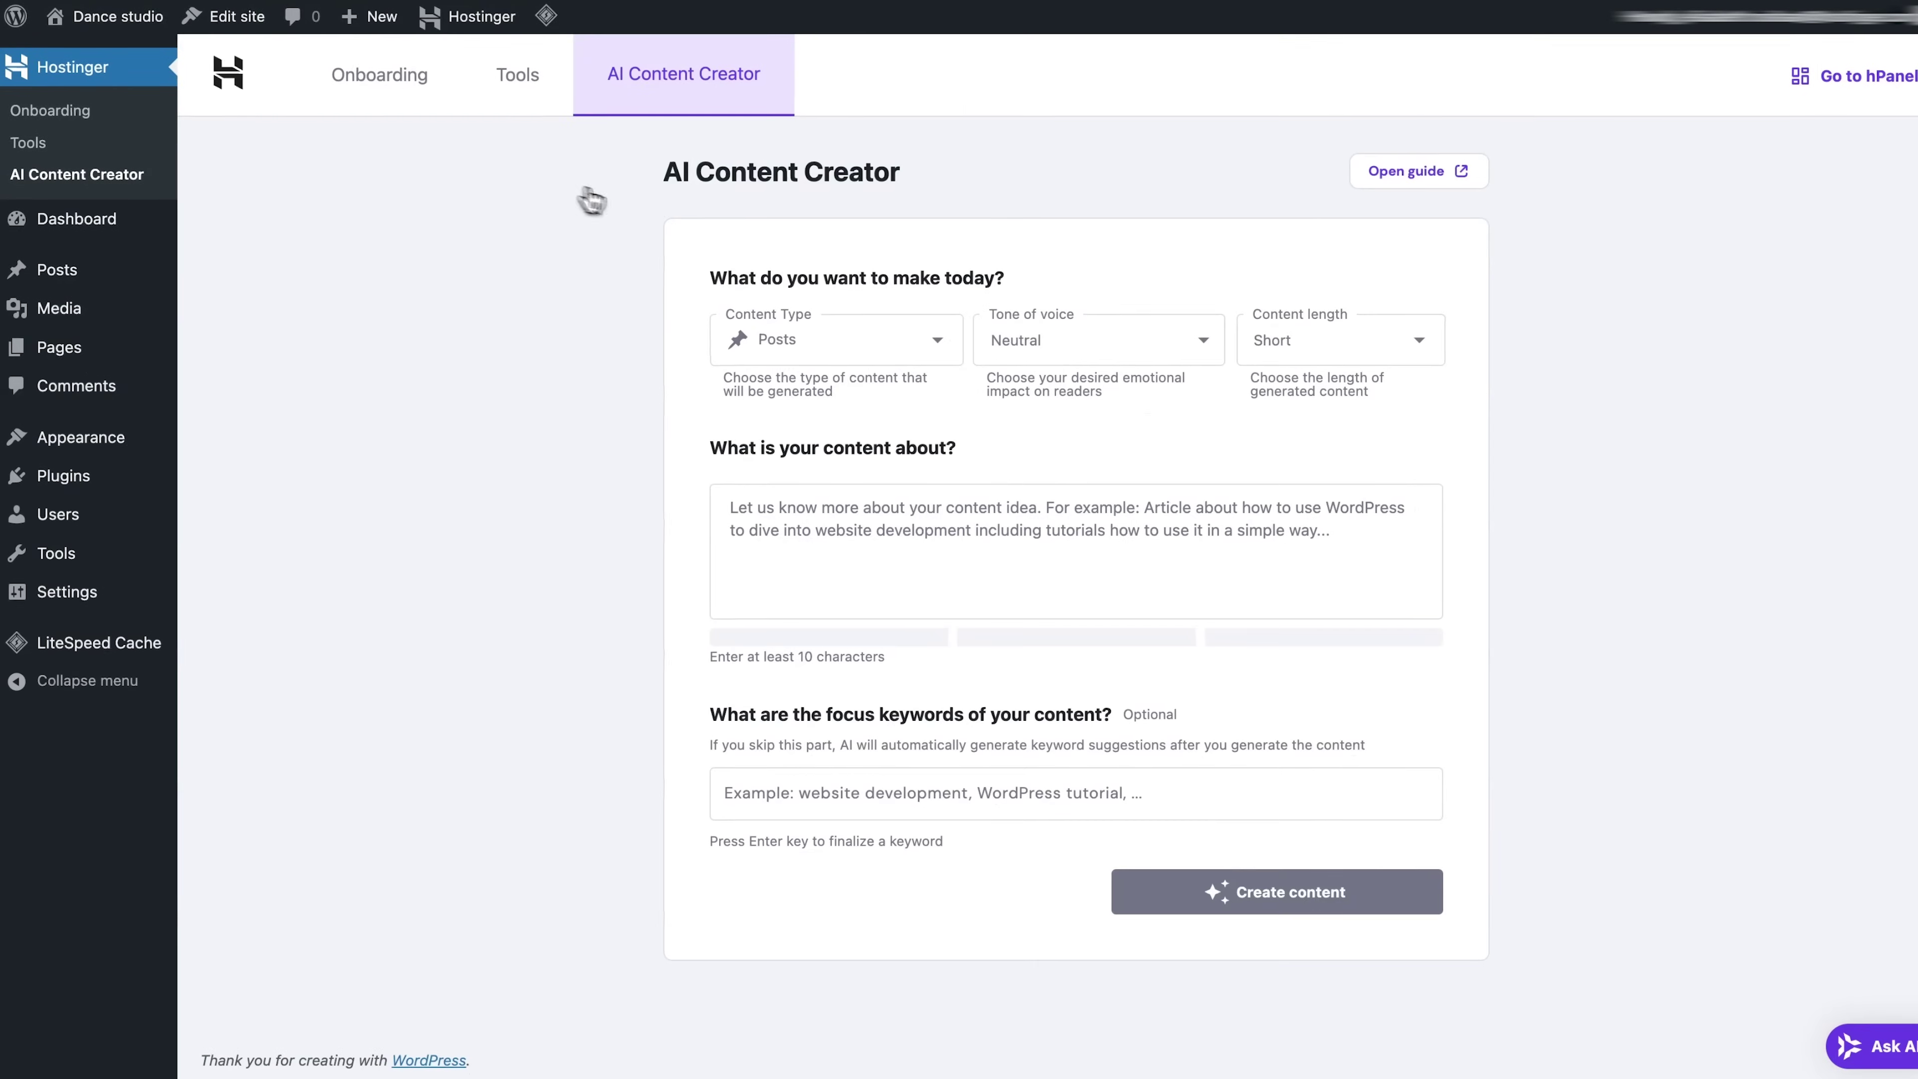
click(960, 365)
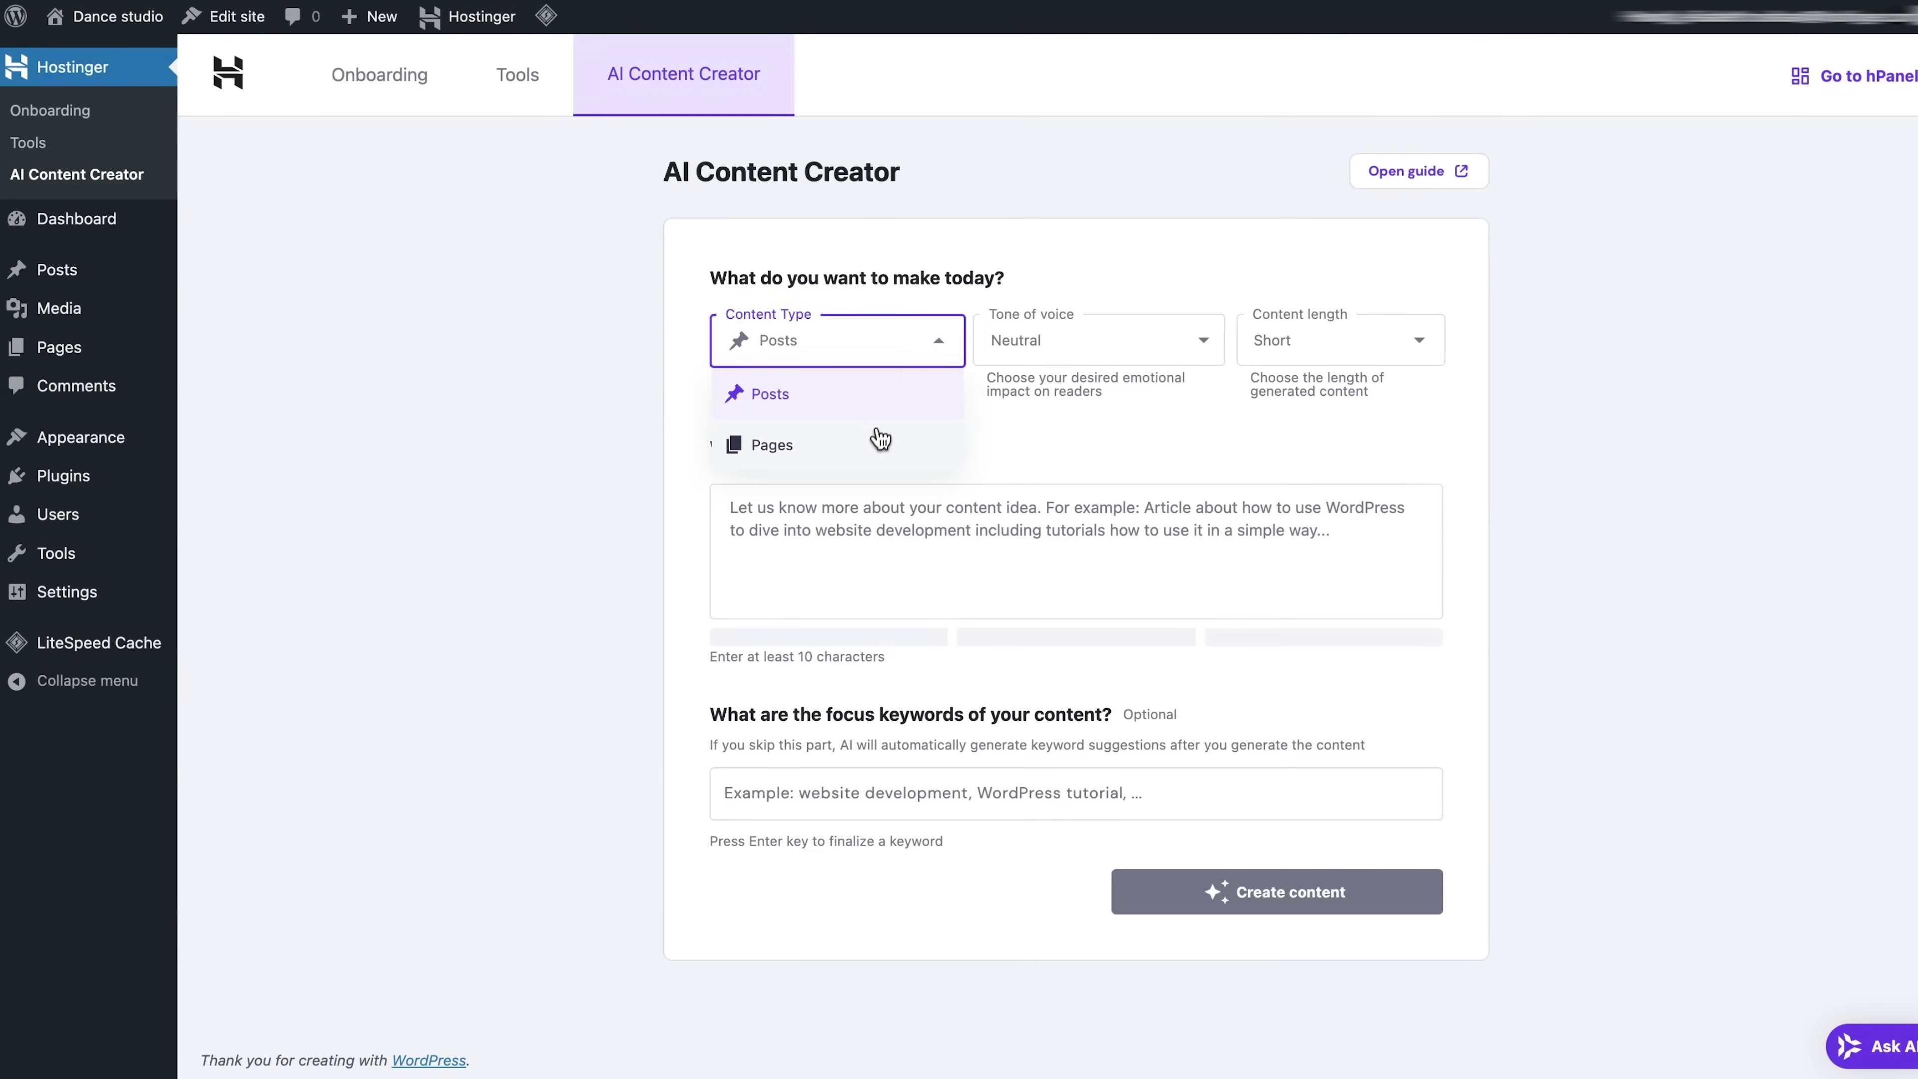
click(879, 438)
click(1108, 343)
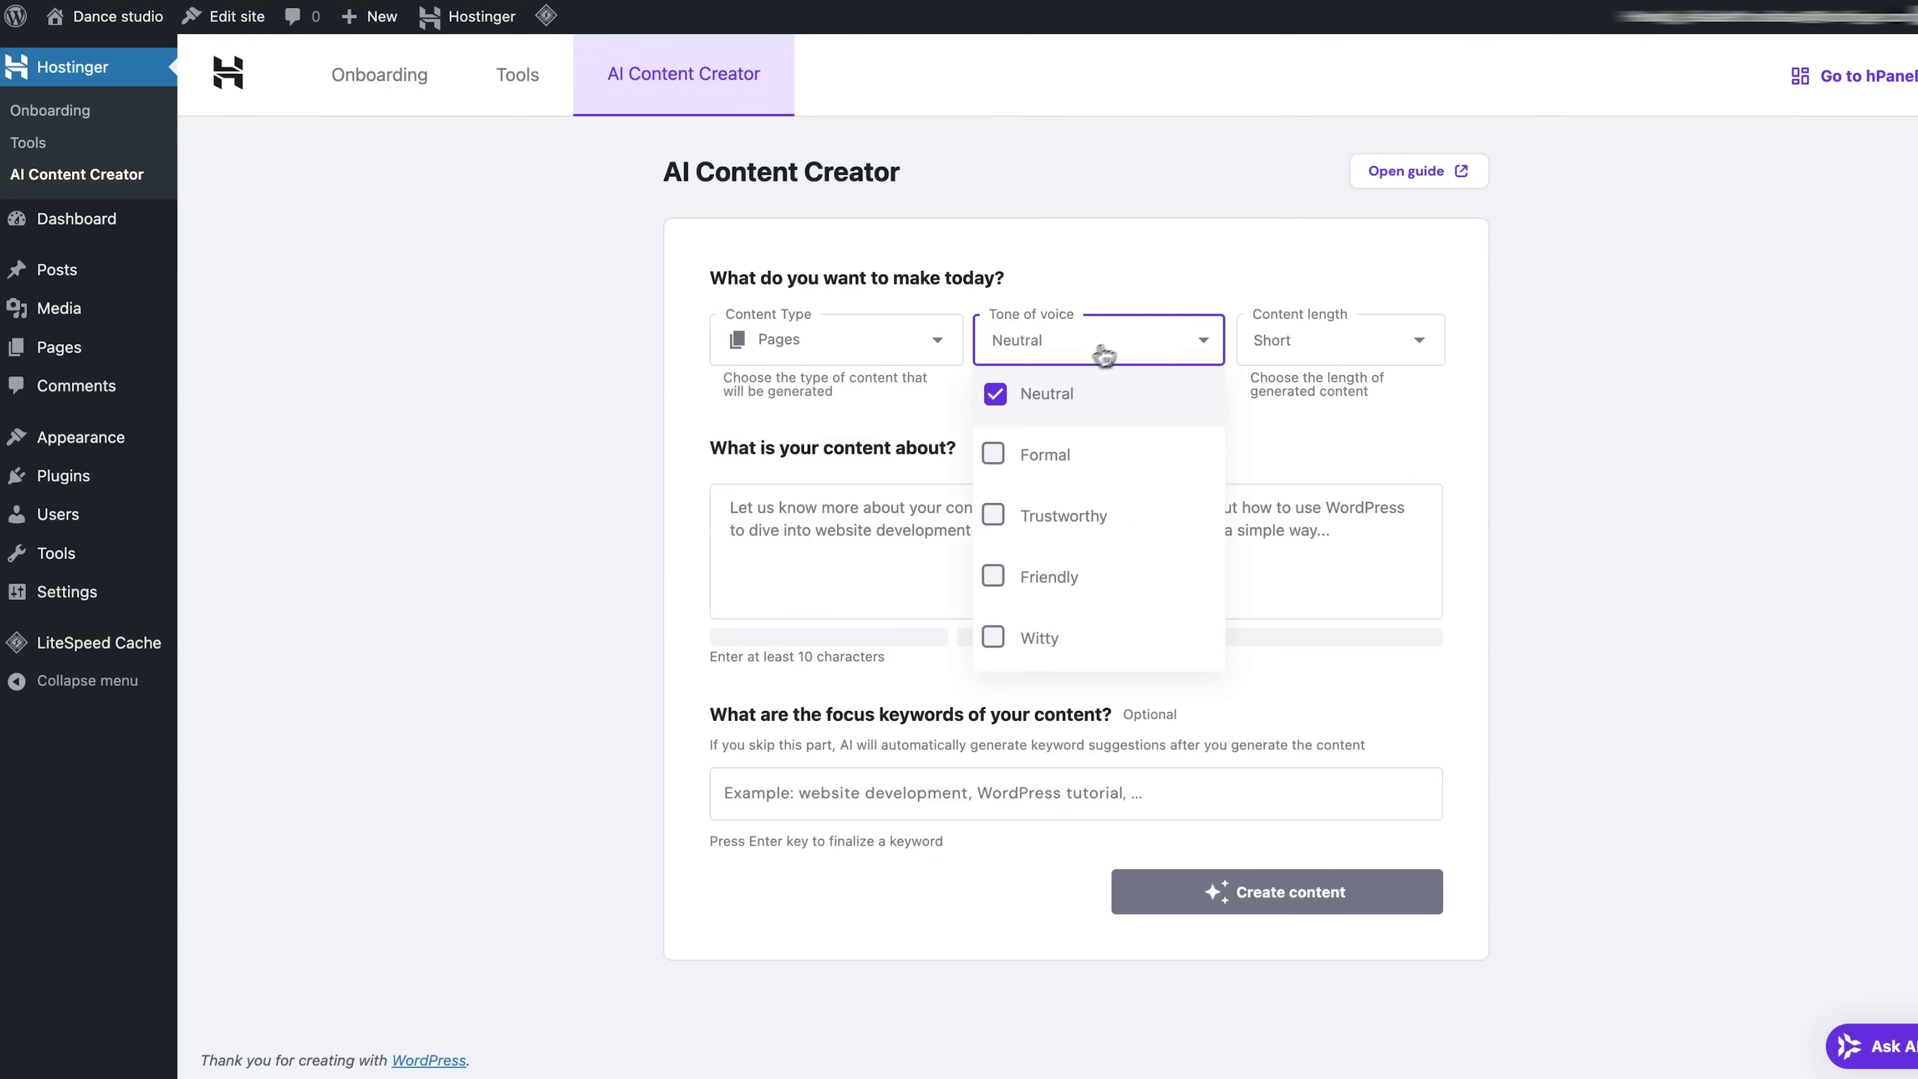
click(1101, 464)
click(1426, 340)
click(1278, 529)
Paste the instructor page description, add focus keywords Hiphop and dance, and generate the content
click(1066, 570)
text(I want an about page about hip-hop dancer James, who has been dancing since he was 9 years old. He has lots of experience and many awards and now teaches kids and adults hip-hop dancing at his studio in downtown LA)
click(1046, 791)
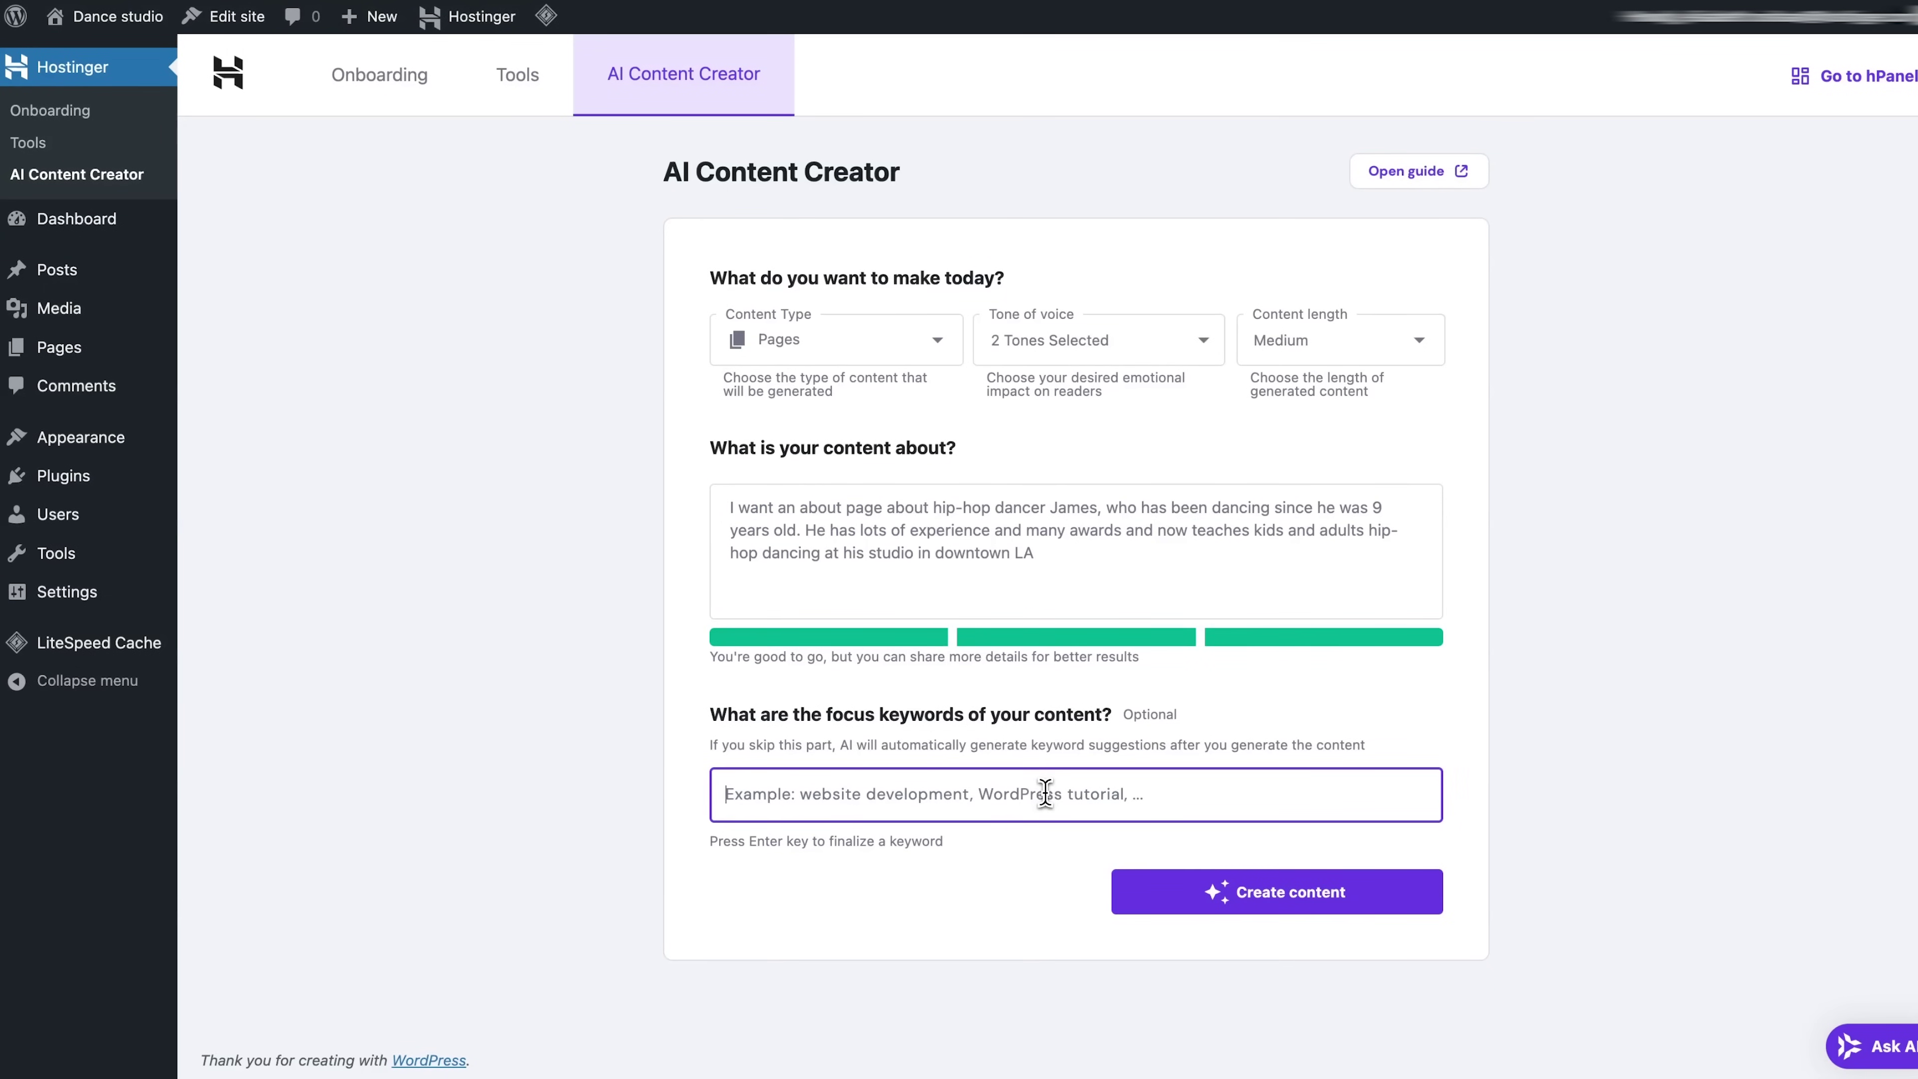
text(Hiphop)
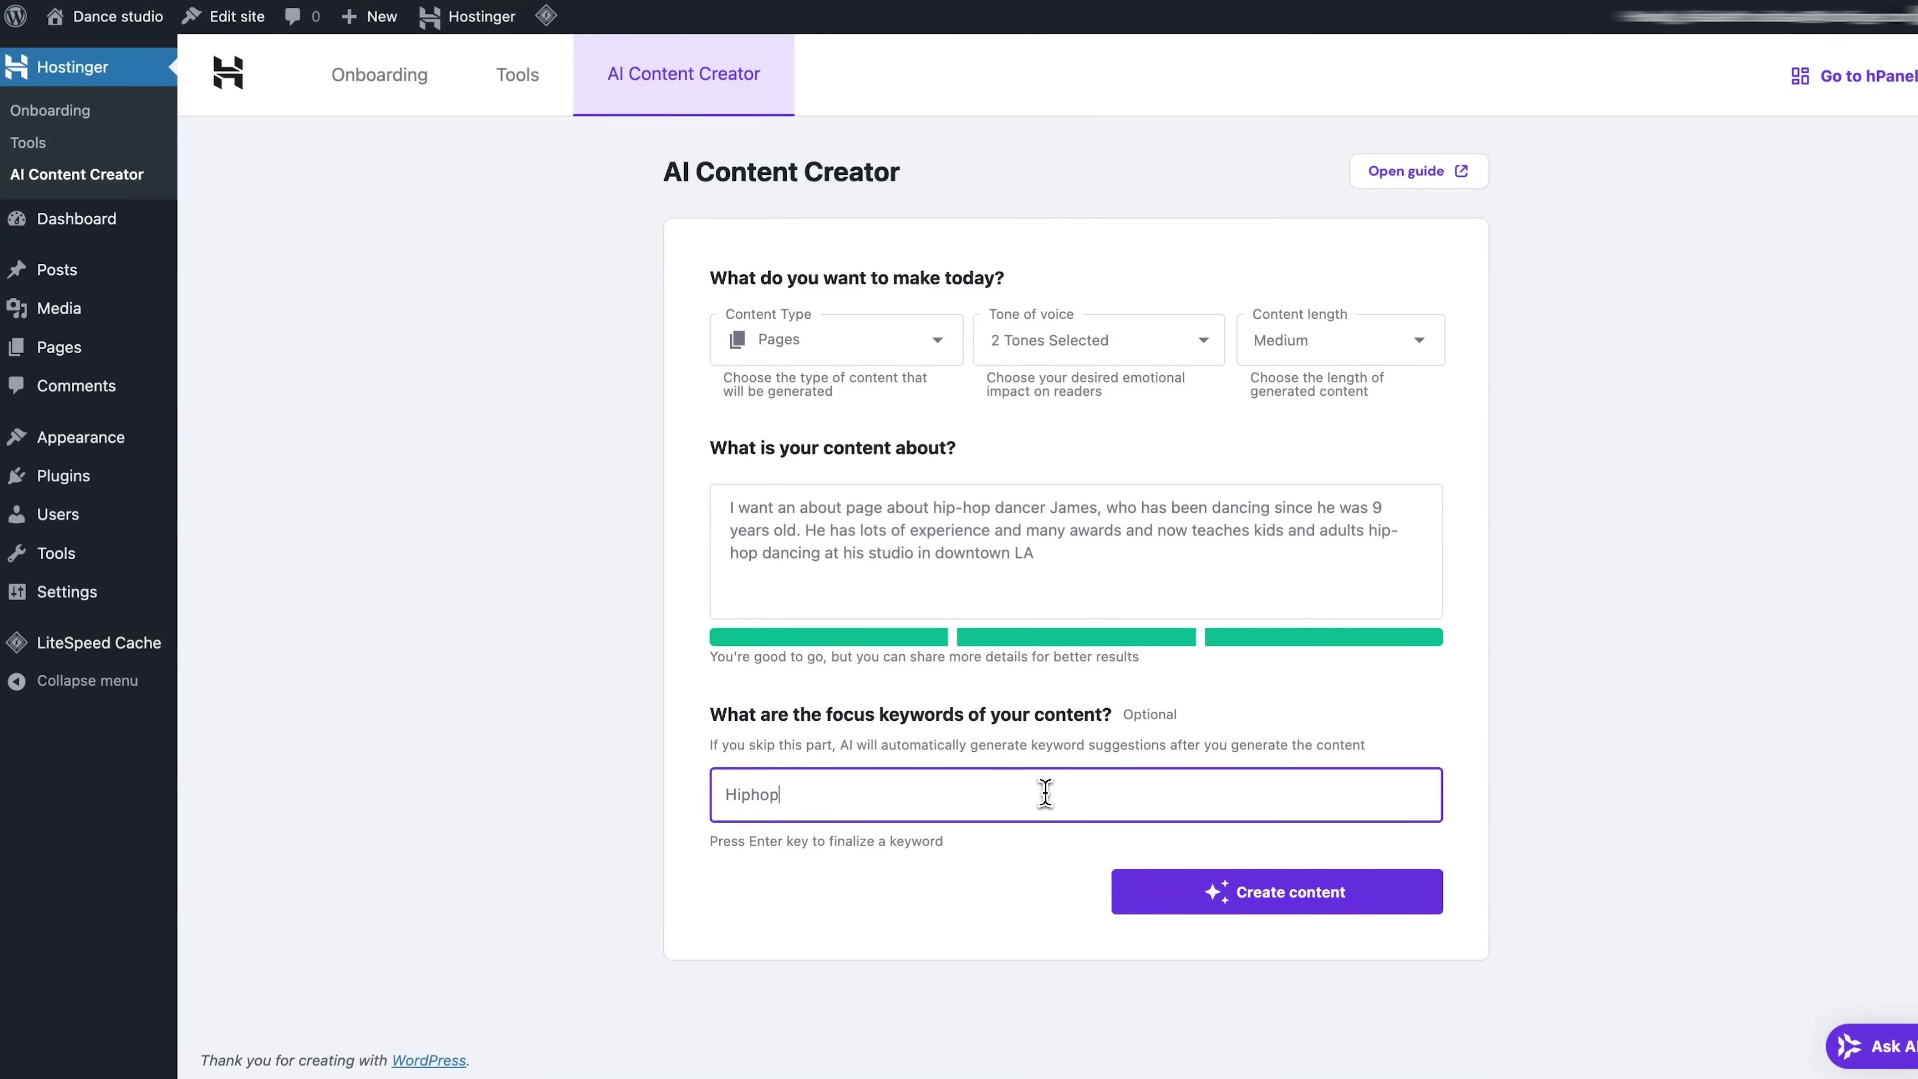
key(Return)
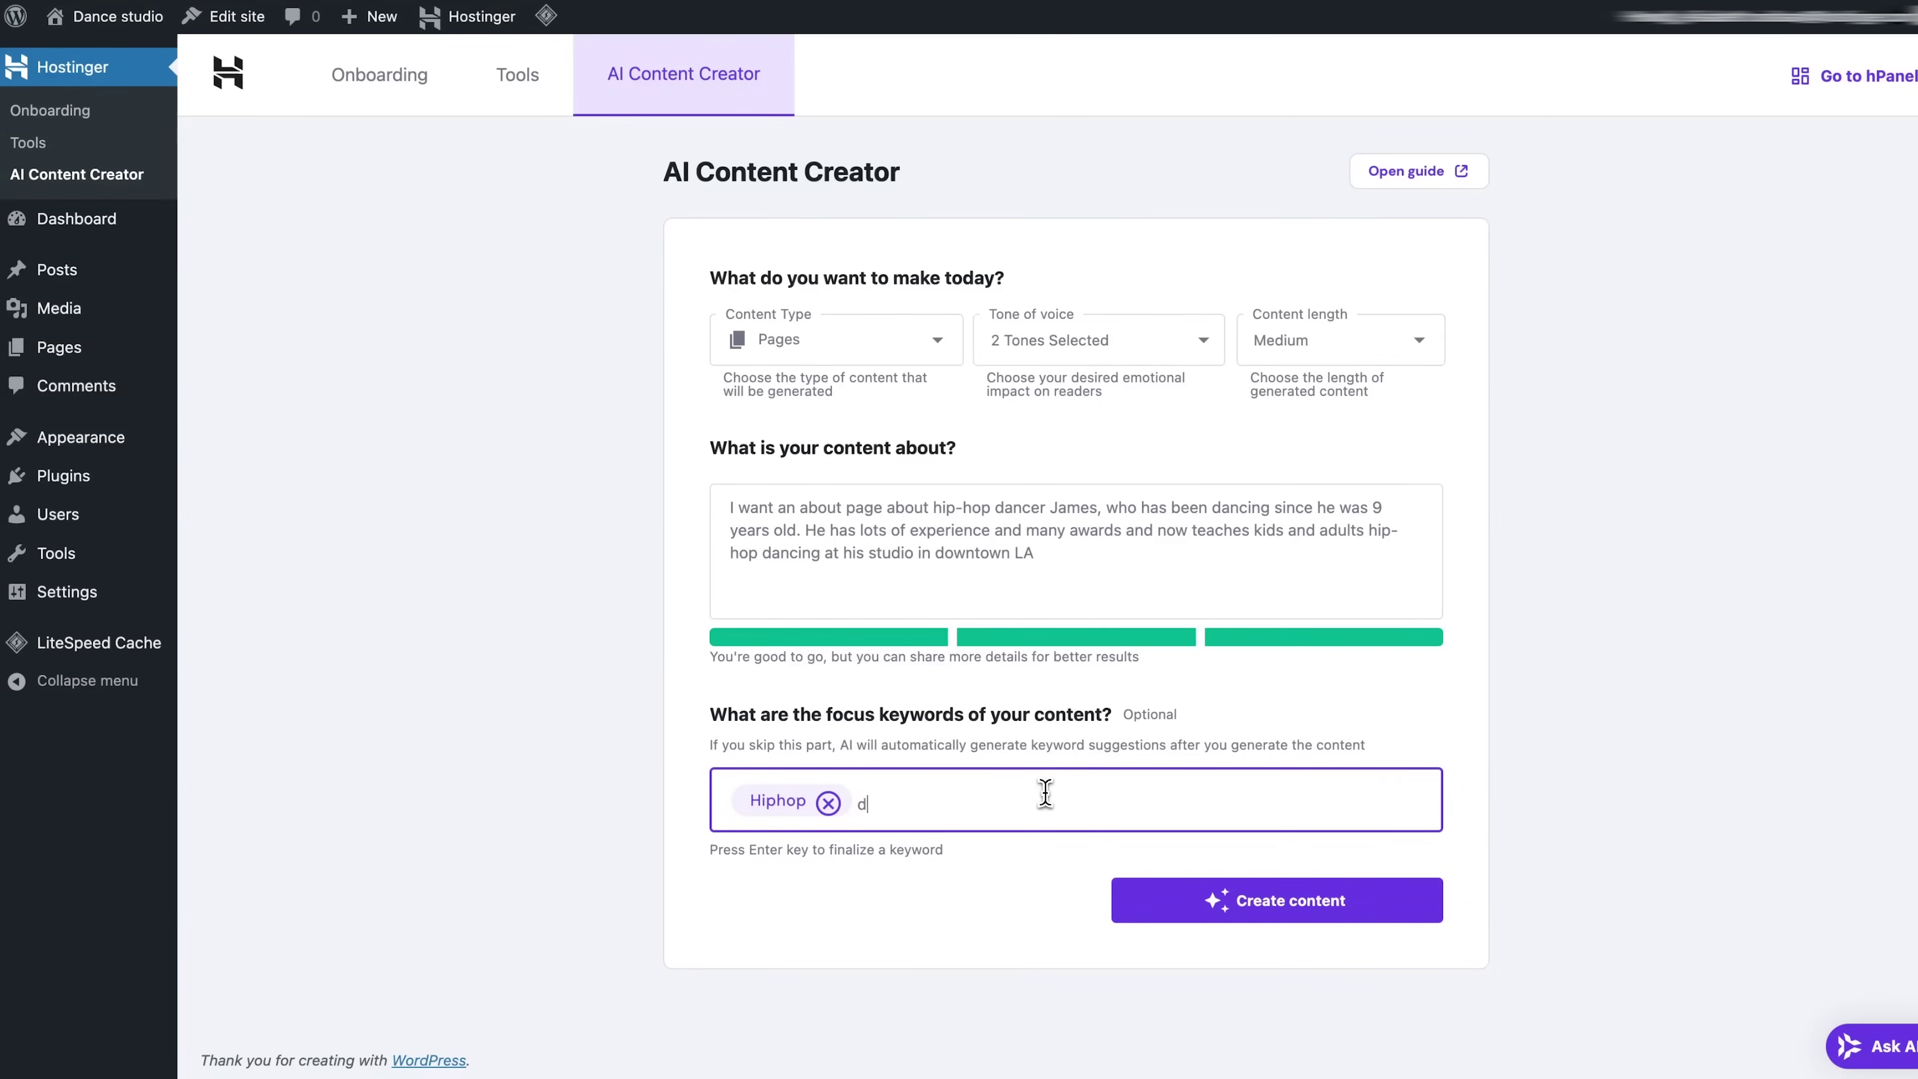
key(Return)
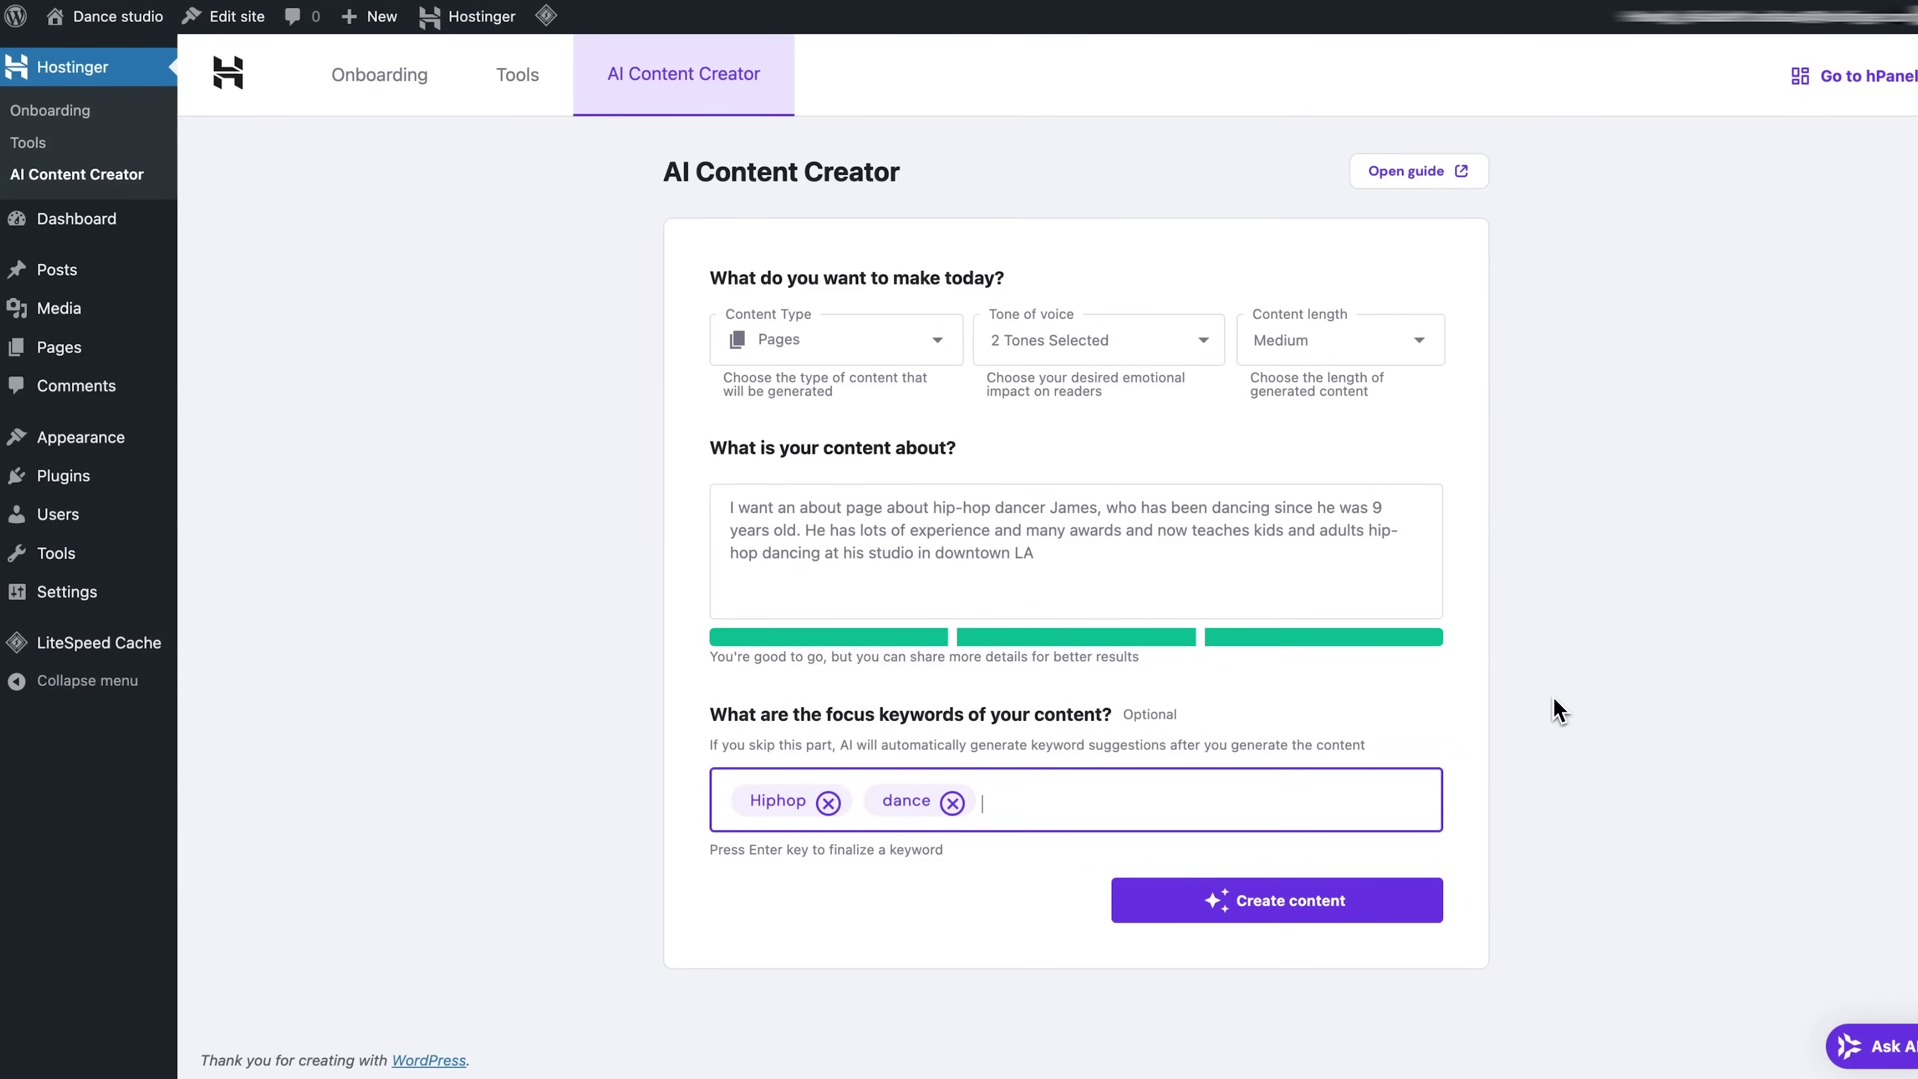
click(1411, 913)
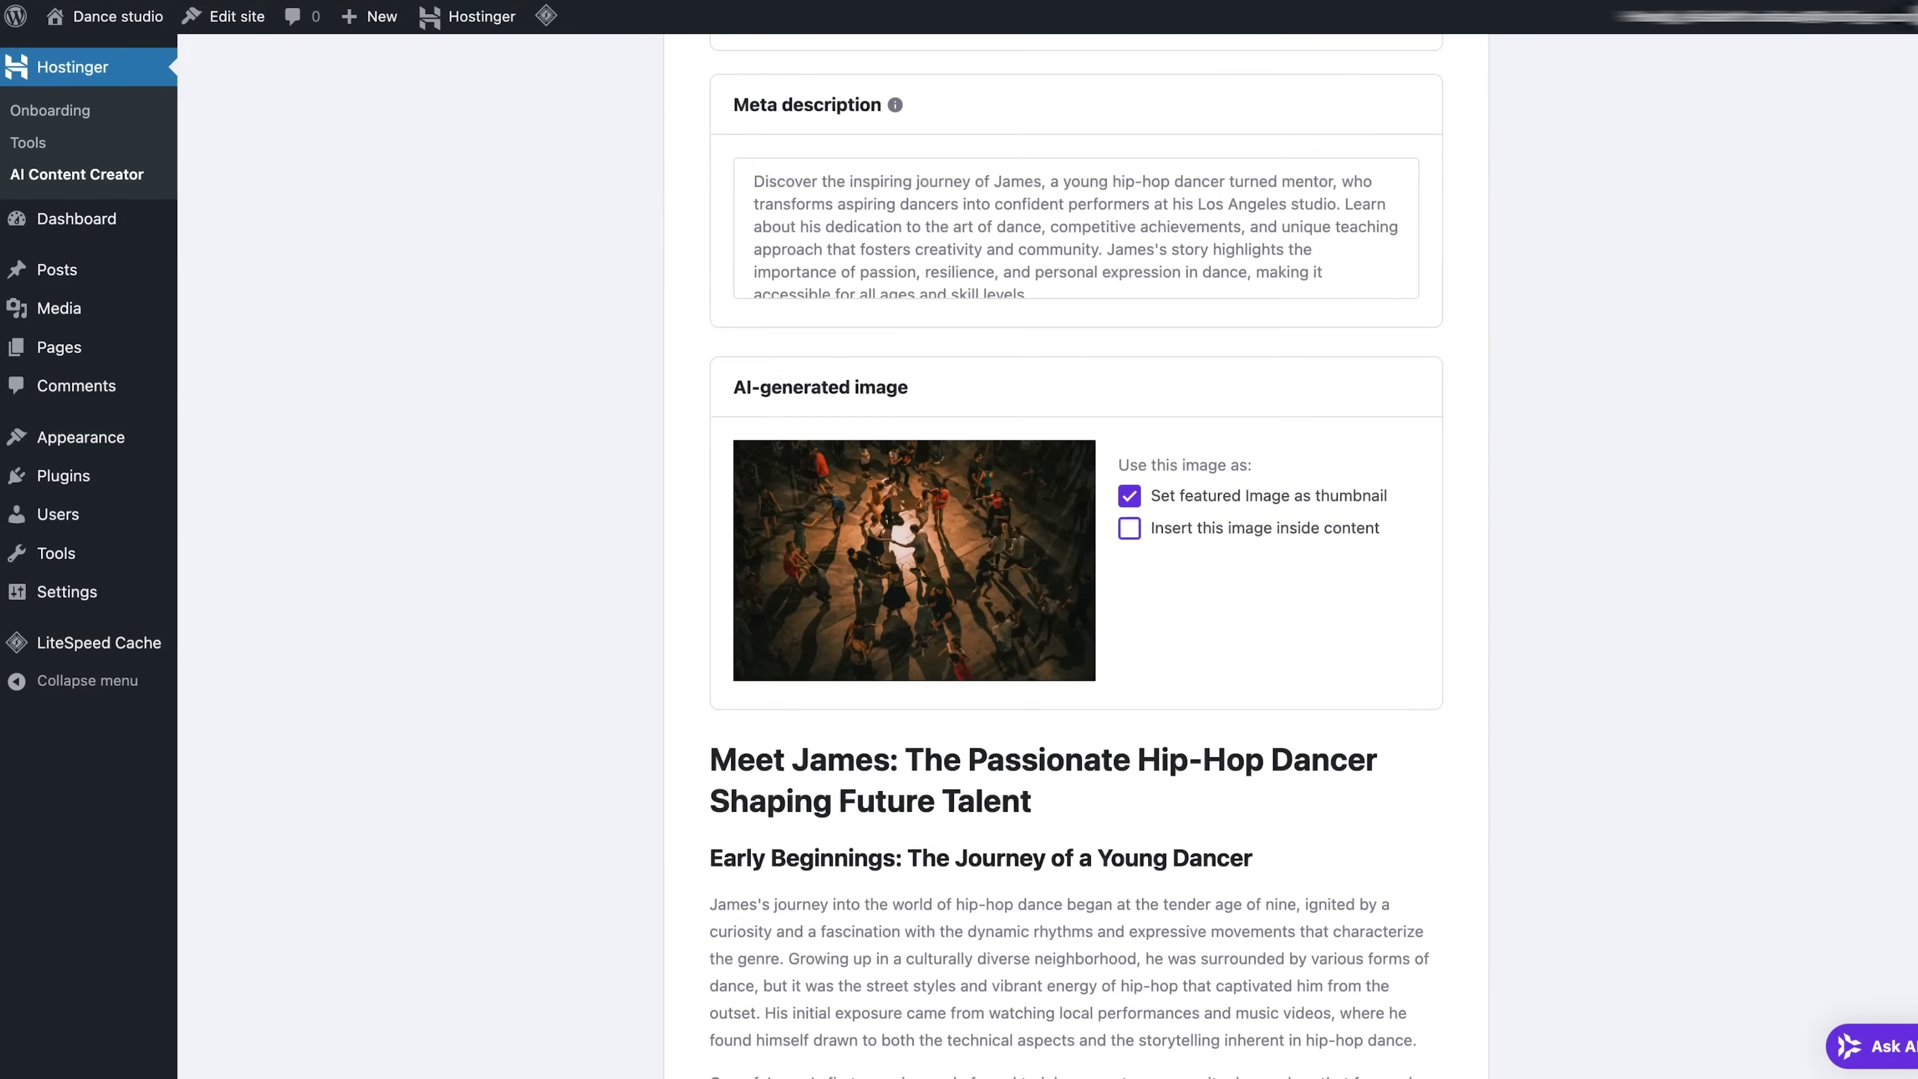
Review the generated instructor page, then open it as an editable draft
scroll(1076, 559, down, 3)
scroll(1854, 557, up, 5)
scroll(1852, 557, down, 15)
scroll(1848, 557, up, 12)
scroll(1435, 793, down, 20)
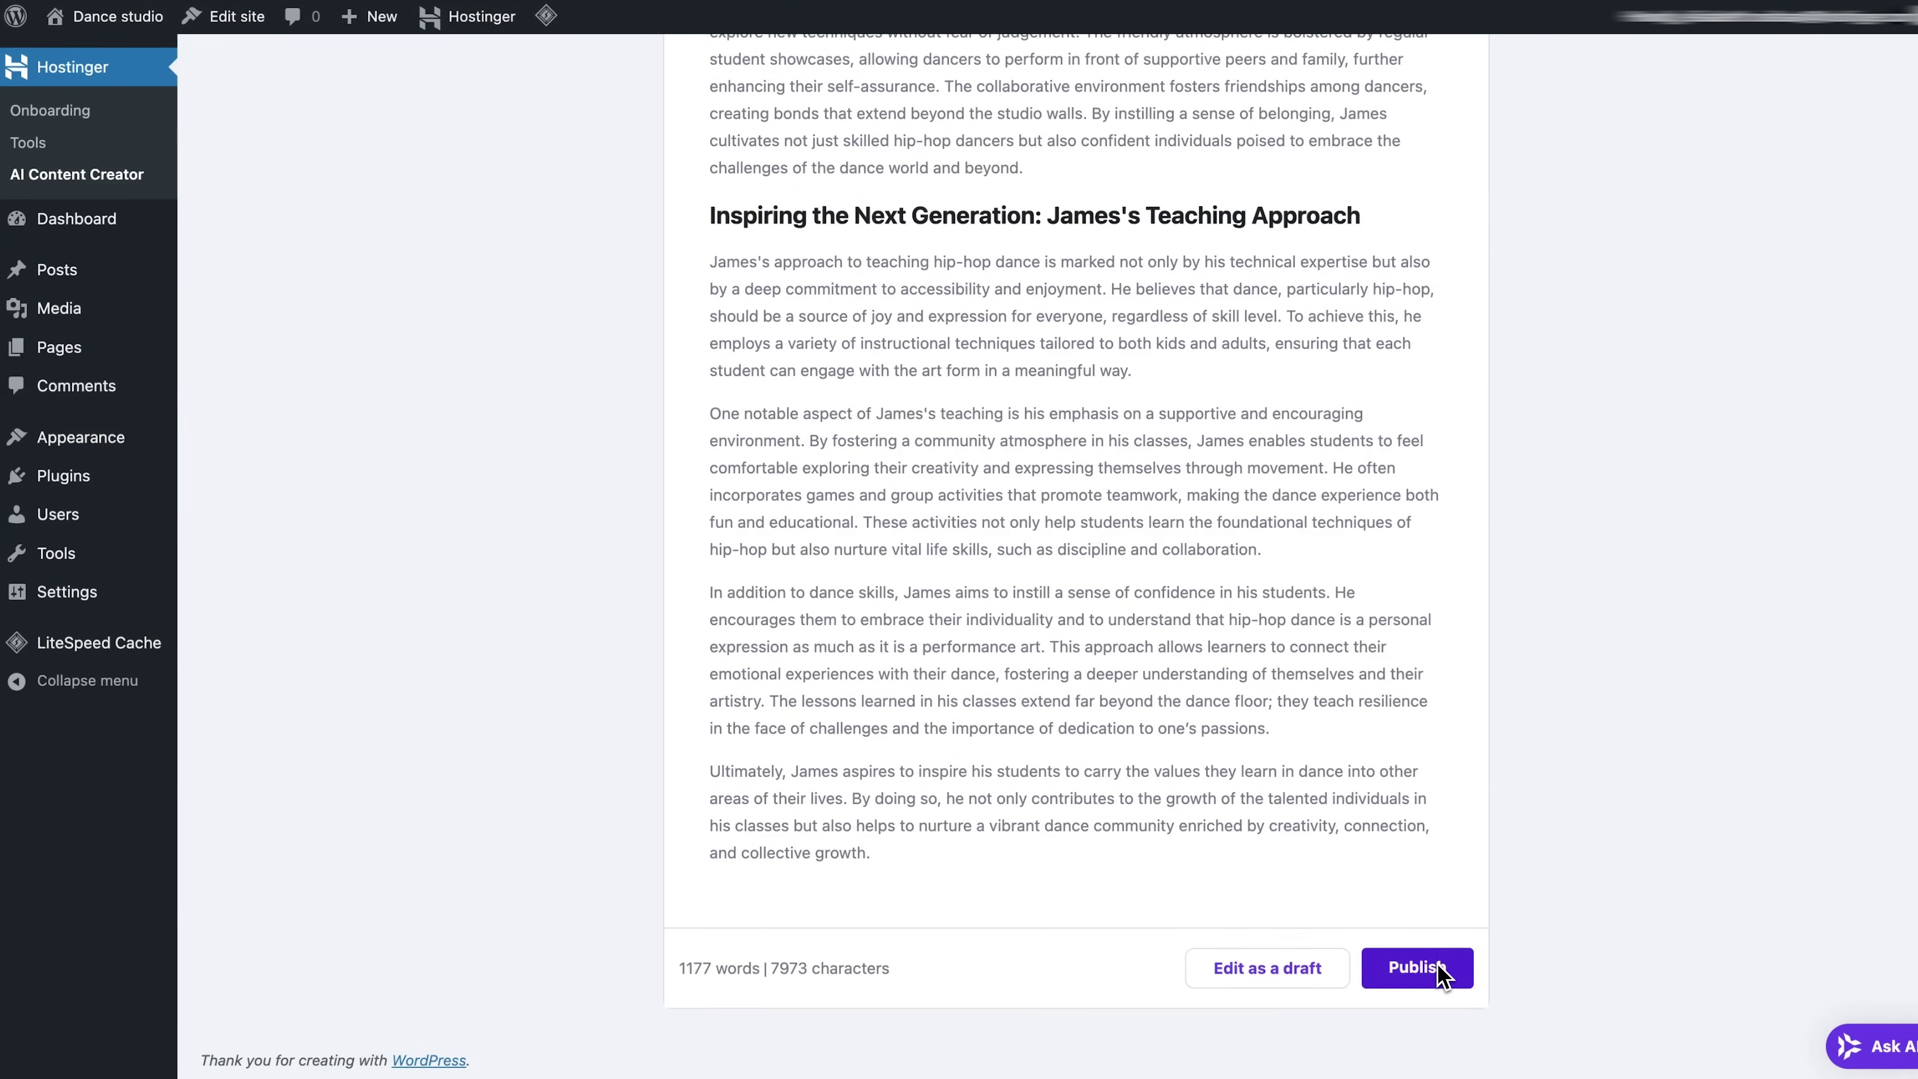
click(1272, 970)
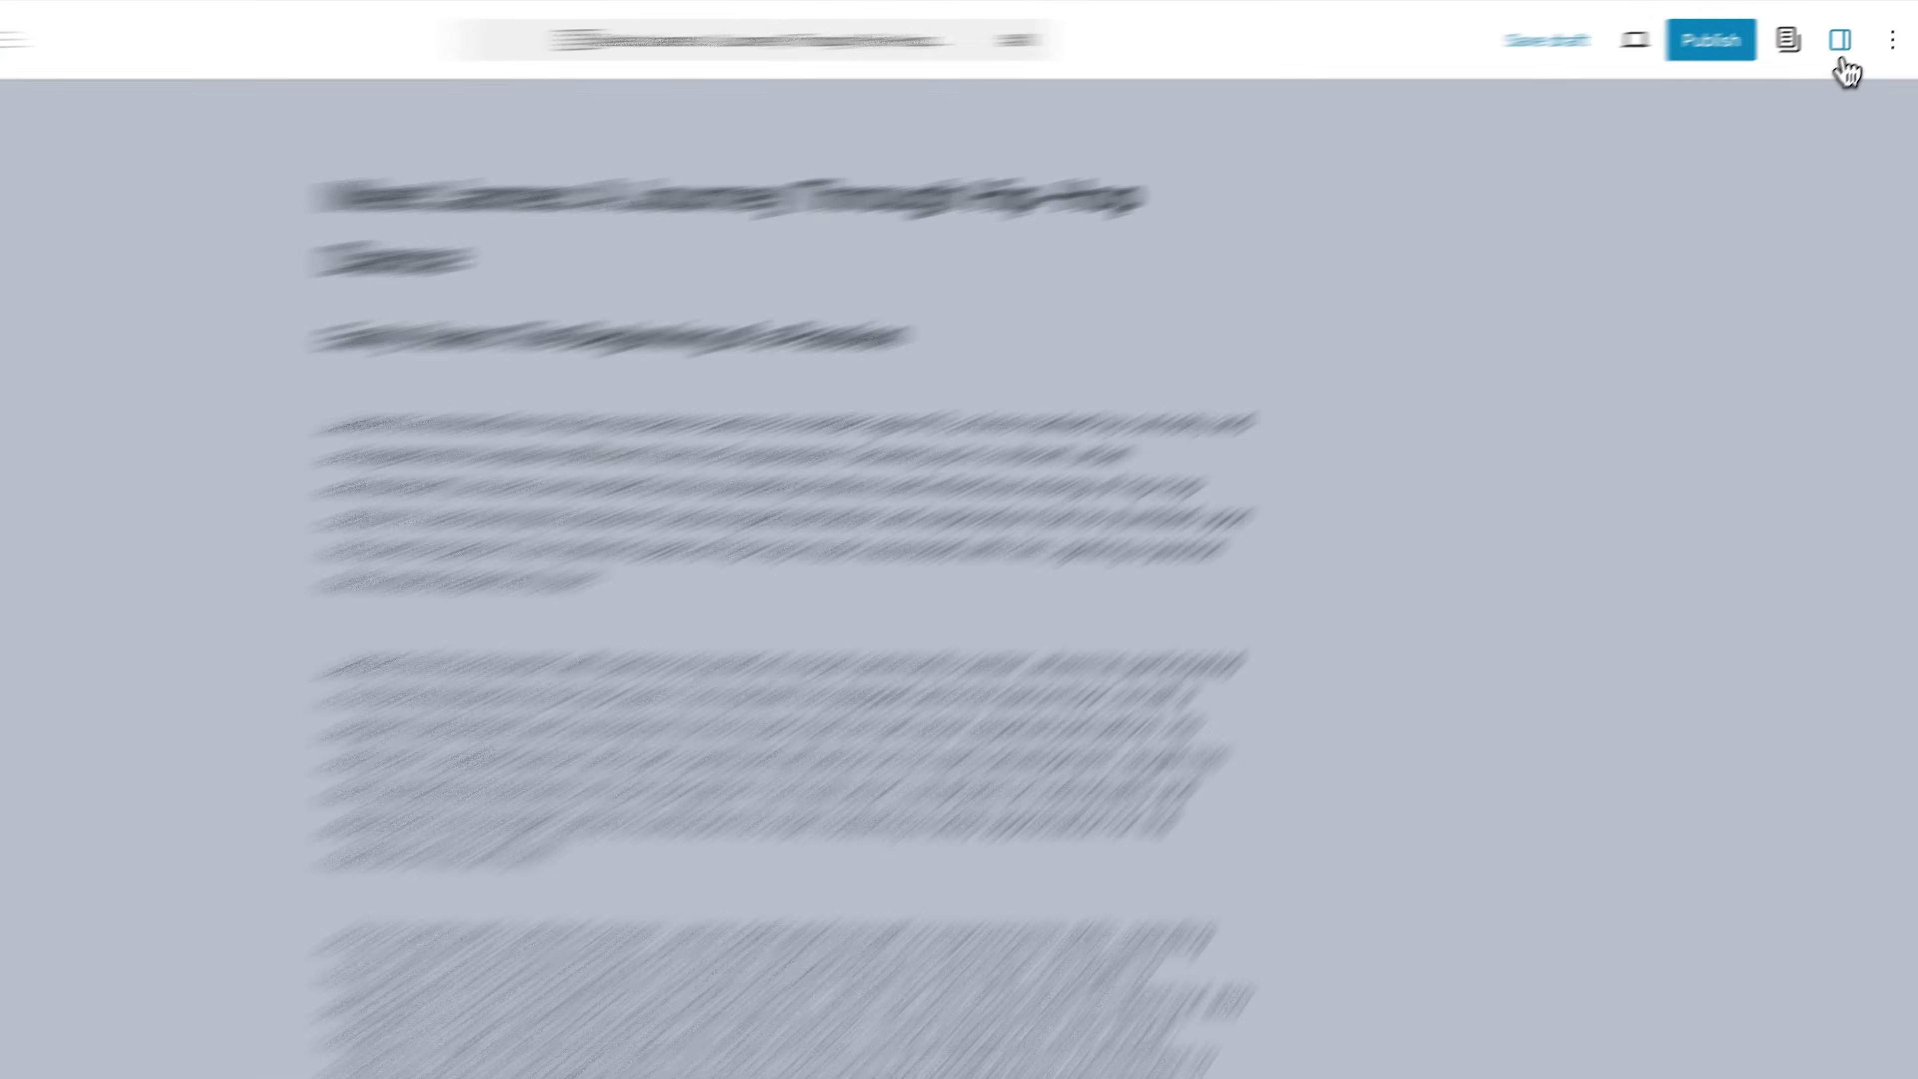
Check the draft's Status and Publish date settings, keep immediate publishing, and start publishing
click(1852, 33)
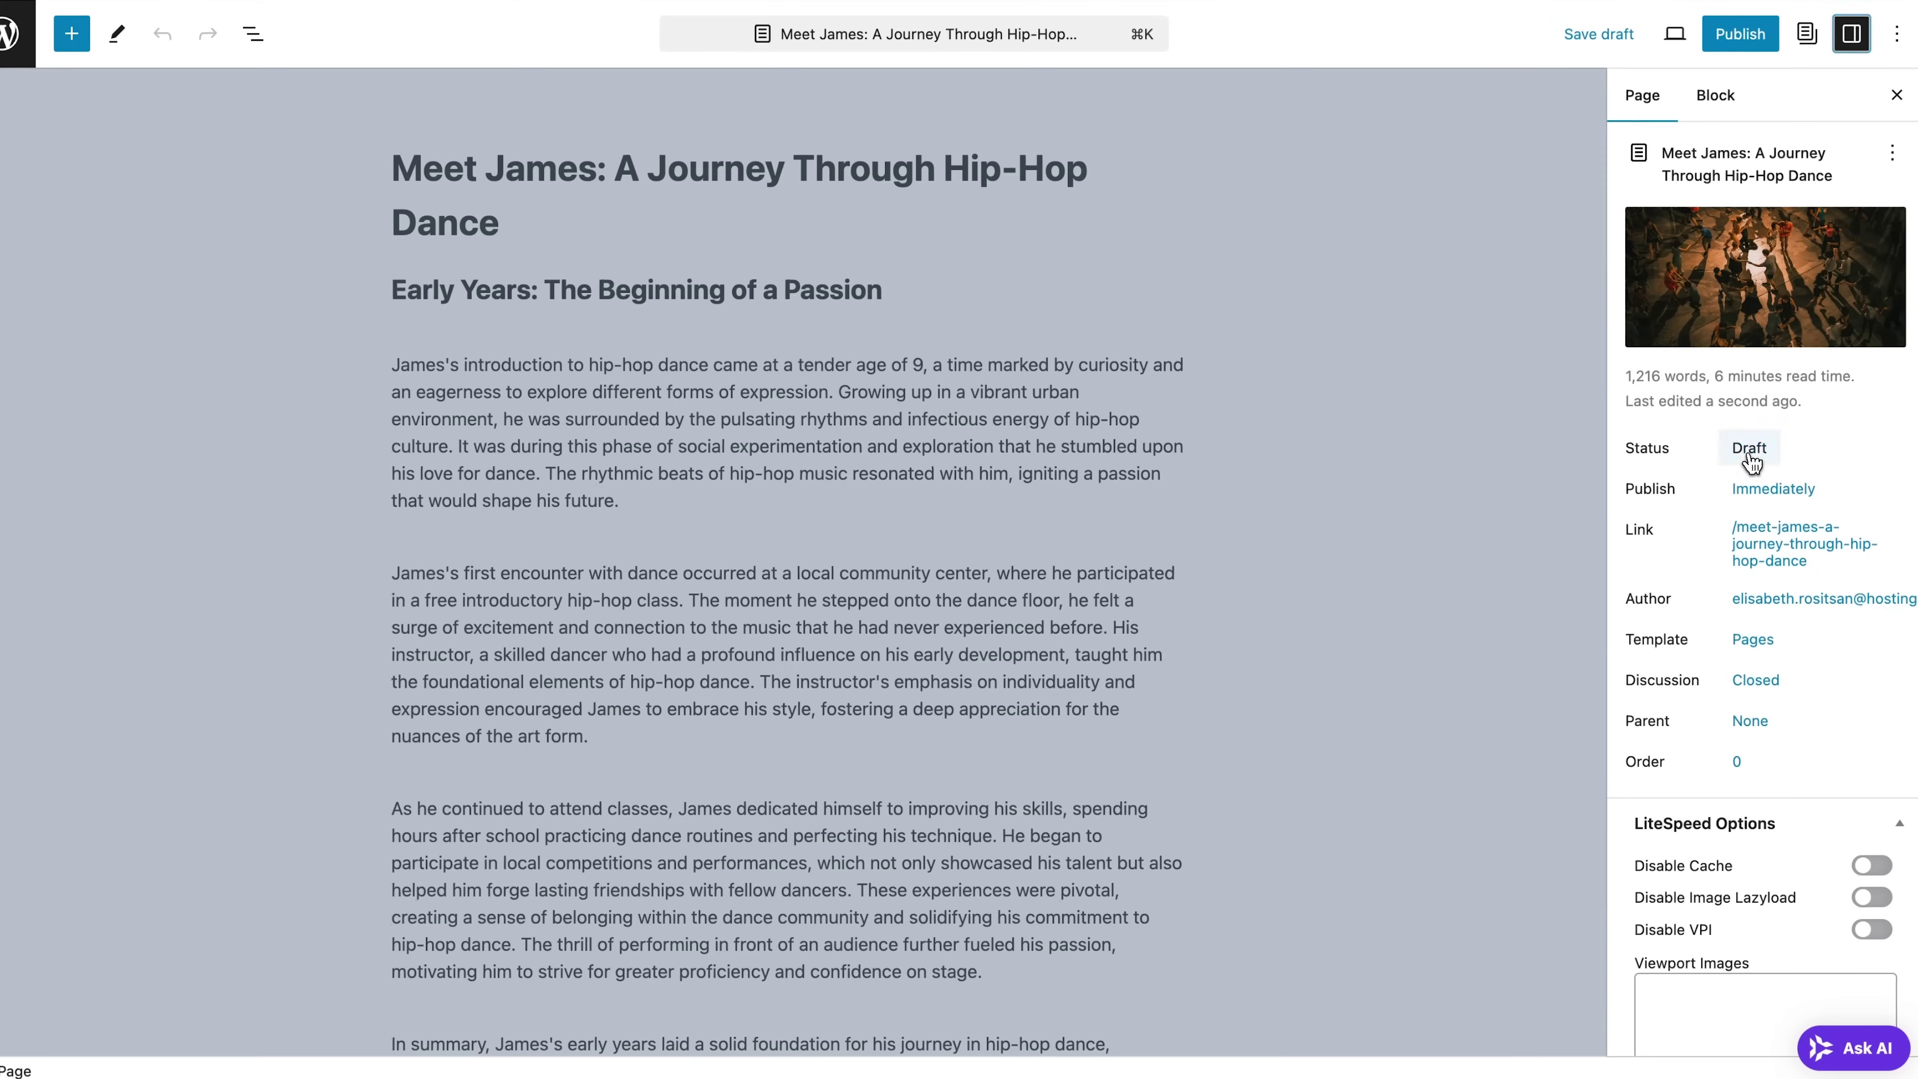
click(1750, 450)
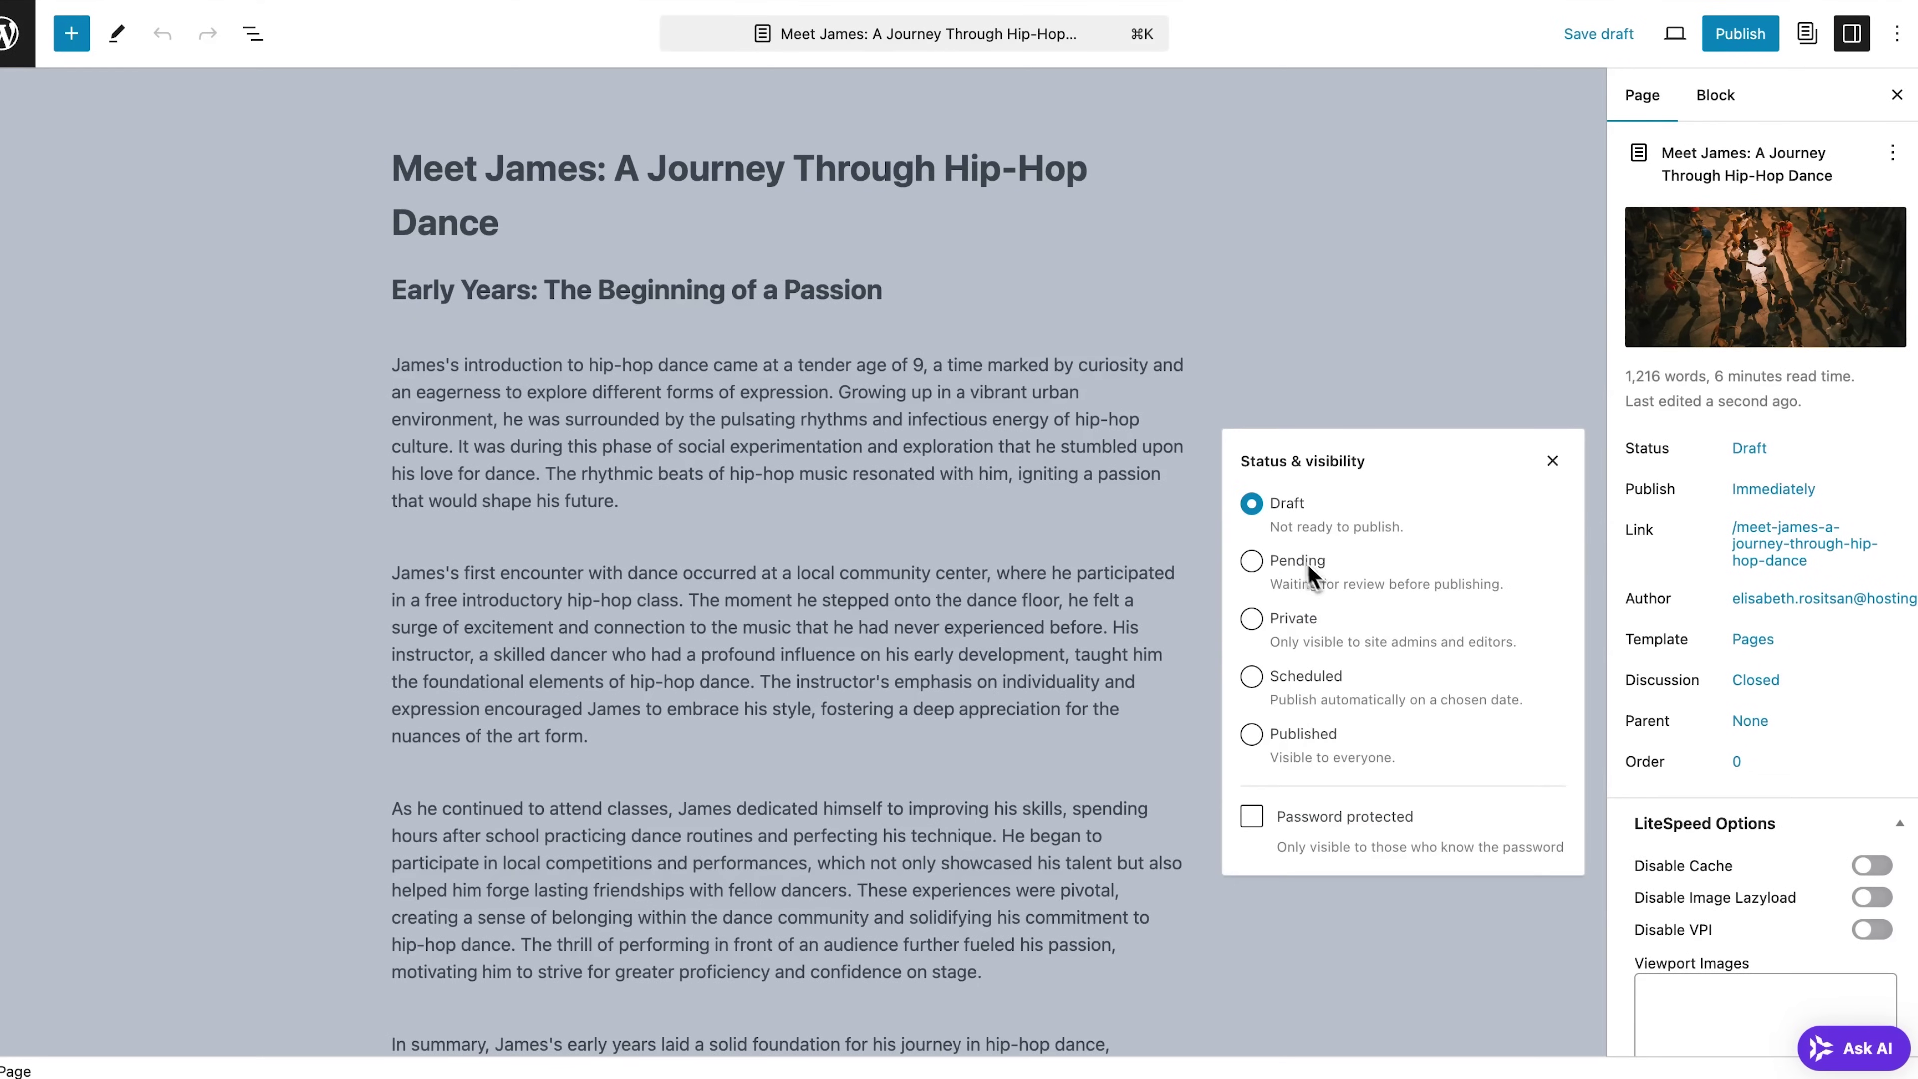
click(1737, 491)
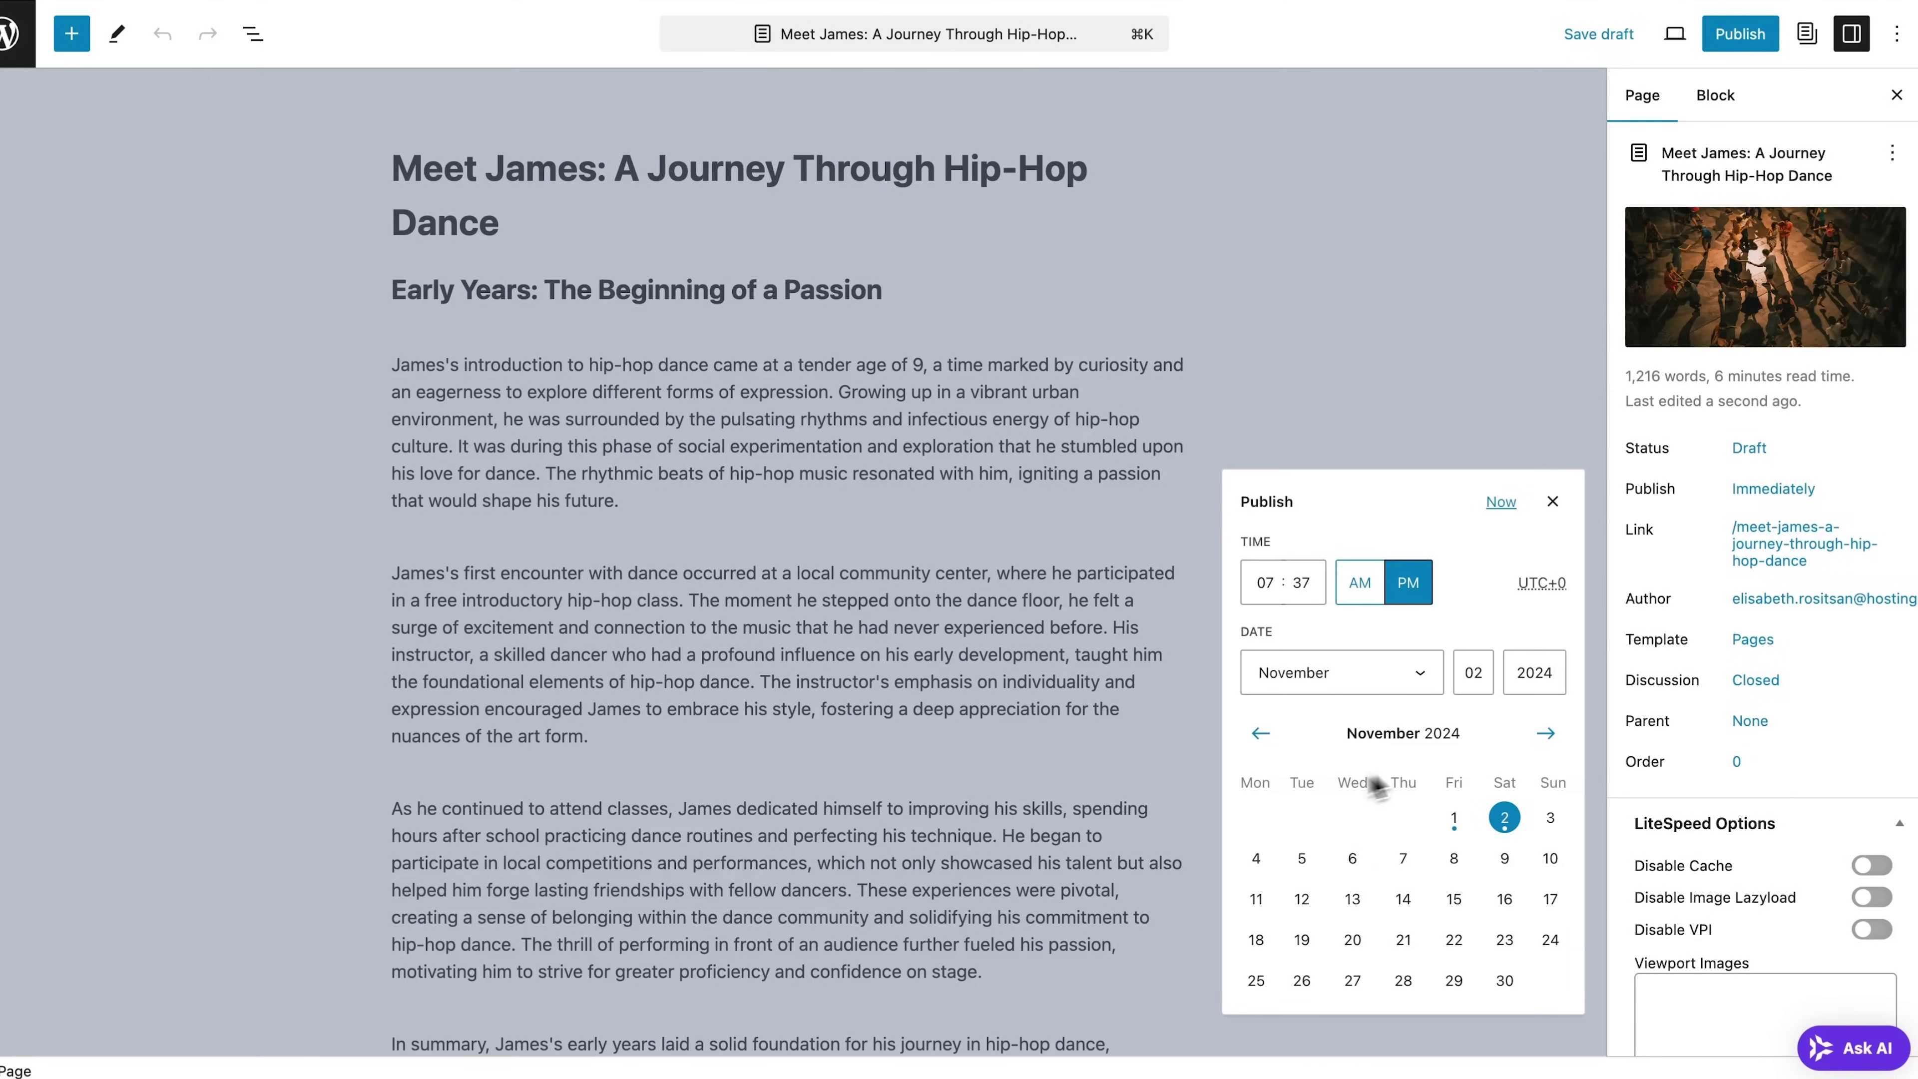
click(1749, 489)
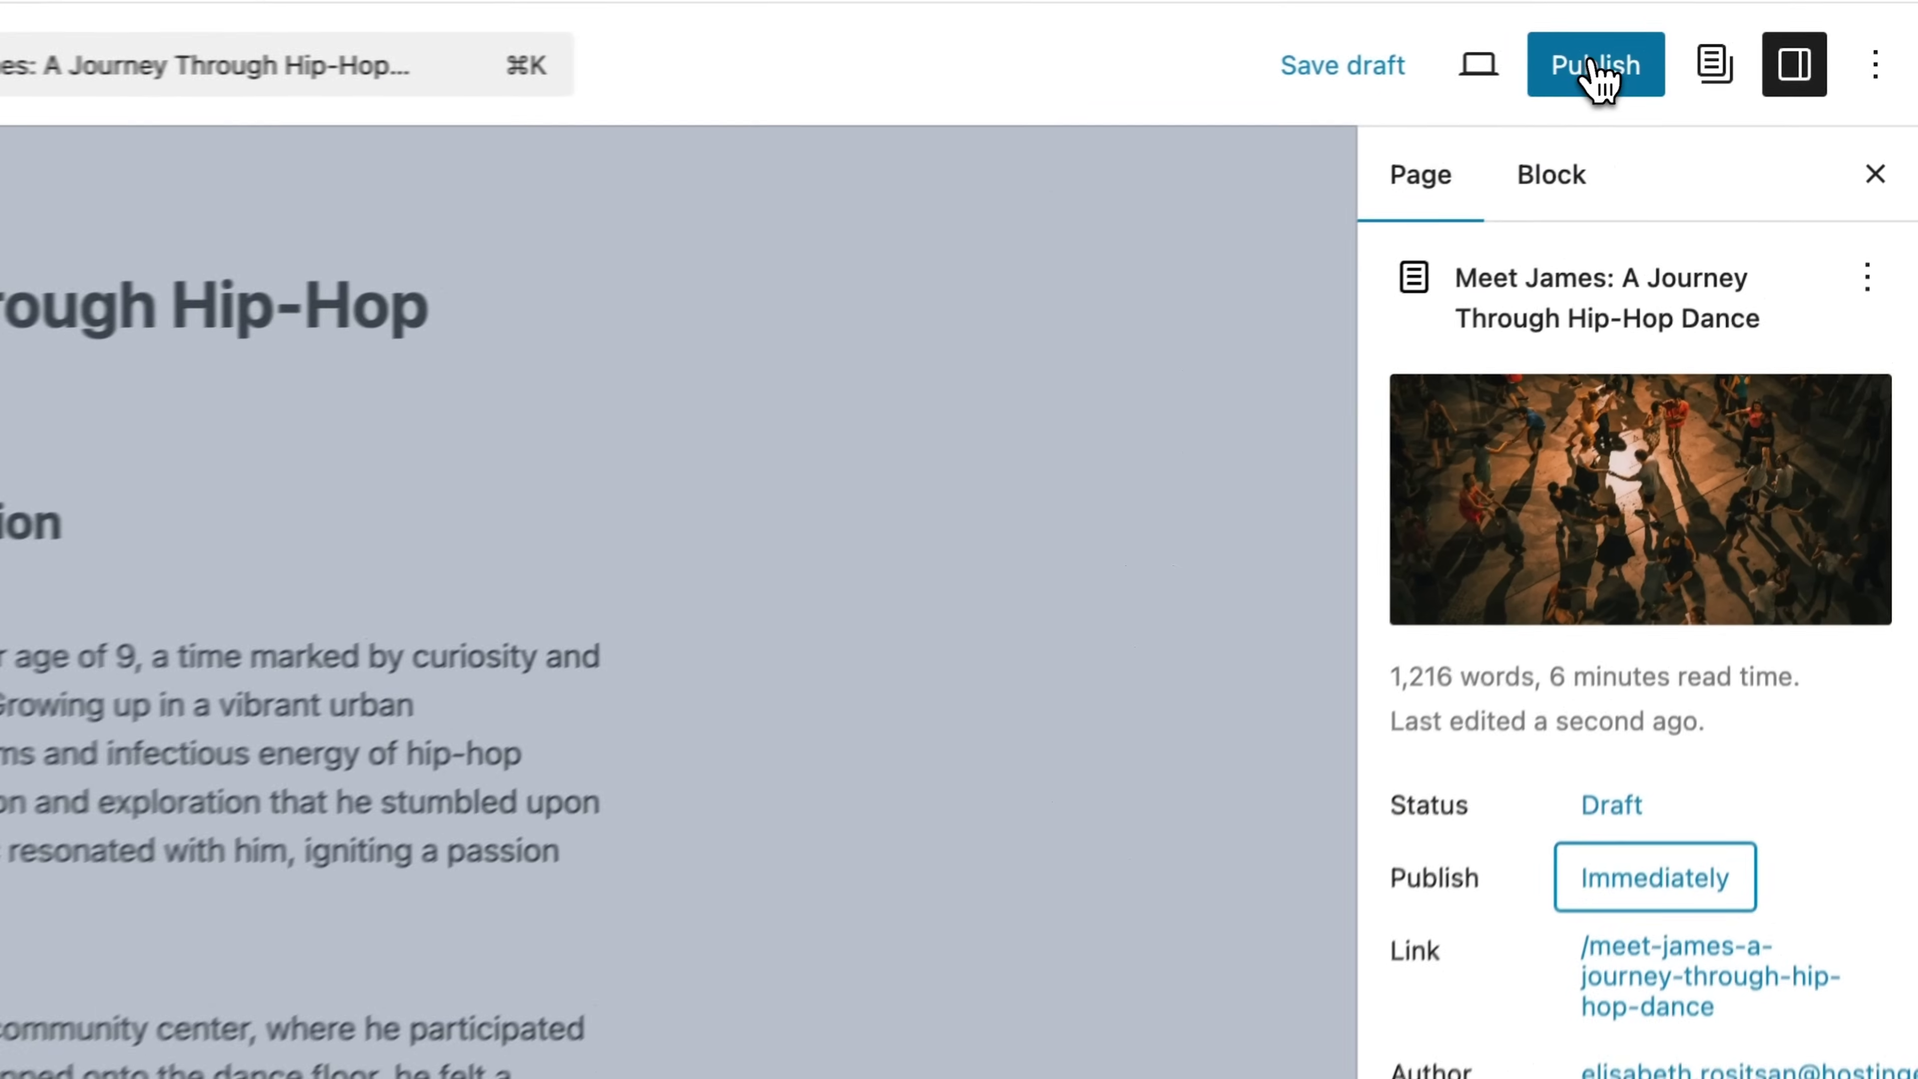
click(1740, 34)
Publish the Meet James page, then switch the editor to the Gallery page
click(1588, 72)
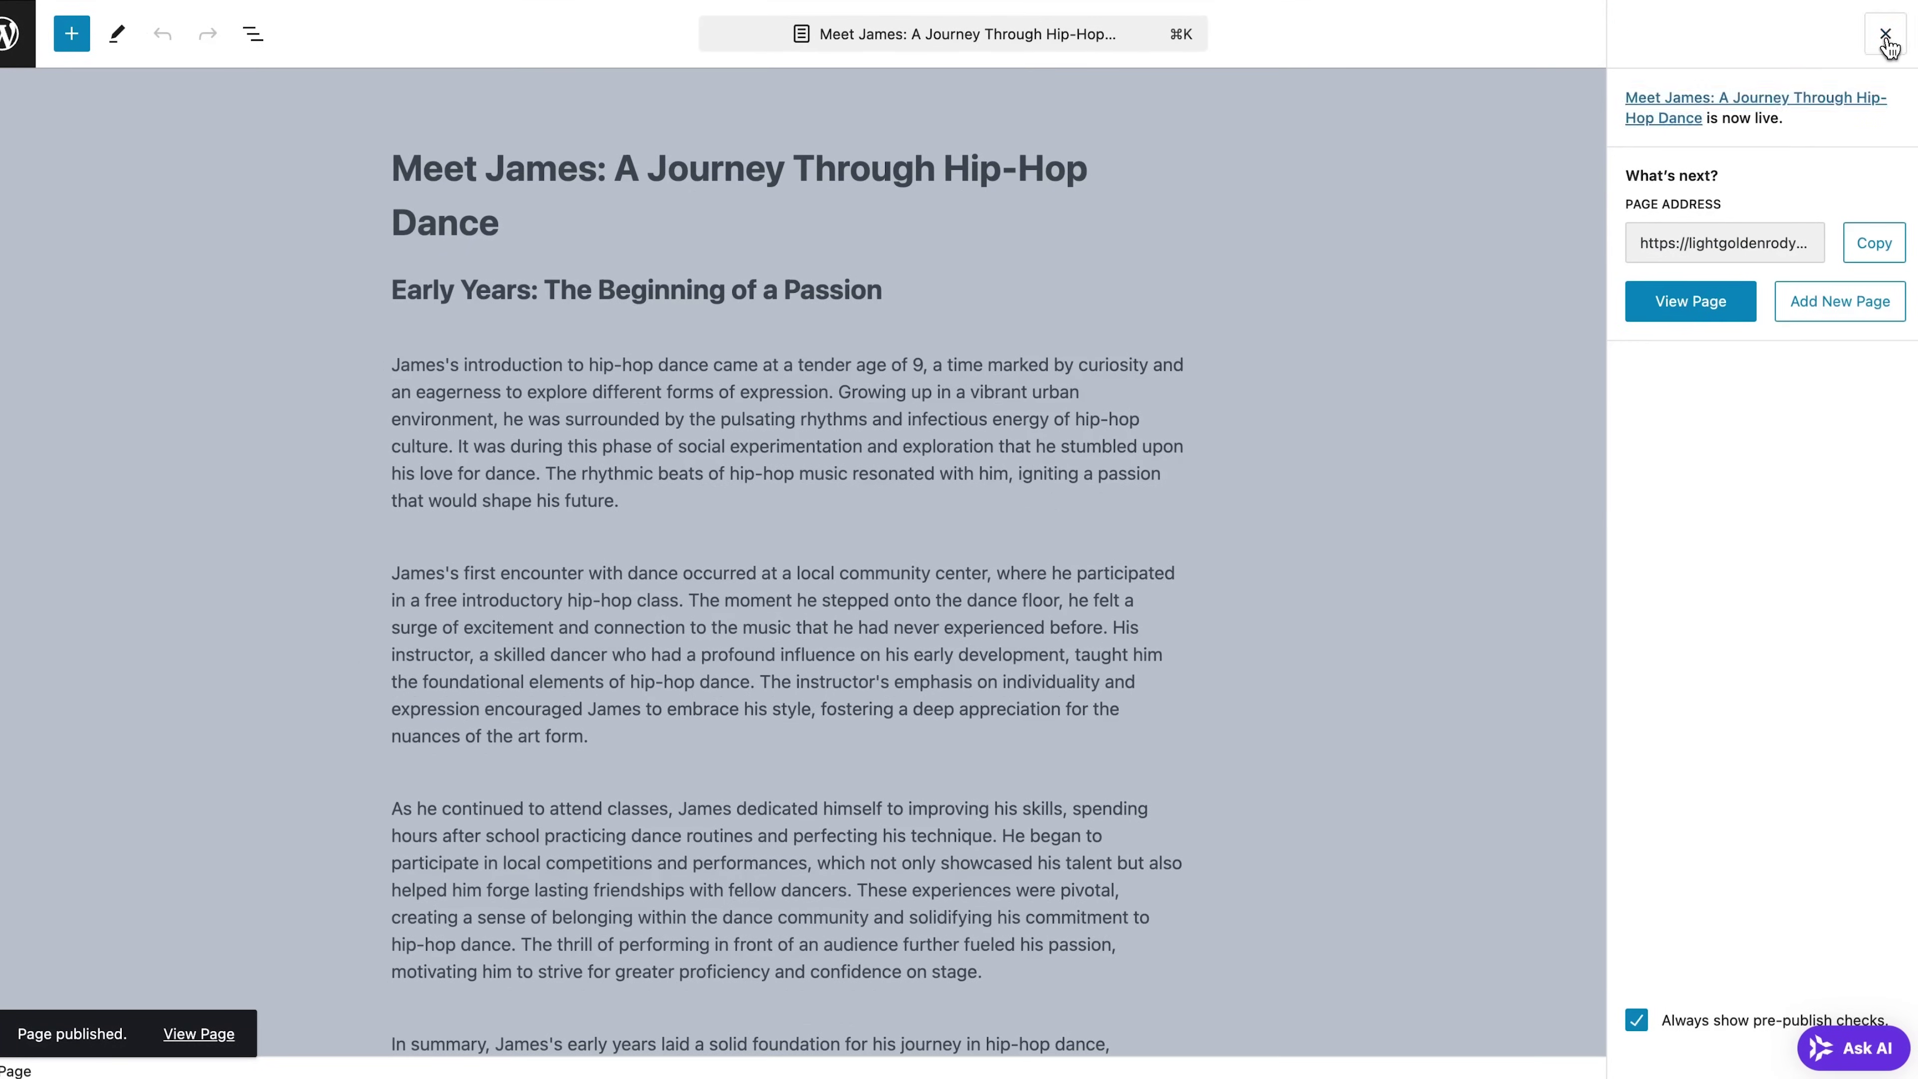
click(1886, 34)
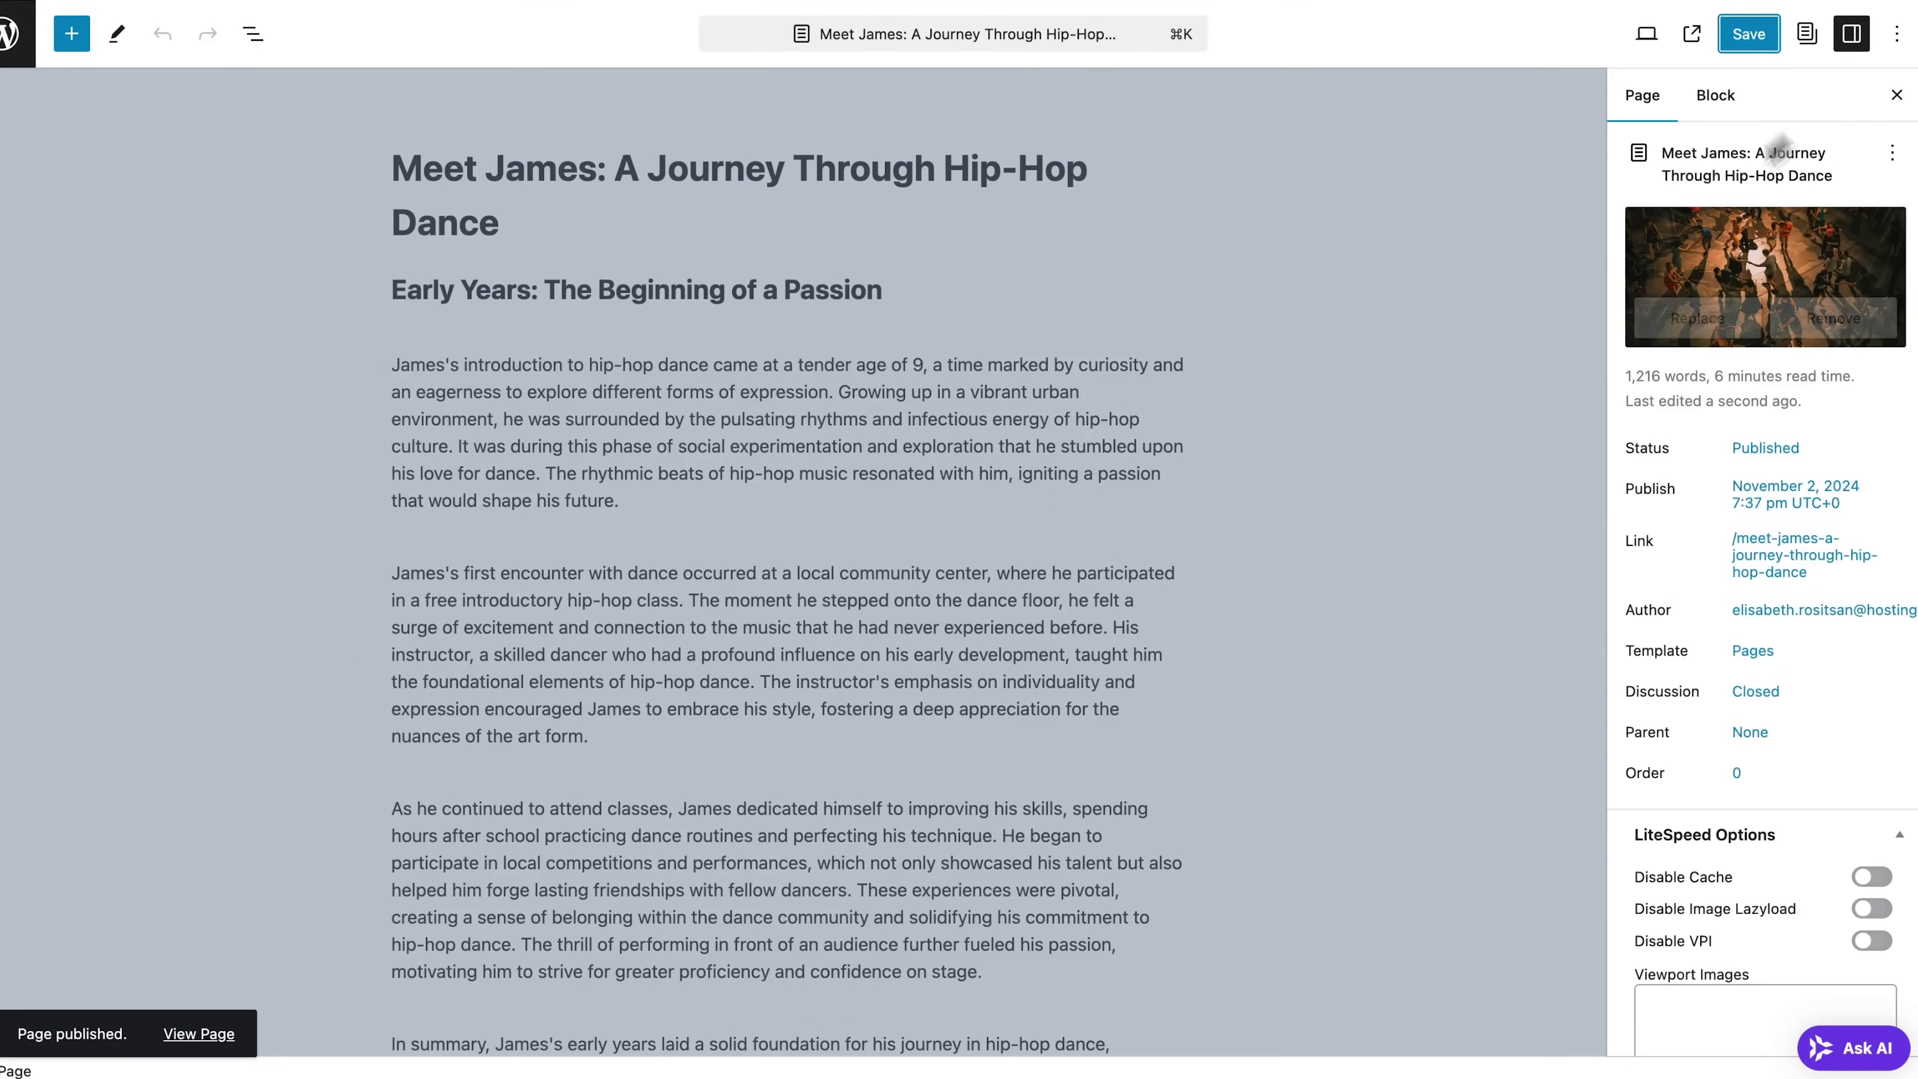
click(1808, 42)
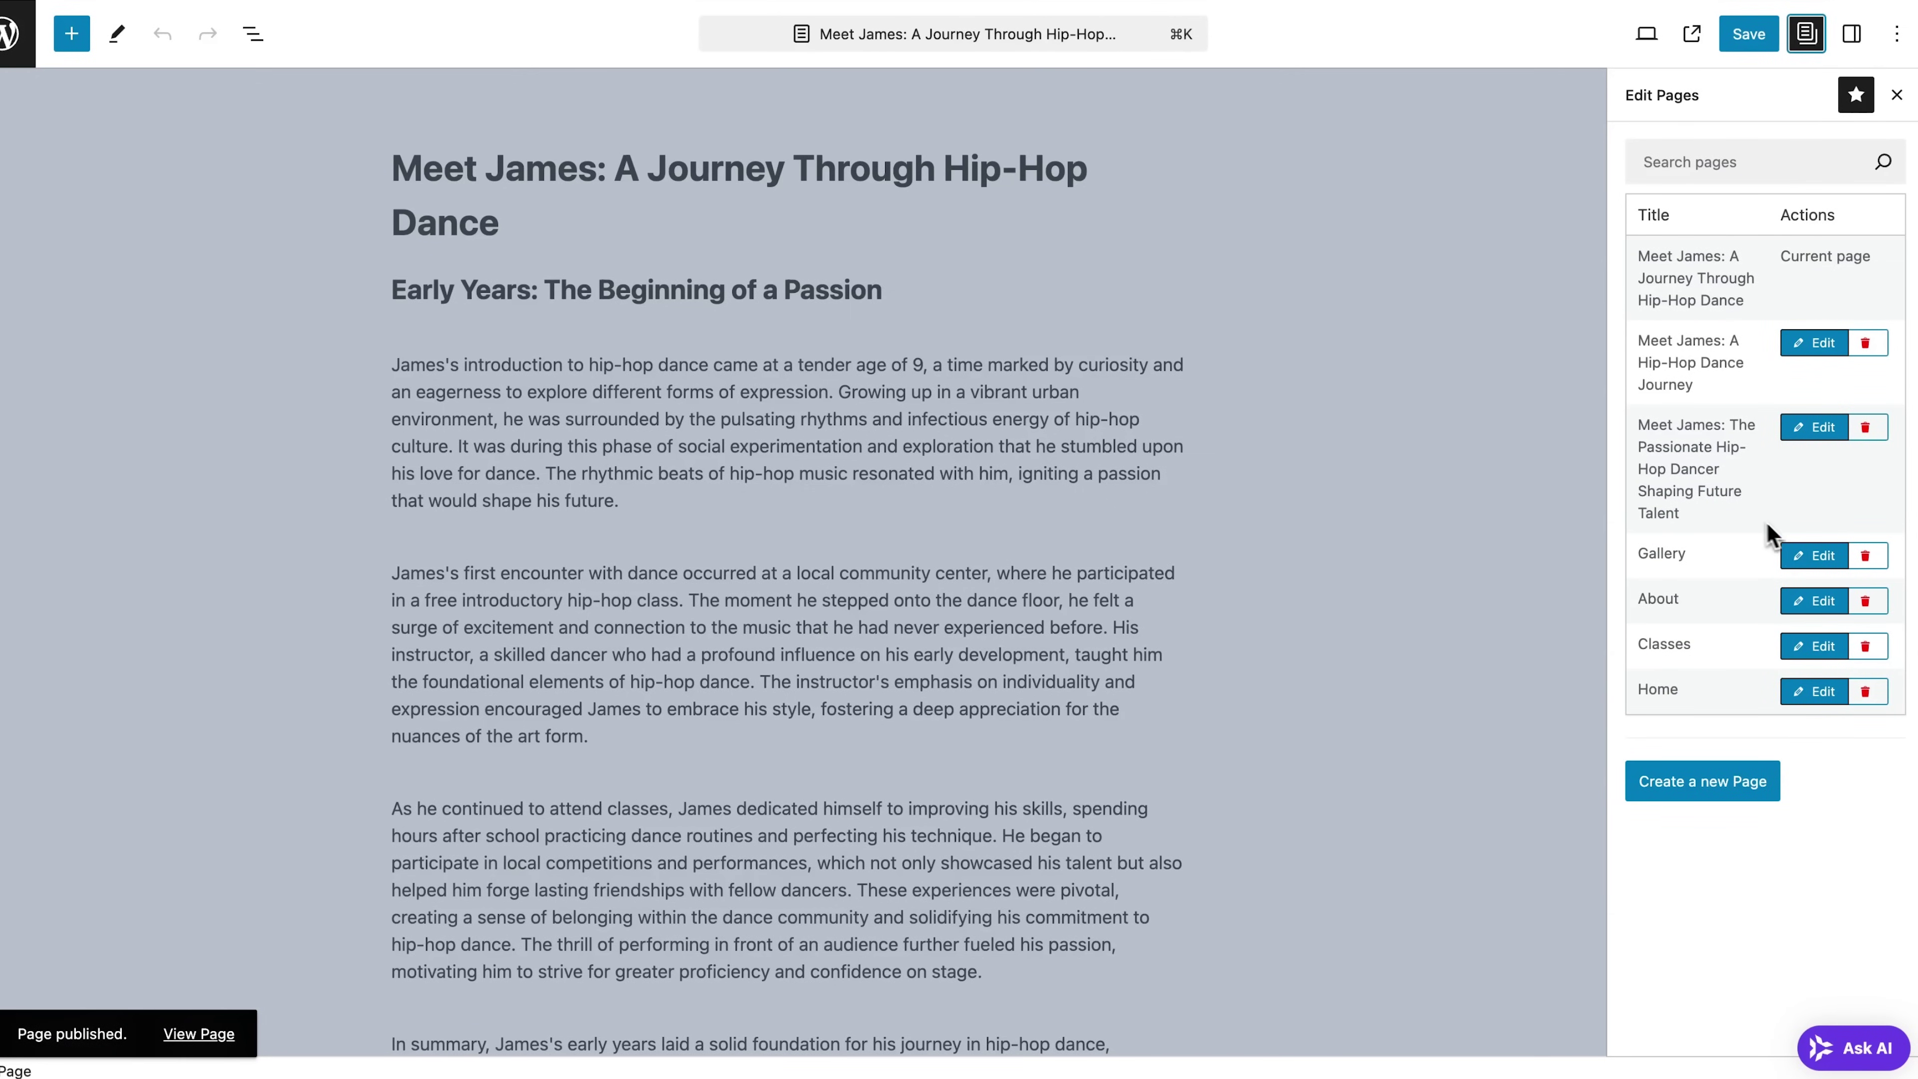
click(1813, 556)
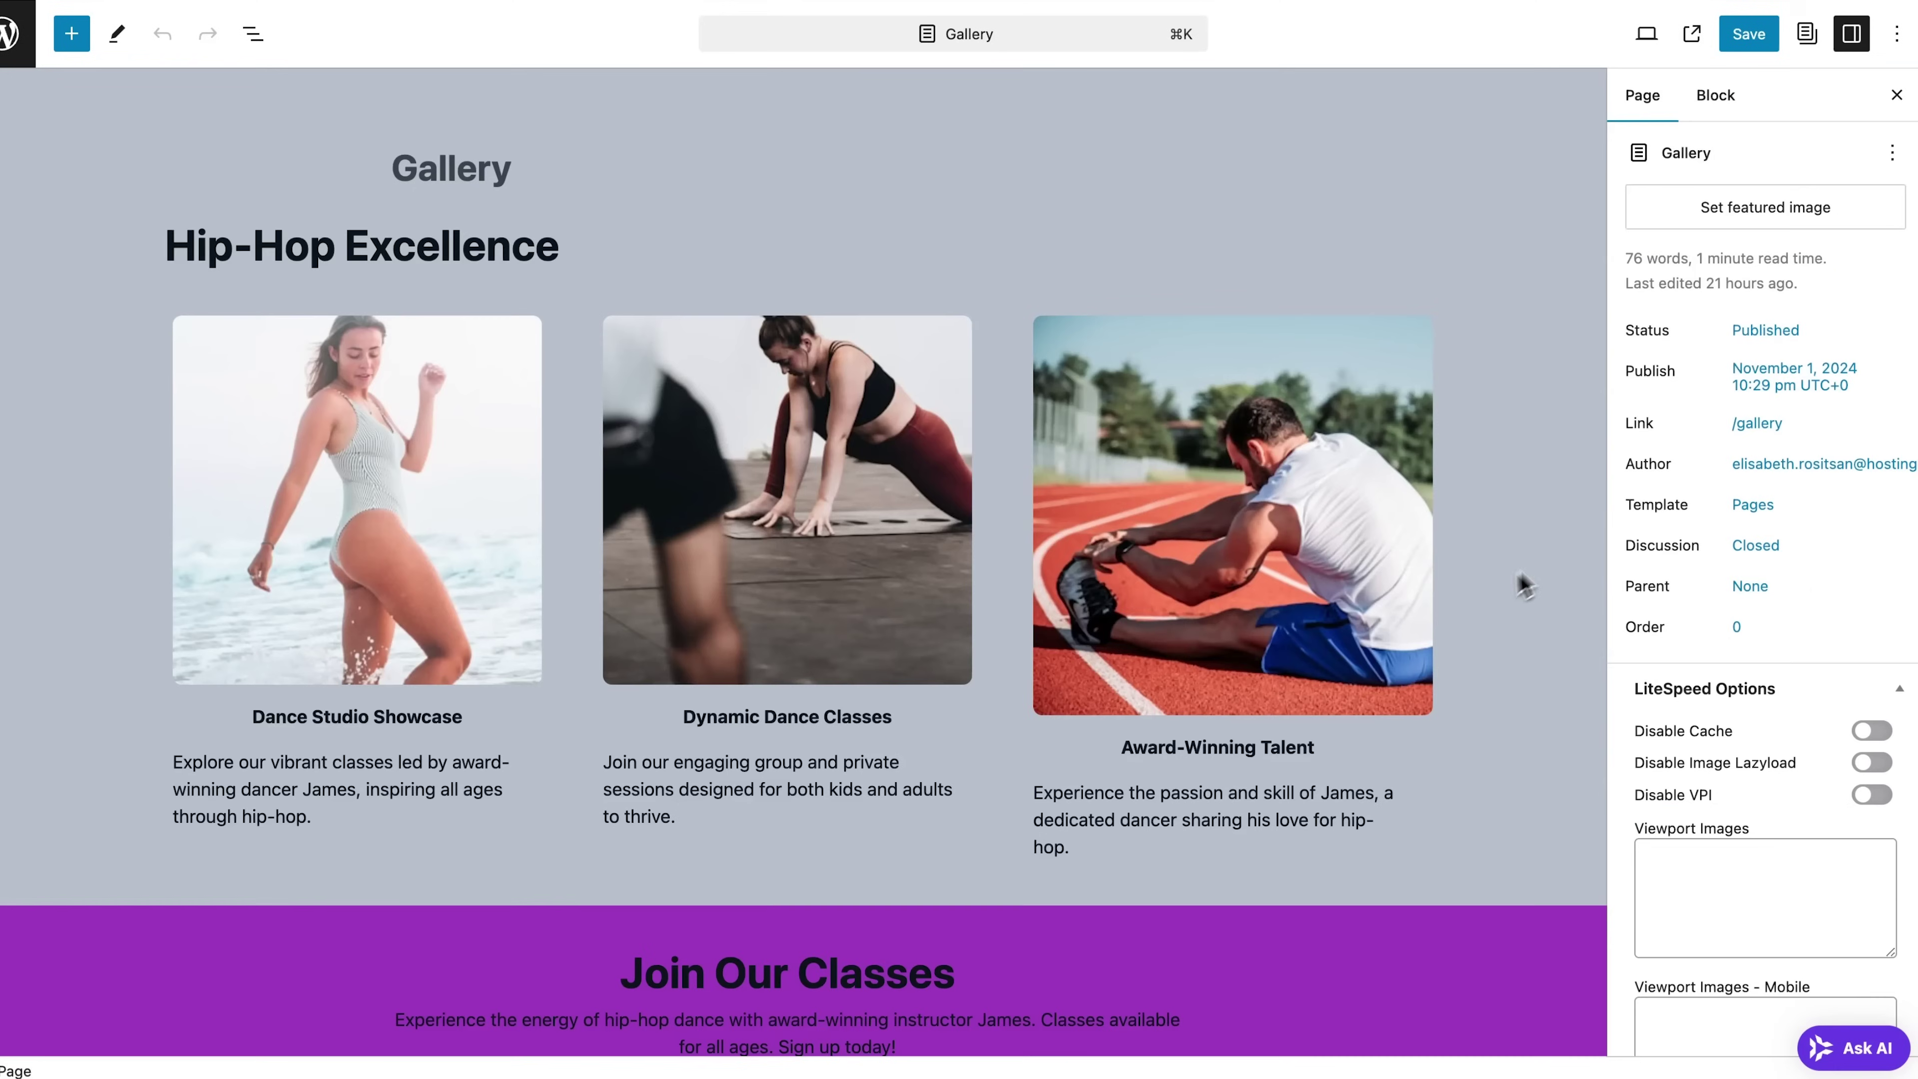
click(1807, 33)
click(1703, 776)
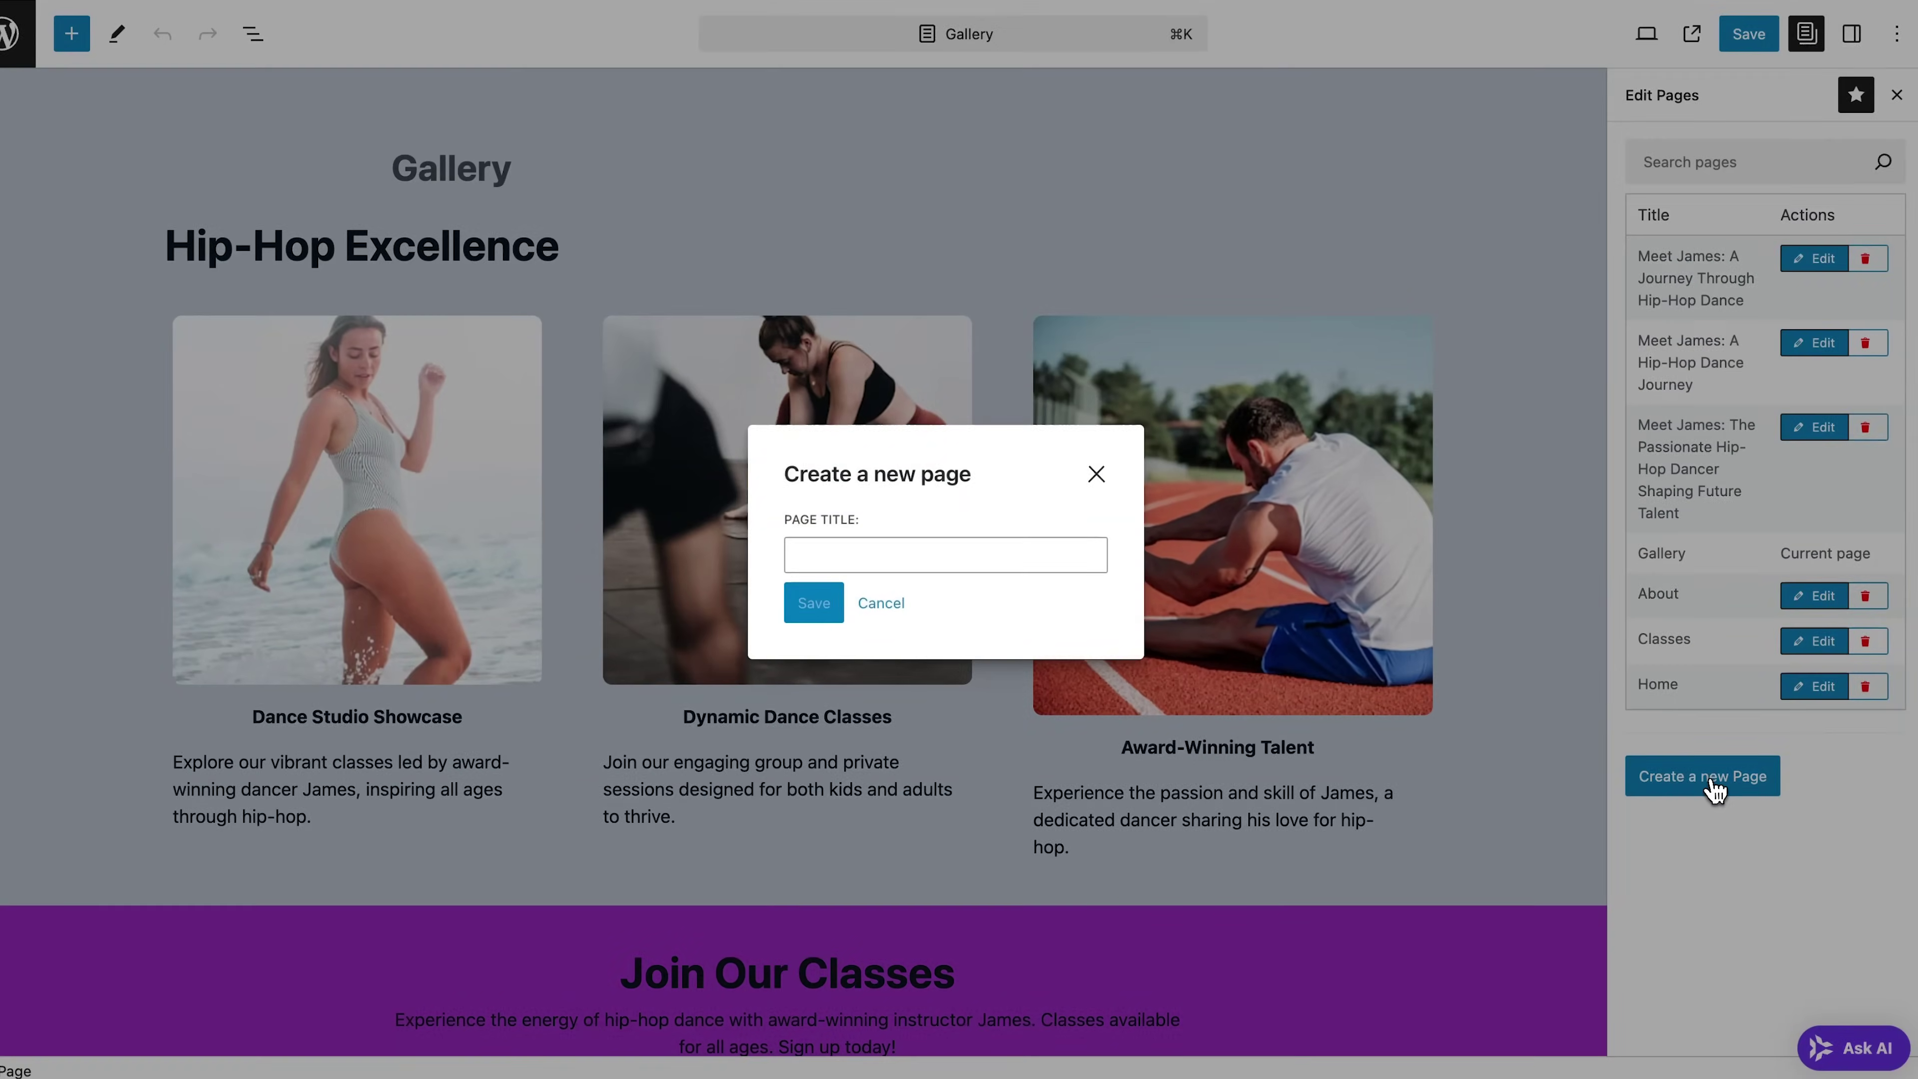
click(1093, 477)
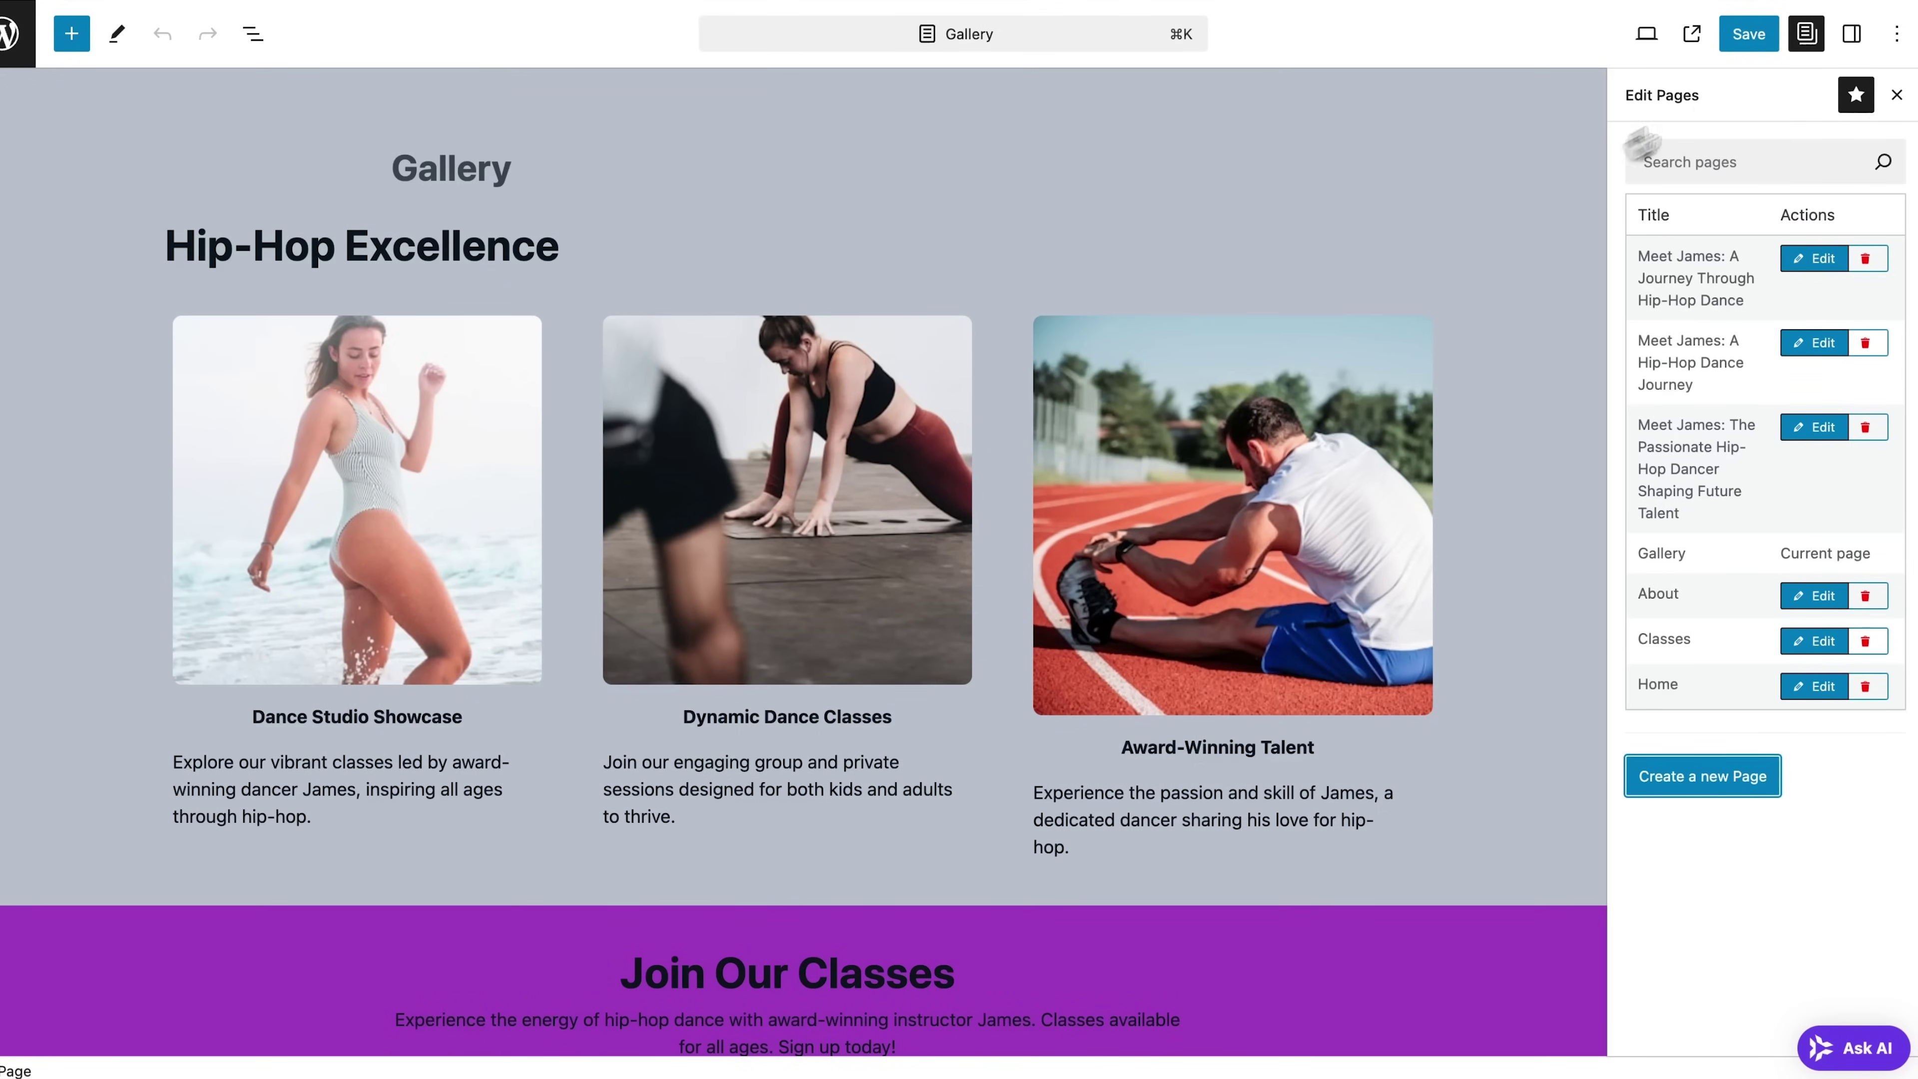
click(1896, 96)
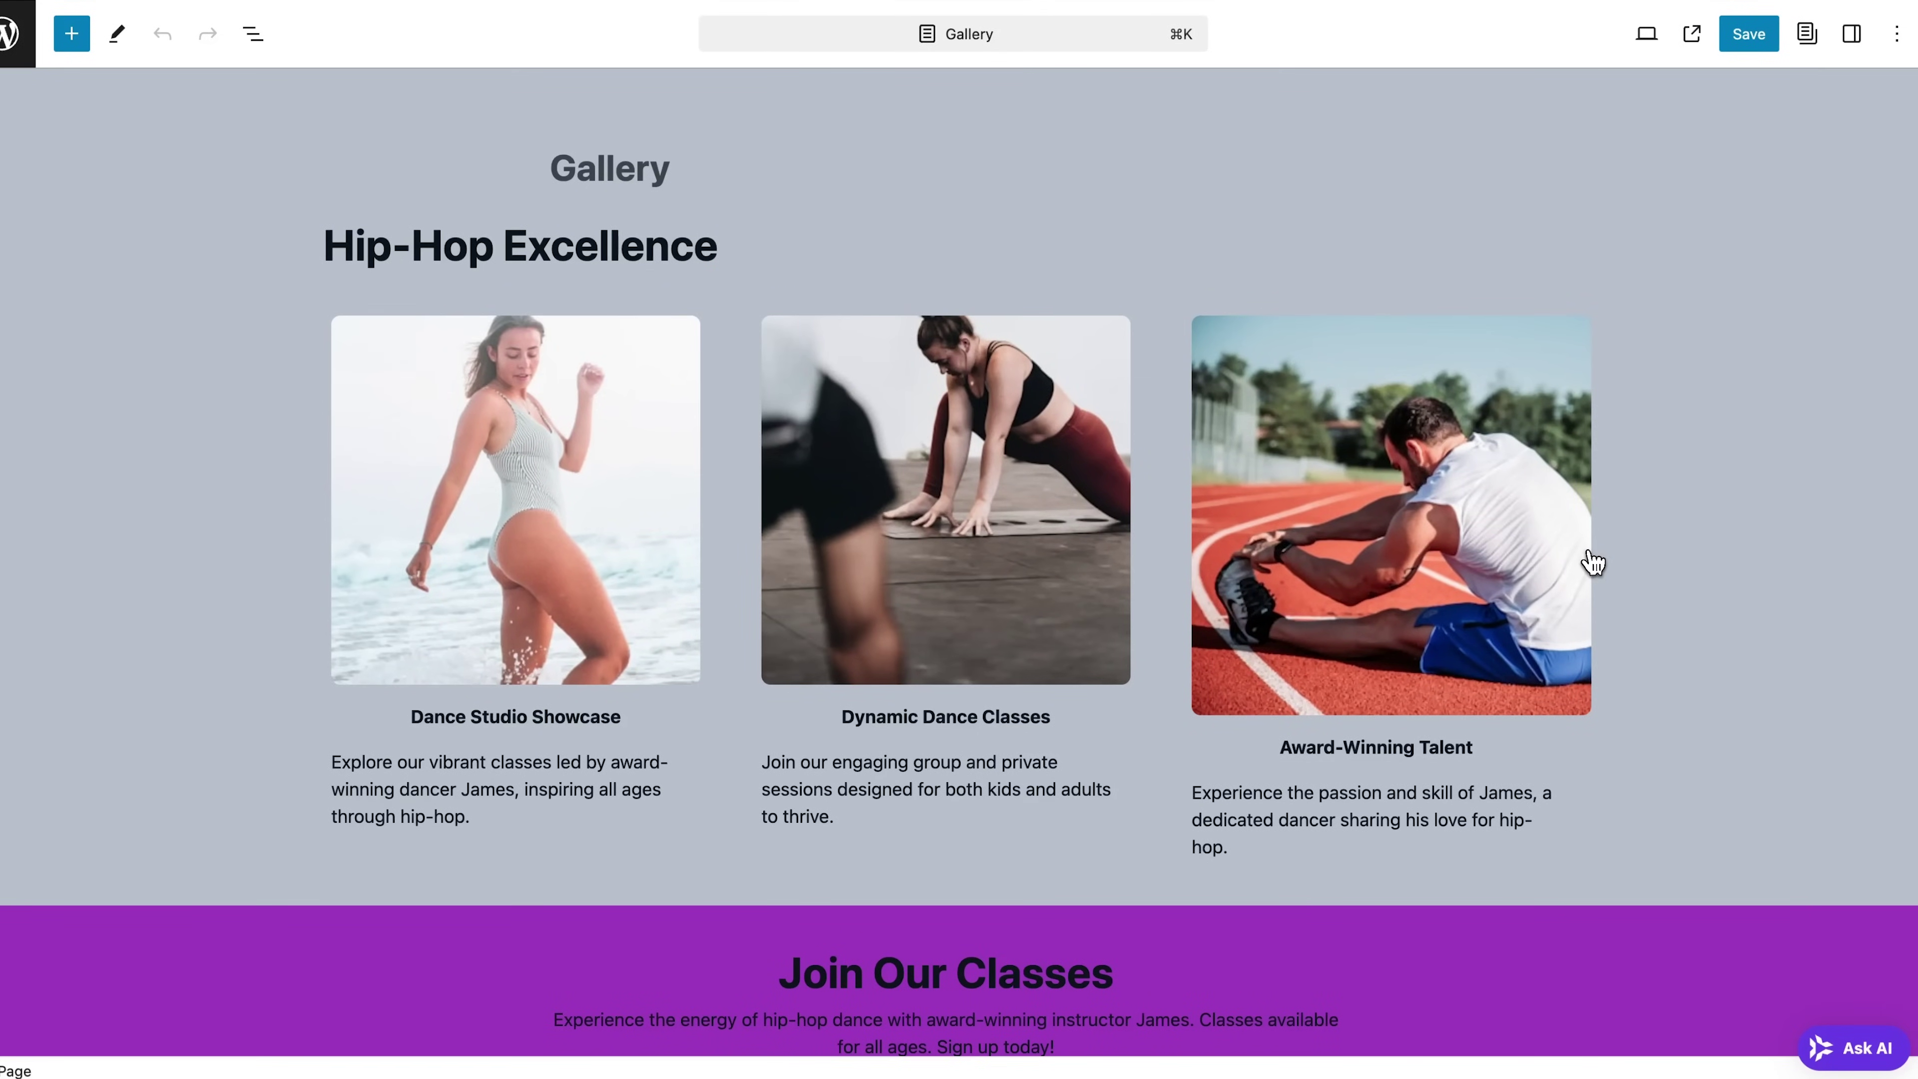
click(1824, 1049)
text(Why is my page not showi)
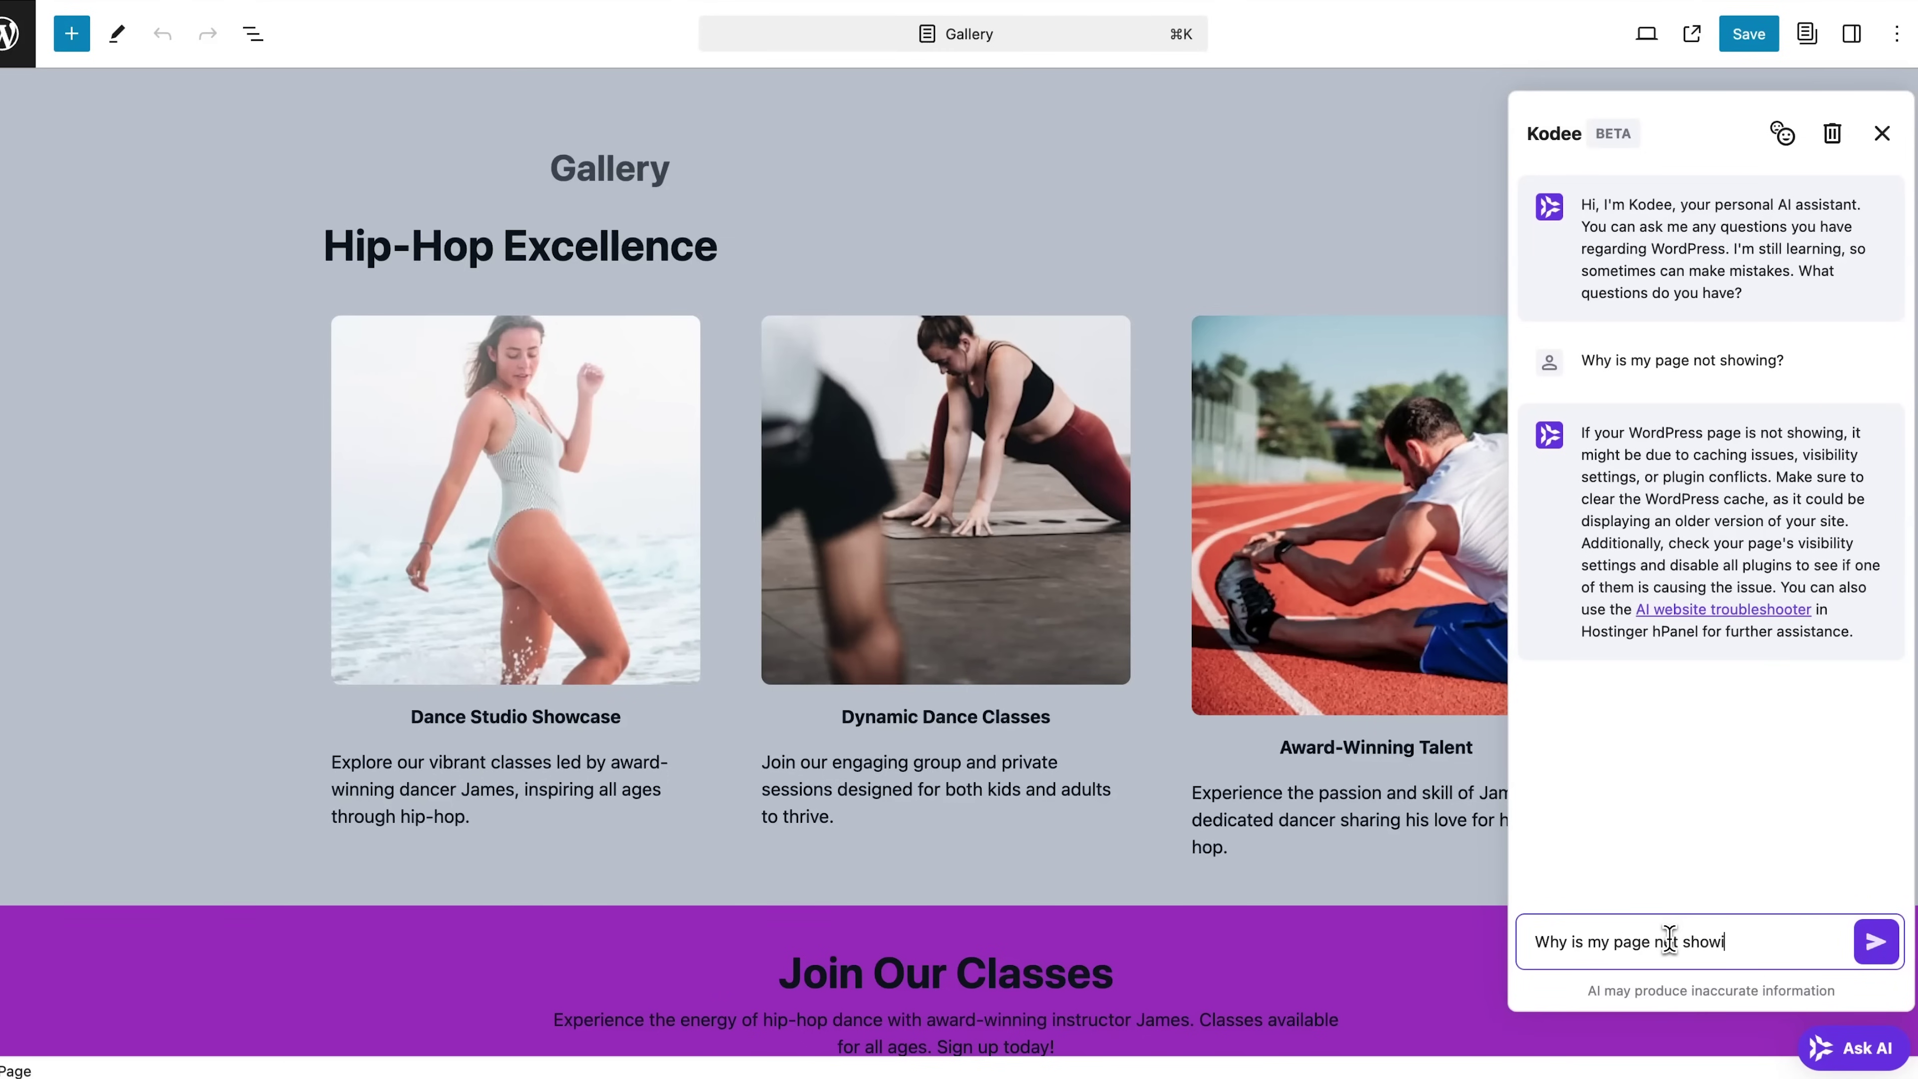
click(1876, 942)
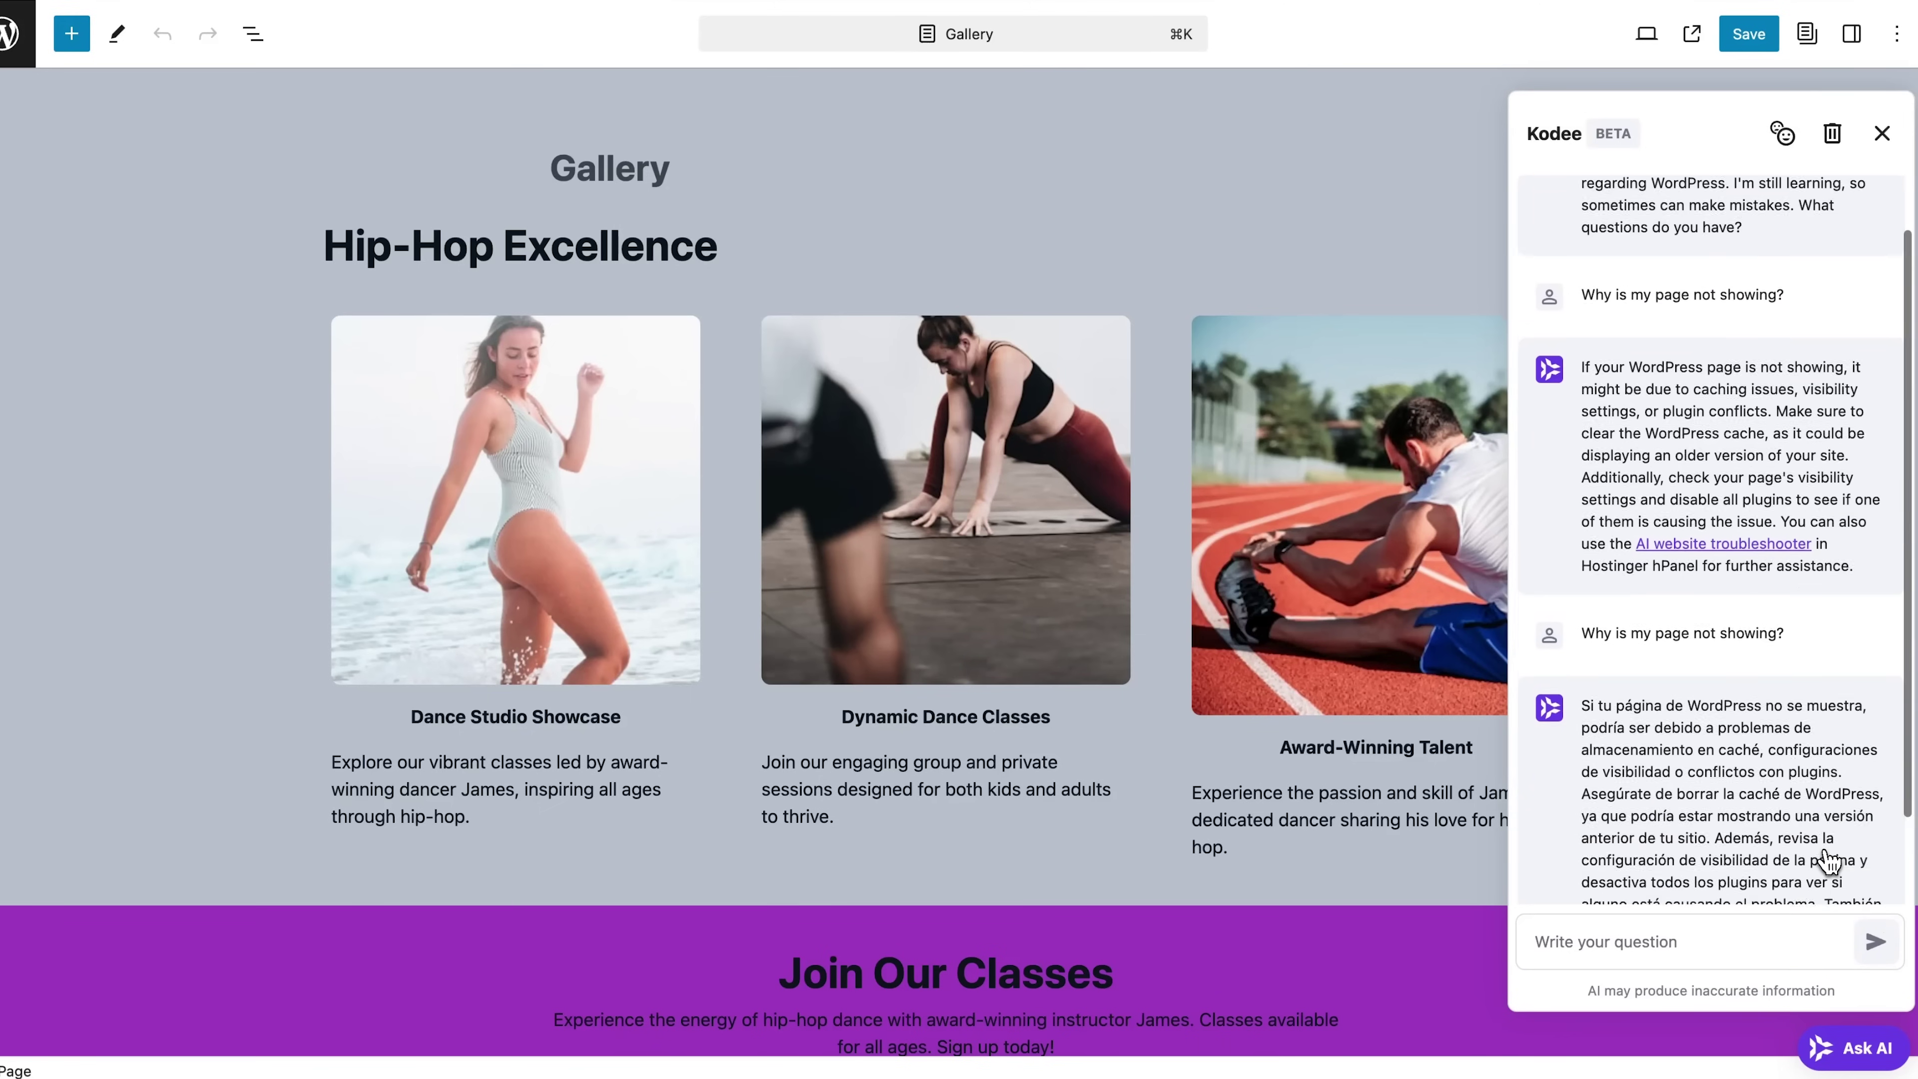
scroll(1775, 745, up, 3)
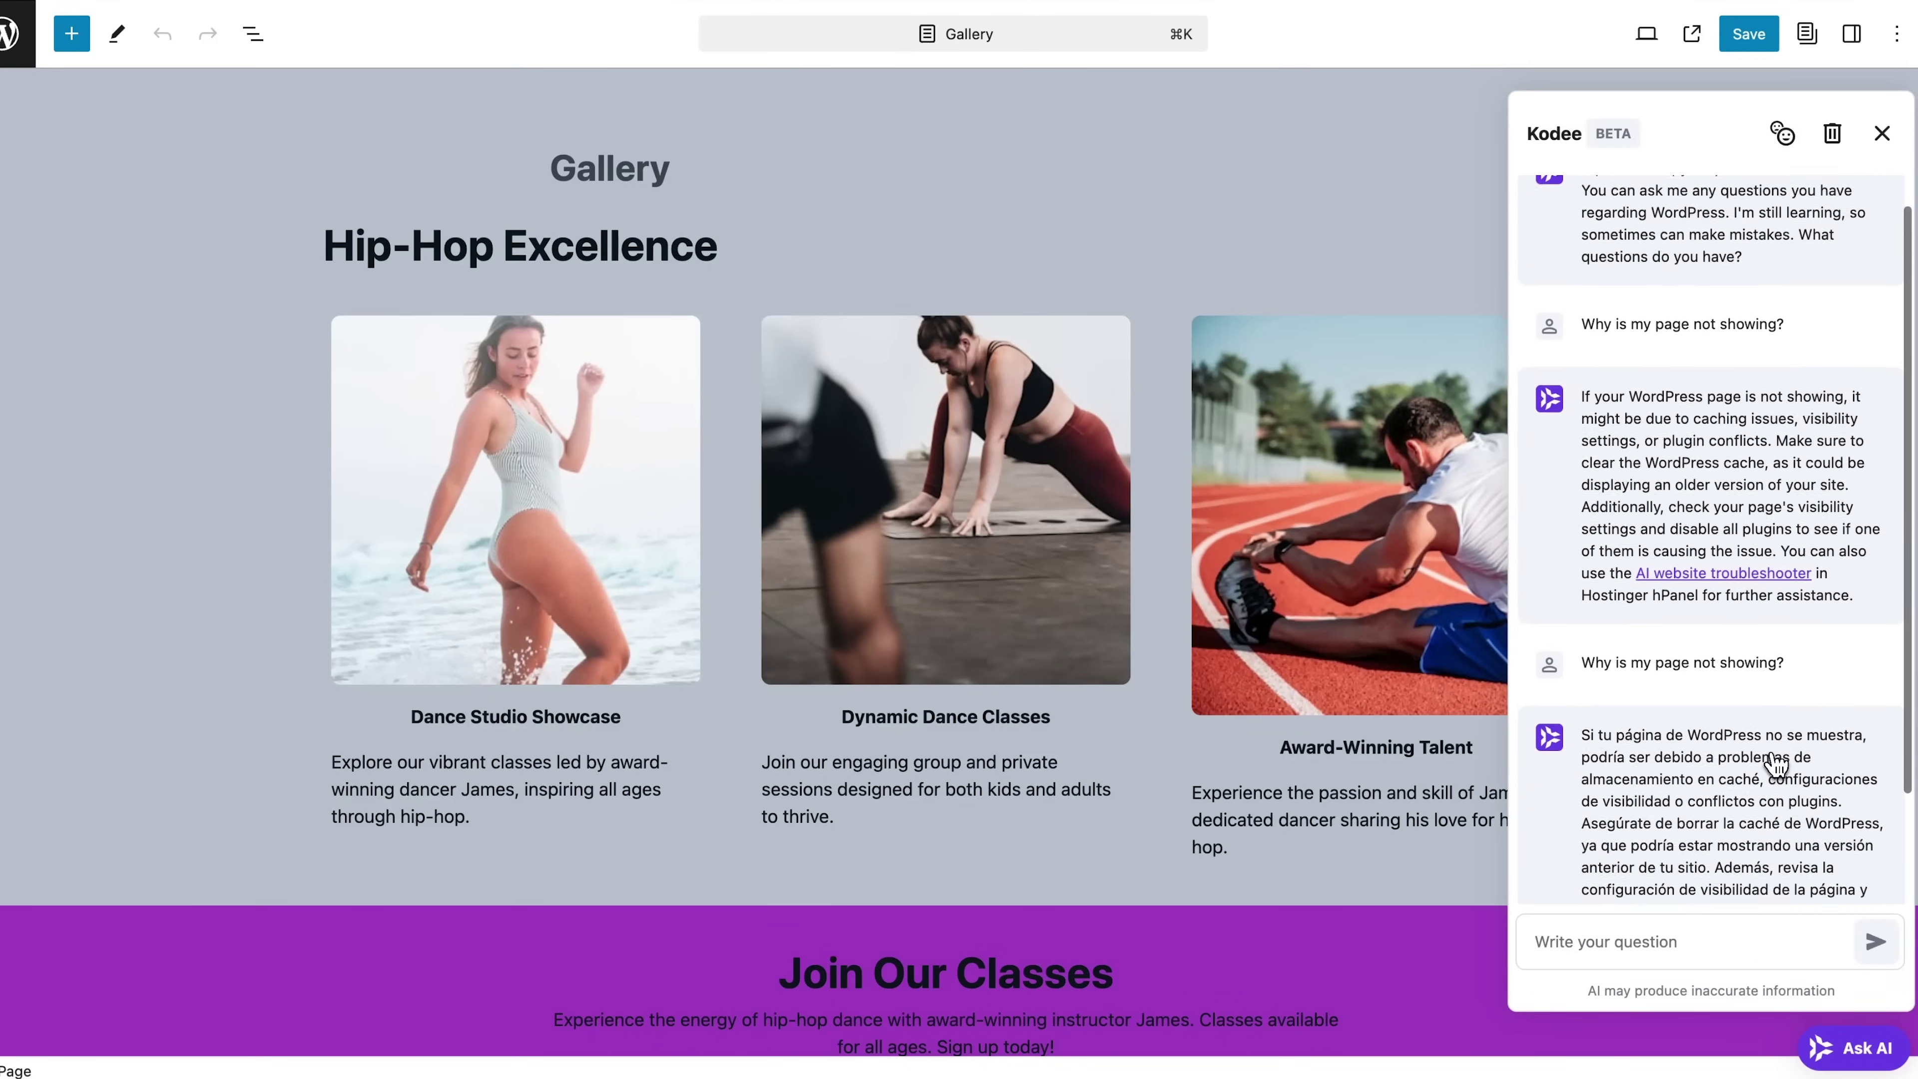
scroll(1776, 755, down, 3)
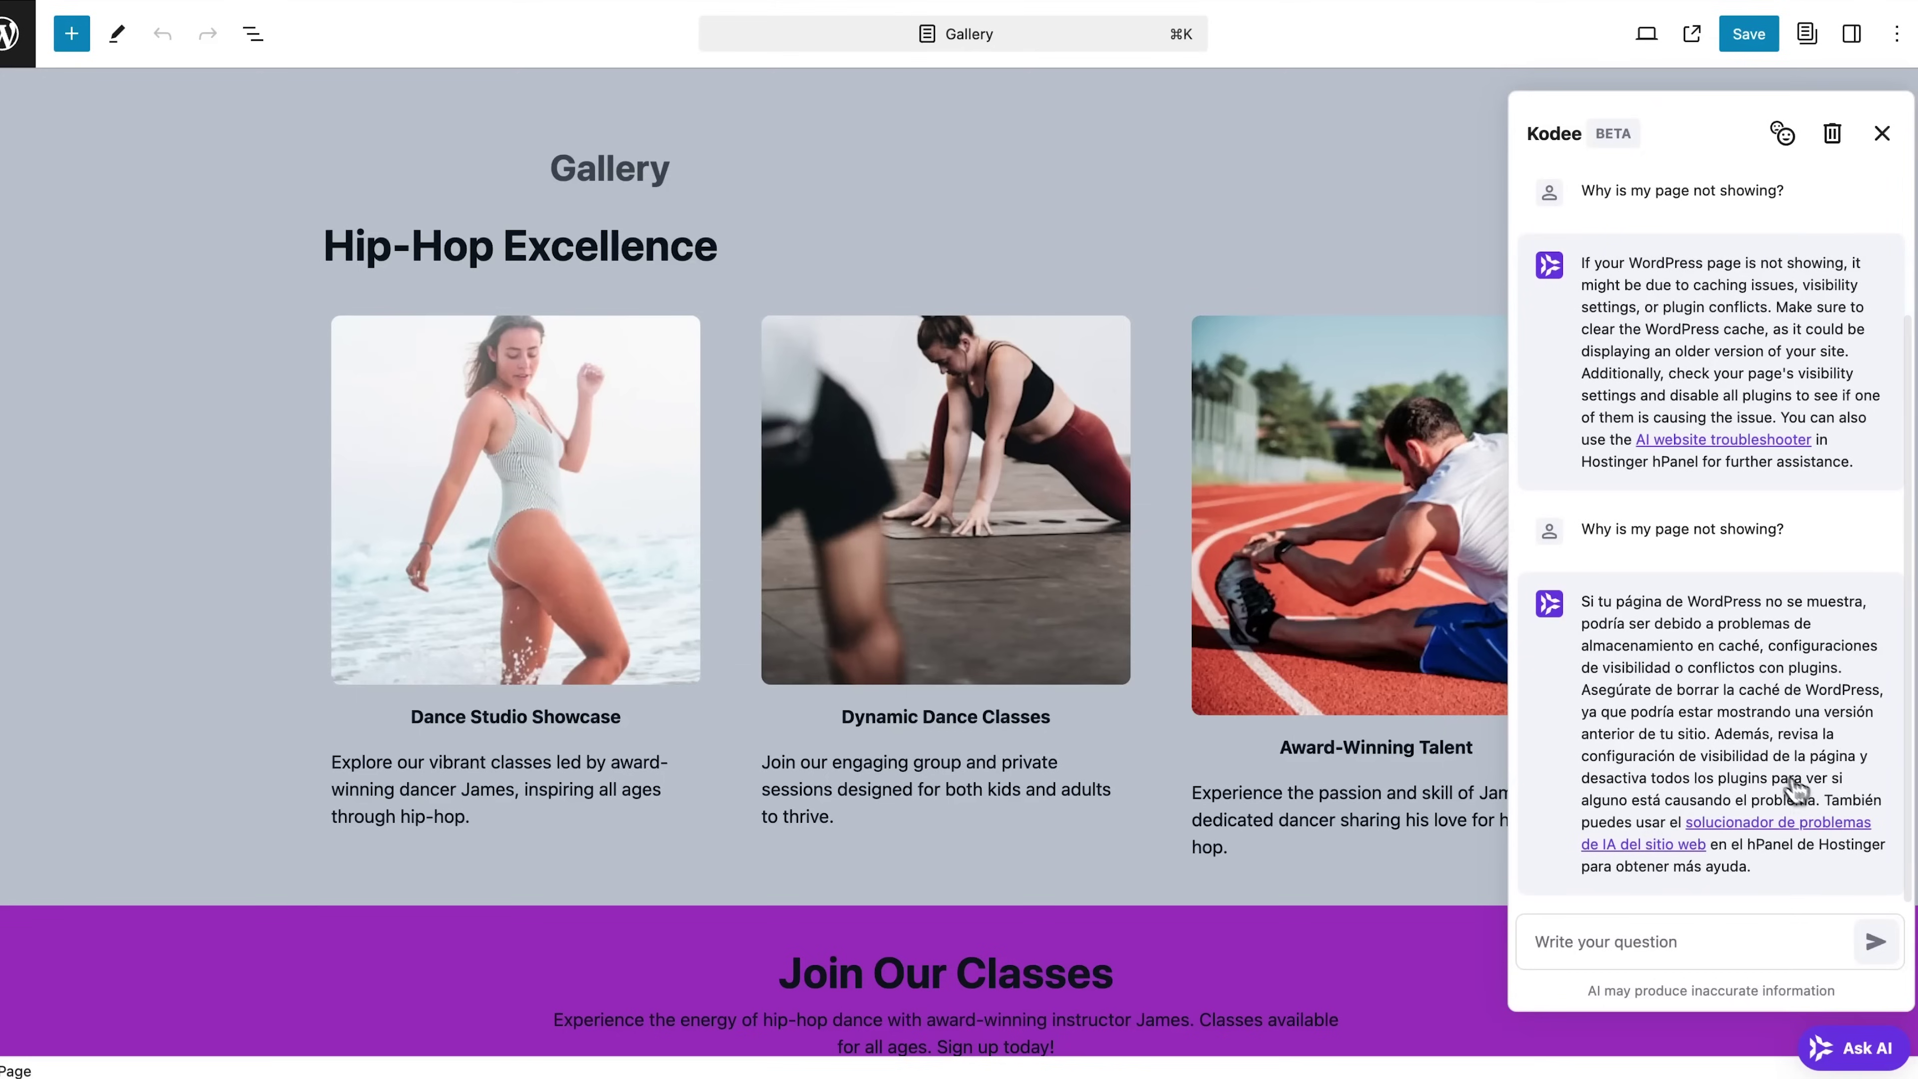
click(1882, 134)
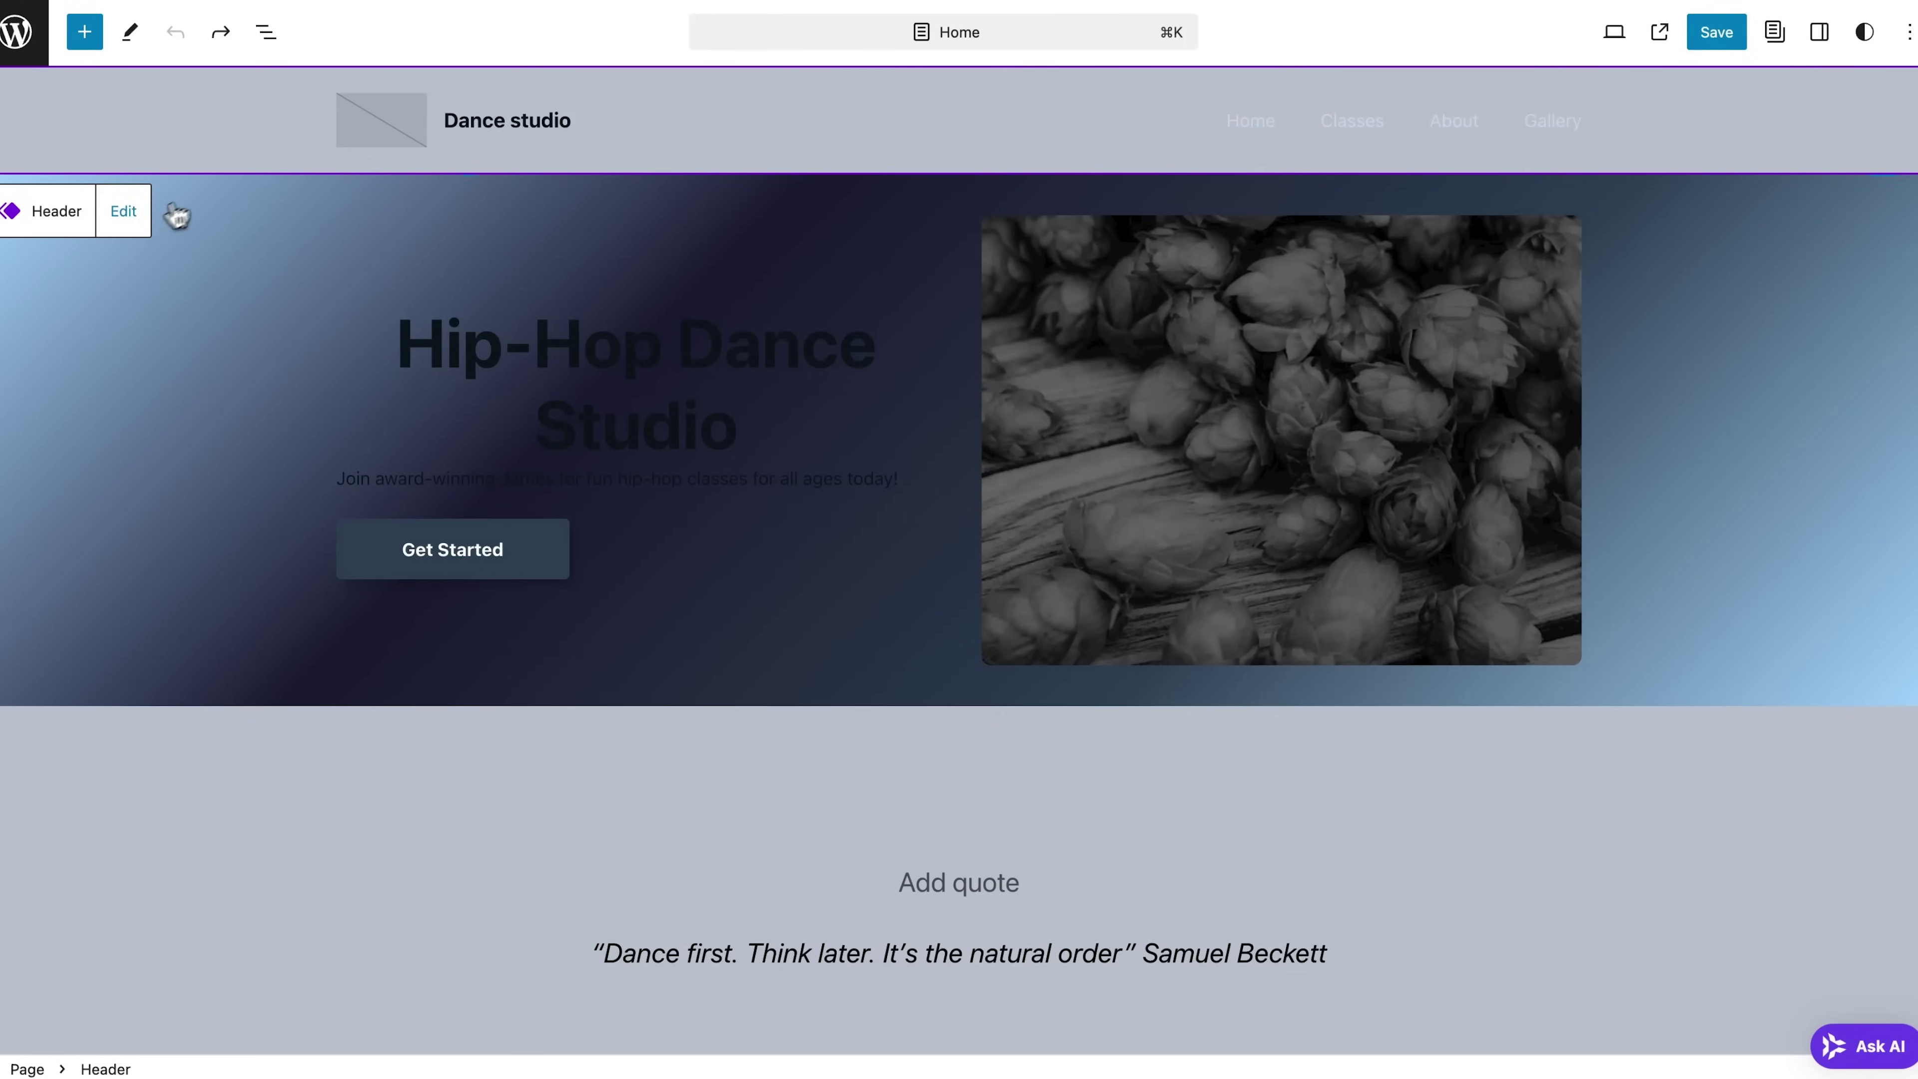
Make the group-of-dancers photo the header's site logo, resize it, and save the header
click(129, 223)
click(383, 164)
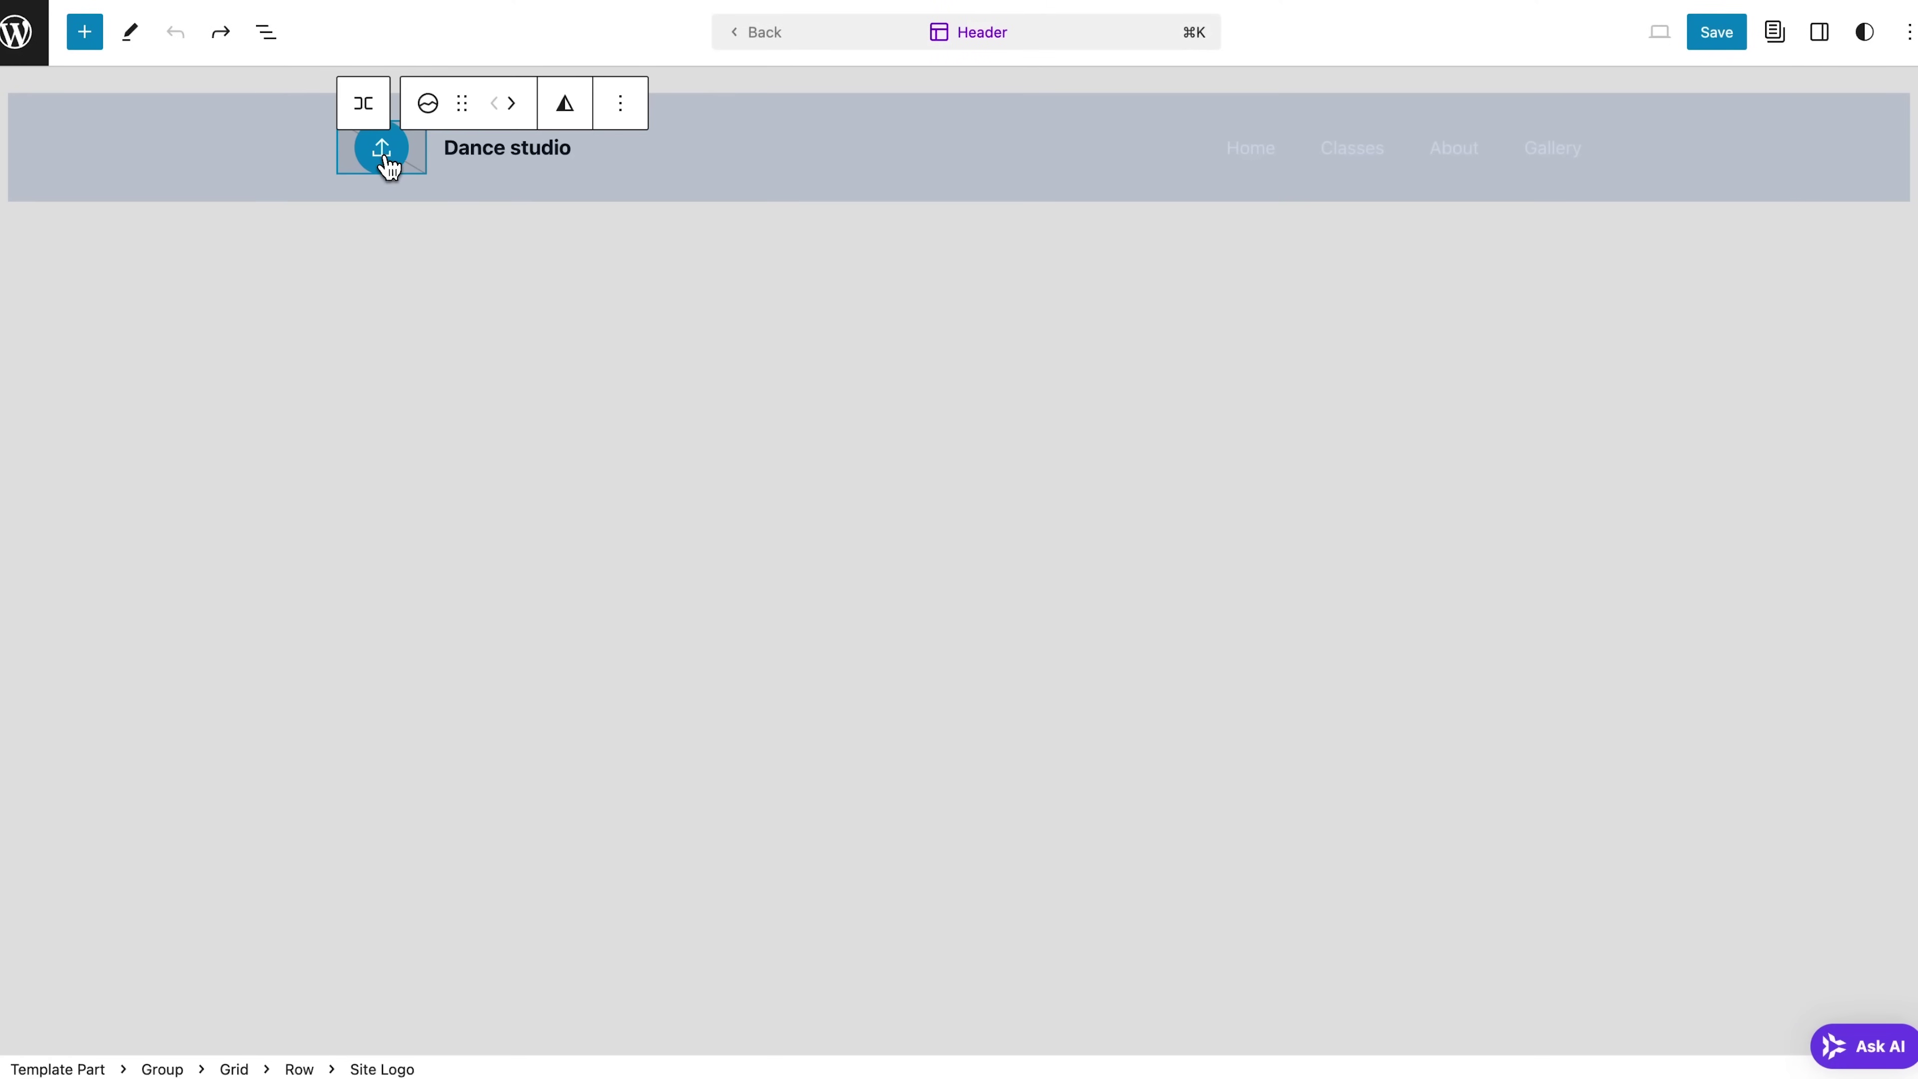
click(383, 155)
click(407, 291)
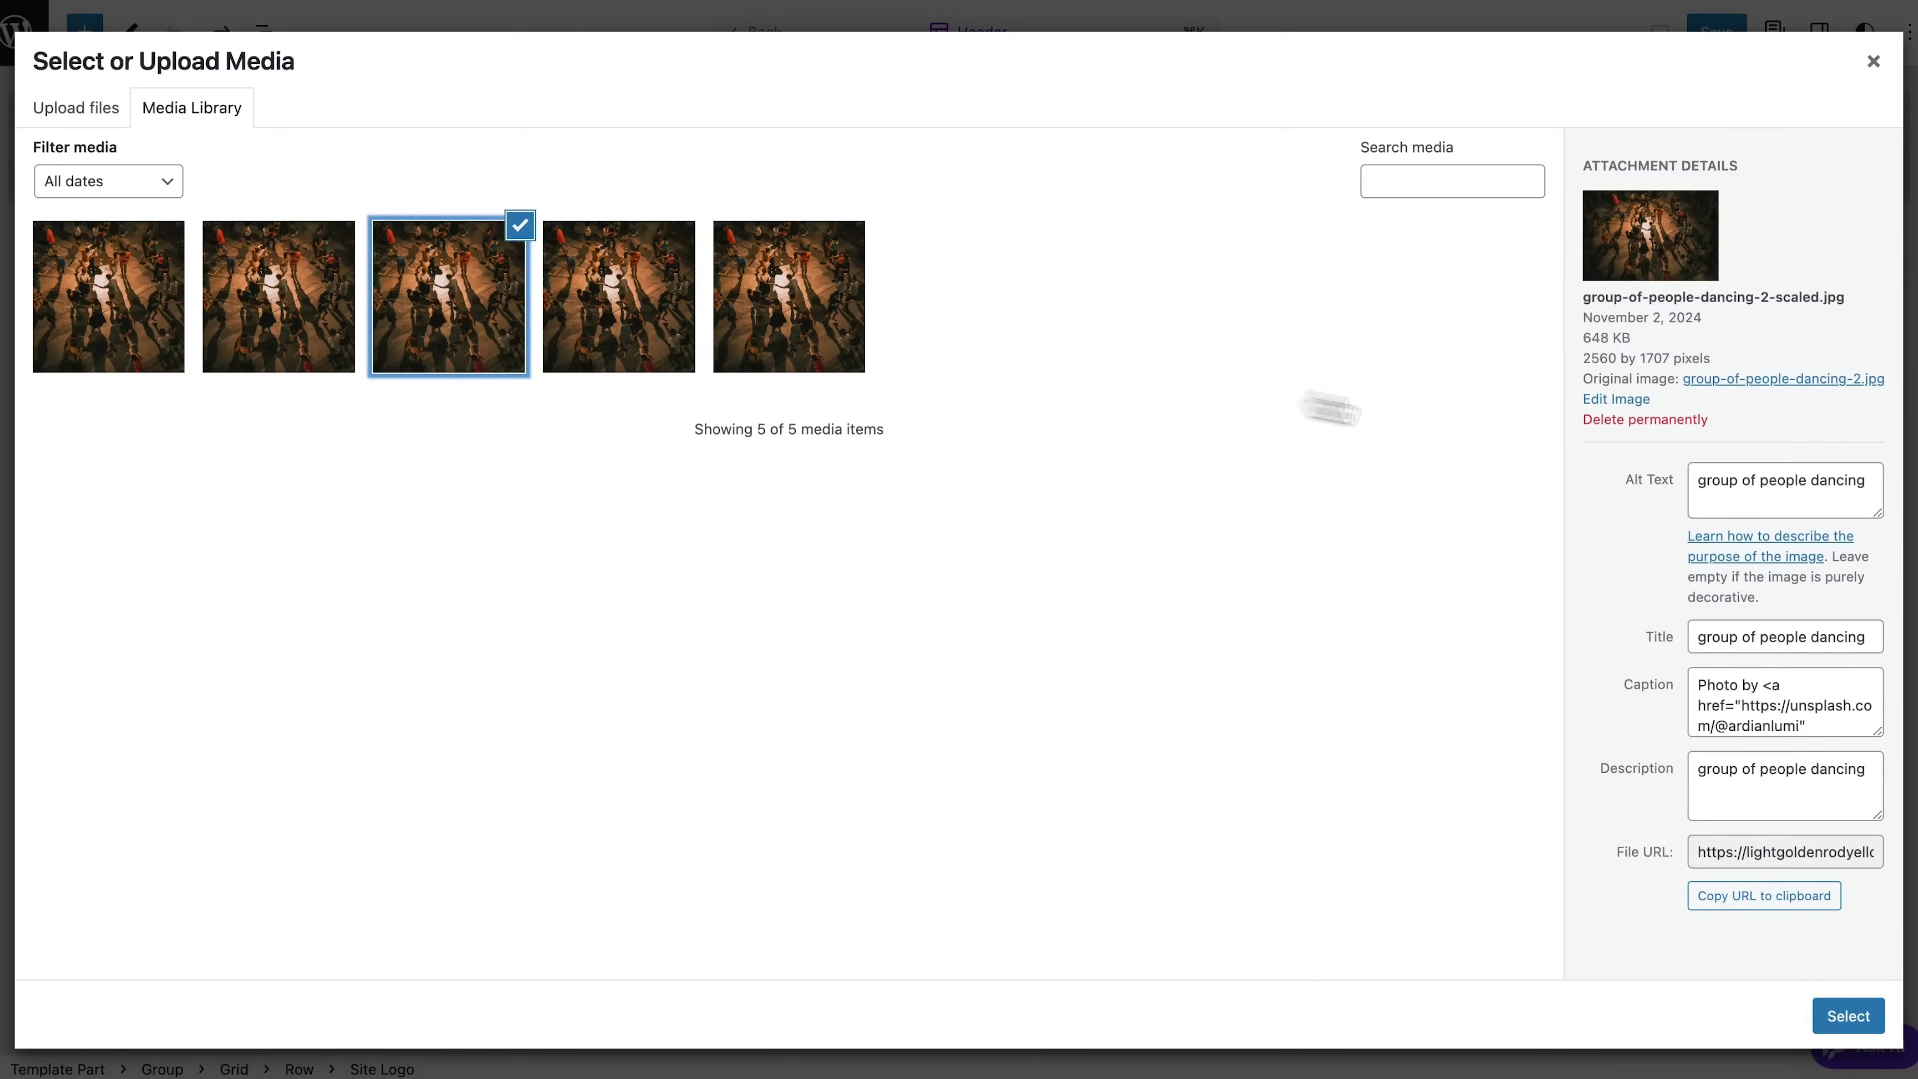
click(1866, 1013)
drag(404, 198, 367, 224)
click(1709, 32)
click(1718, 34)
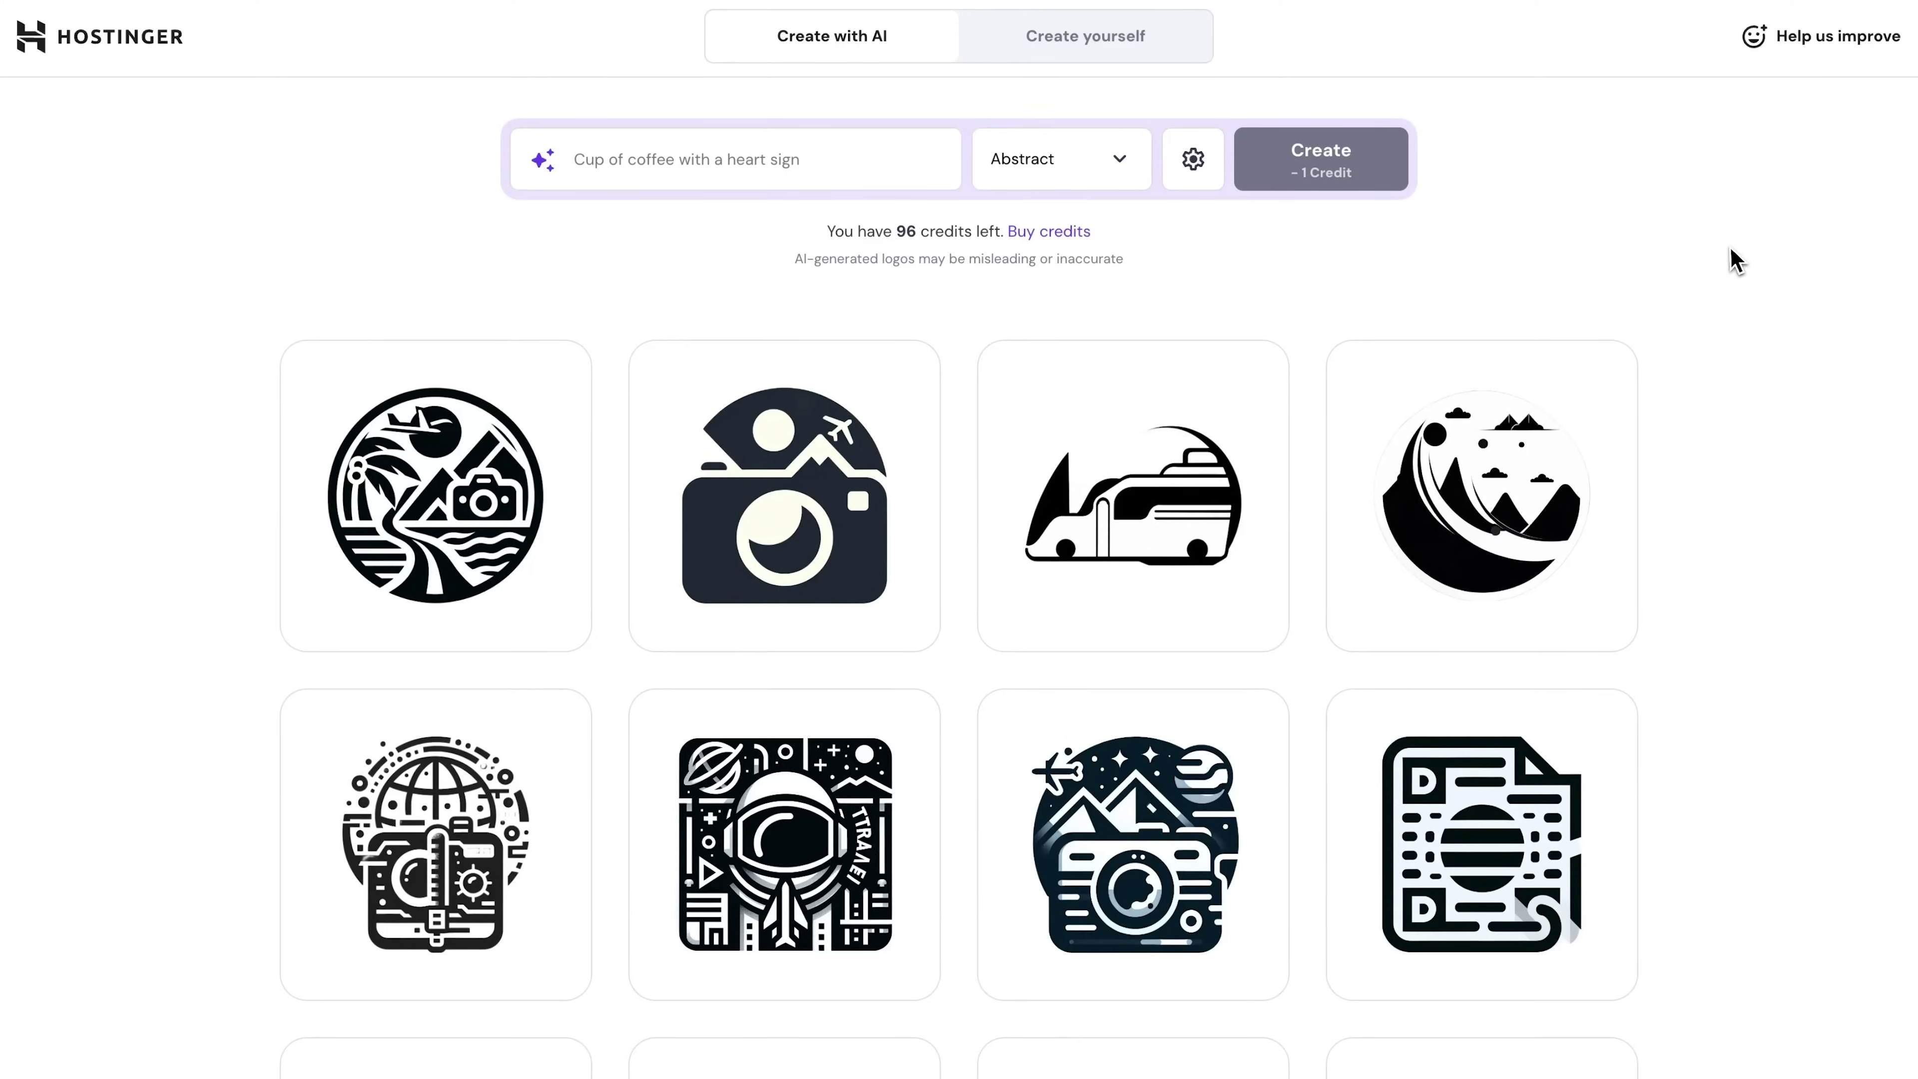
Generate Futuristic-style logos for 'Man dancing hip-hop' and open the second result for editing
click(744, 173)
text(Man dancing hip-hop)
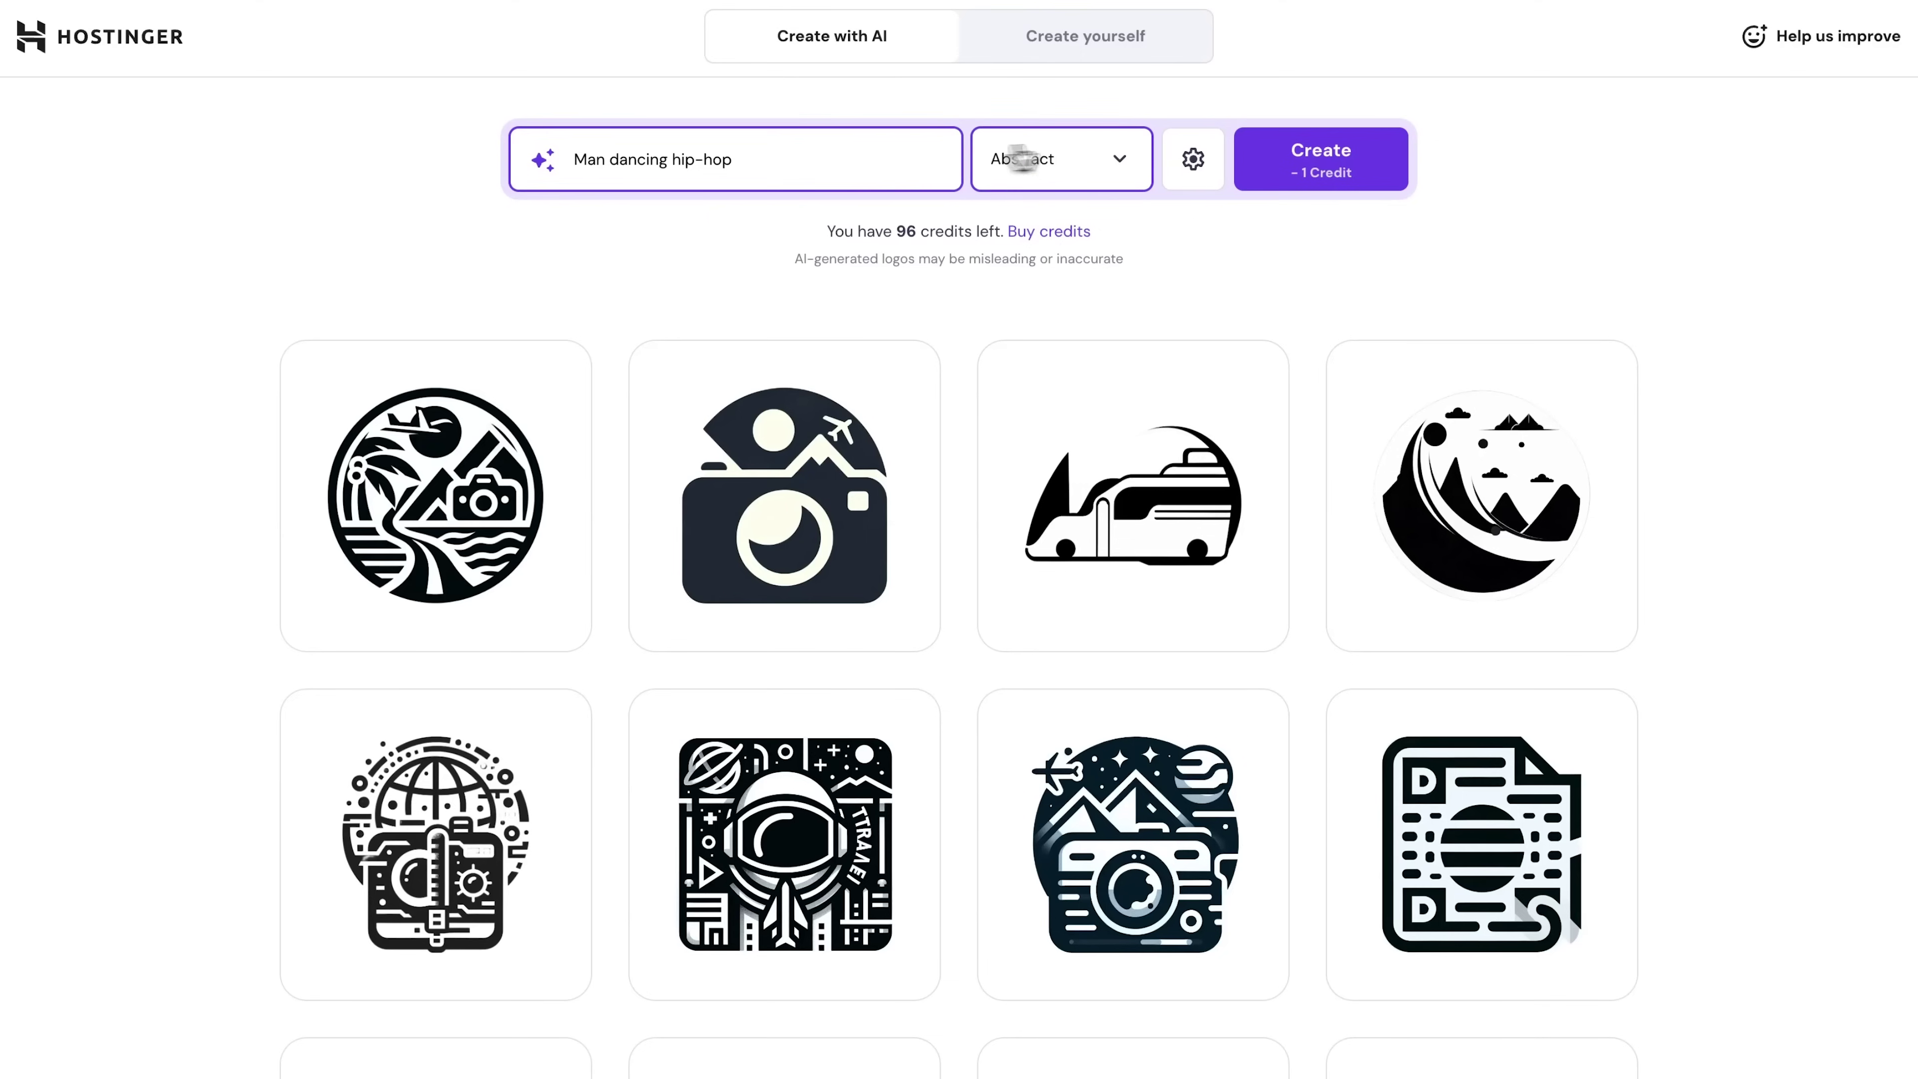
click(1130, 161)
click(1050, 364)
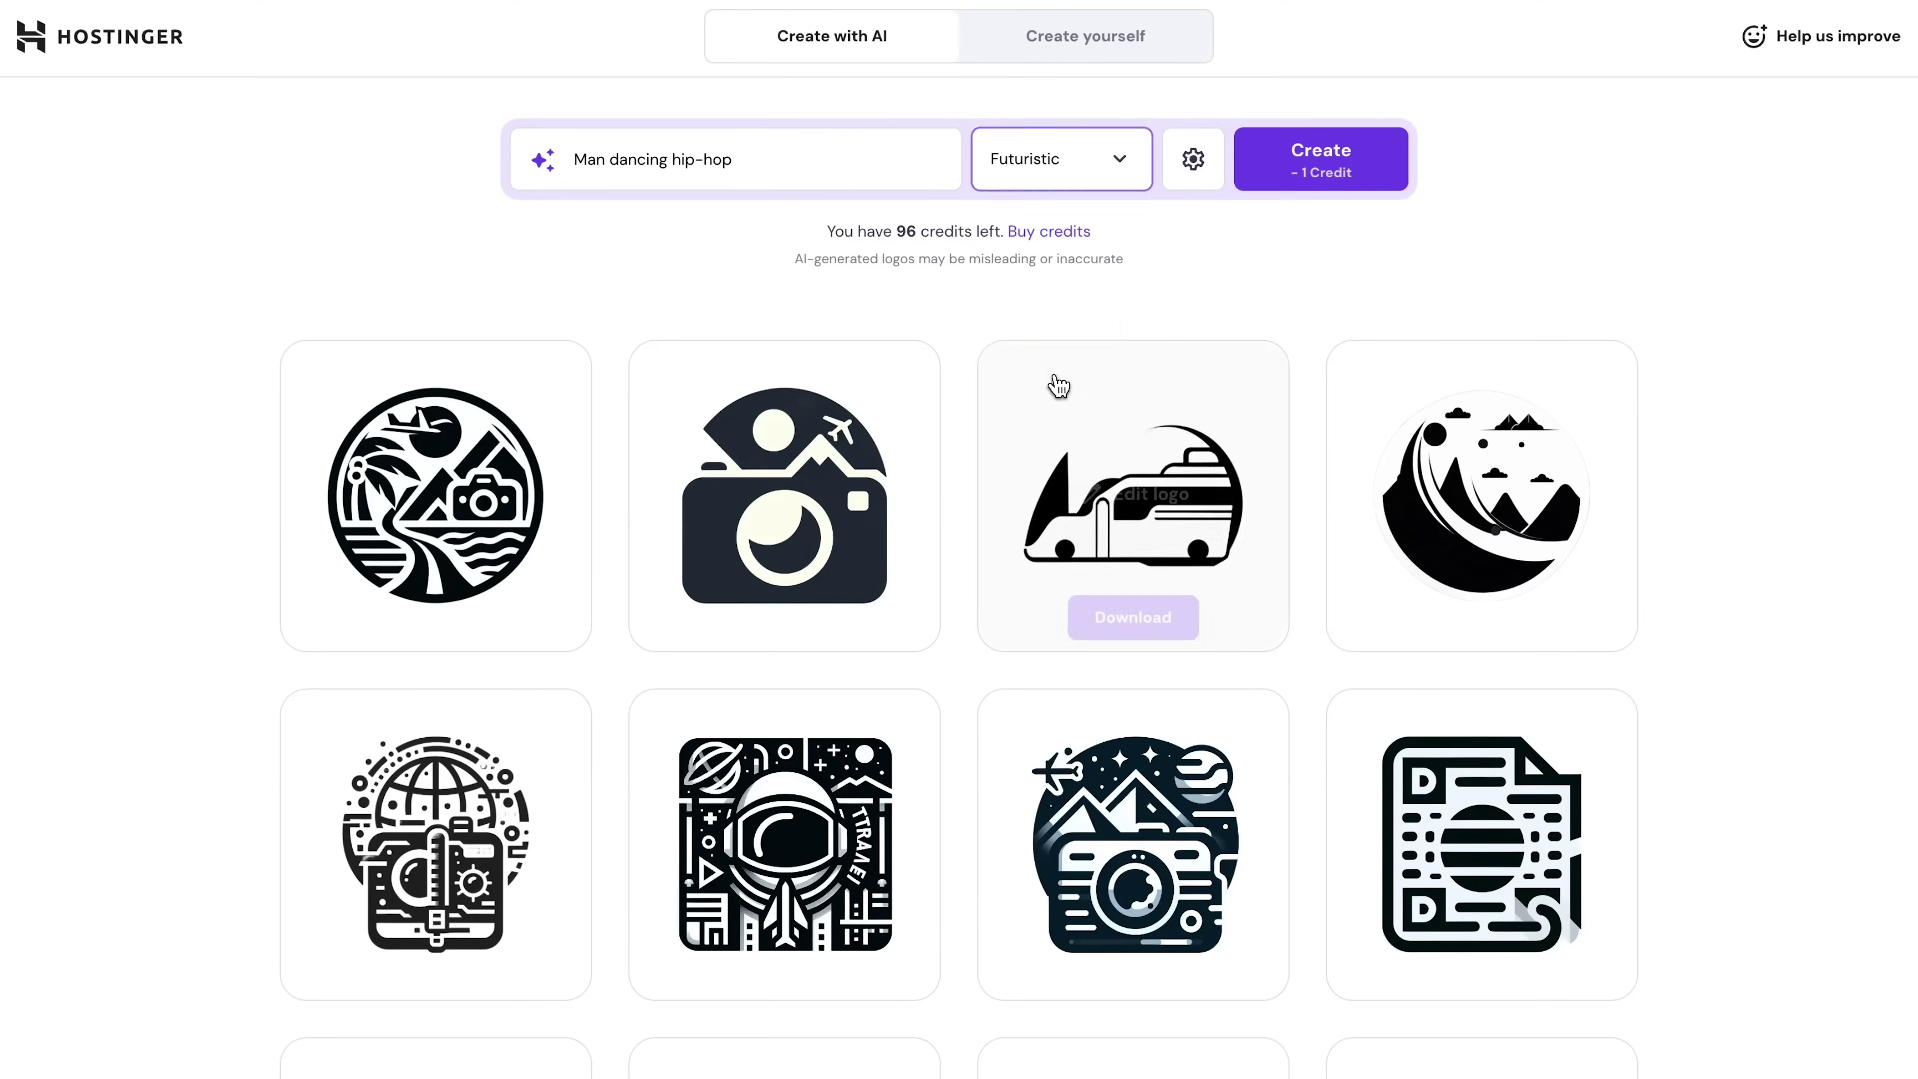
click(1303, 177)
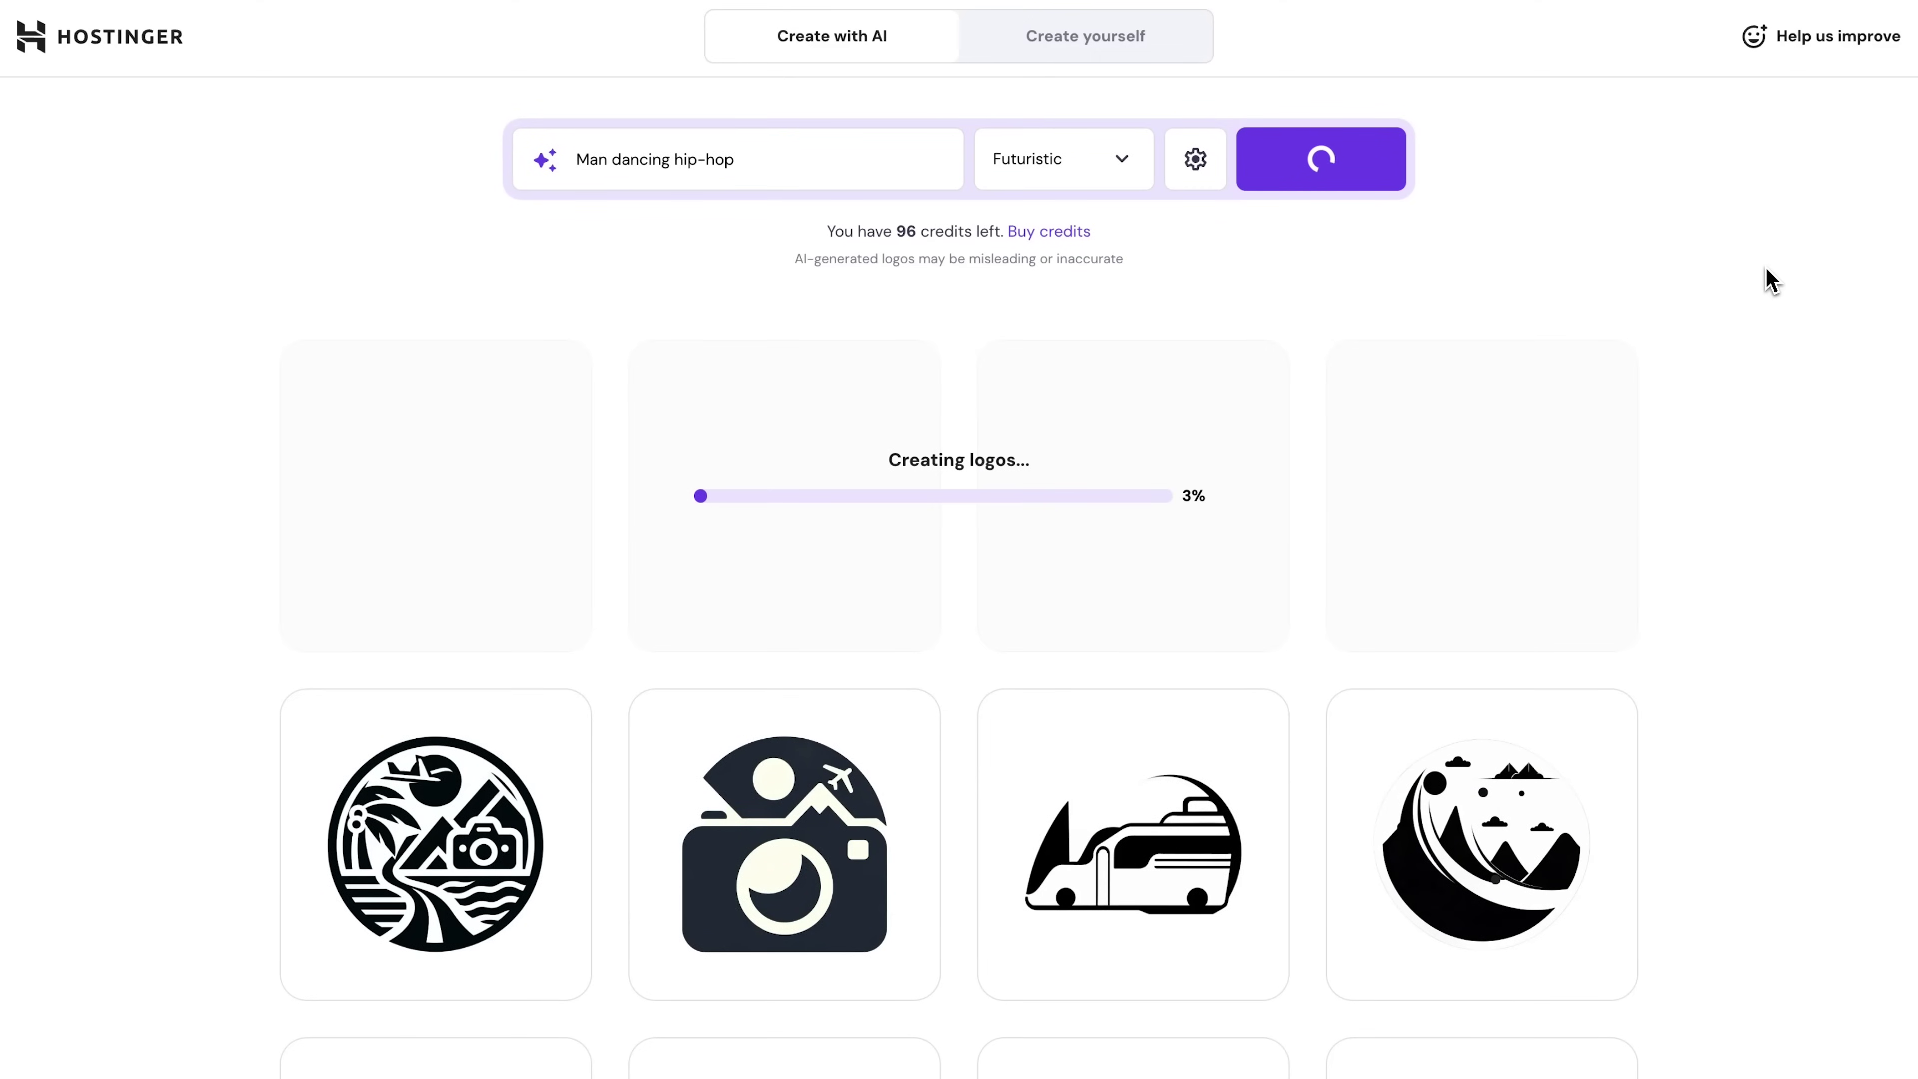
mouse_move(819, 597)
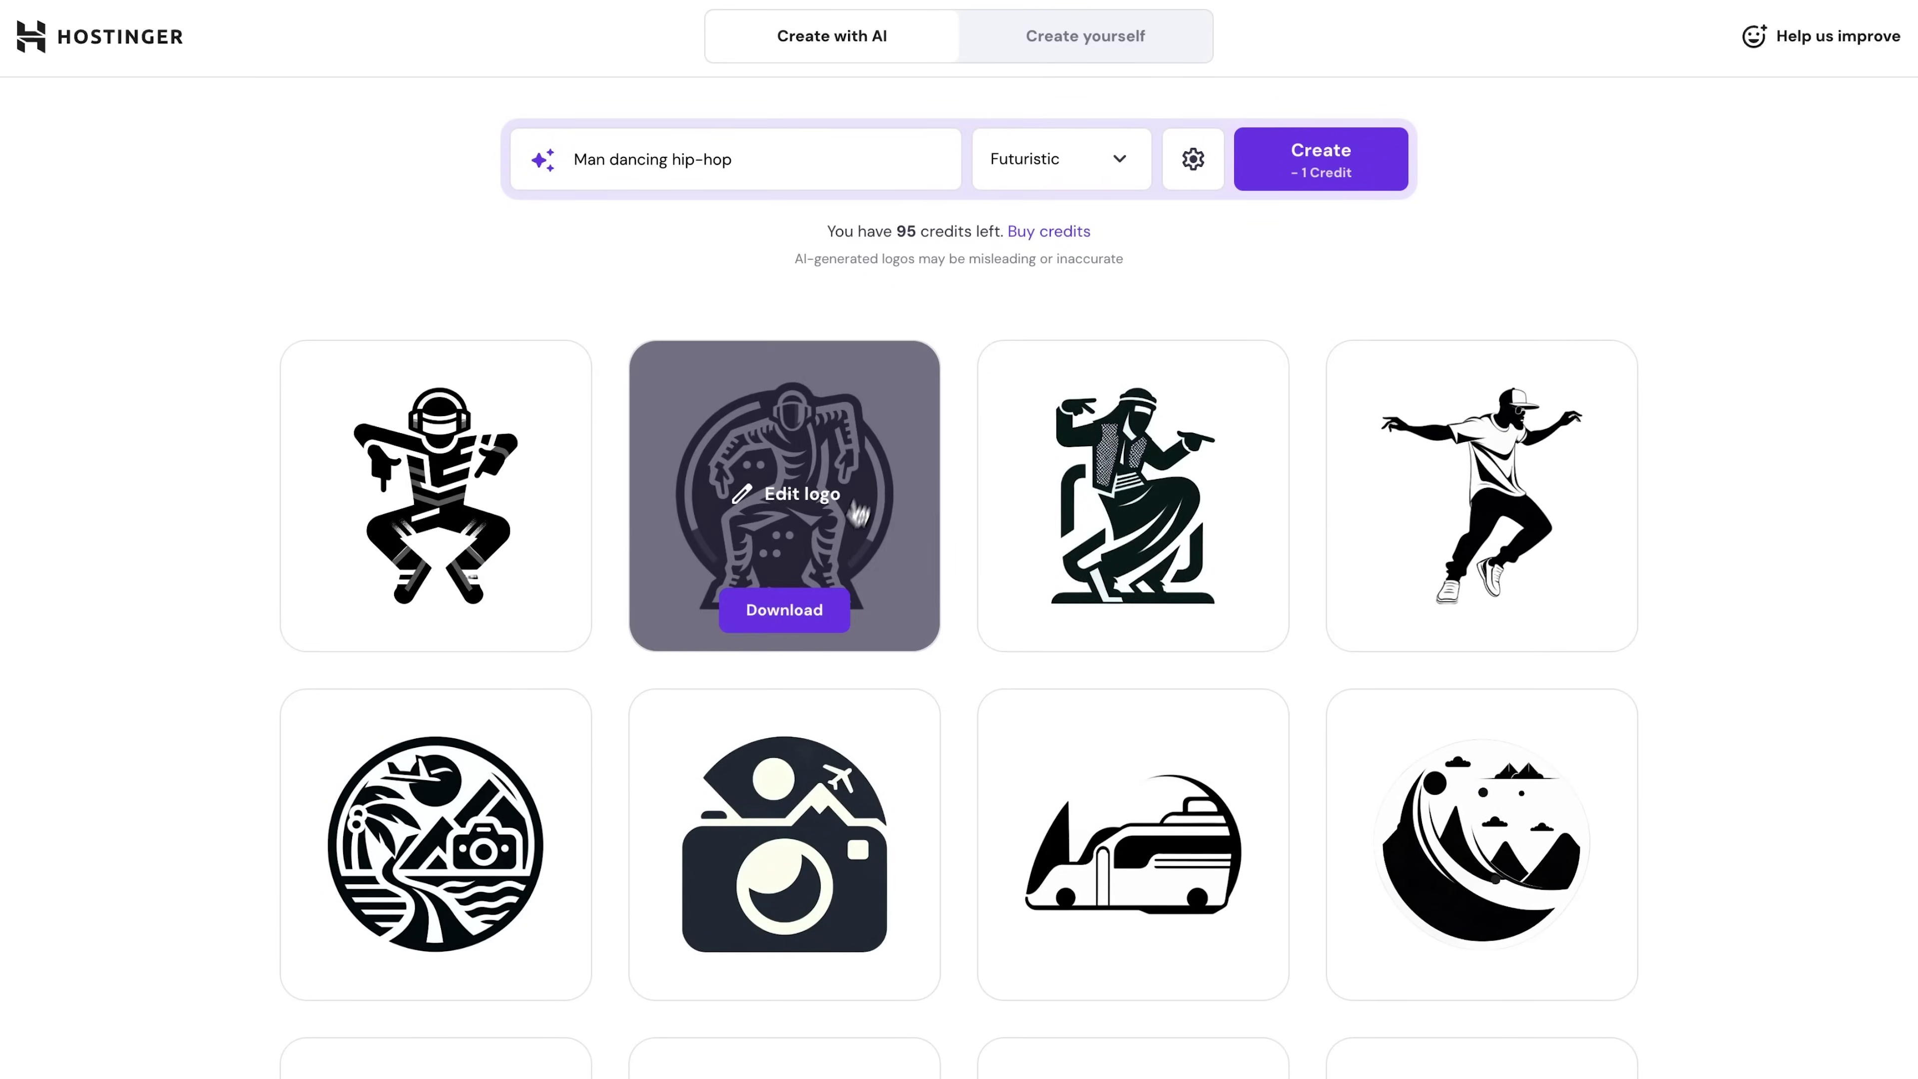
click(810, 513)
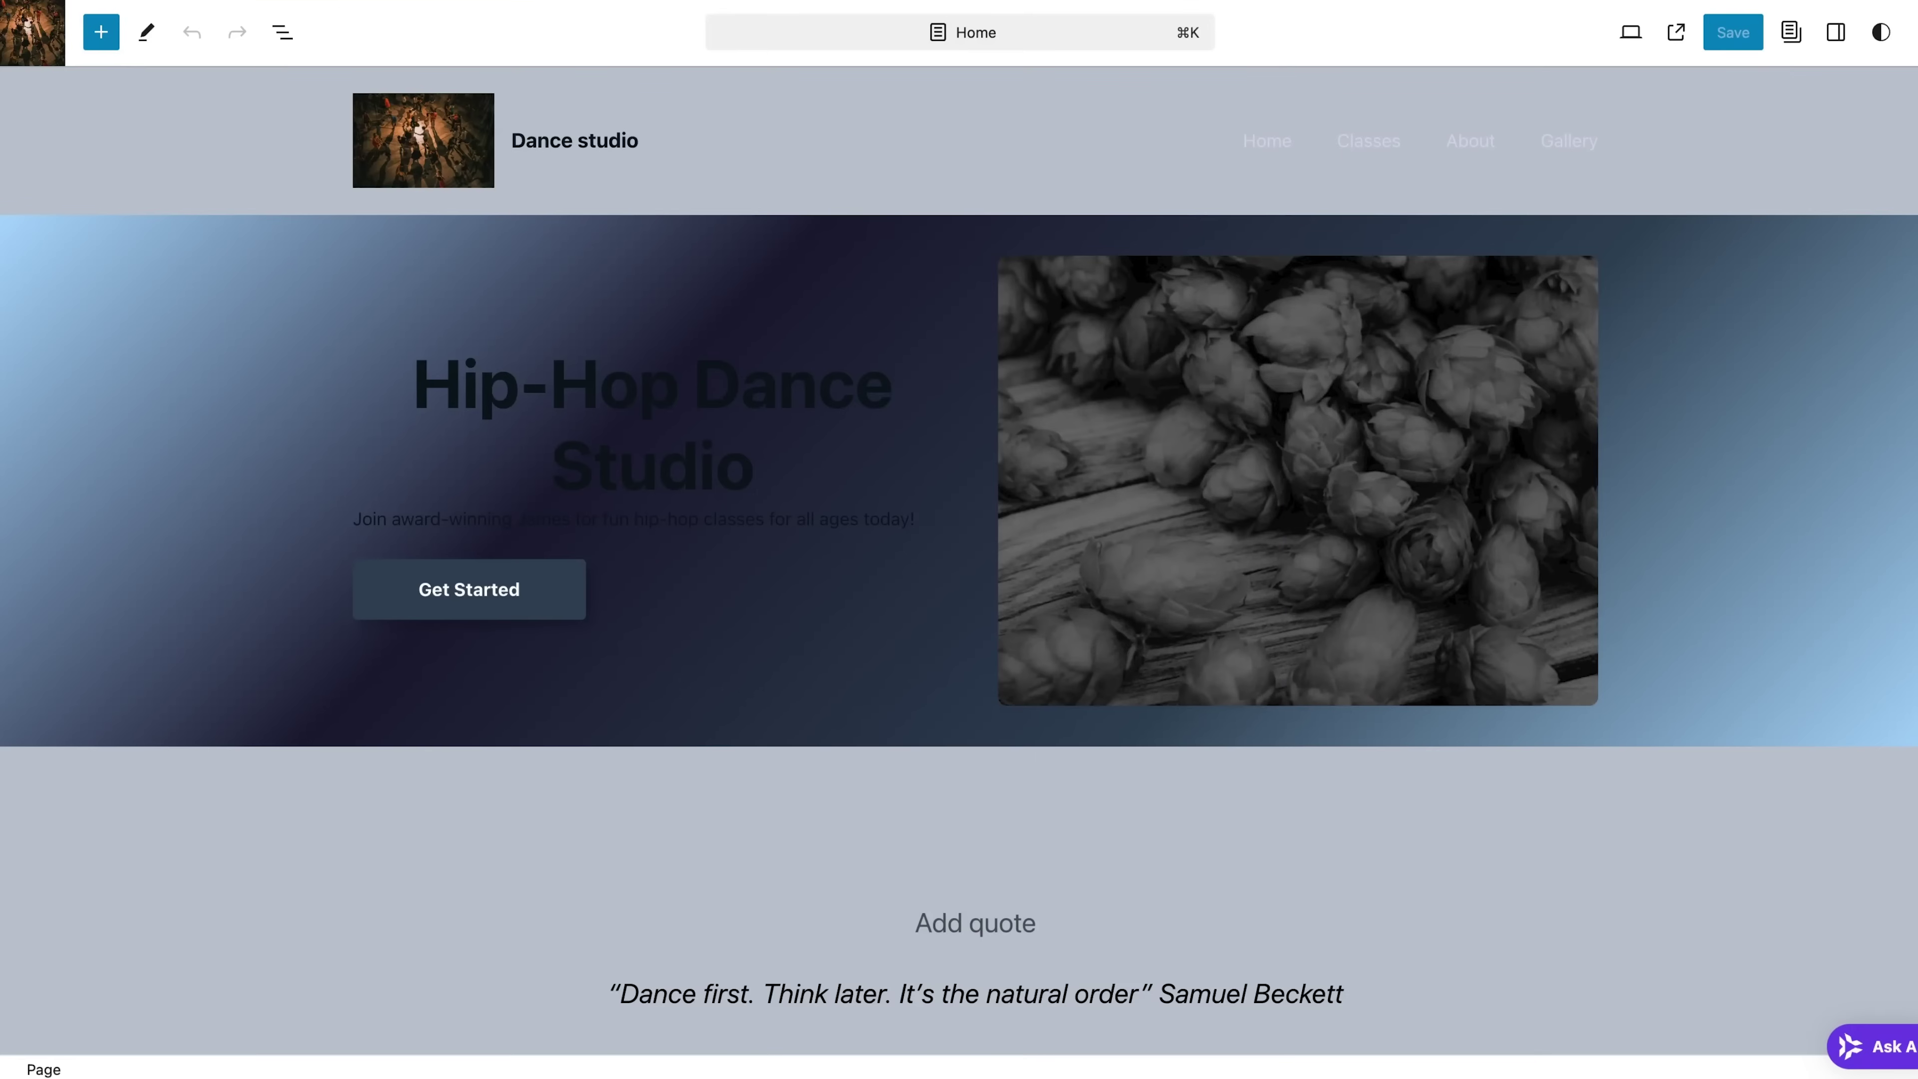
Visit the published Dance studio site from the admin bar
scroll(1747, 574, down, 15)
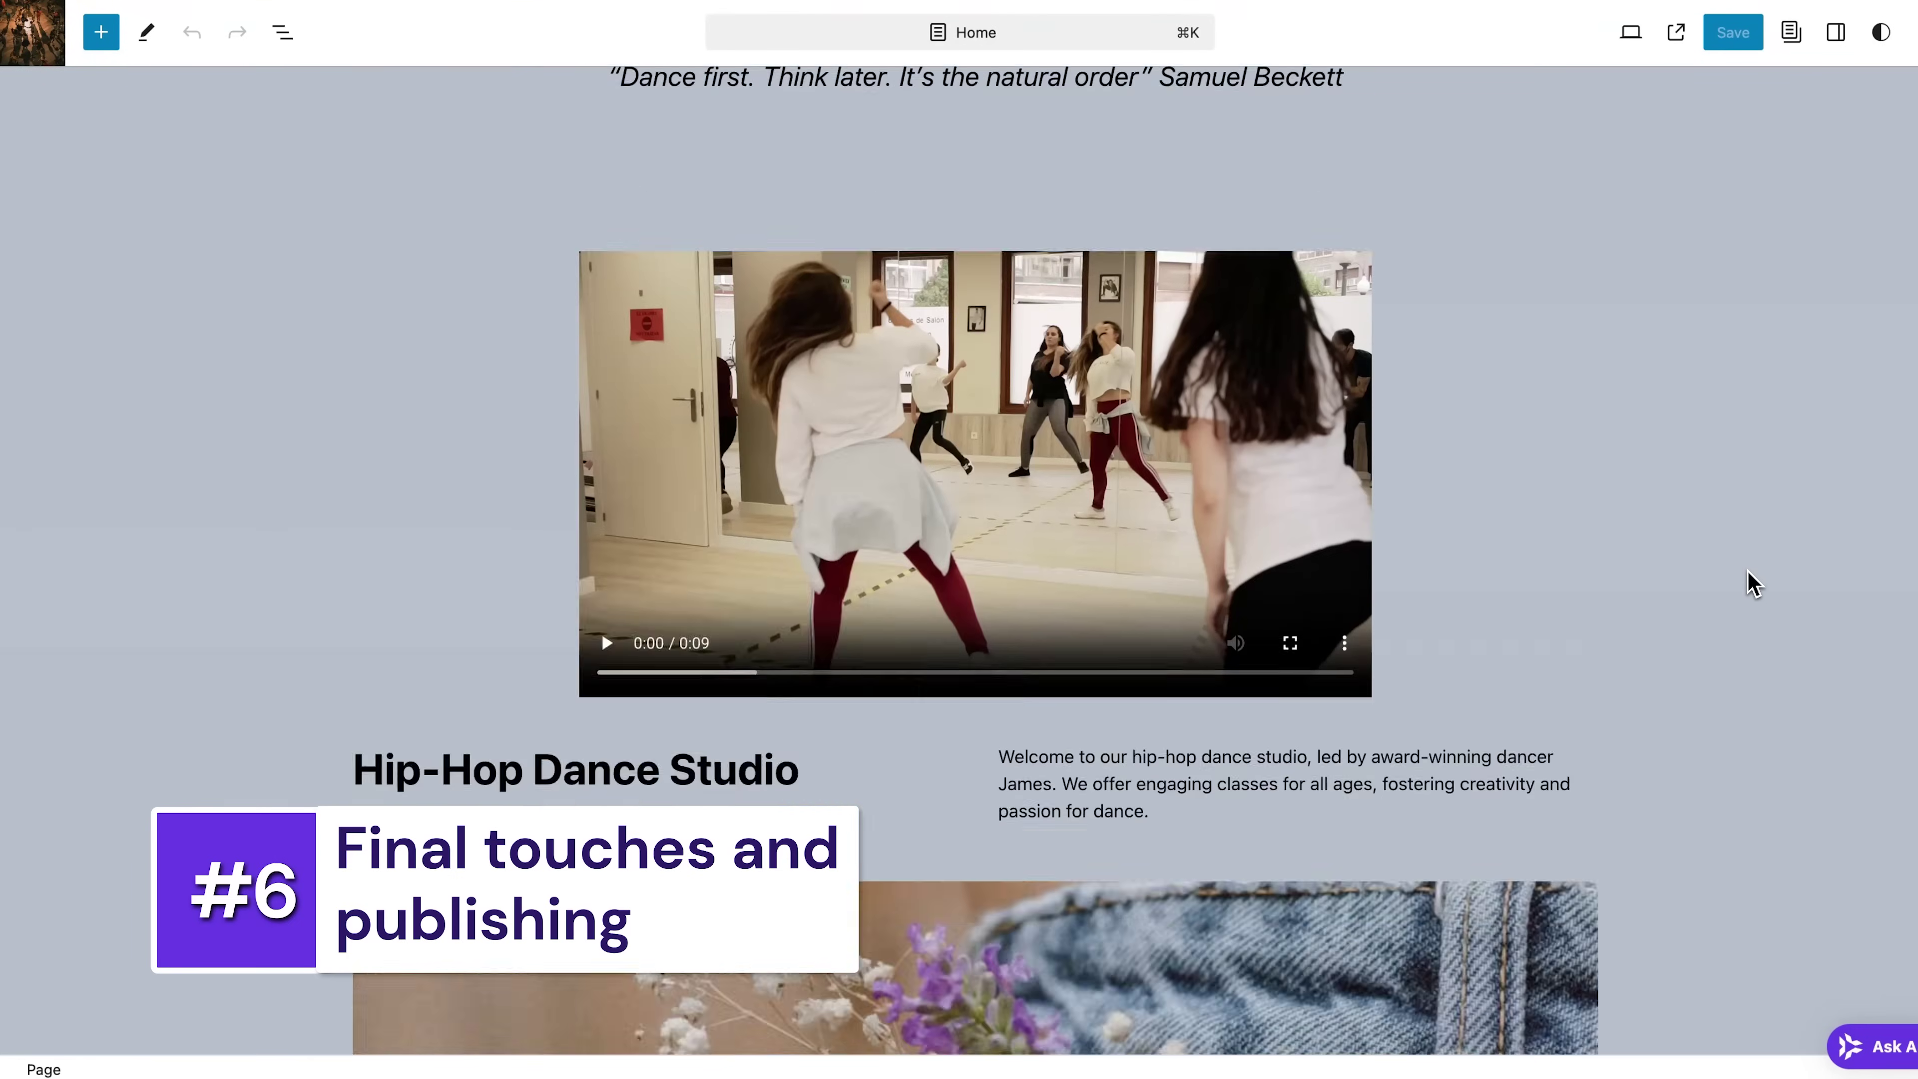
scroll(1748, 569, down, 10)
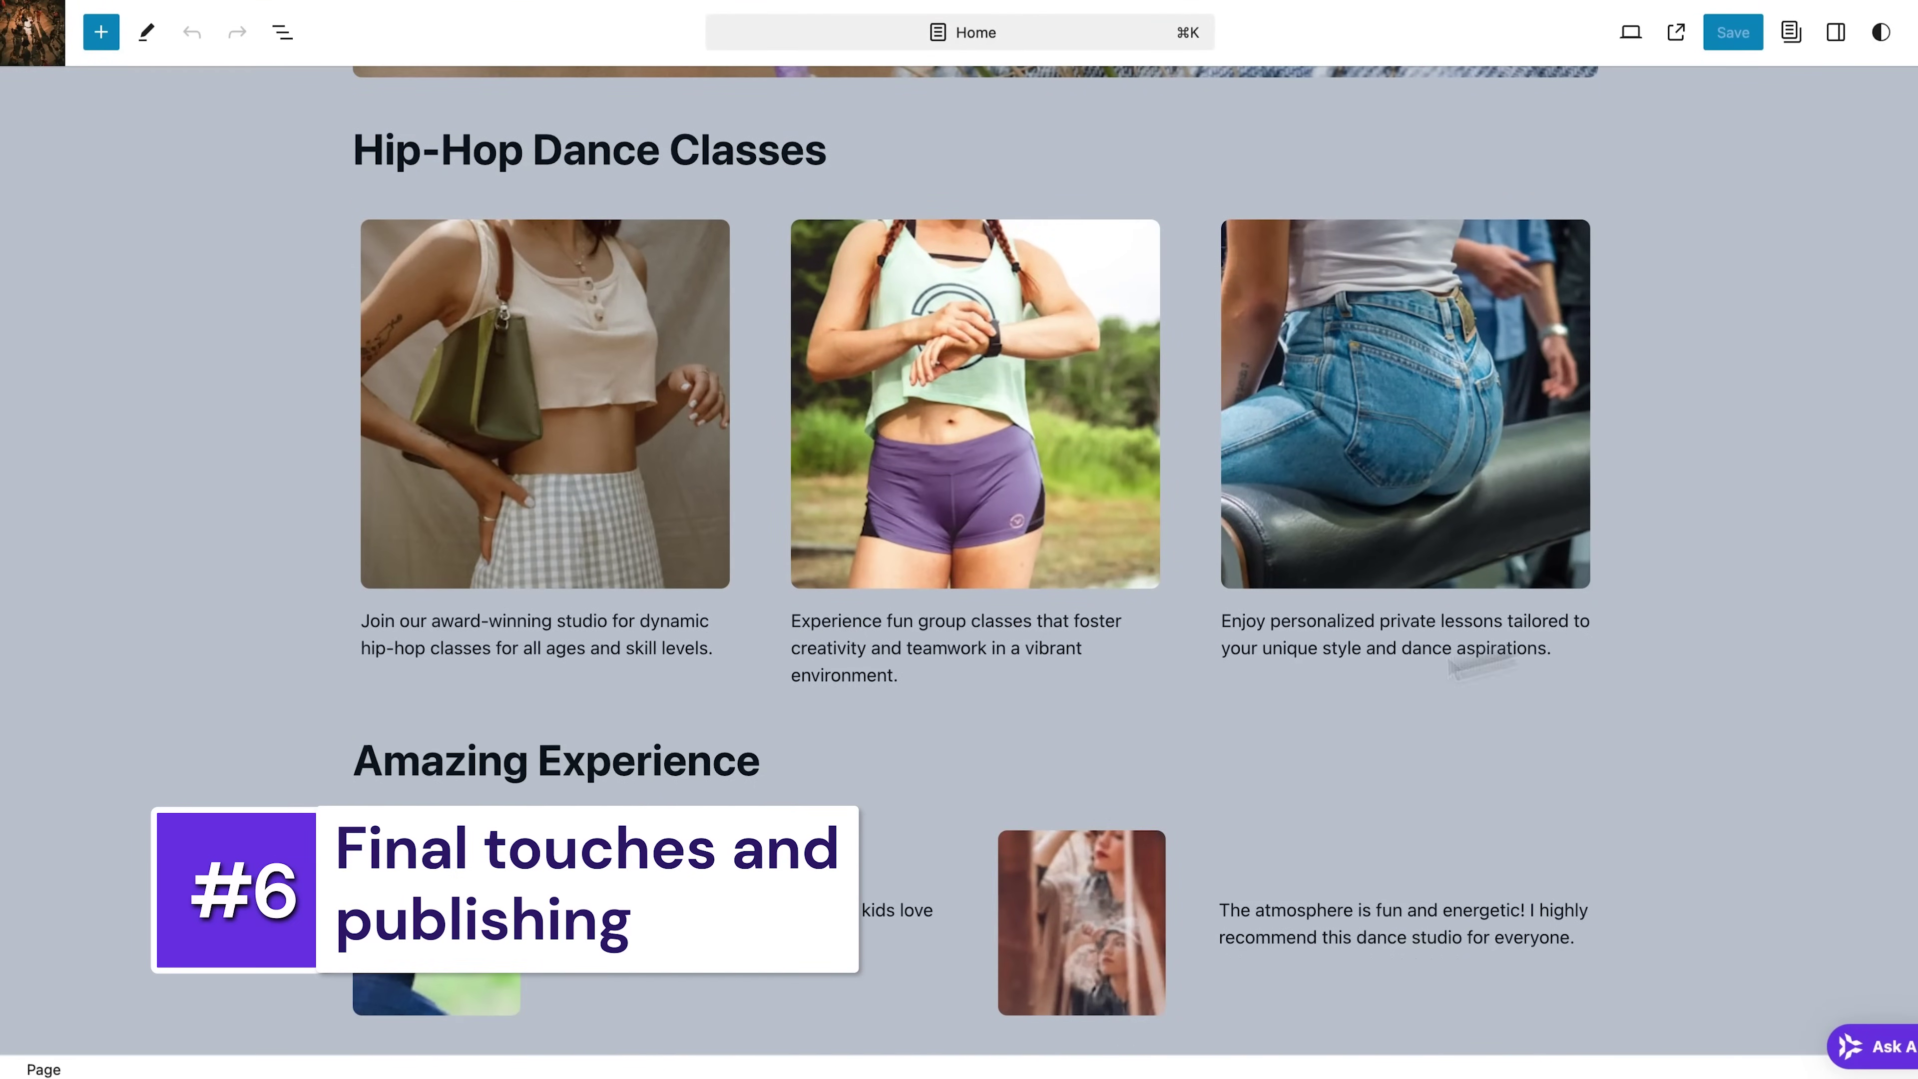
scroll(1737, 442, up, 15)
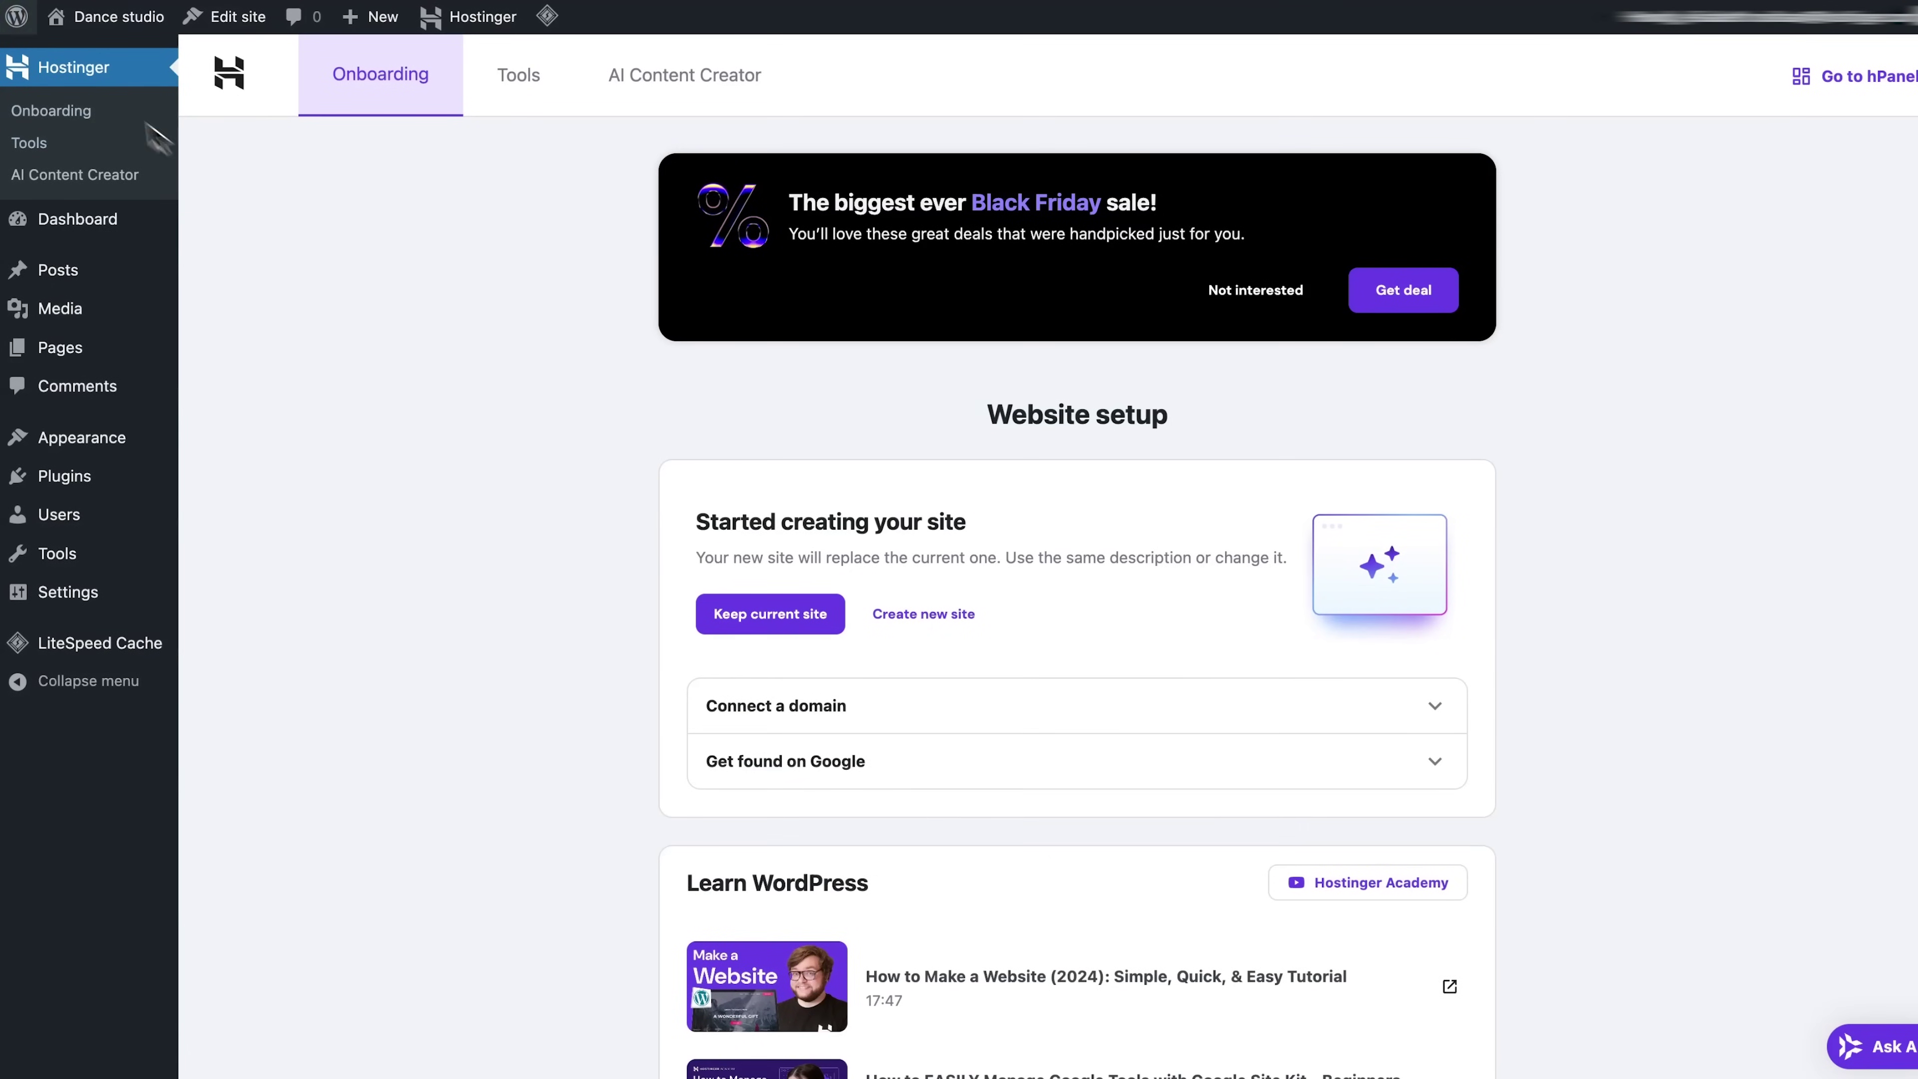
mouse_move(19, 27)
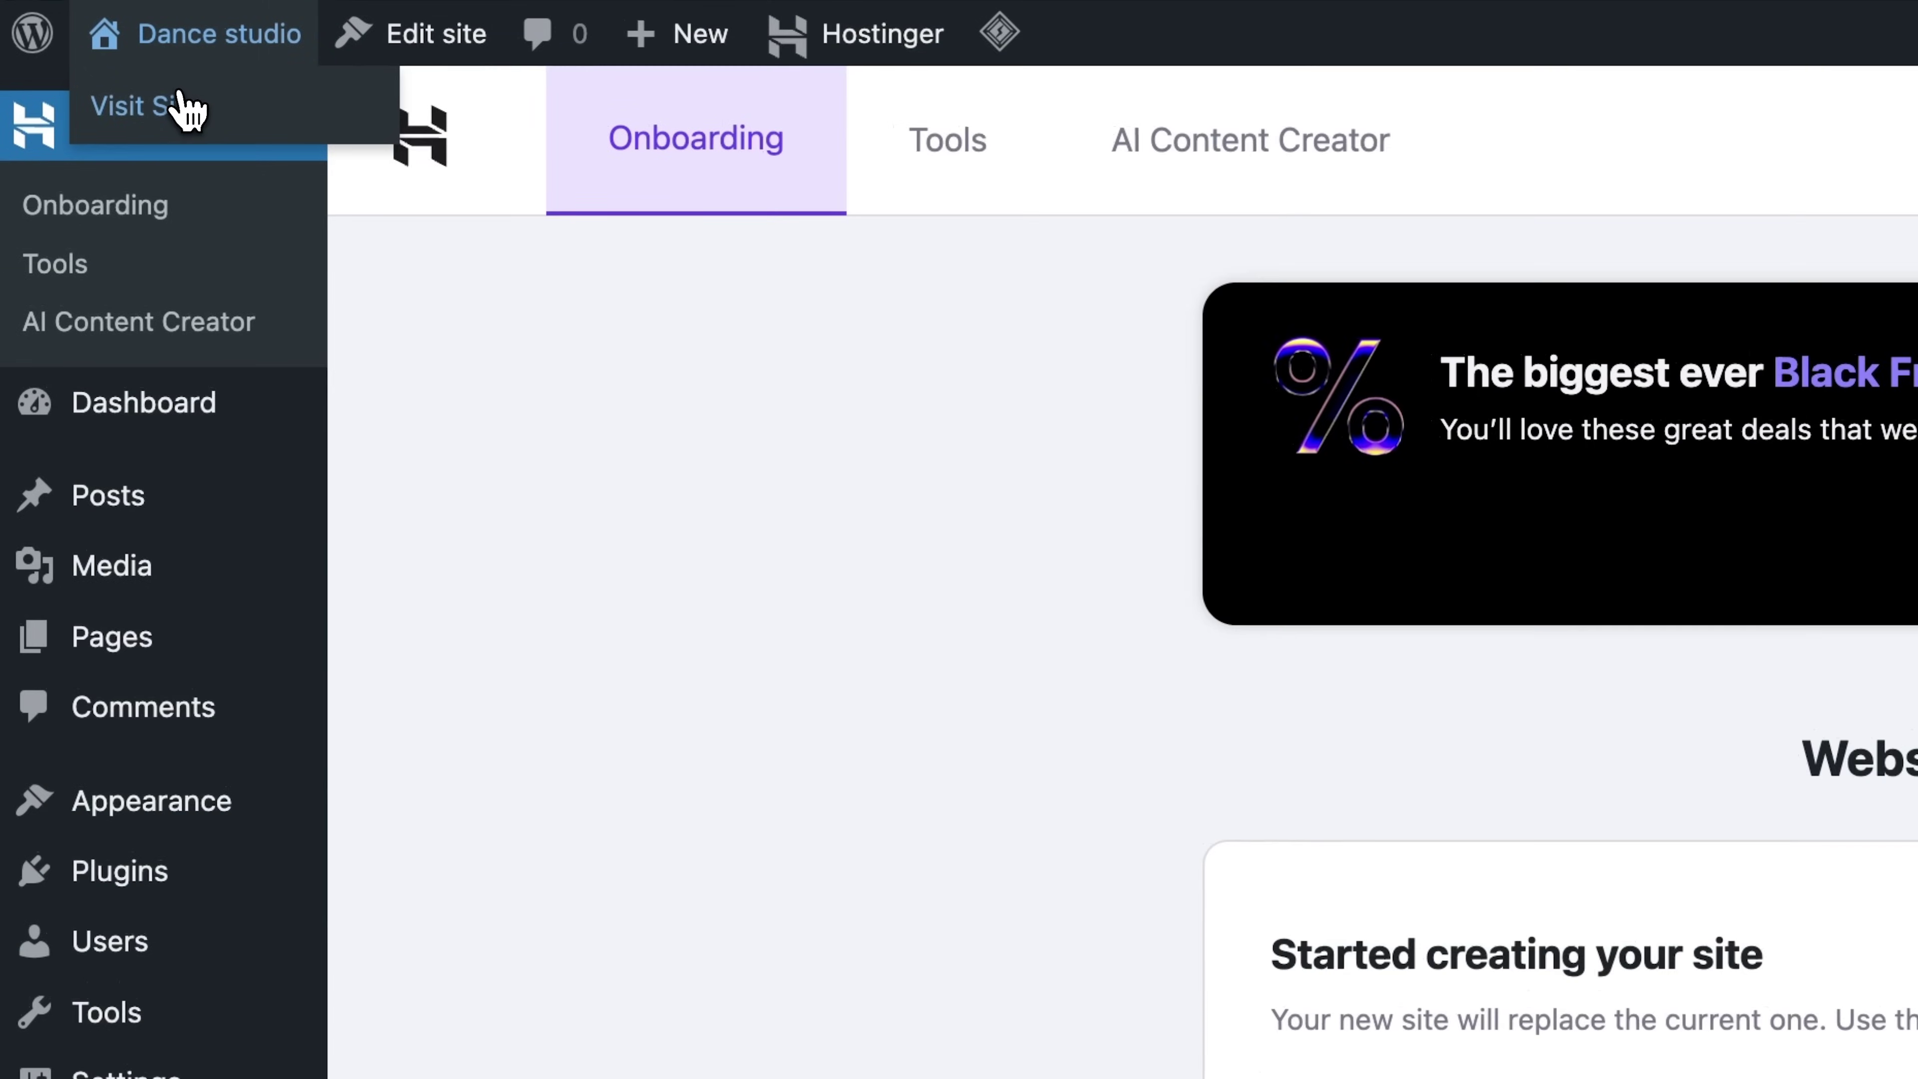
click(94, 57)
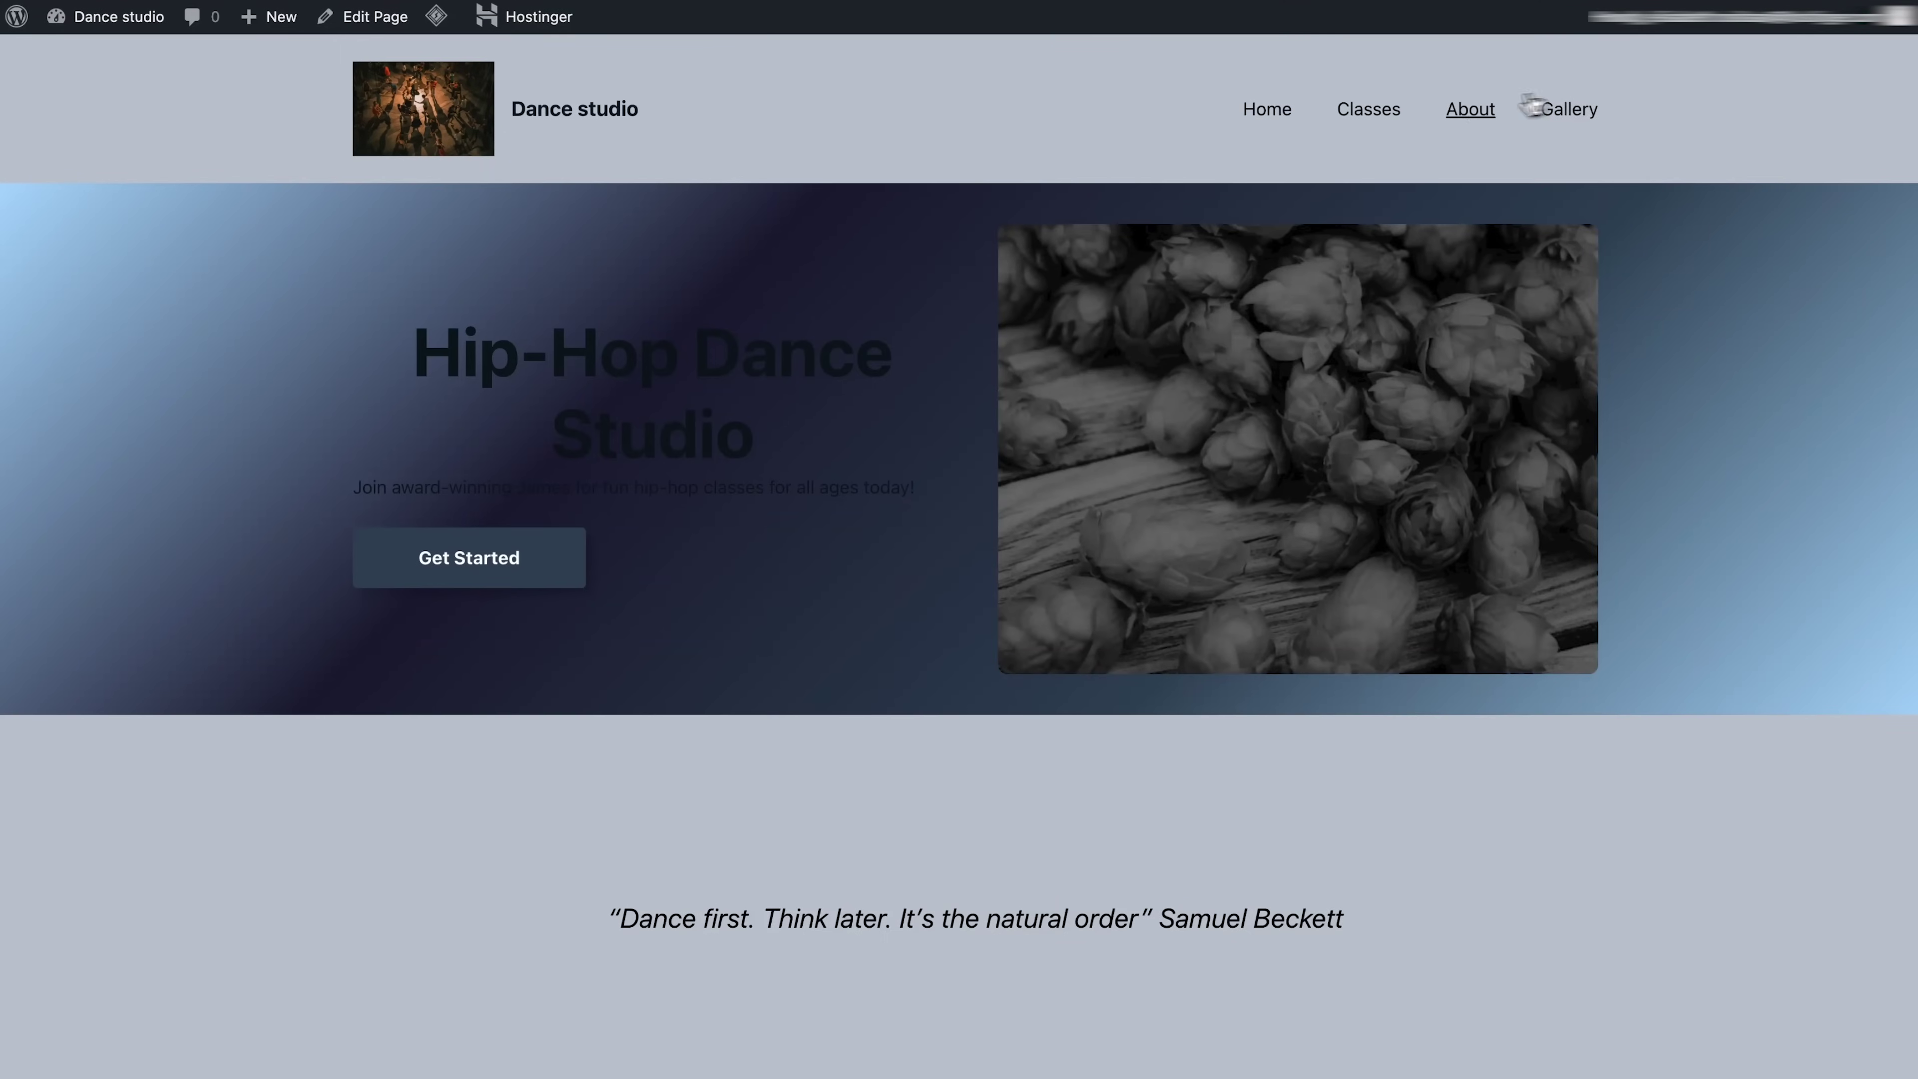
Browse the site's About, Classes, Home and Gallery pages
click(1473, 112)
click(1363, 113)
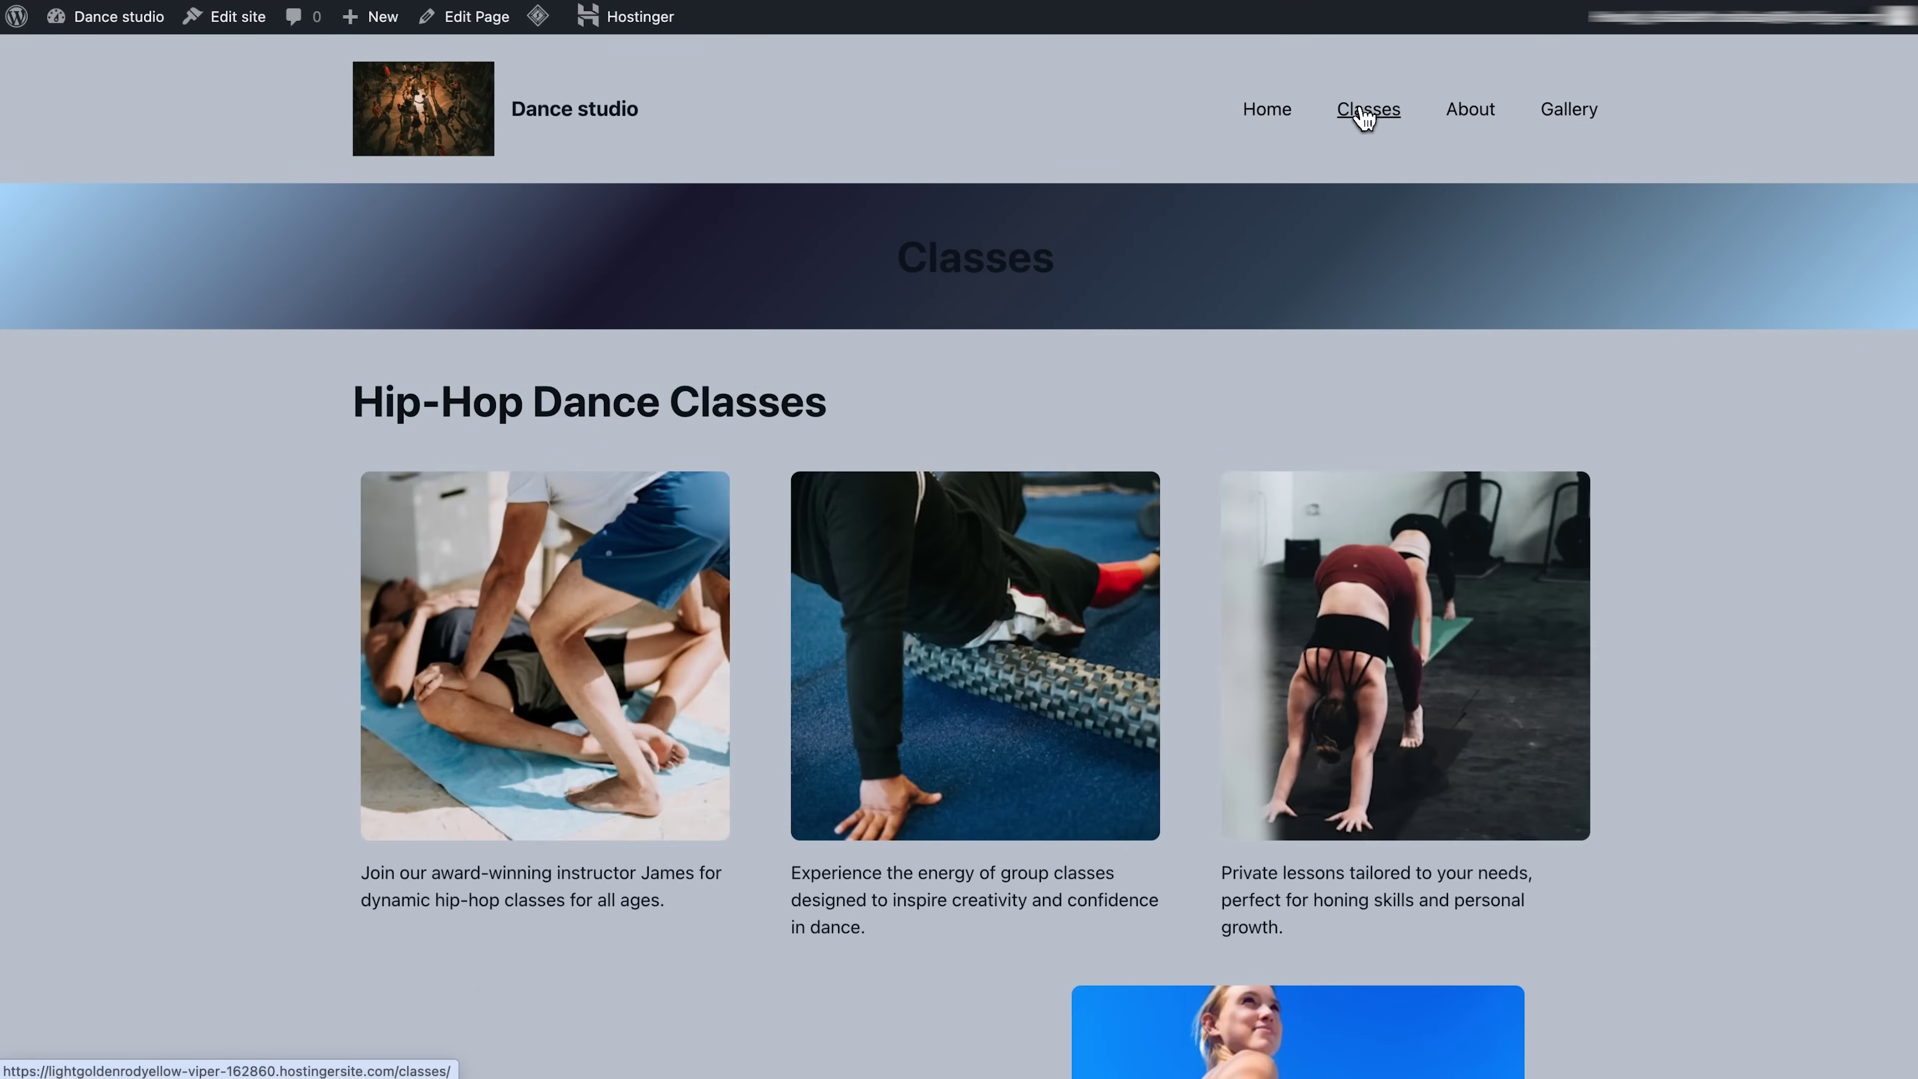
click(1267, 121)
click(1556, 113)
scroll(1426, 411, down, 8)
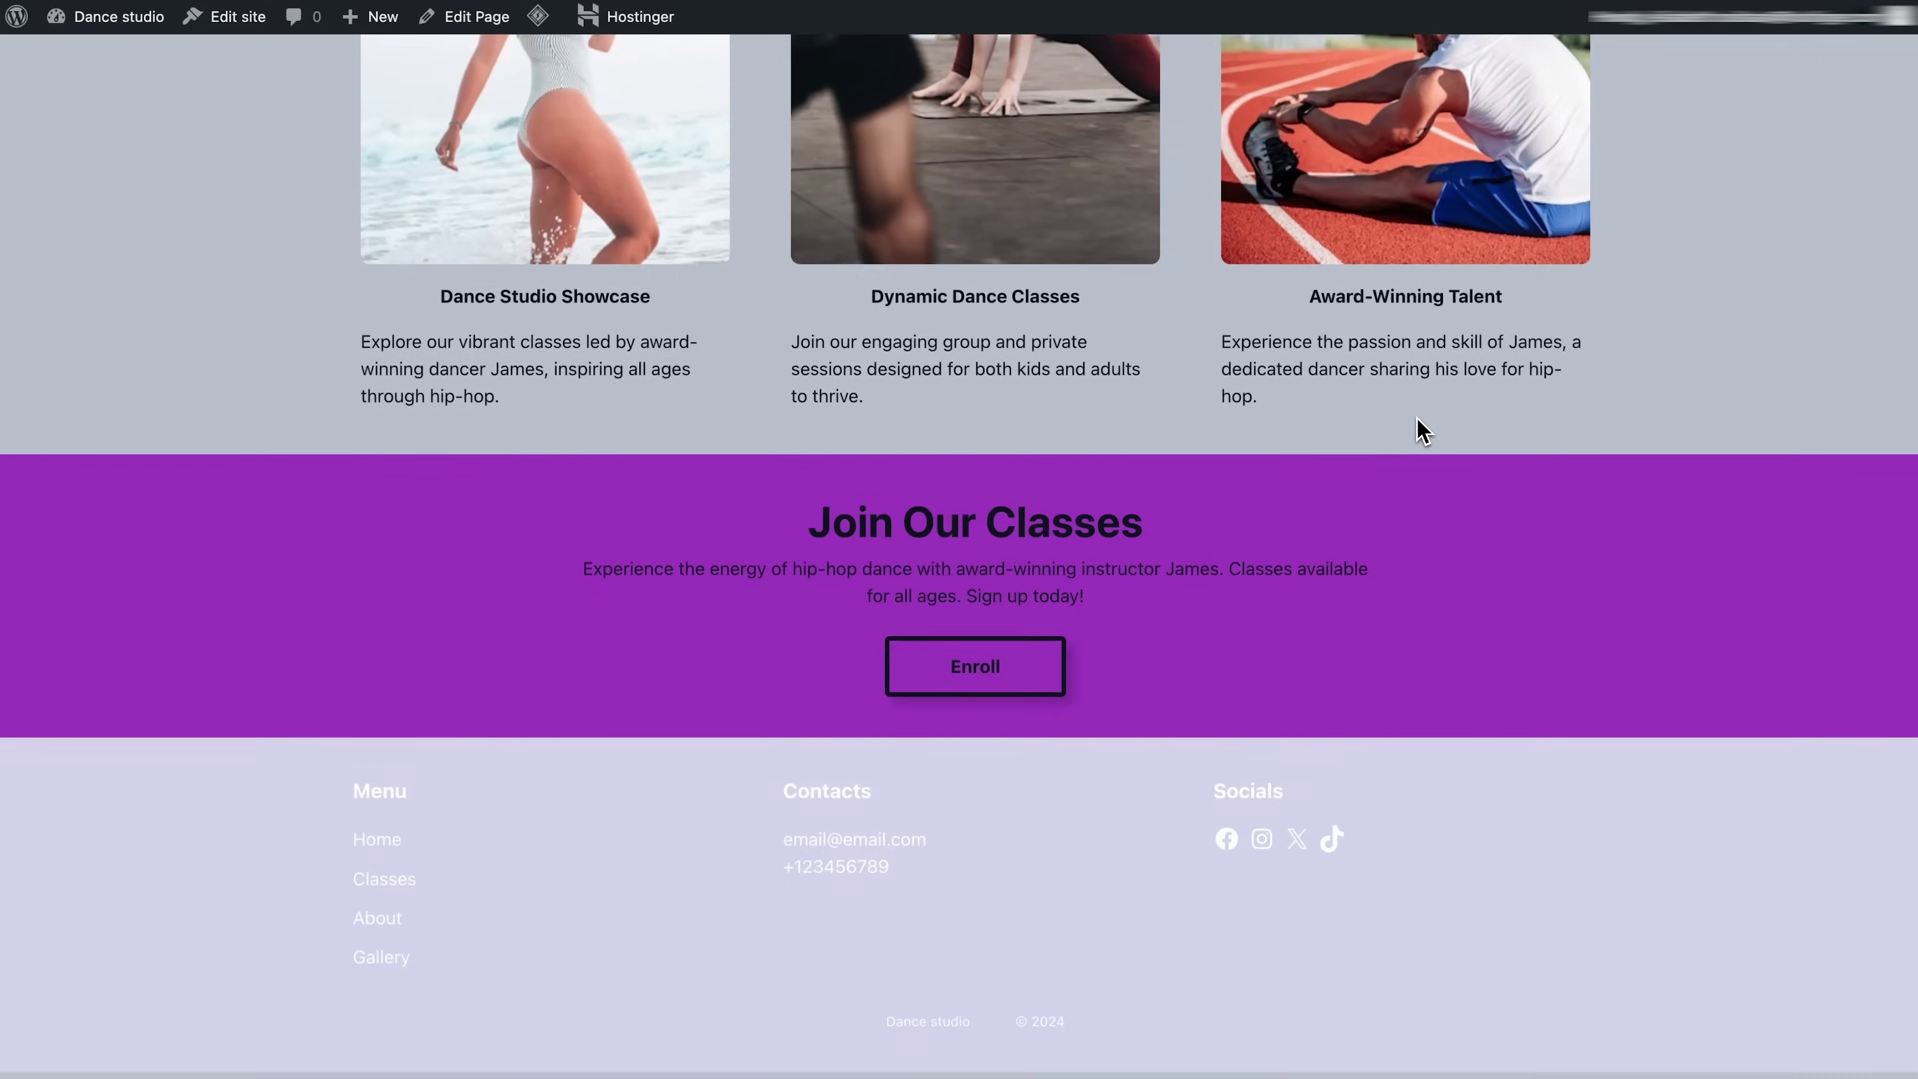
scroll(1423, 431, up, 8)
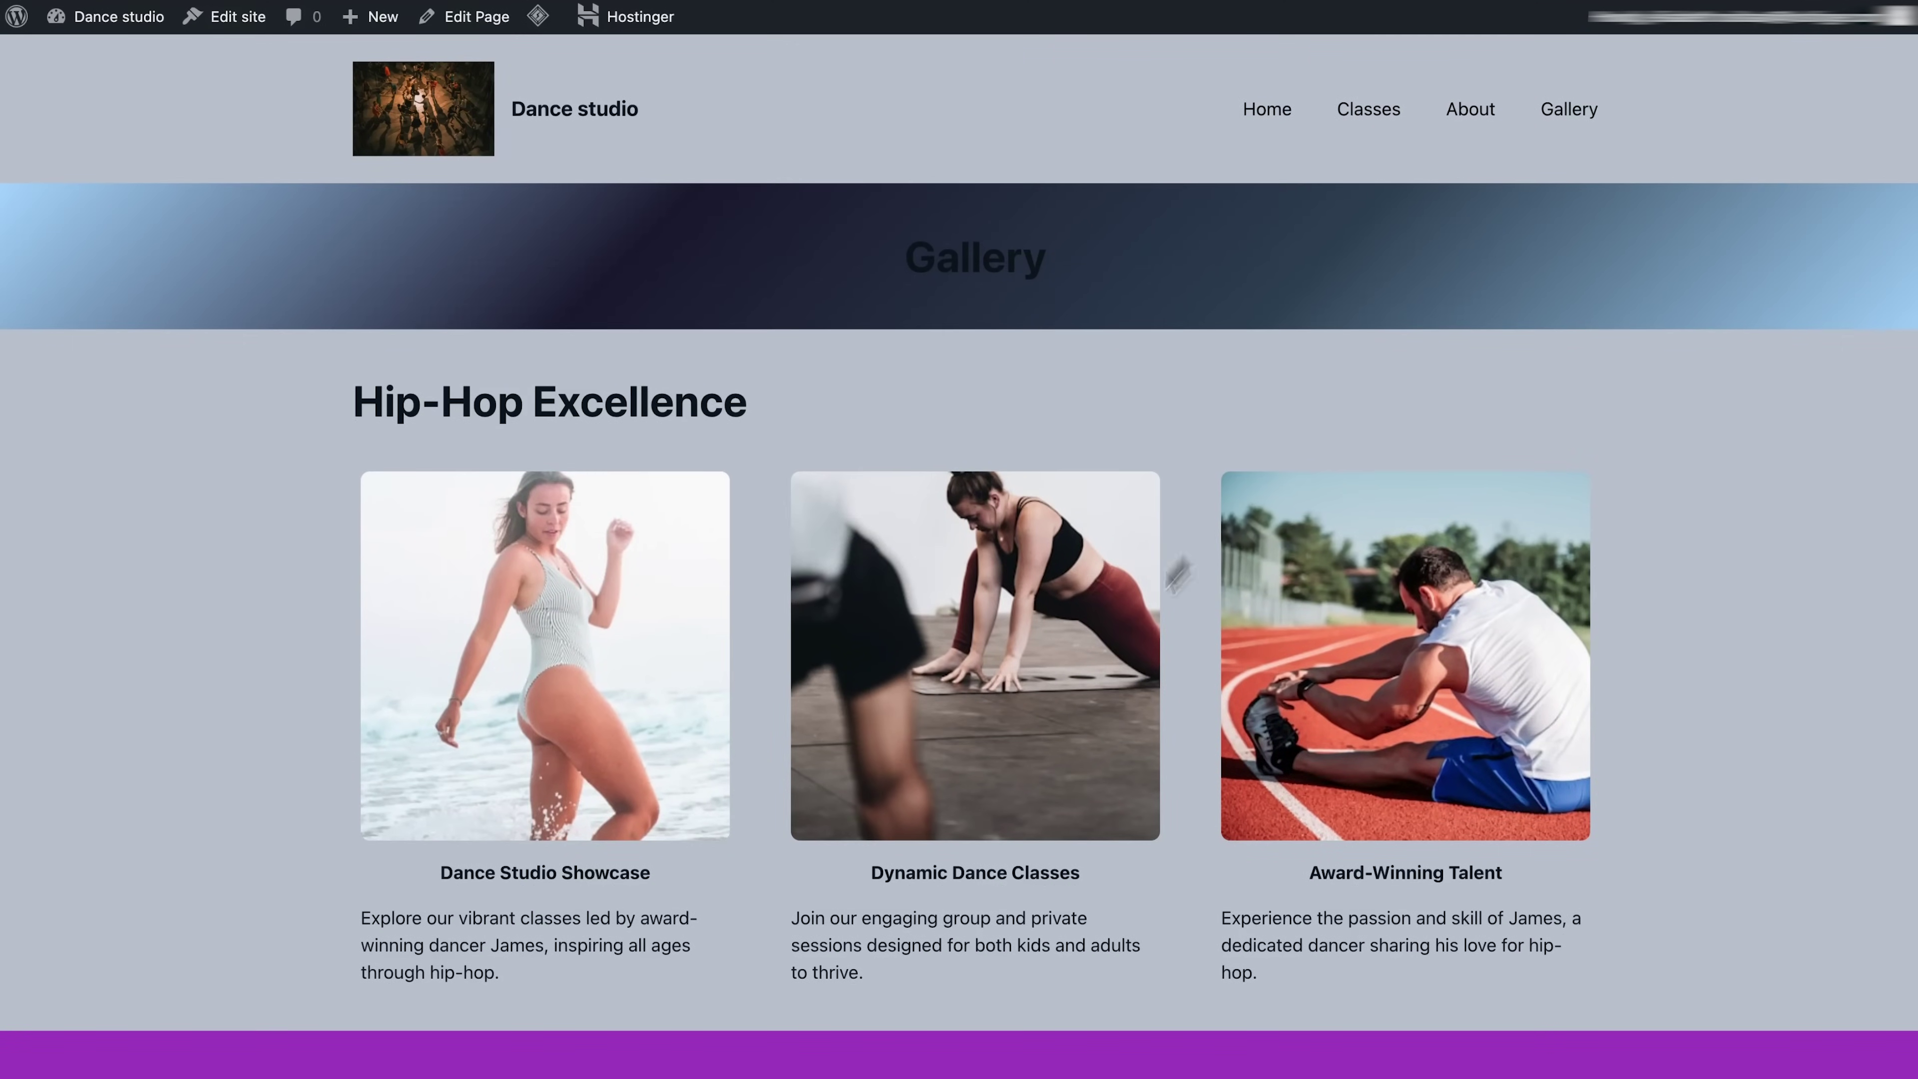
mouse_move(15, 30)
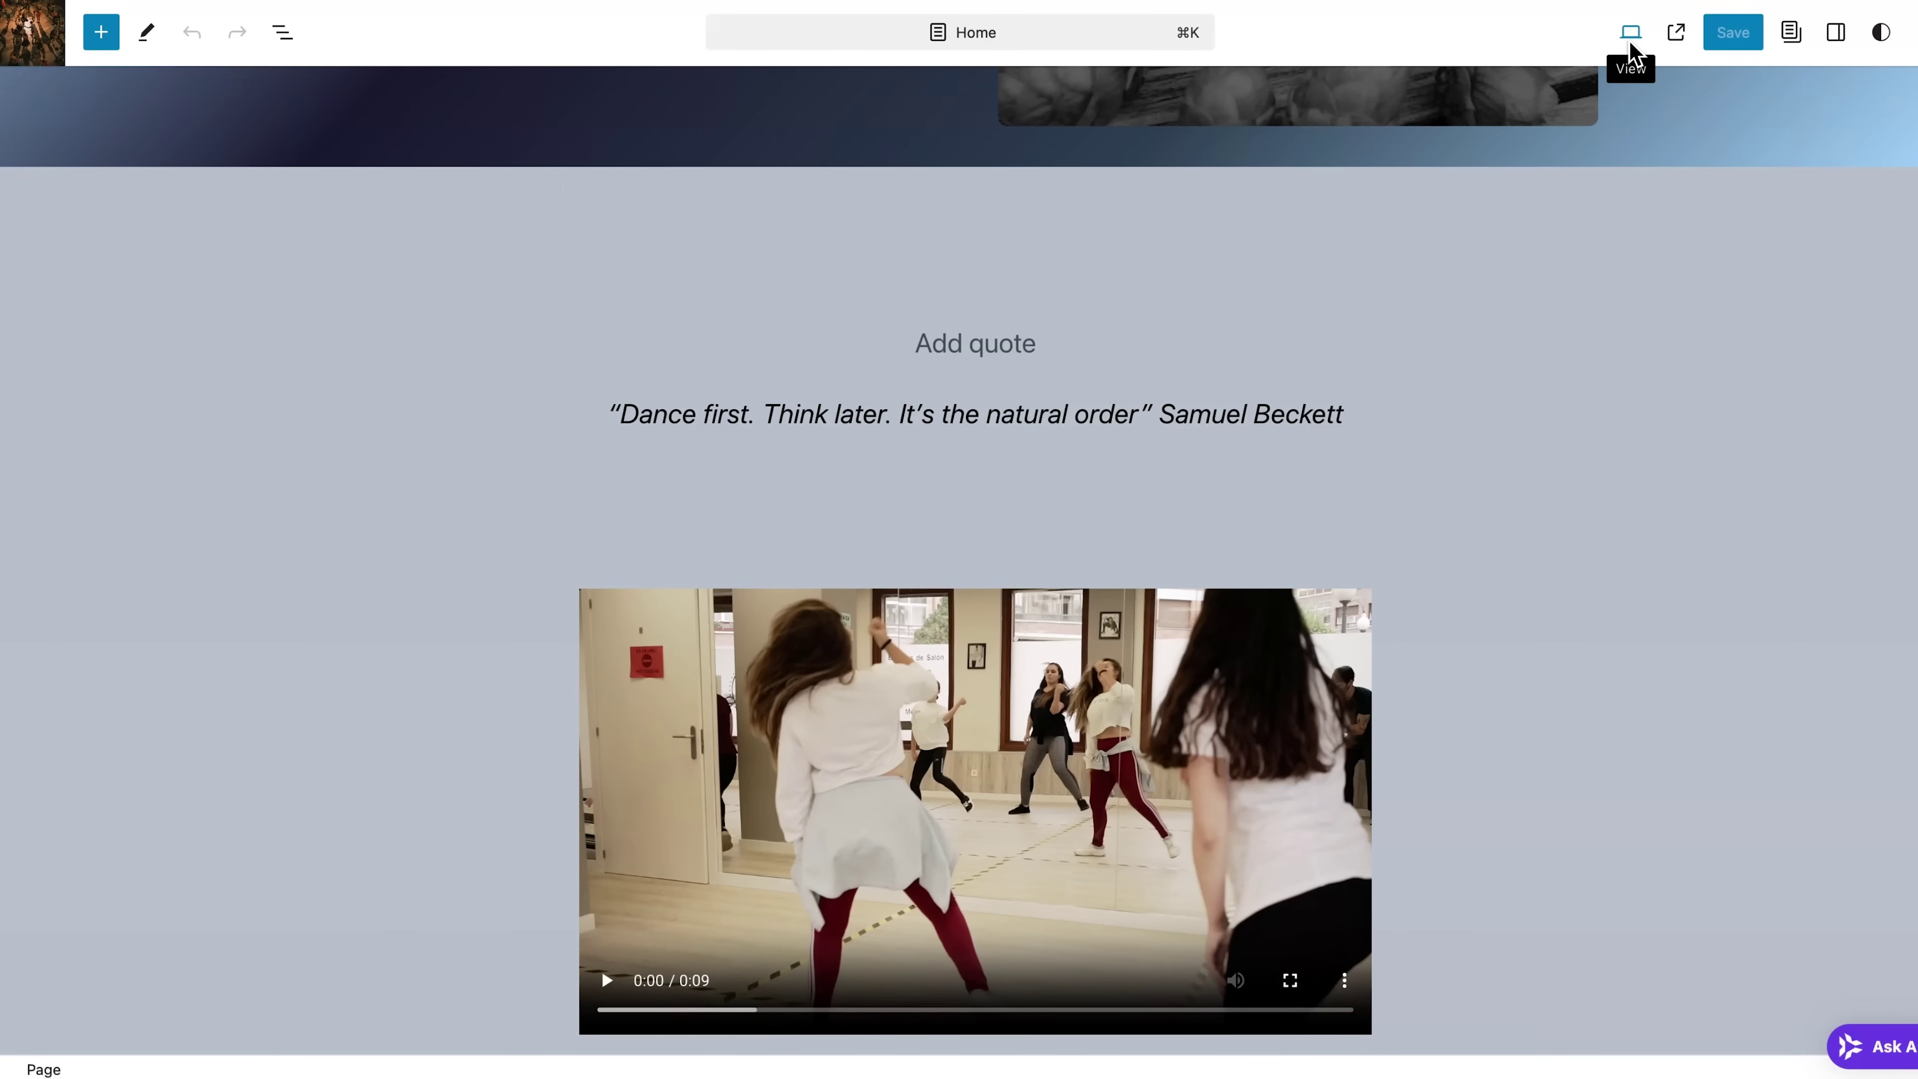
Preview the Home page at Mobile size and scroll through the phone layout
scroll(1577, 223, up, 8)
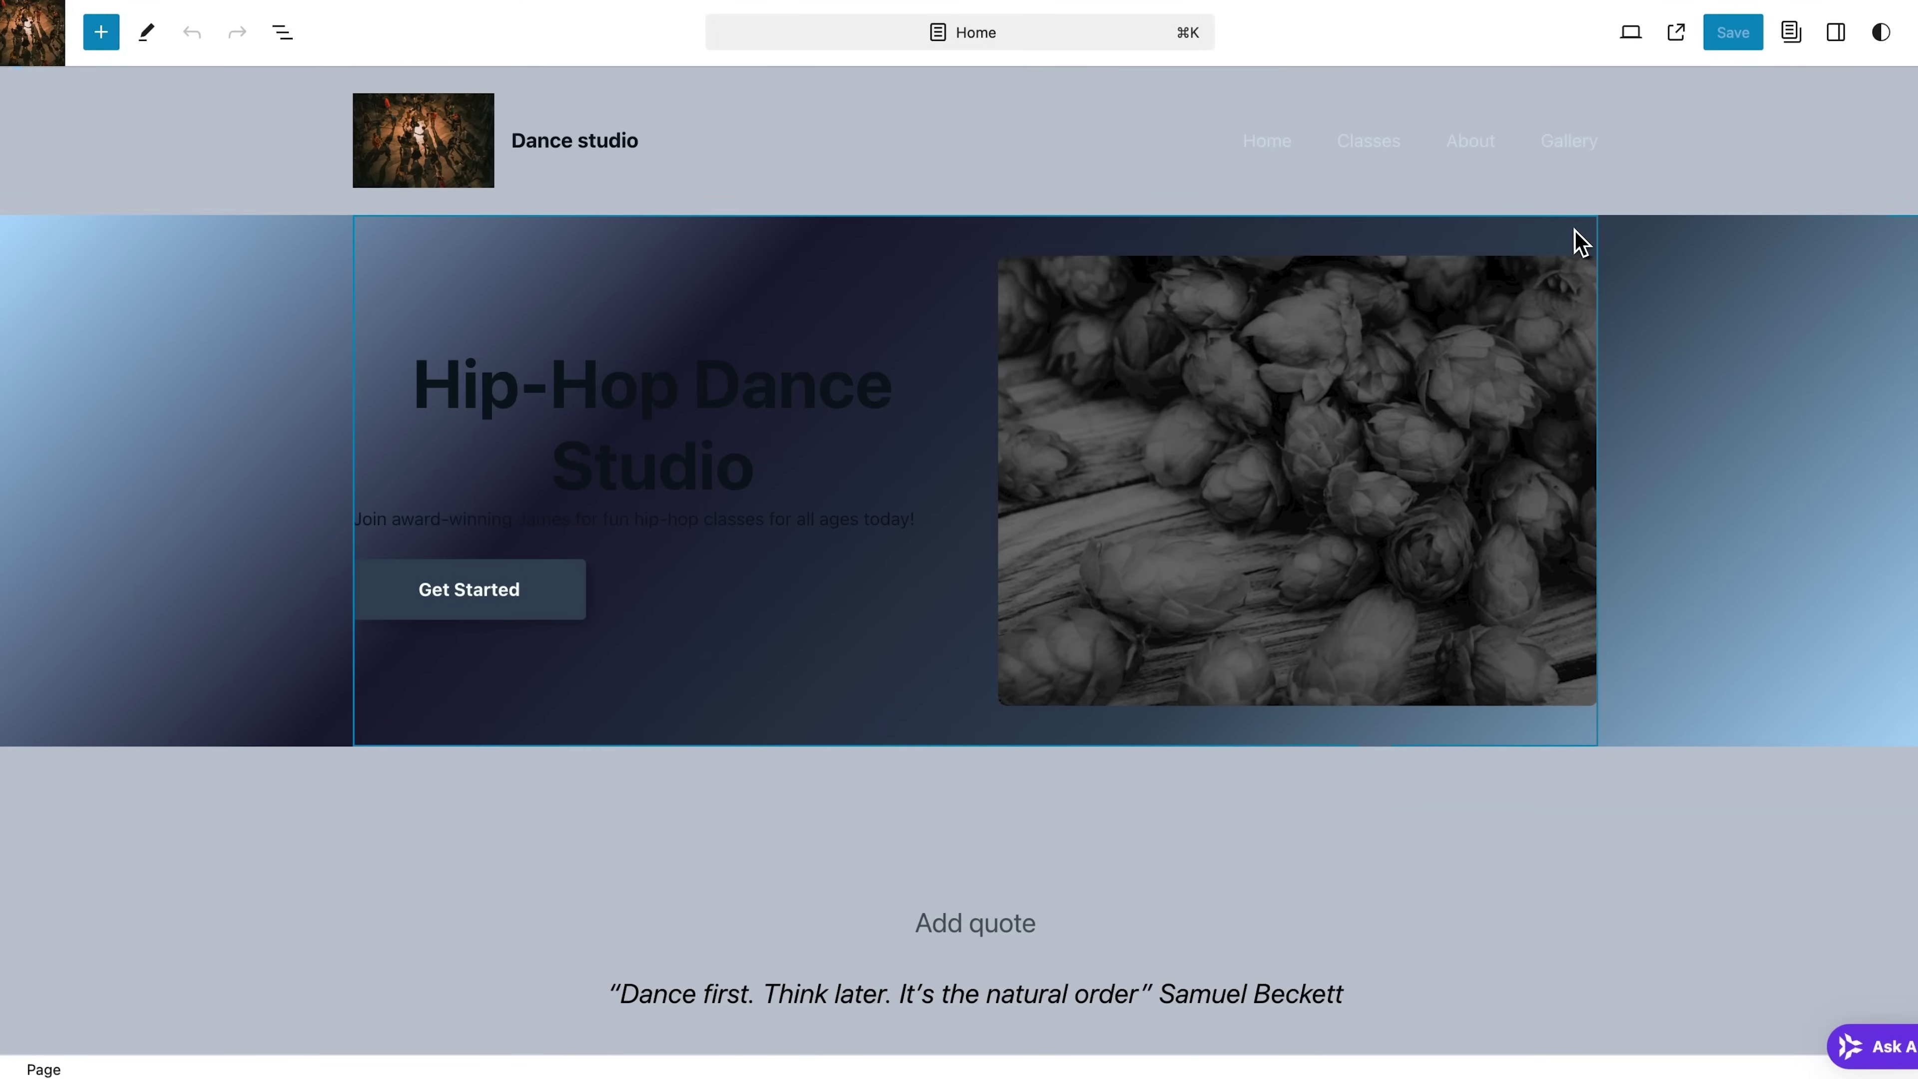
click(1630, 34)
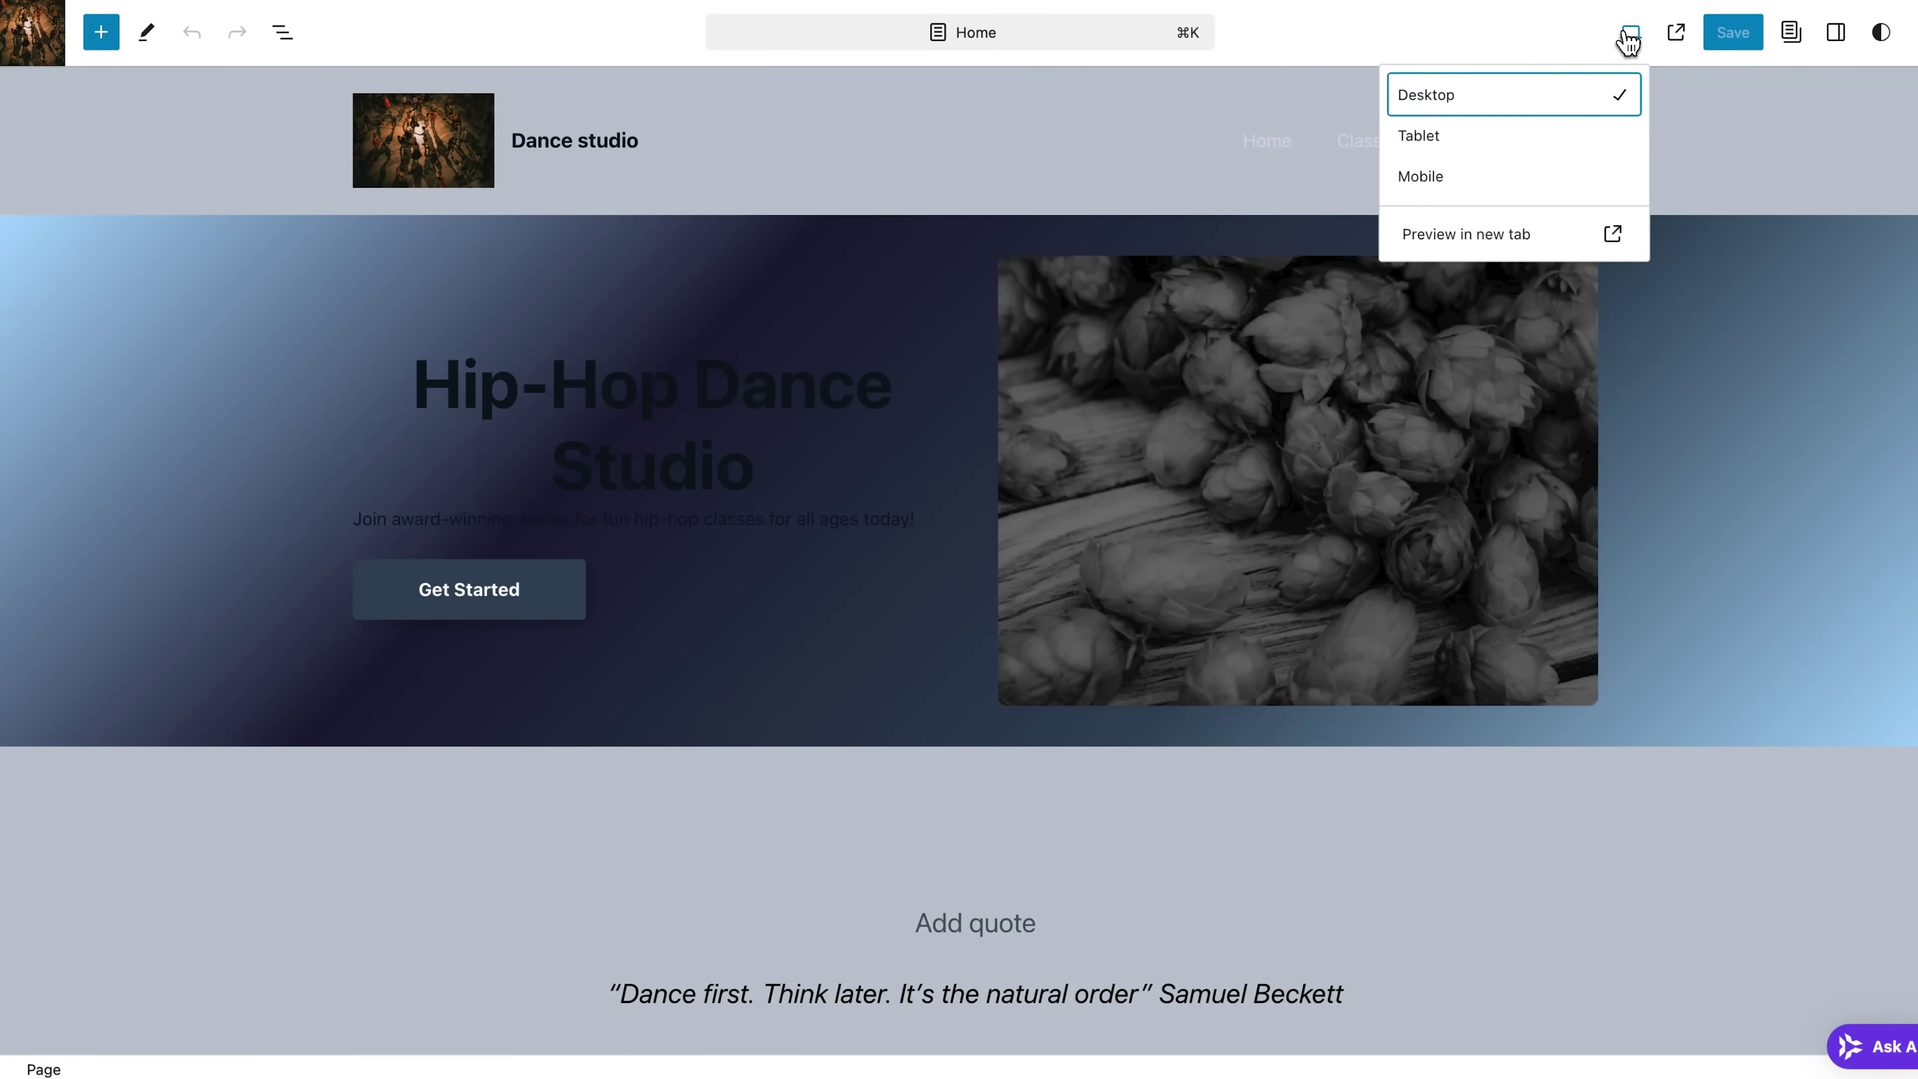
click(1478, 194)
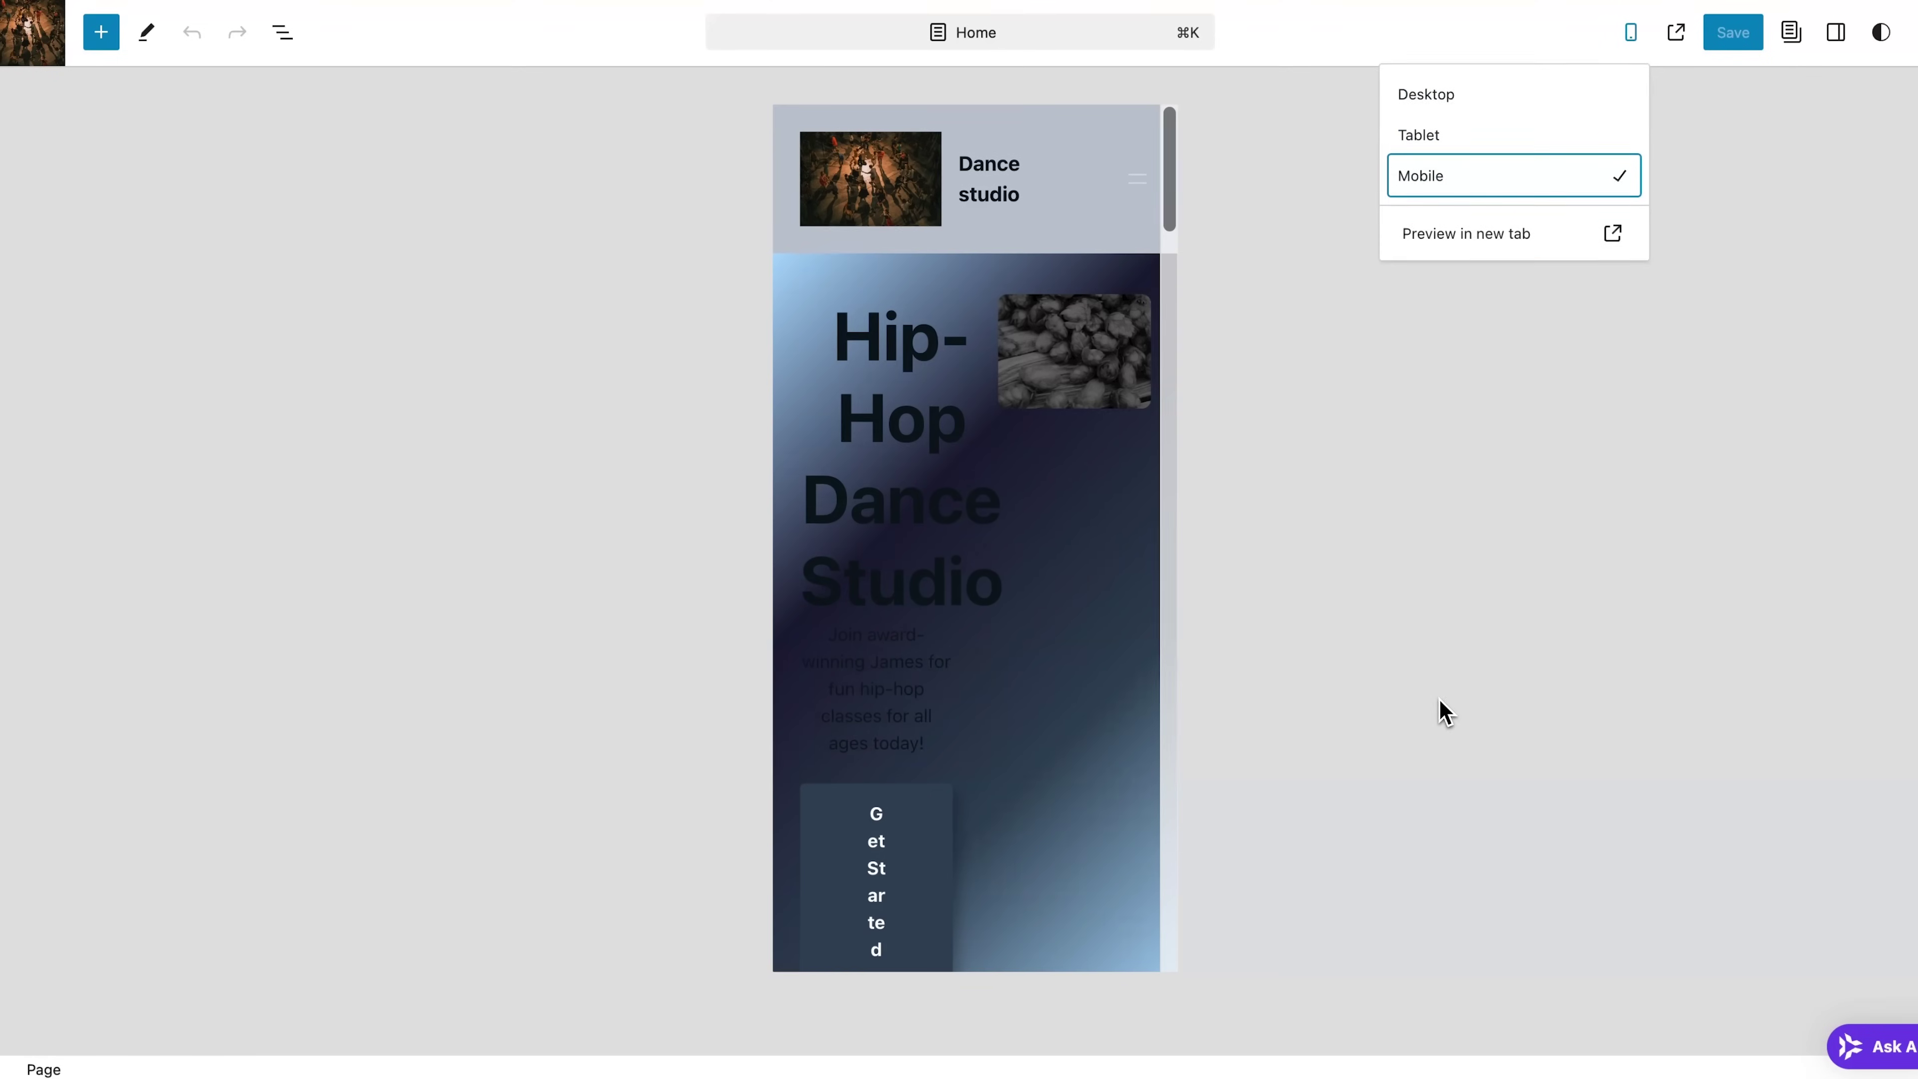
scroll(1173, 340, down, 10)
drag(1173, 340, 1243, 725)
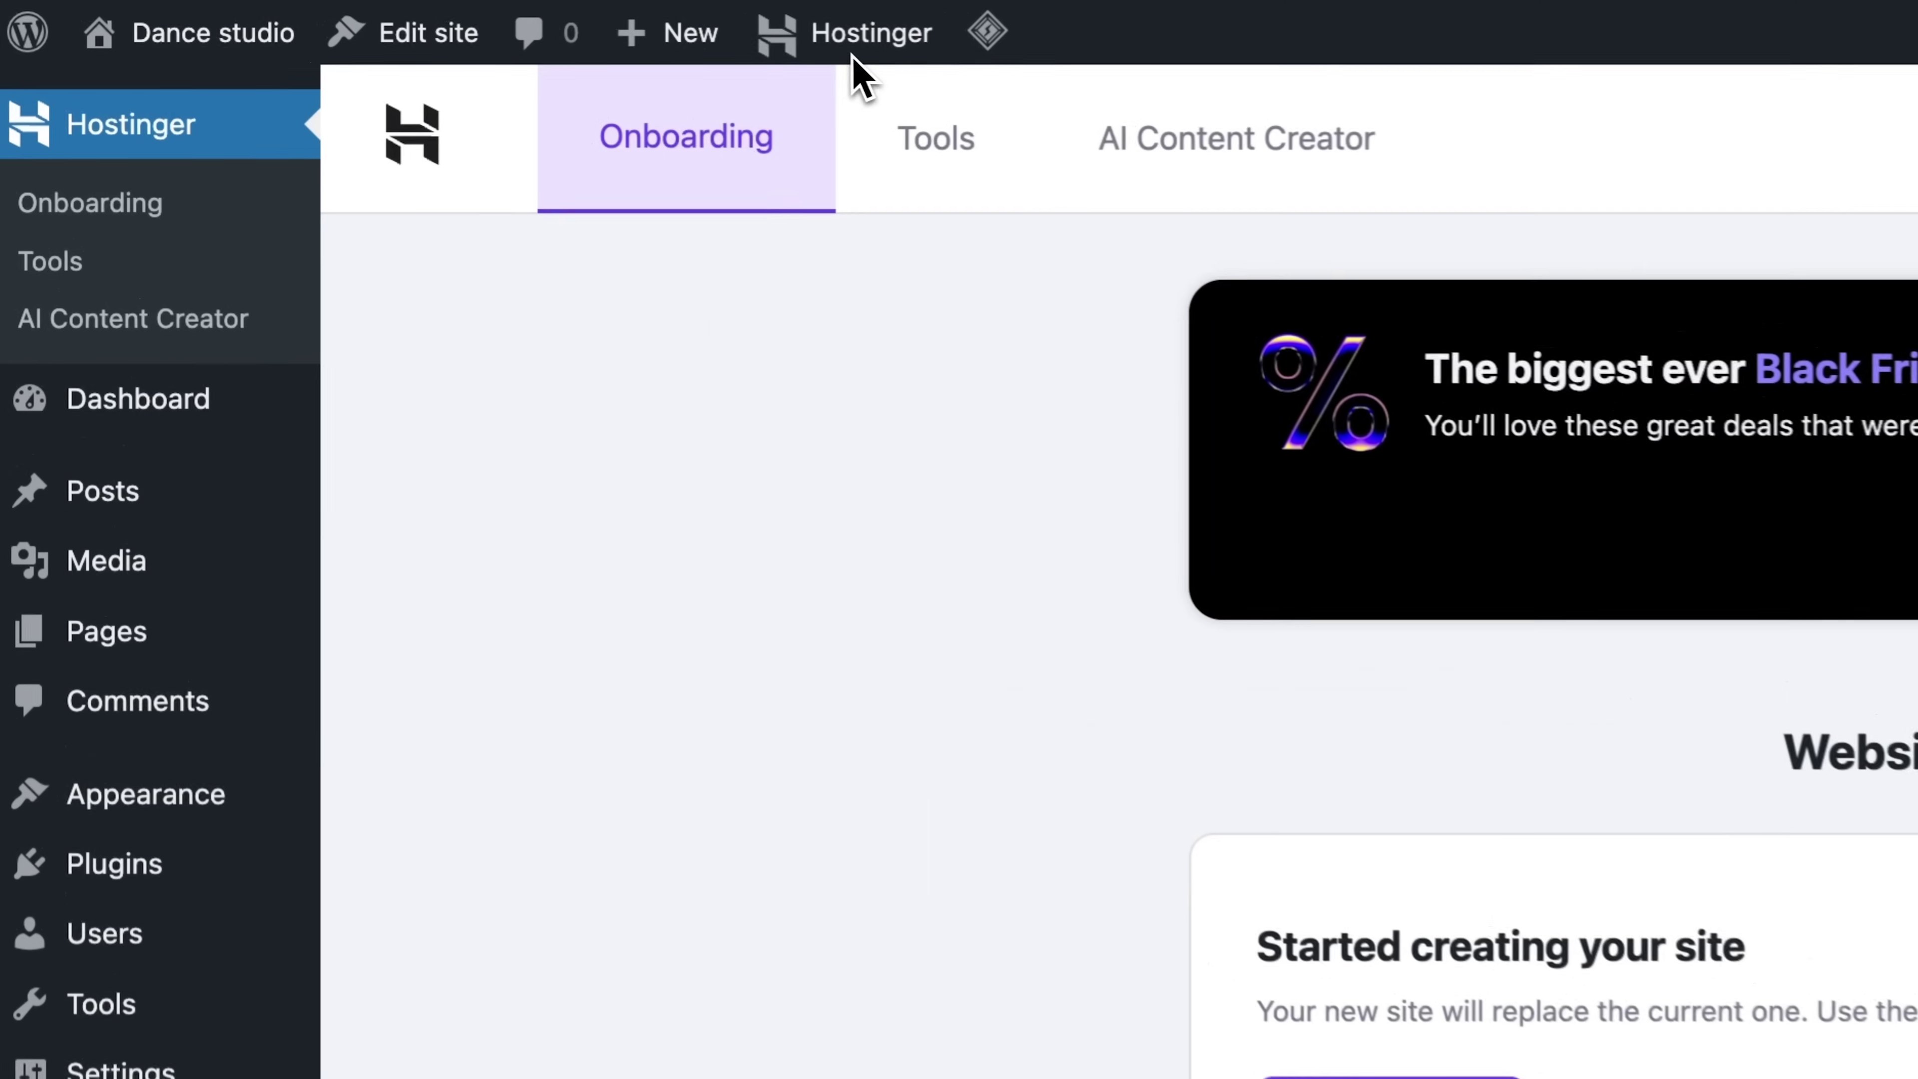
Open the lightgoldenrodyellow-viper-162860.hostingersite.com dashboard from hPanel's Websites list
mouse_move(467, 20)
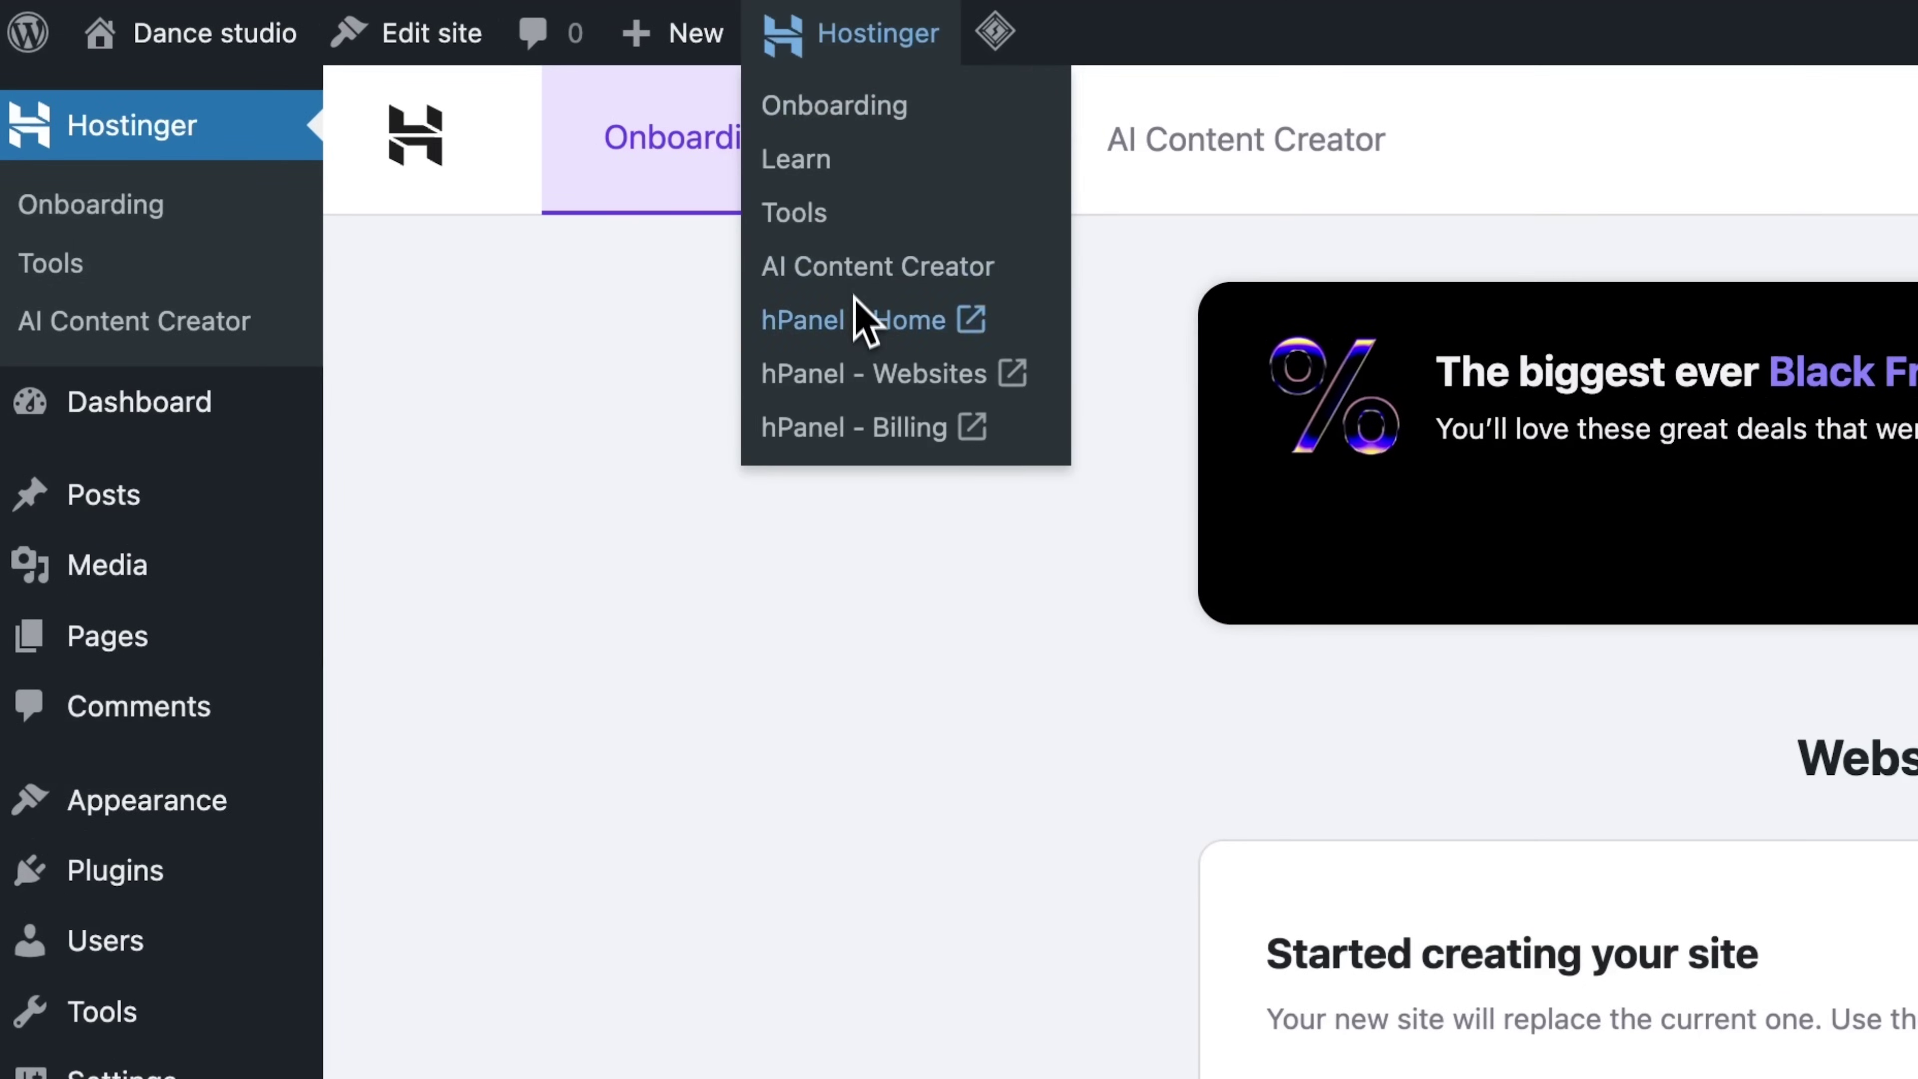
click(856, 318)
click(133, 193)
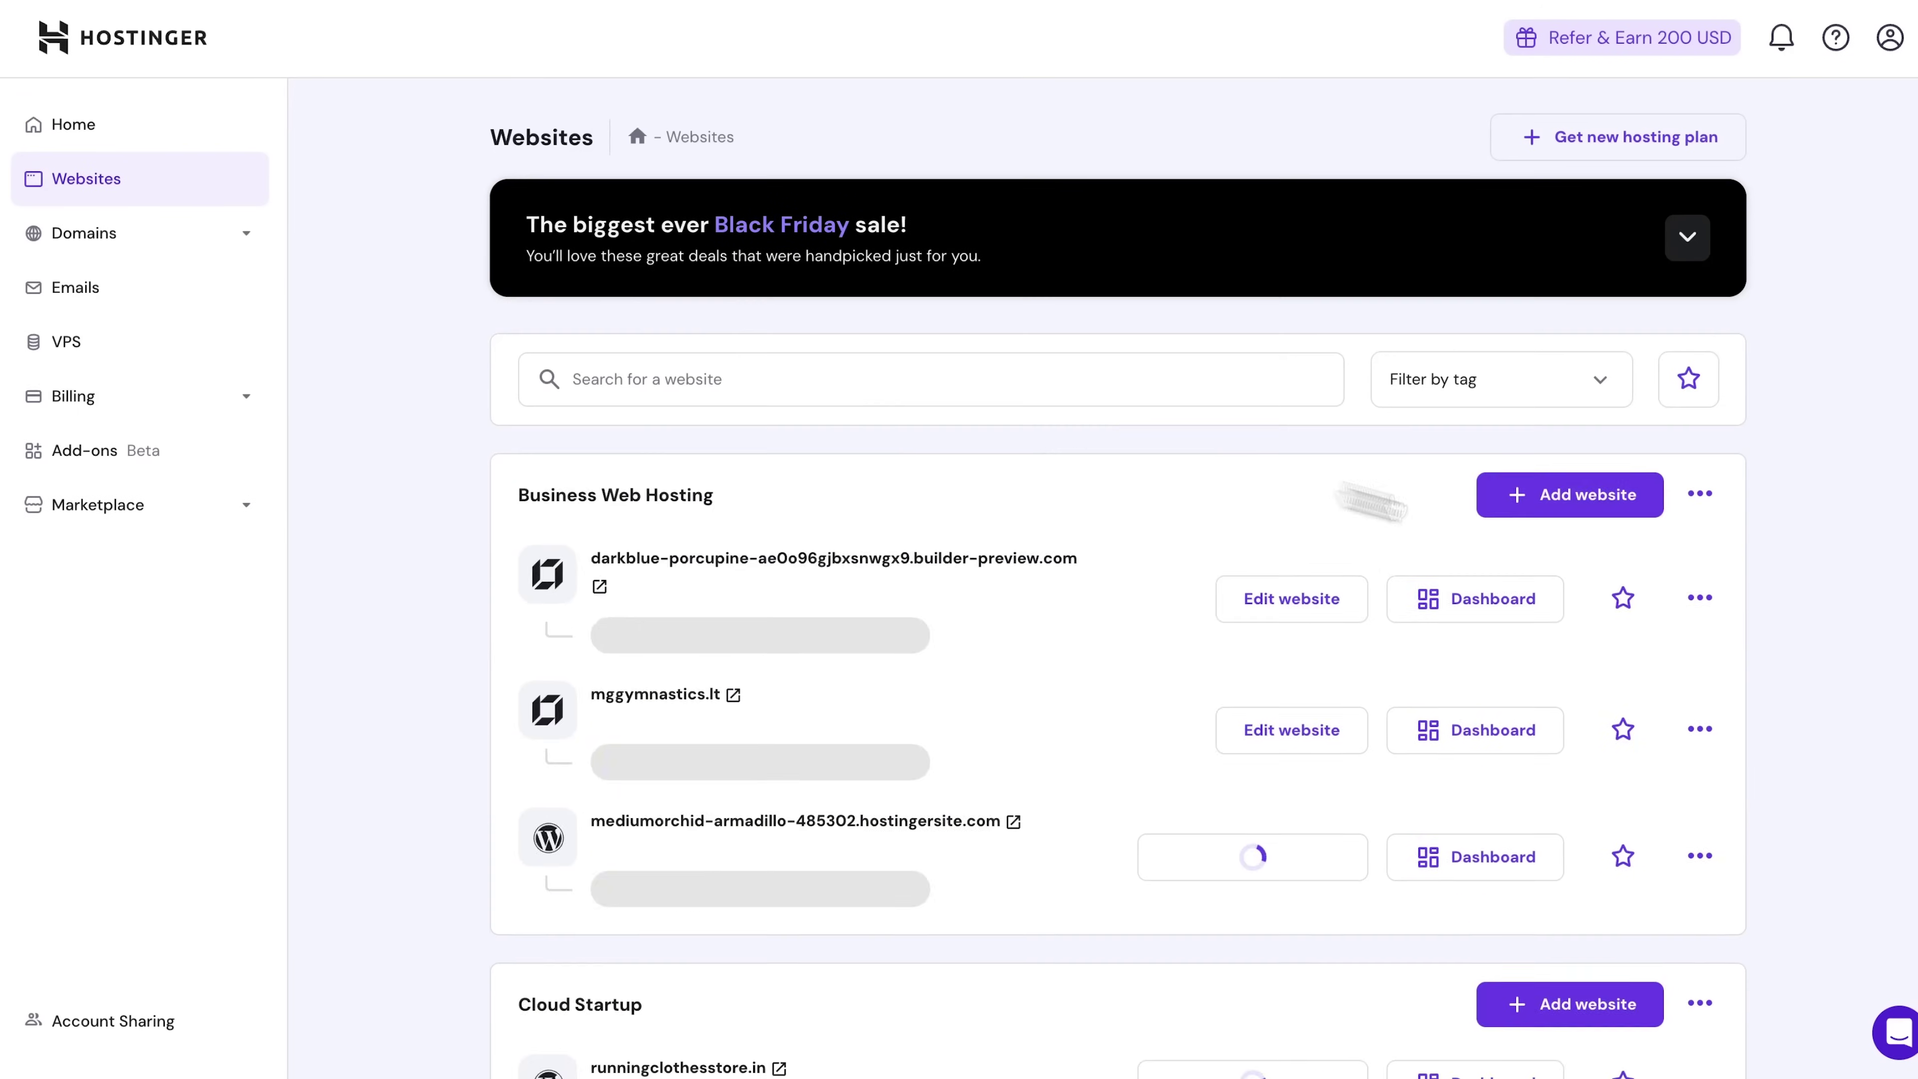
scroll(1742, 609, down, 10)
scroll(1747, 609, down, 5)
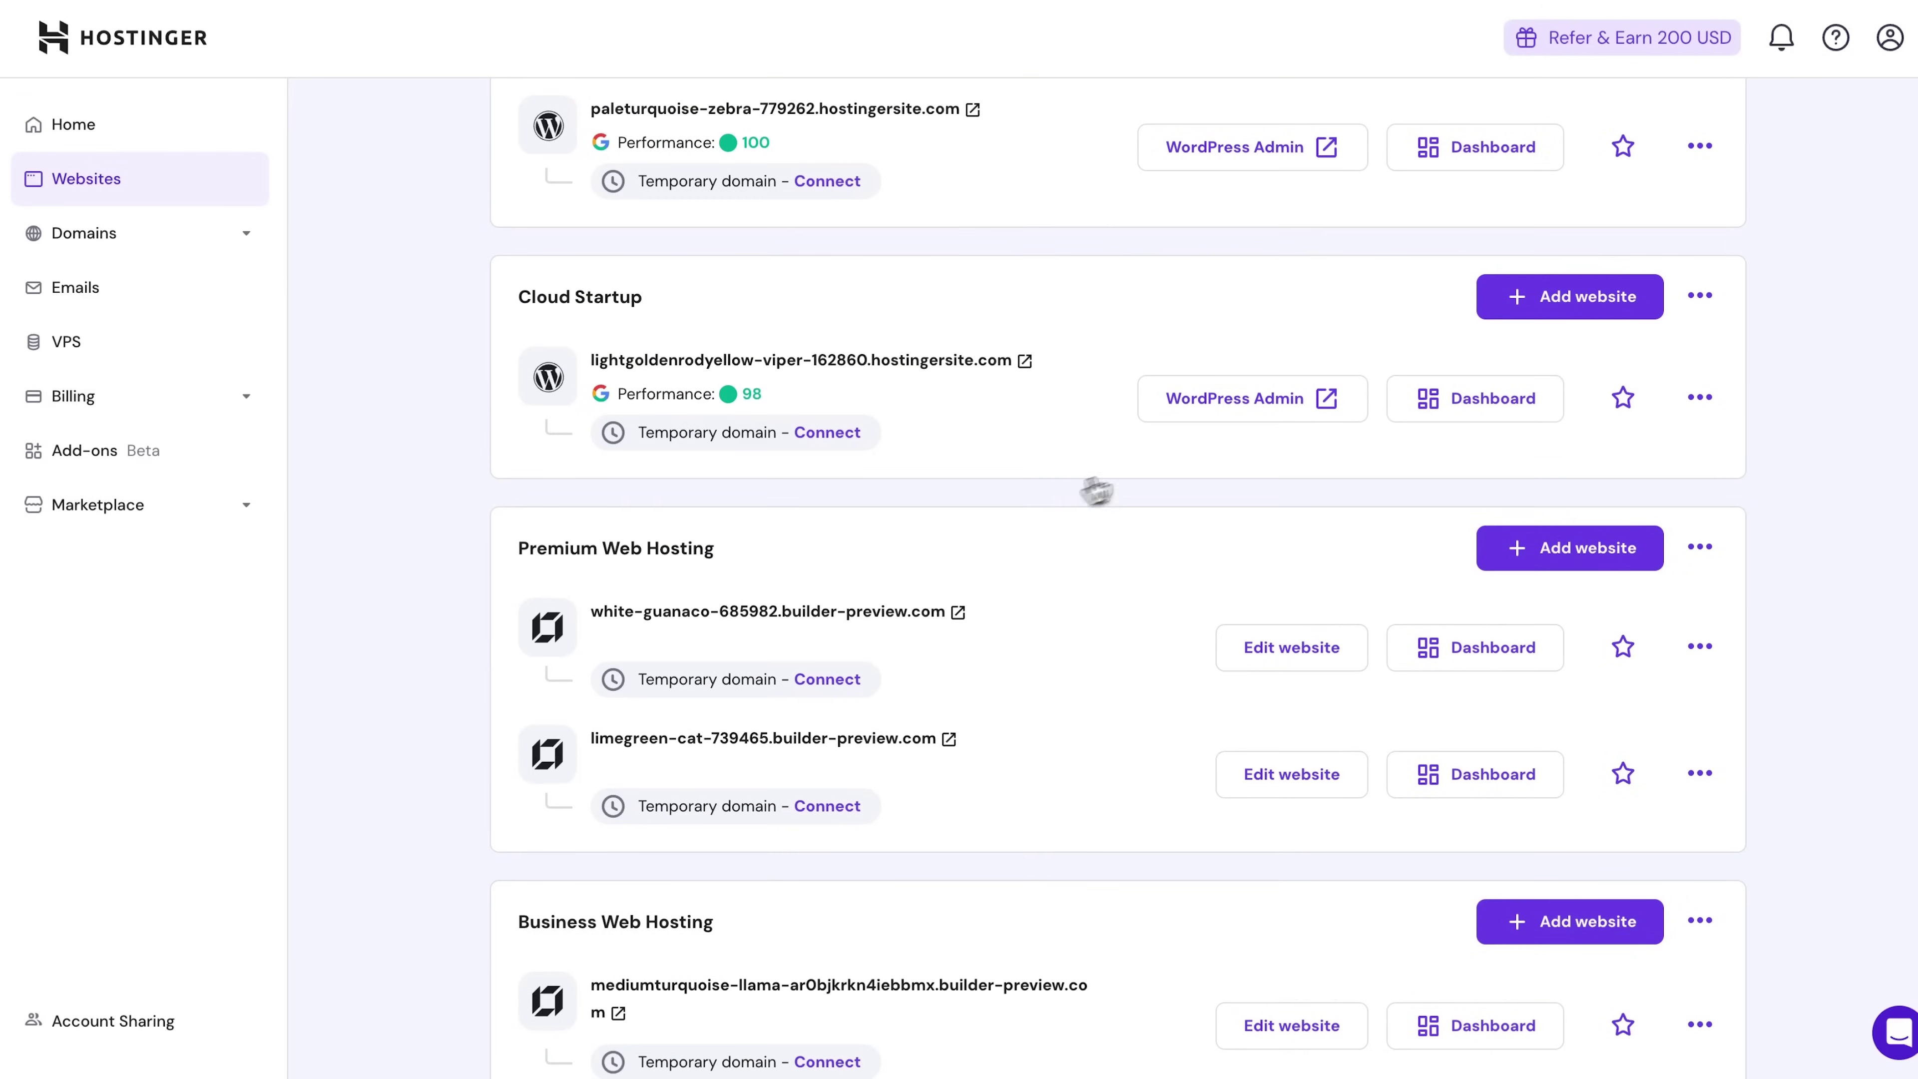
click(1459, 406)
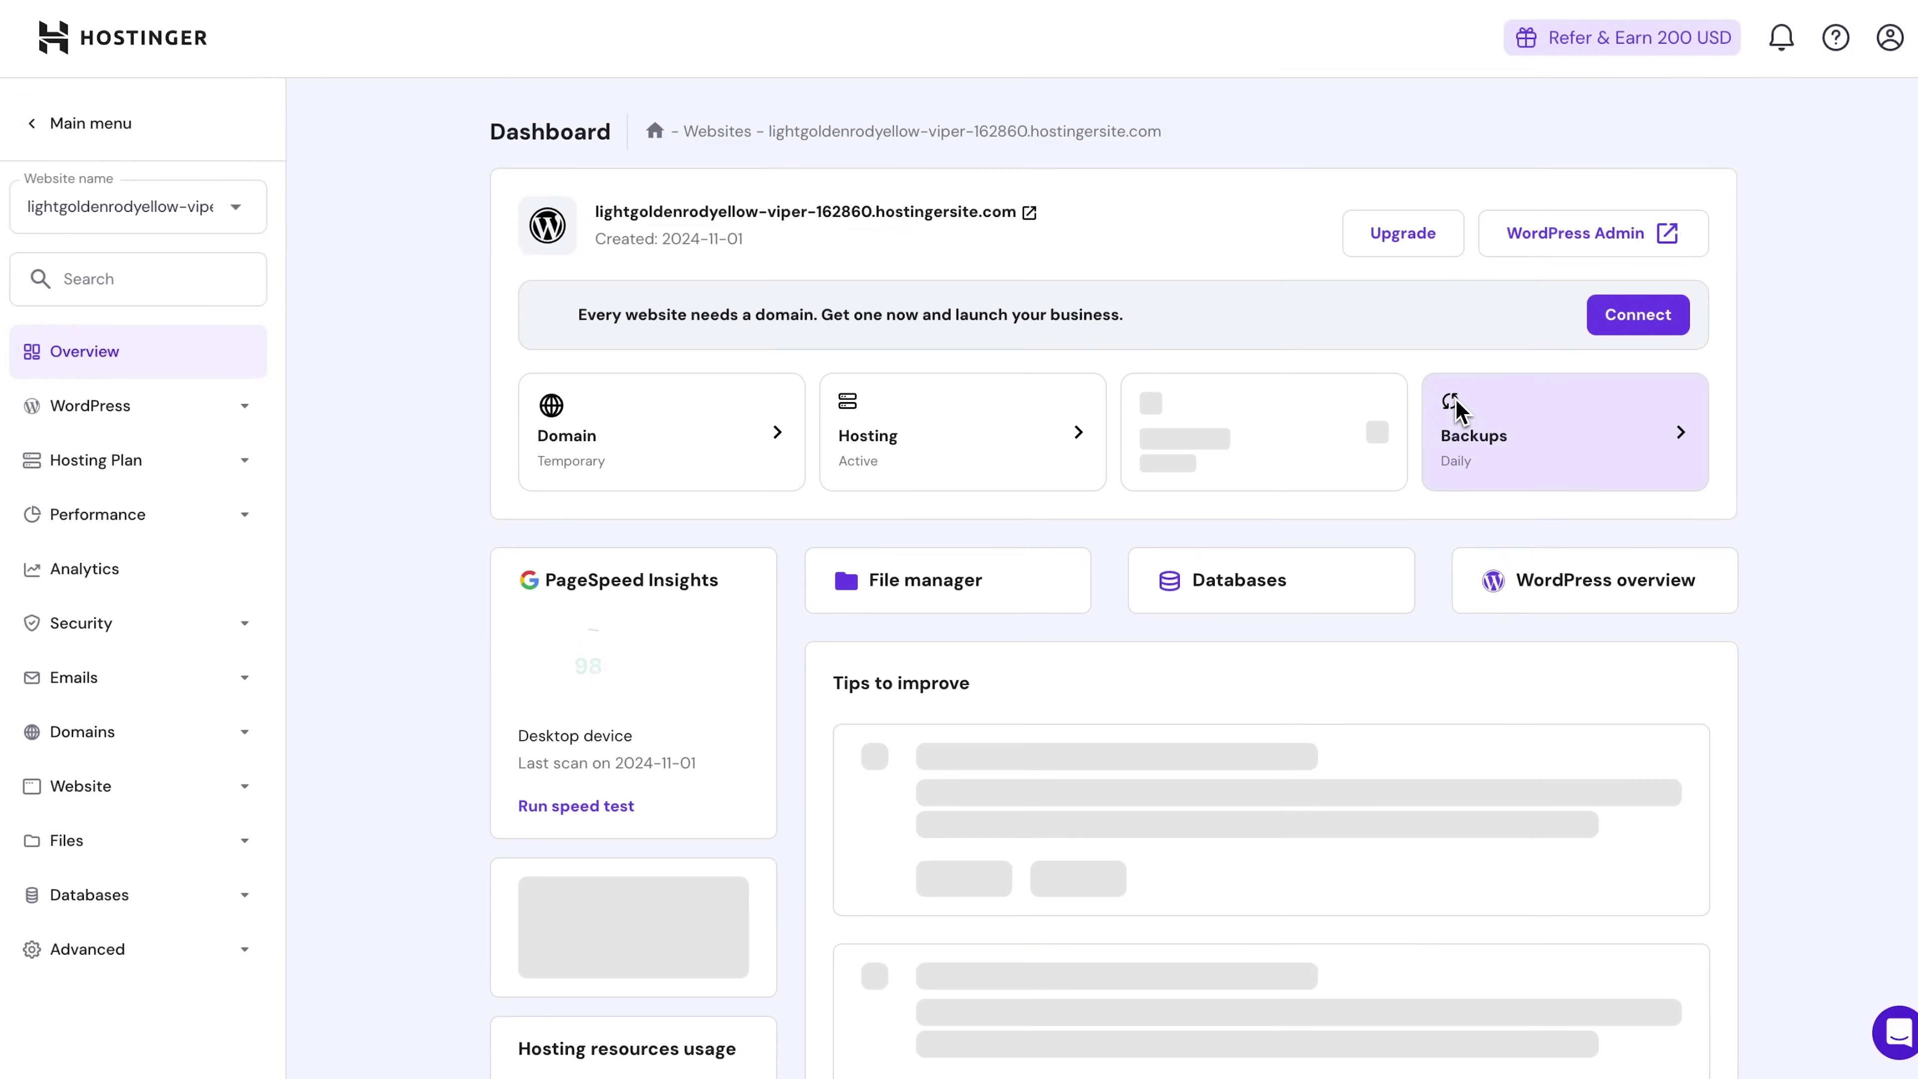
Start connecting a domain, entering Hiphopstudio.com as the domain name
click(1629, 329)
text(G)
key(BackSpace)
text(Hiphopstud)
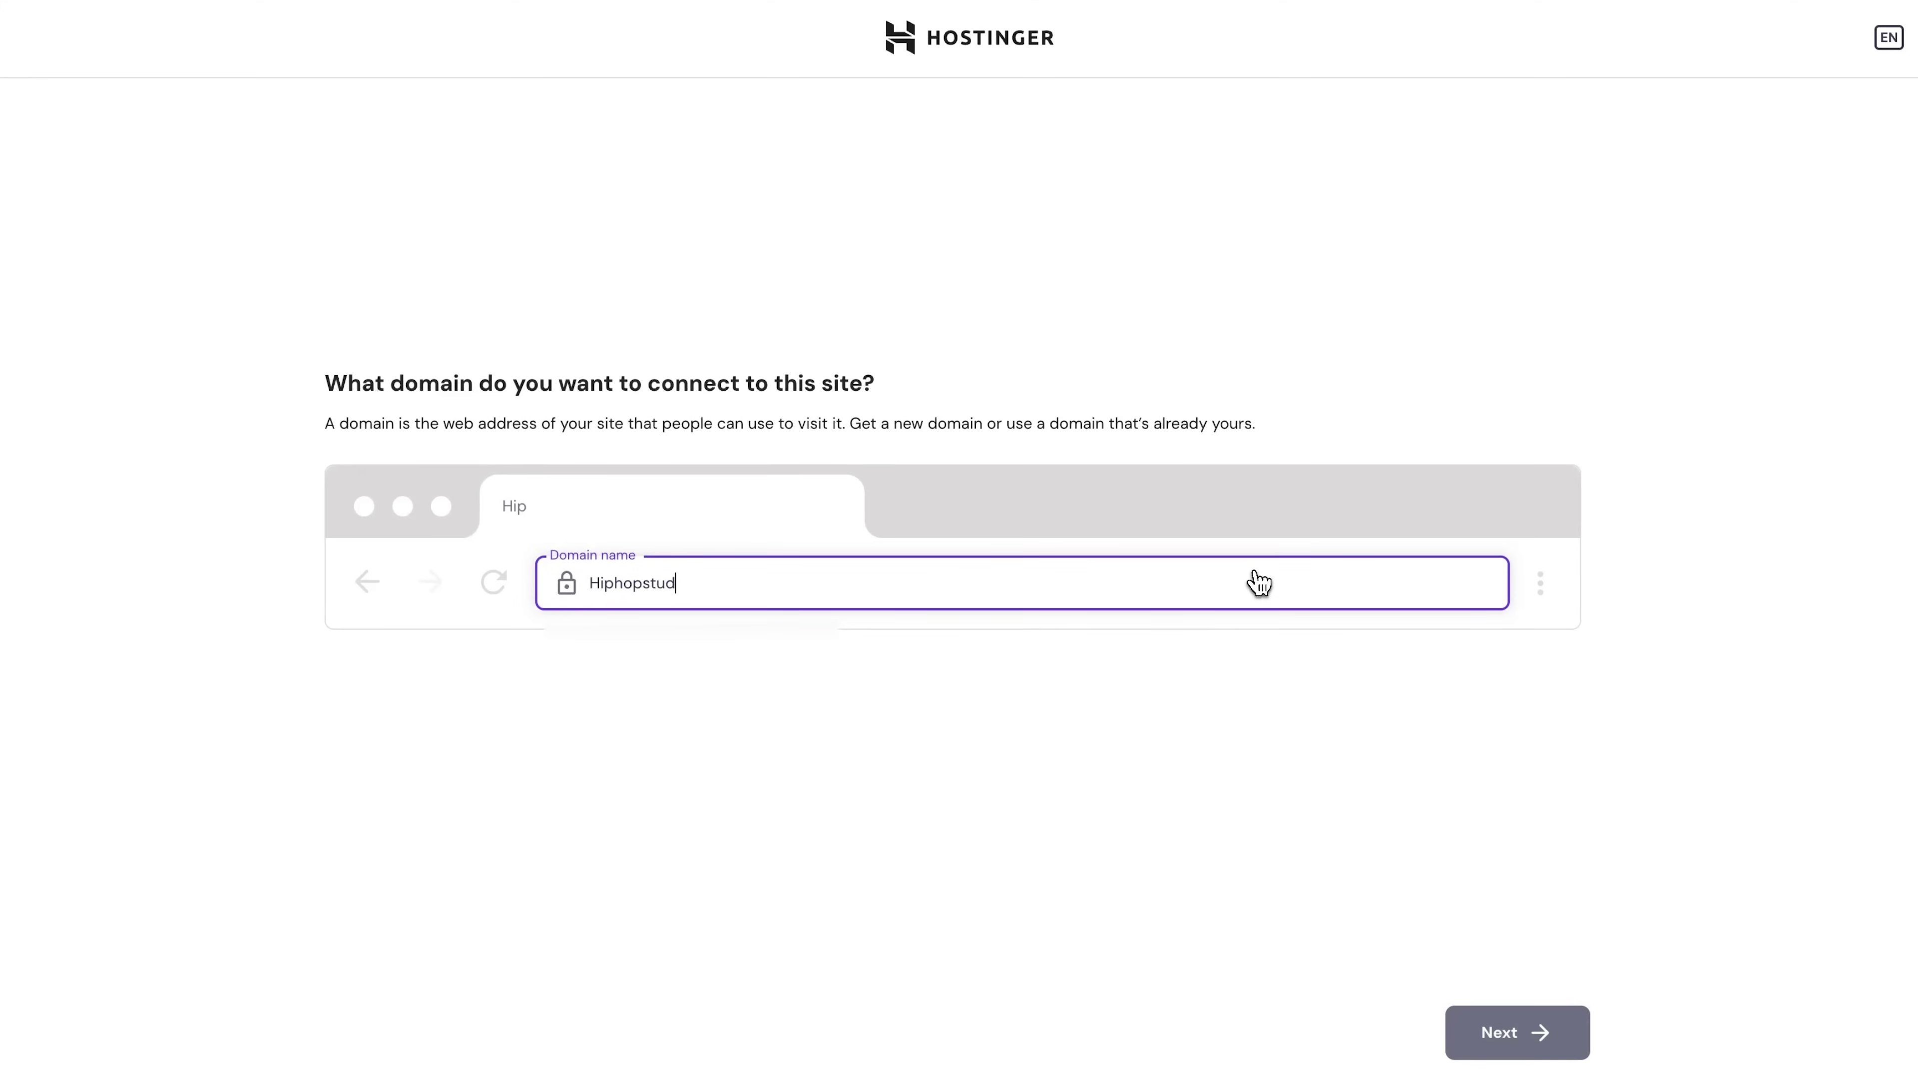
text(io.com)
scroll(1263, 694, down, 1)
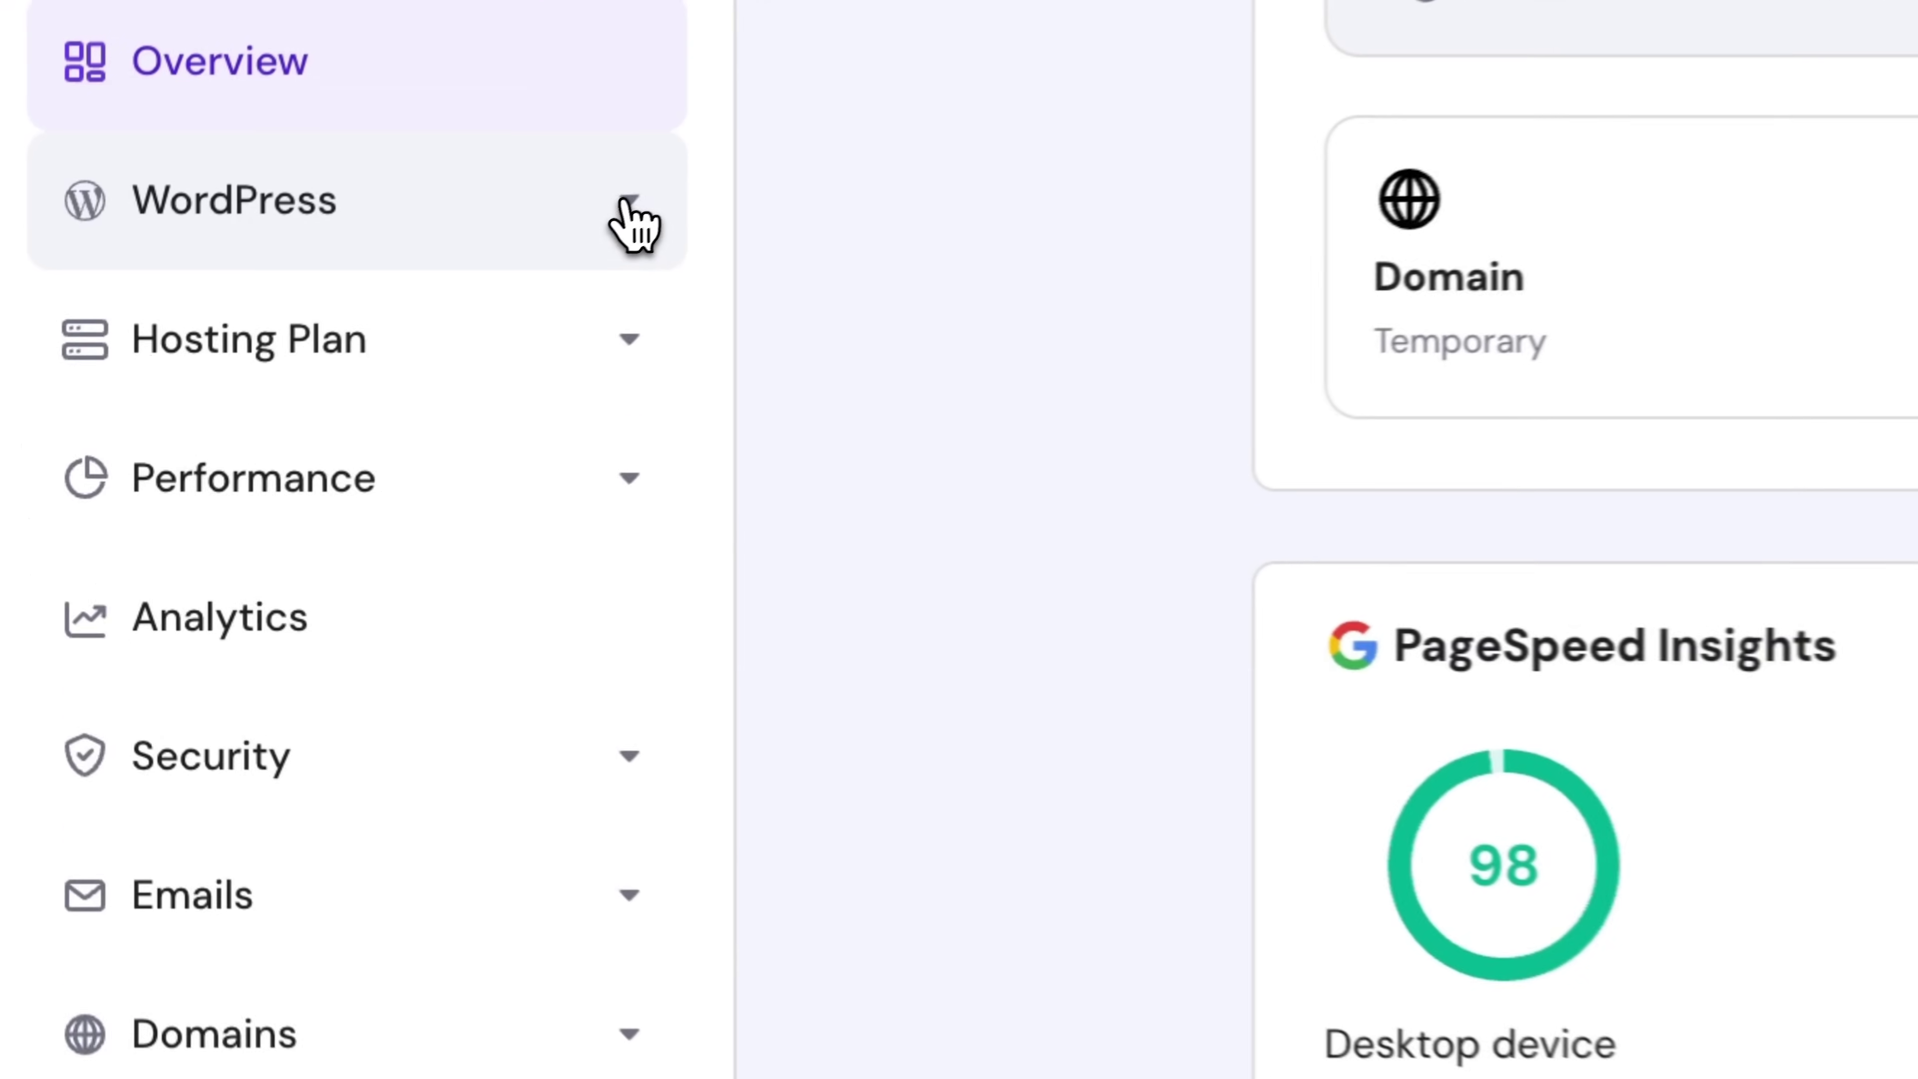
Run the WordPress AI Troubleshooter on the site
click(234, 408)
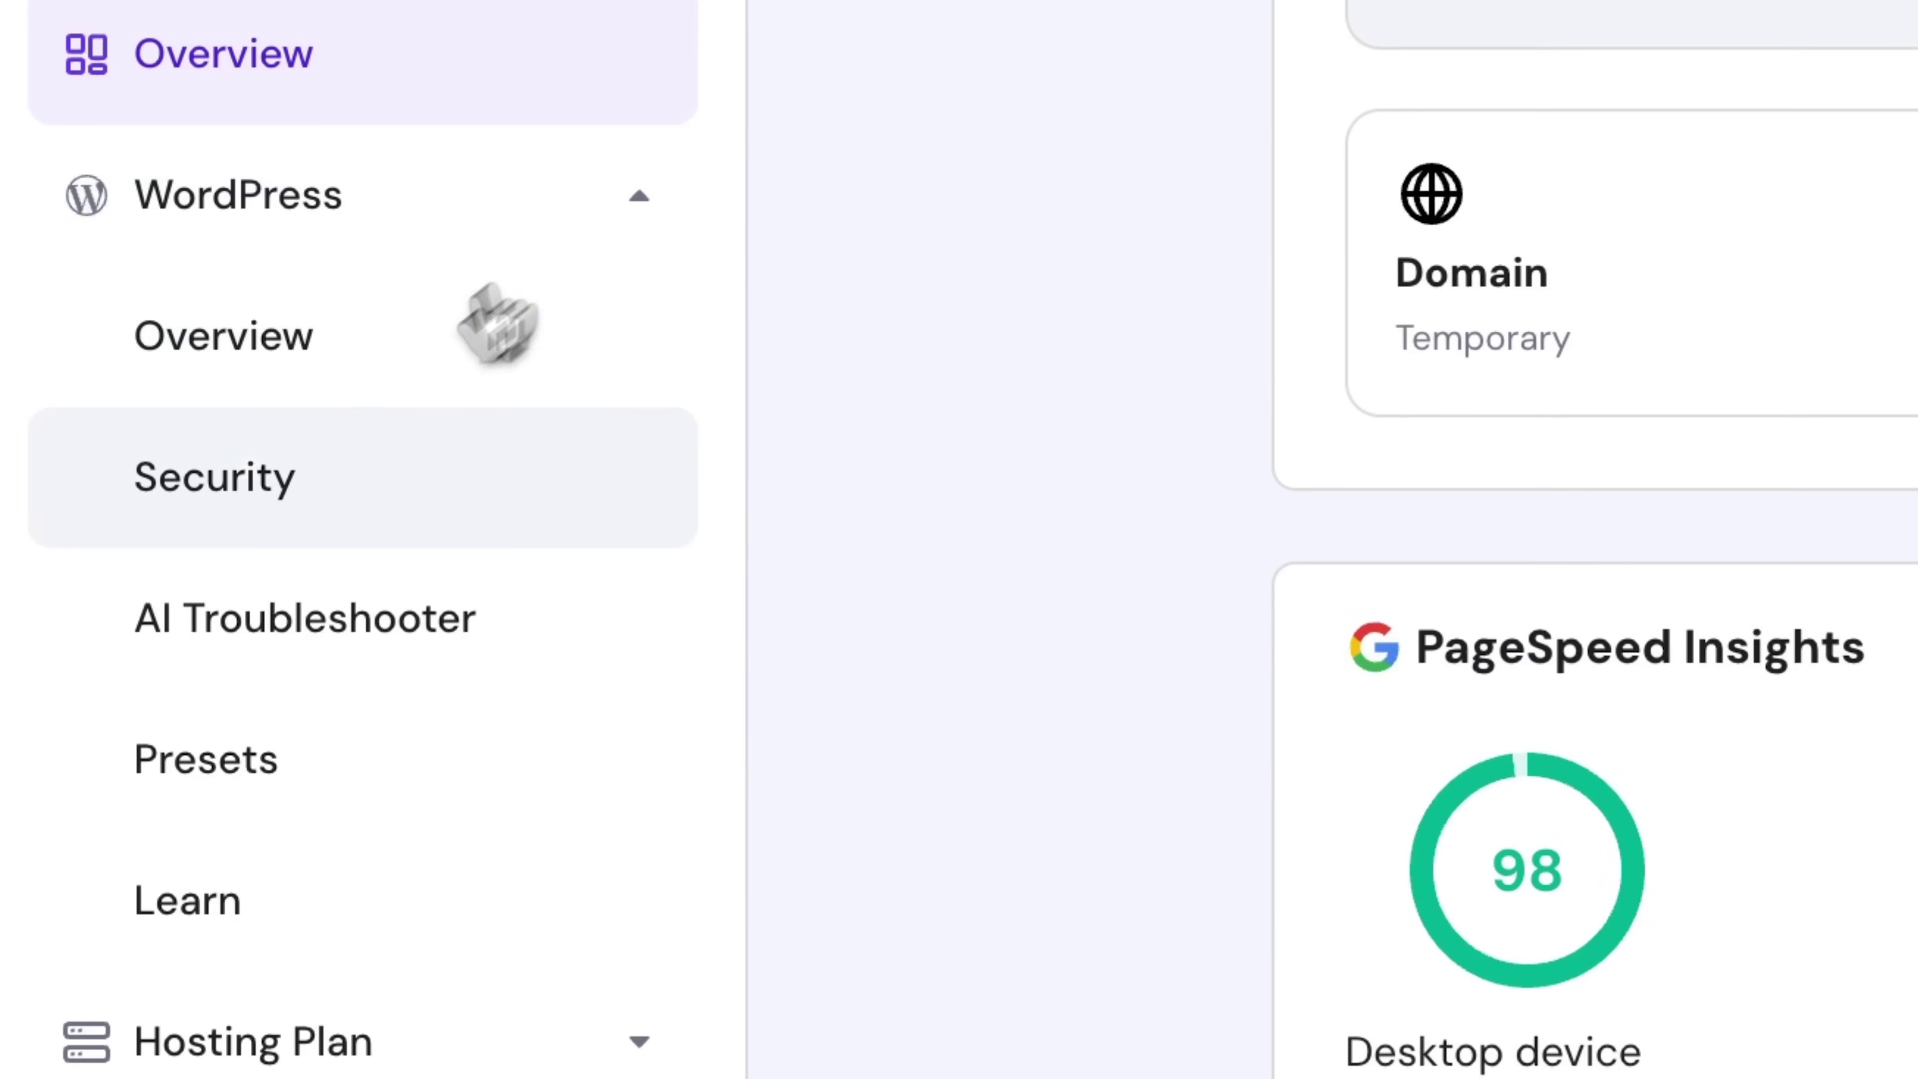
click(318, 665)
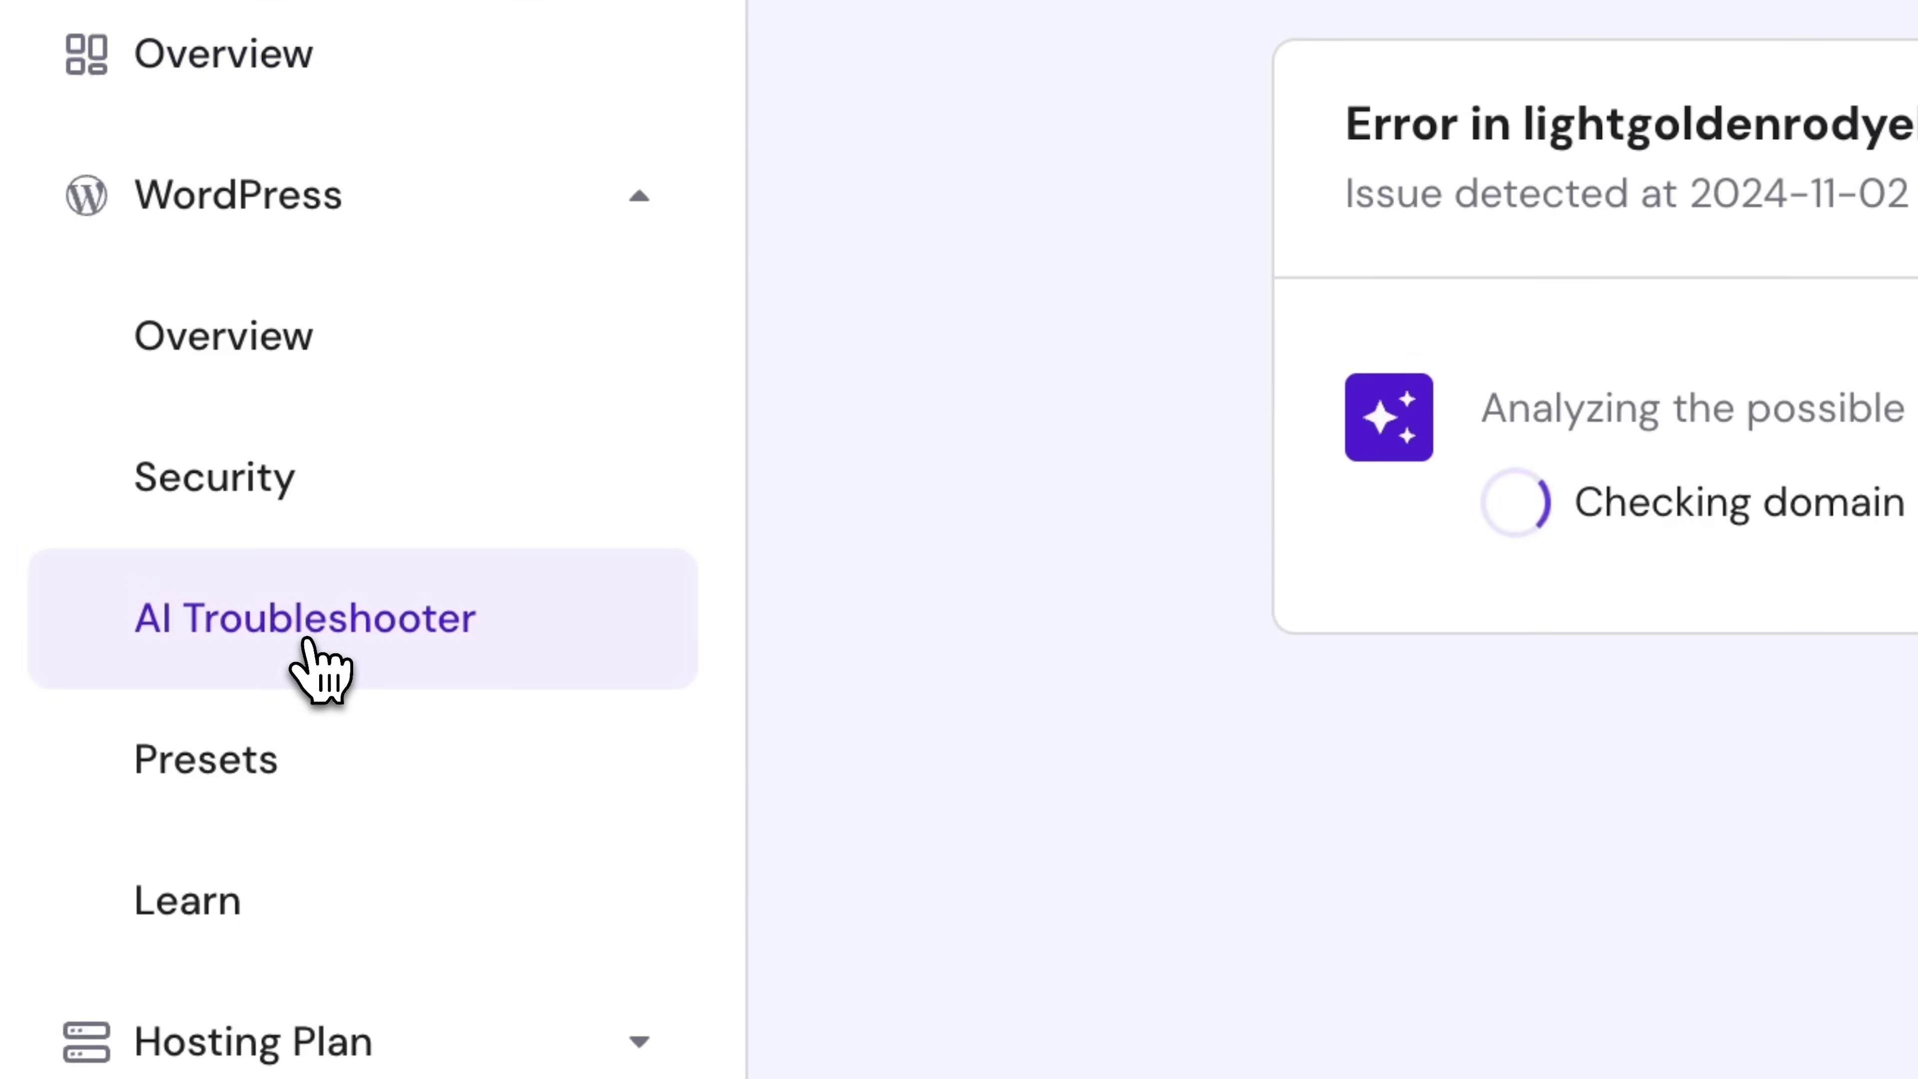